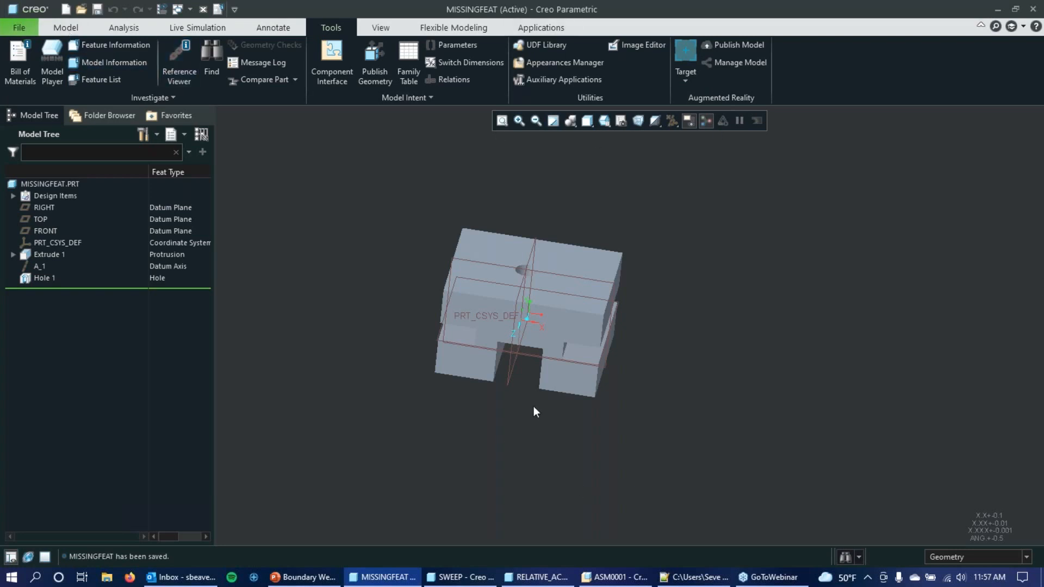
Try deleting datum axis A_1 together with its dependent hole, and undo the deletion
left_click(34, 266)
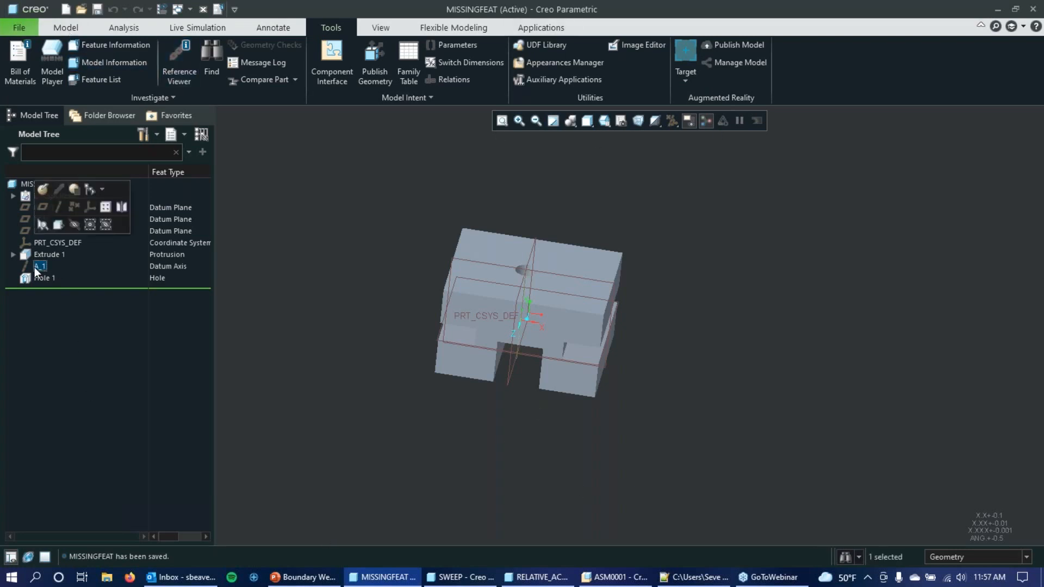
mouse_move(543, 316)
middle_mouse_down()
mouse_move(529, 338)
mouse_move(525, 315)
middle_mouse_up()
left_click(42, 279)
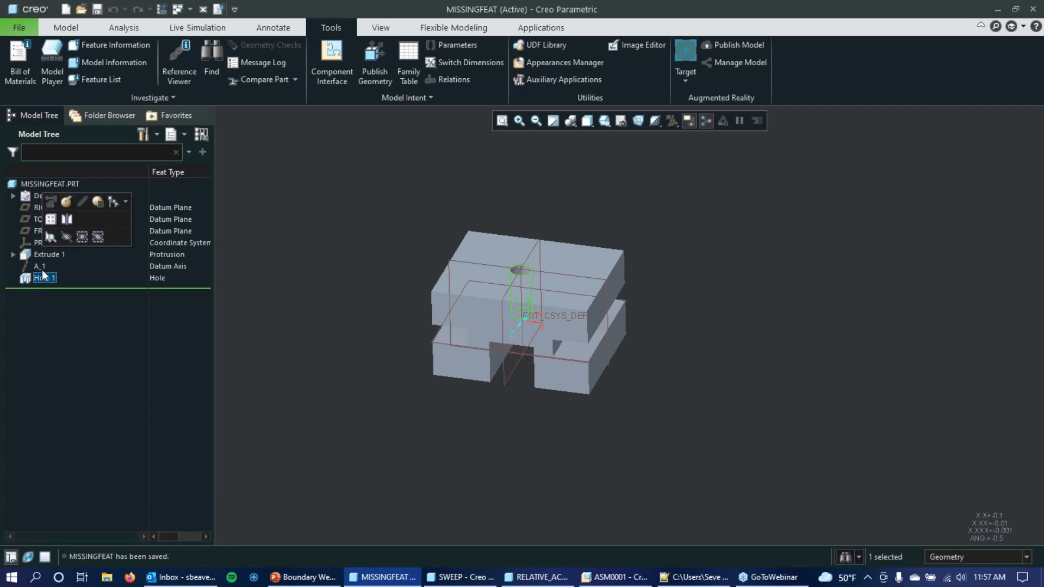
left_click(40, 267)
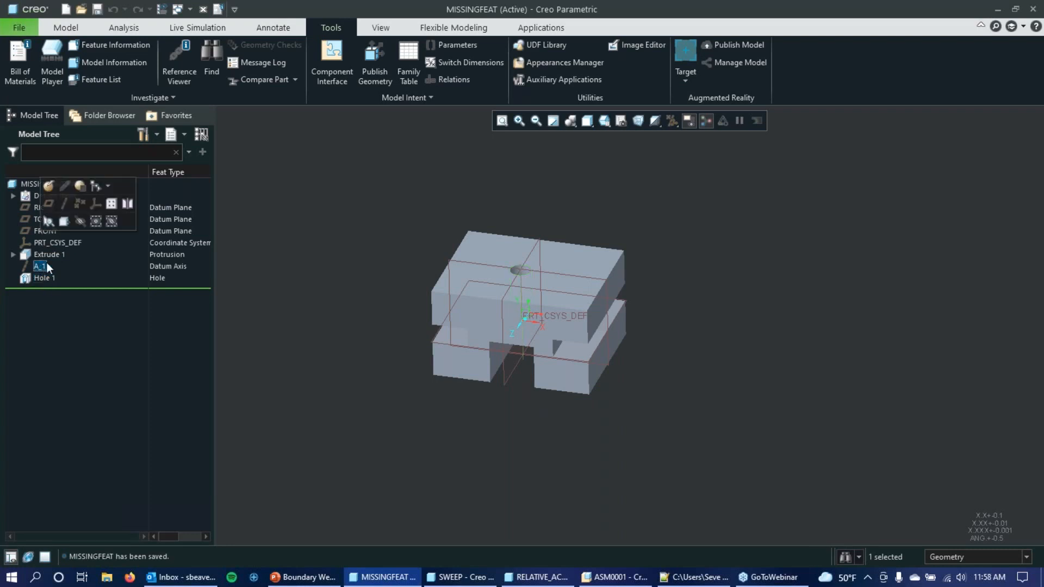
right_click(44, 264)
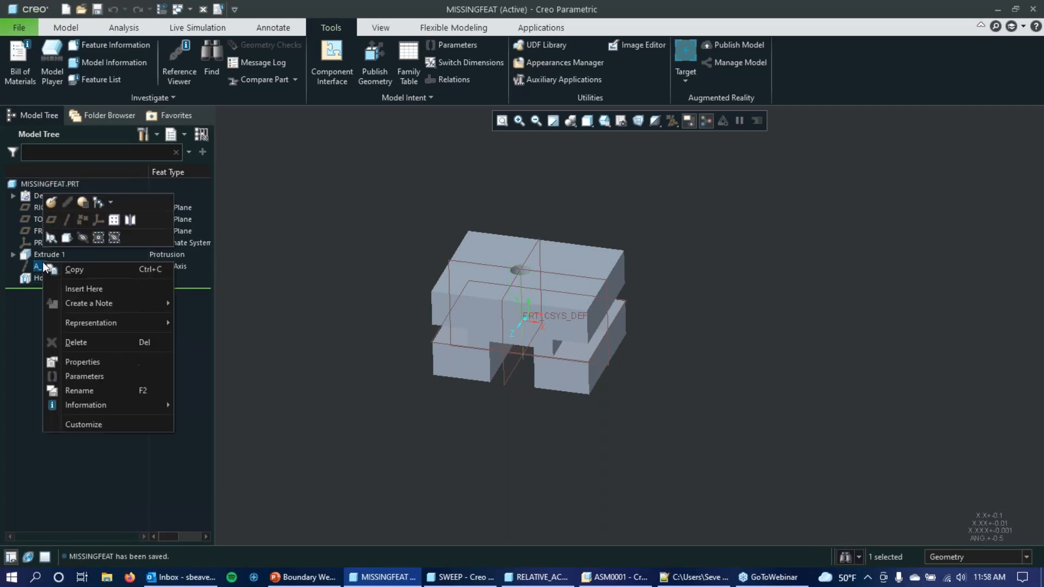
left_click(118, 342)
left_click(455, 305)
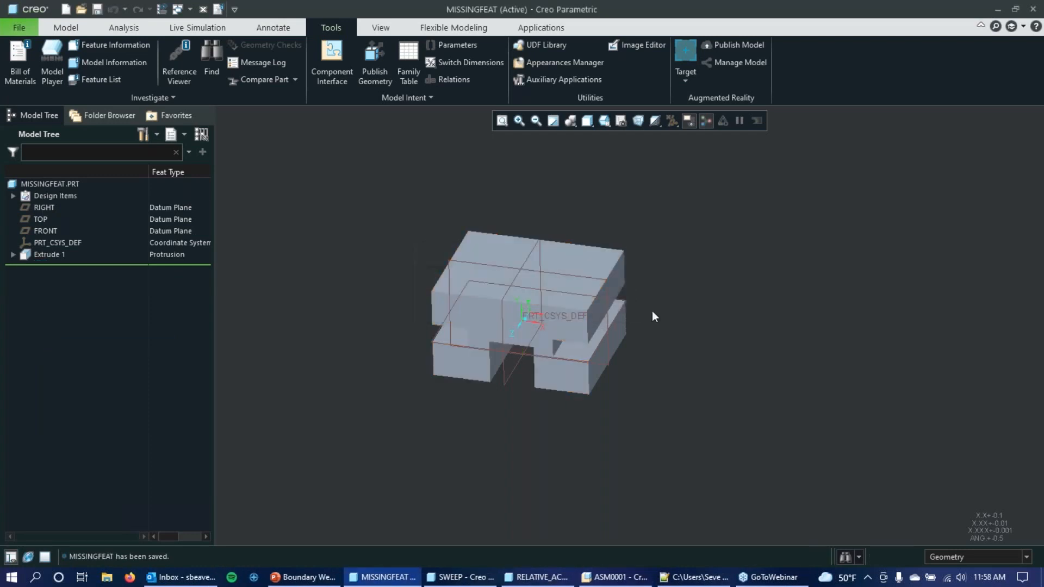
left_click(113, 10)
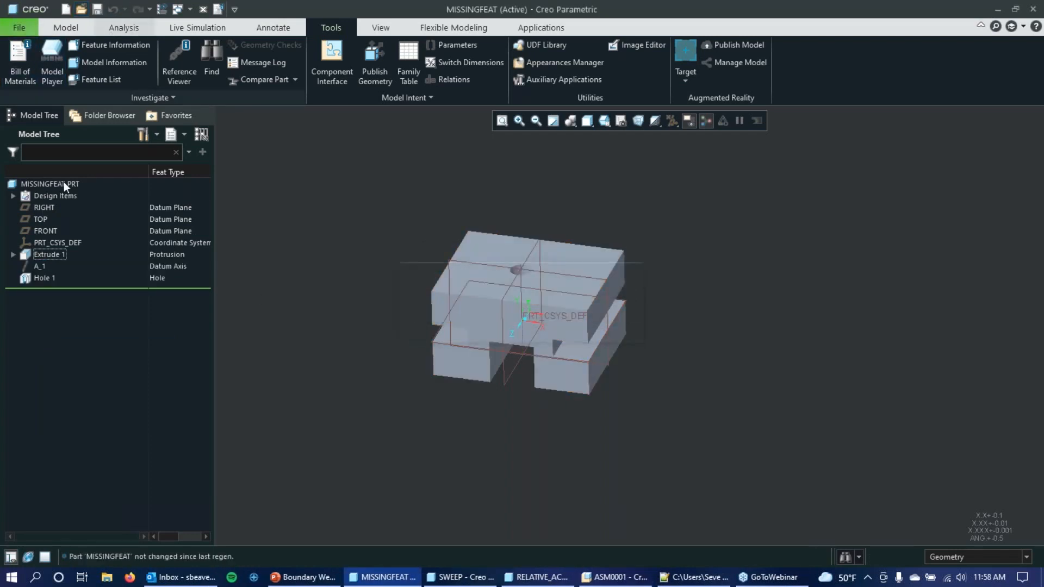
Delete datum axis A_1 using the advanced delete options so that its dependent Hole 1 is kept in the model
left_click(39, 266)
right_click(46, 267)
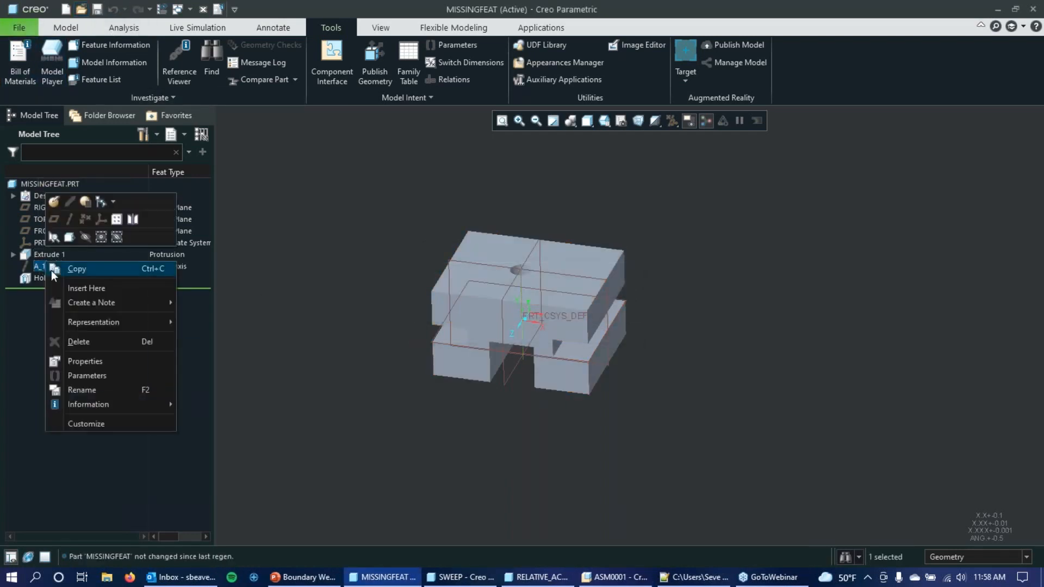
left_click(82, 343)
left_click(586, 306)
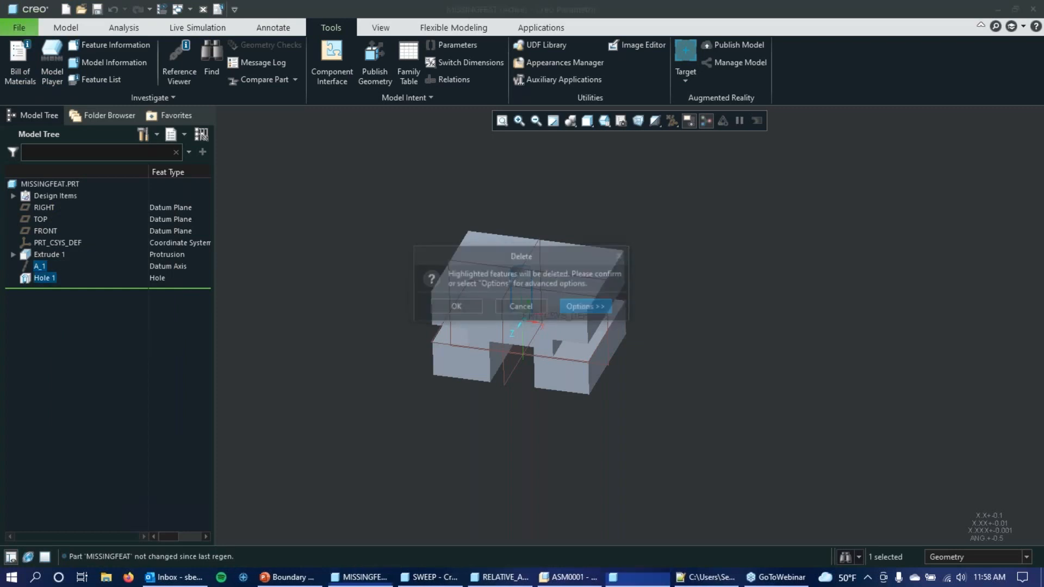
left_click(560, 234)
left_click(594, 234)
left_click(573, 257)
left_click(562, 401)
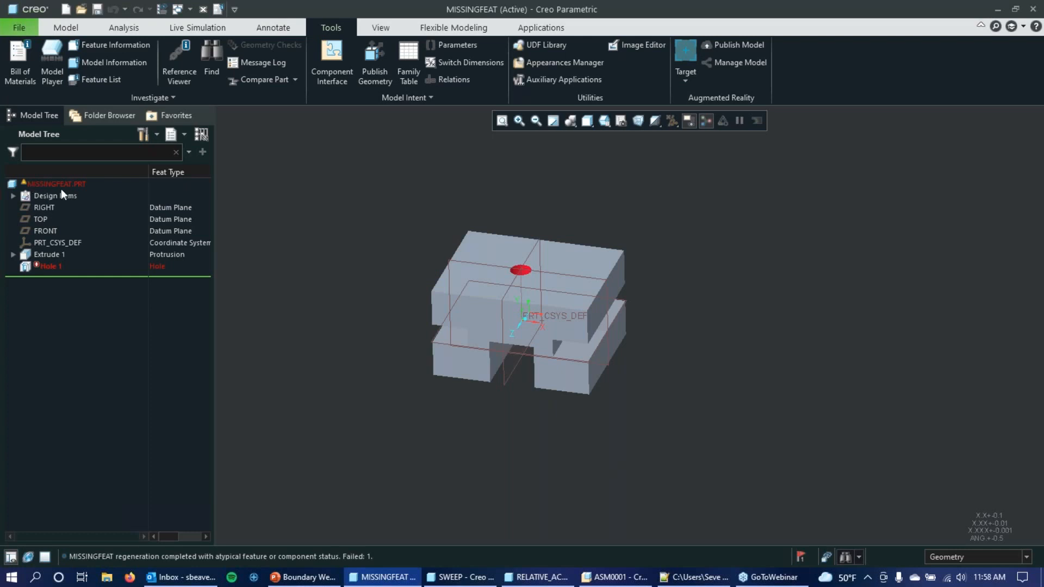
Select the failed Hole 1 and examine its geometry on the block from closer up and from other angles
left_click(47, 266)
scroll(536, 270, "down", 4)
scroll(469, 269, "up", 5)
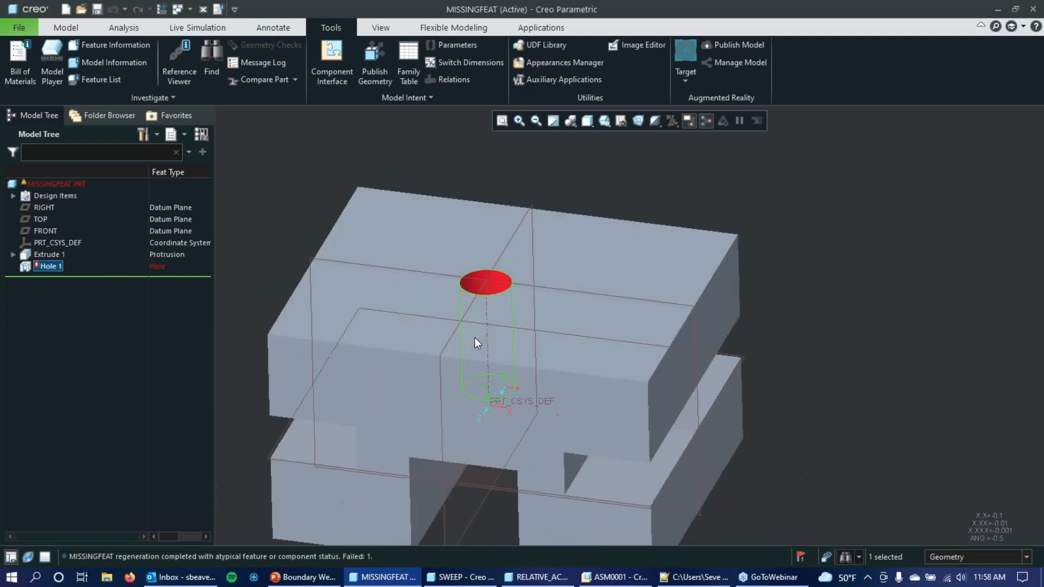
middle_click_drag(772, 220, 722, 264)
scroll(655, 360, "up", 4)
middle_click_drag(655, 360, 625, 310)
Find the failed Hole 1 in the Notification Center and open its definition for editing from there
left_click(798, 566)
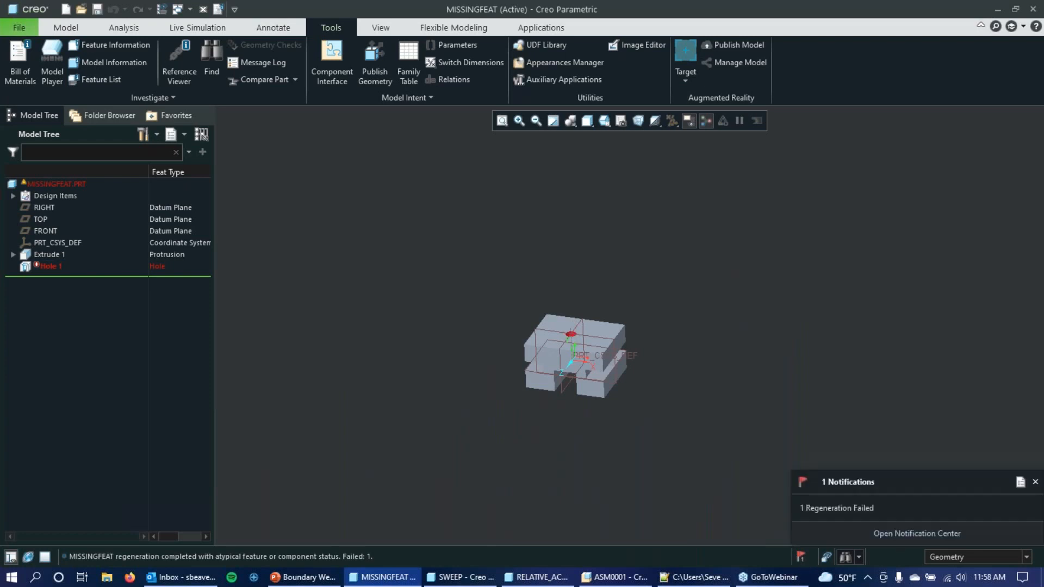
left_click(839, 501)
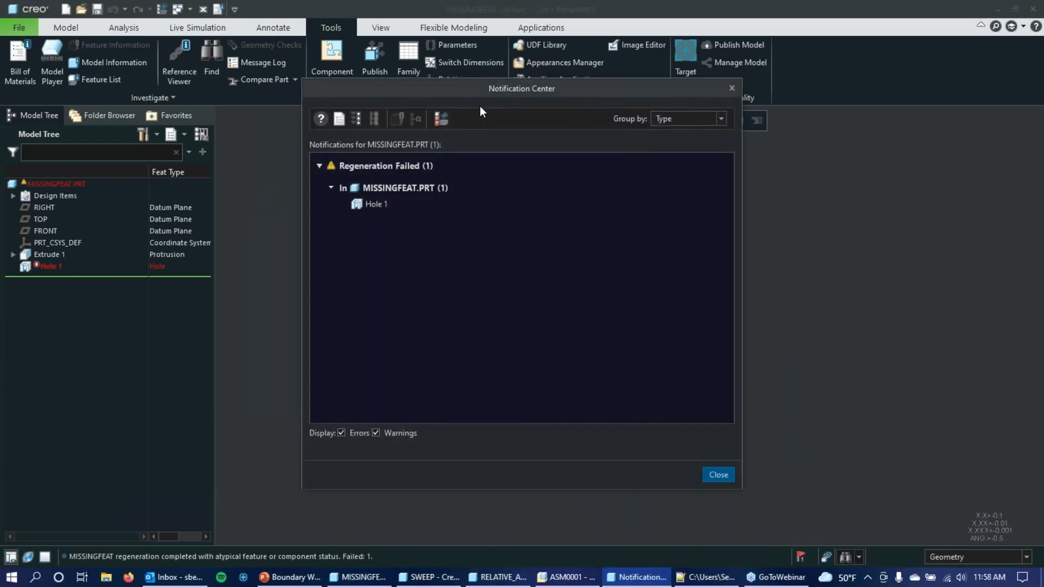
left_click_drag(494, 82, 785, 87)
left_click(658, 206)
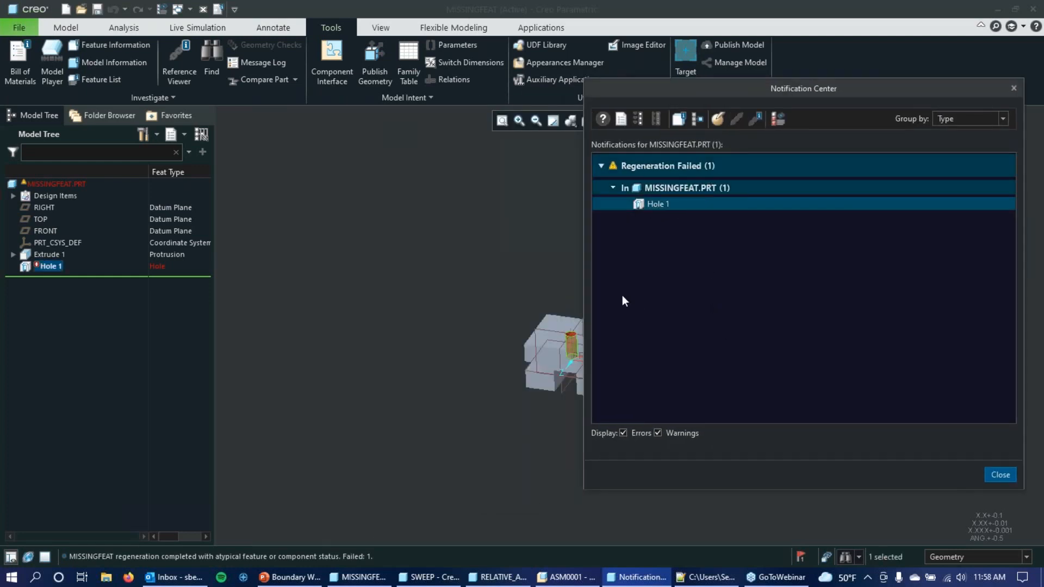
mouse_move(645, 204)
left_click(719, 119)
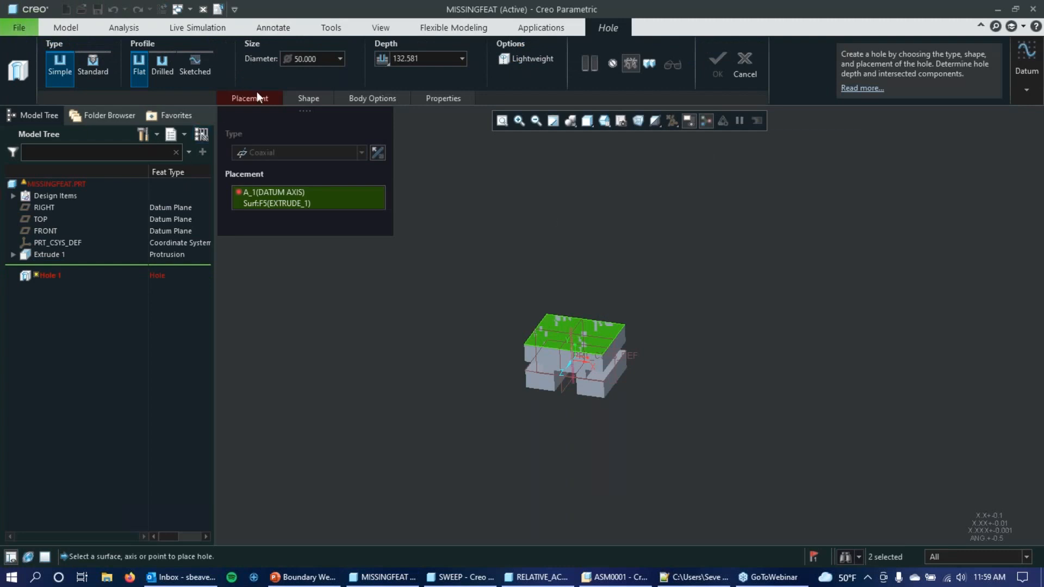
Remove the missing datum axis A_1 from Hole 1's placement references, keeping the Extrude 1 surface
left_click(251, 99)
left_click(251, 98)
left_click(279, 192)
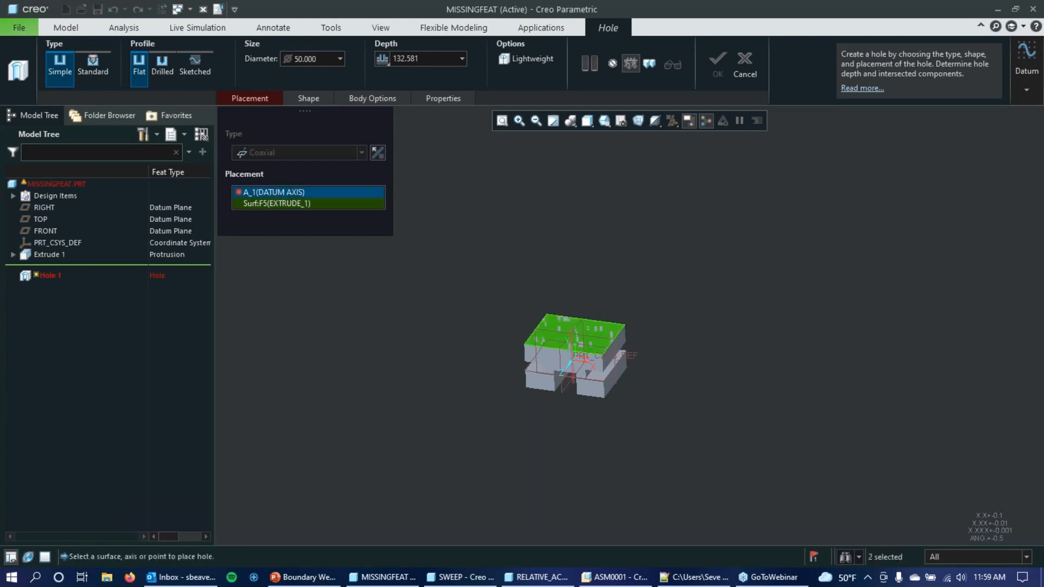
right_click(279, 192)
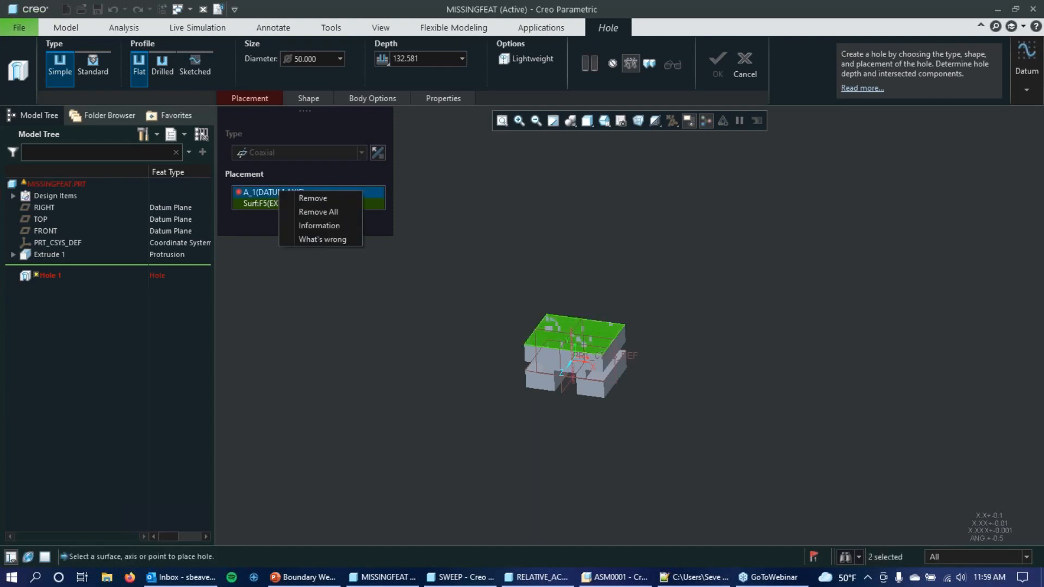
left_click(318, 196)
scroll(501, 262, "down", 5)
scroll(656, 372, "up", 4)
scroll(713, 435, "down", 4)
scroll(641, 403, "down", 1)
scroll(637, 409, "down", 2)
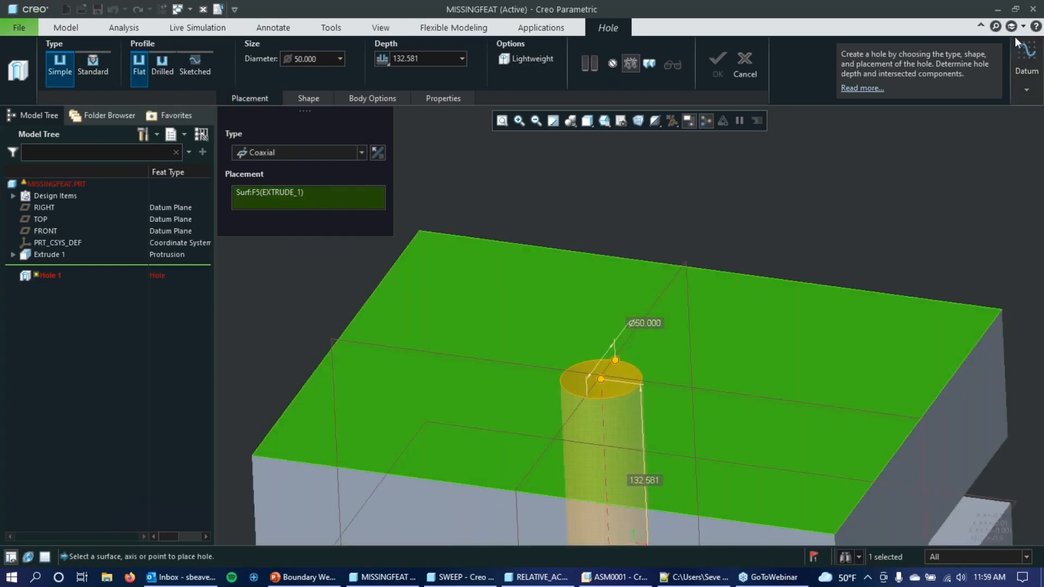
Create a datum axis through the intersection of the RIGHT and FRONT datum planes while the hole definition is paused
left_click(1025, 60)
left_click(1005, 149)
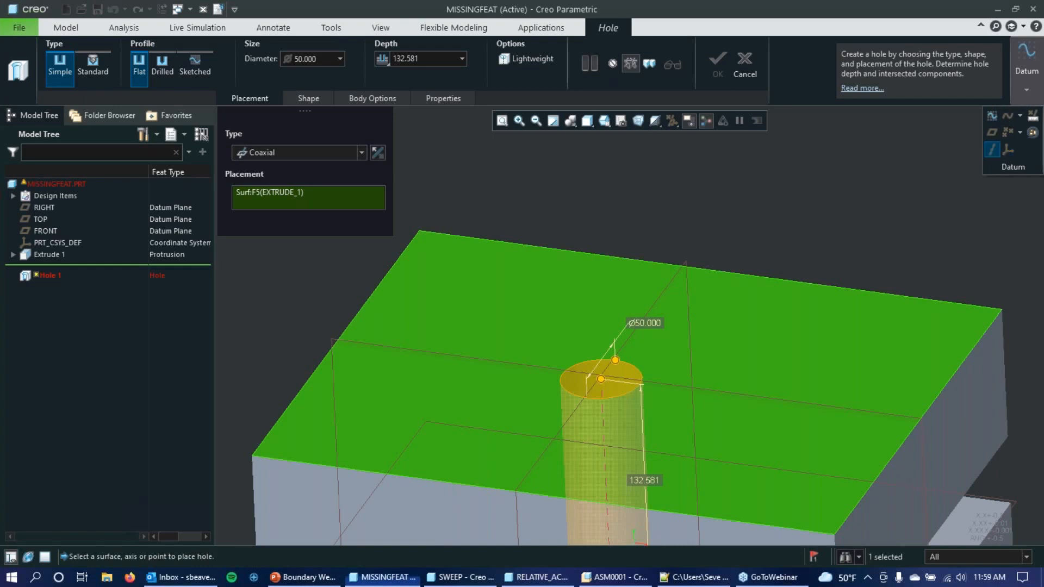
left_click(634, 328)
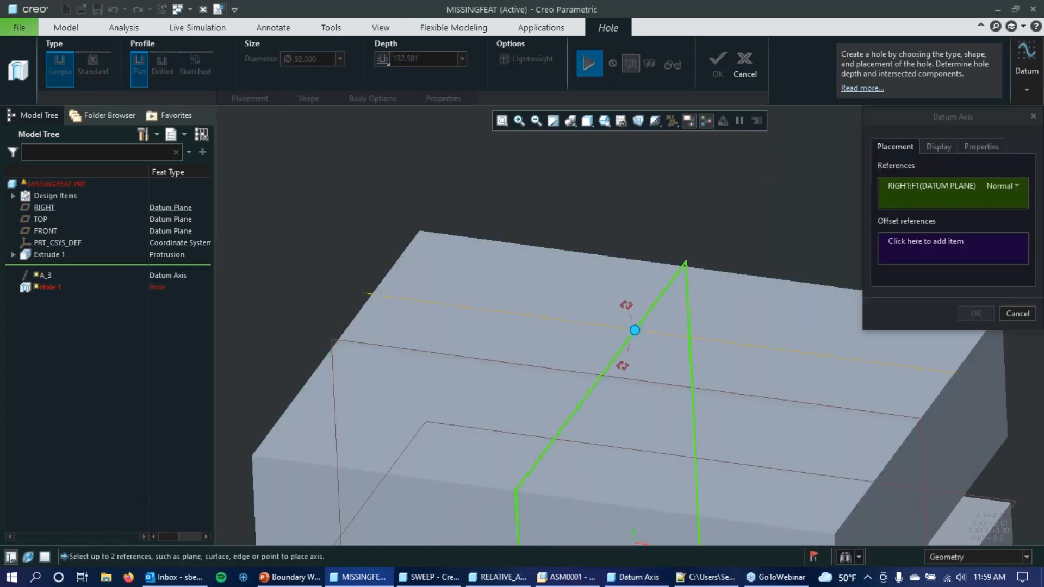
left_click(523, 366, "ctrl")
left_click(975, 313)
Resume Hole 1's definition and accept it as a coaxial hole on the new datum axis
scroll(626, 249, "up", 3)
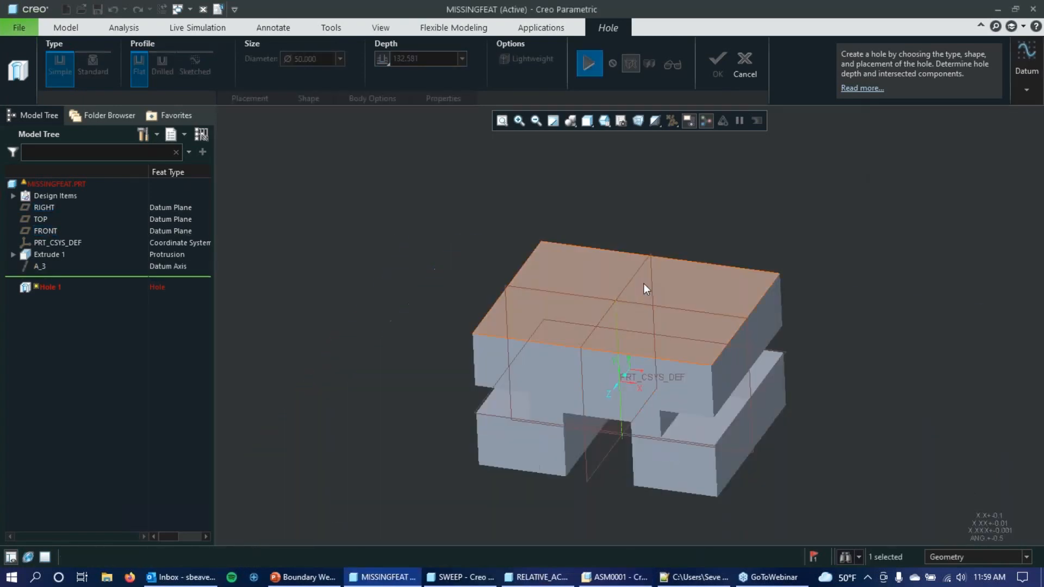
left_click(600, 64)
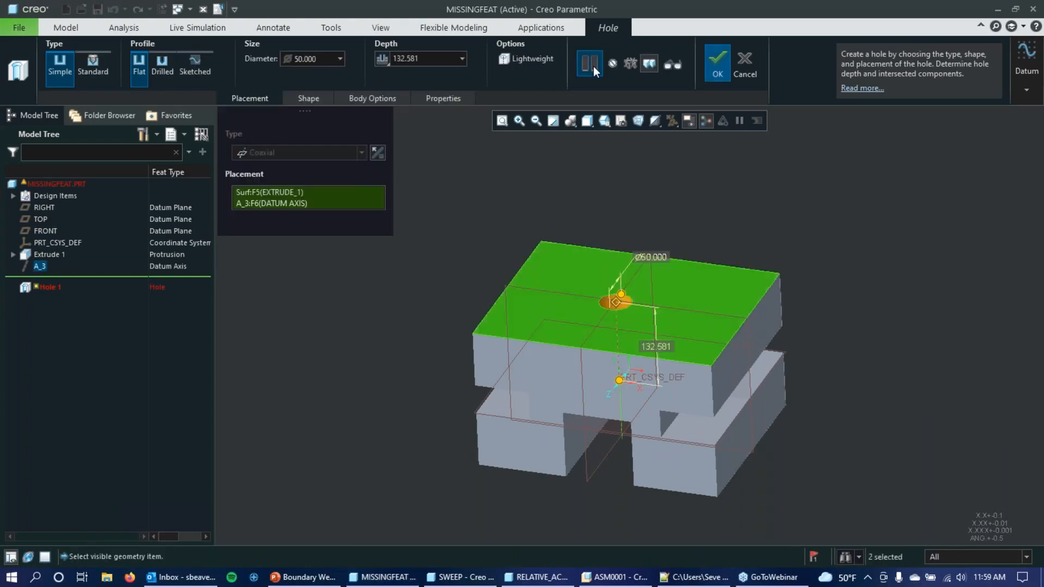
left_click(719, 67)
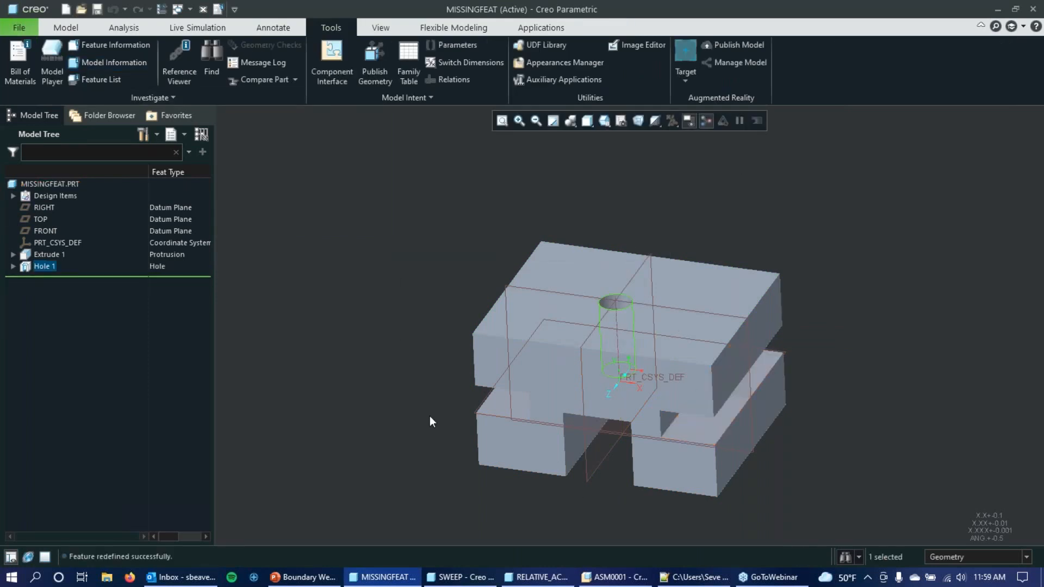
Inspect the repaired hole, expand Hole 1 in the model tree and undo its redefinition
mouse_move(529, 375)
middle_mouse_down()
mouse_move(543, 375)
mouse_move(520, 374)
mouse_move(533, 391)
mouse_move(560, 362)
mouse_move(588, 396)
middle_mouse_up()
left_click(850, 517)
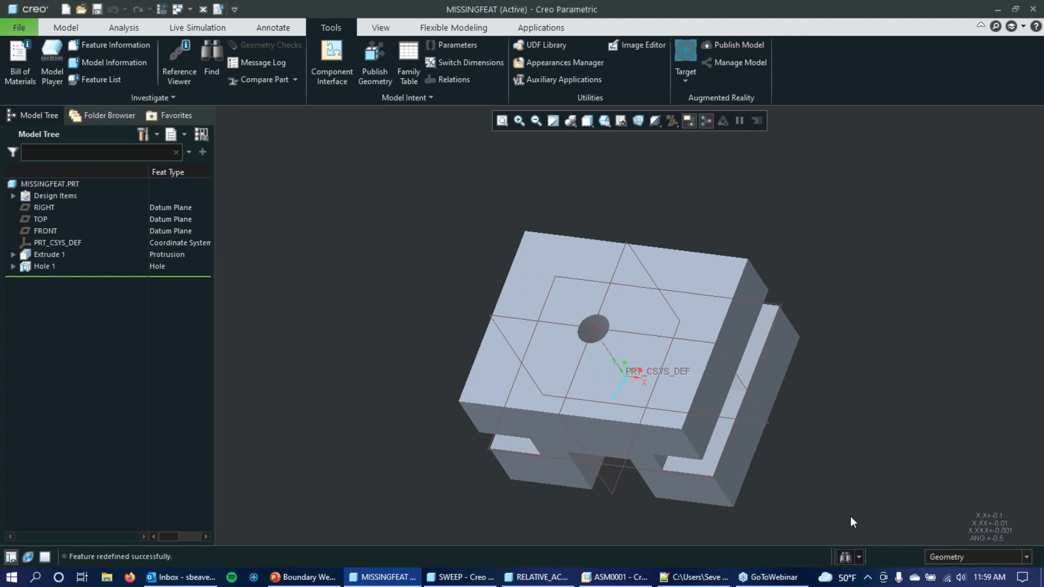
left_click(13, 266)
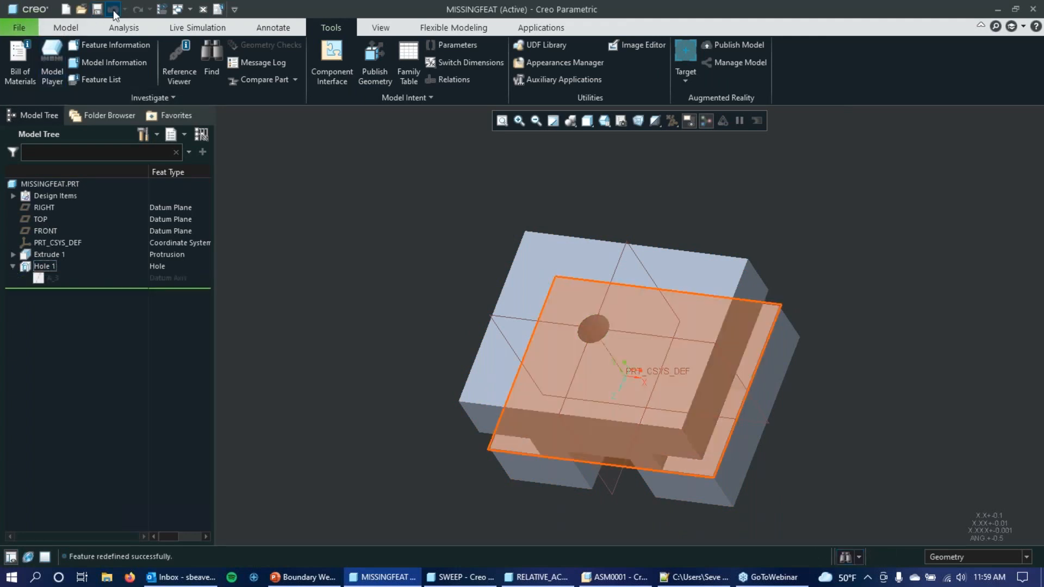
left_click(113, 10)
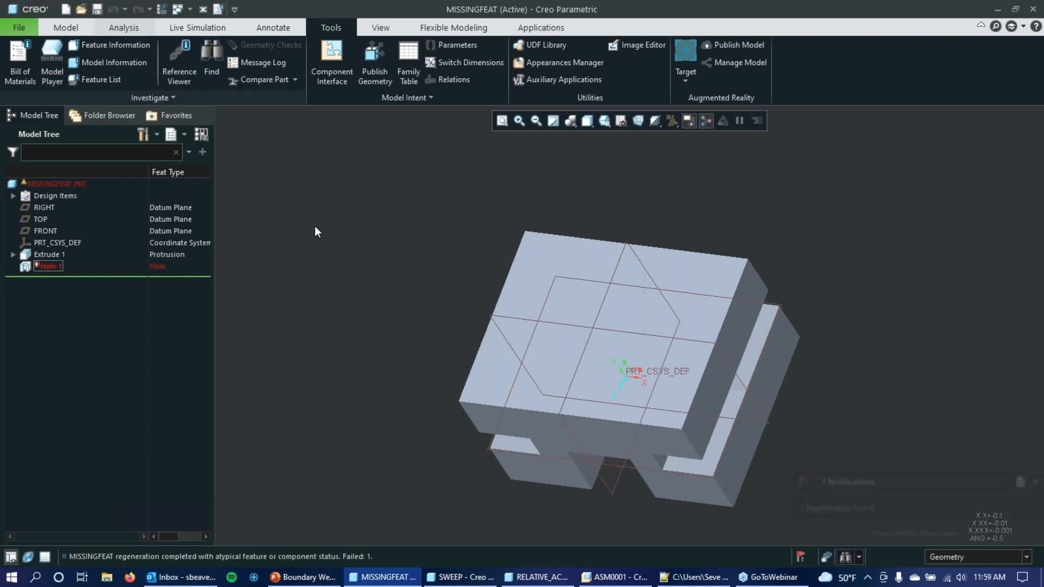
Reopen the Notification Center, select the failed Hole 1 and open the notification settings
left_click(911, 507)
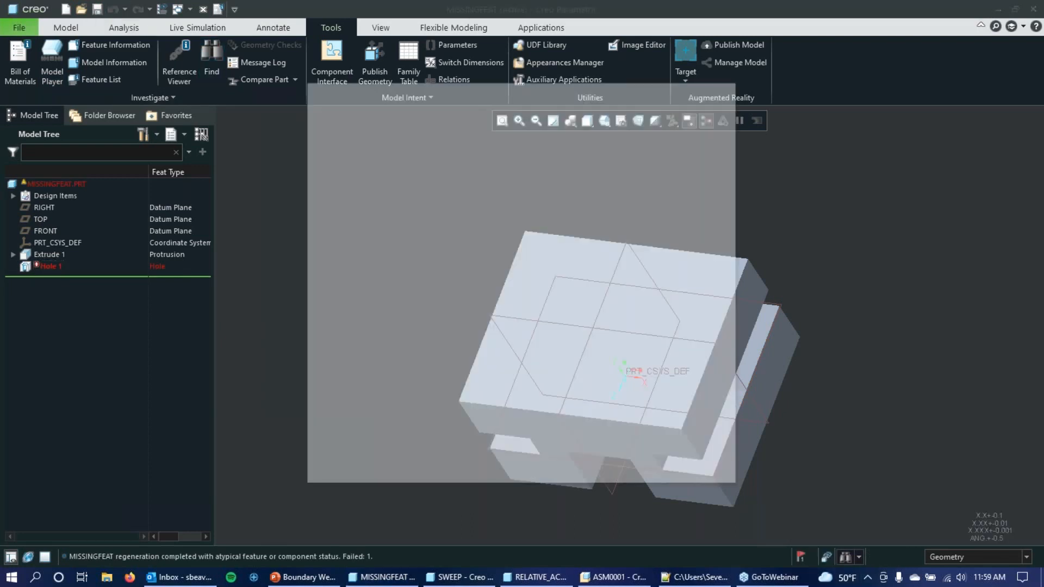
left_click(381, 204)
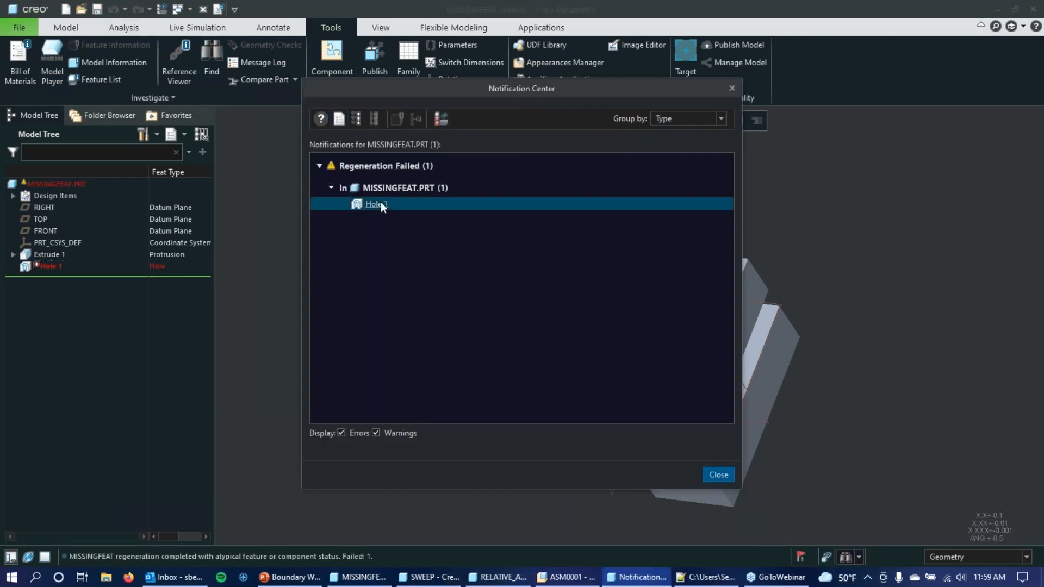
left_click(339, 119)
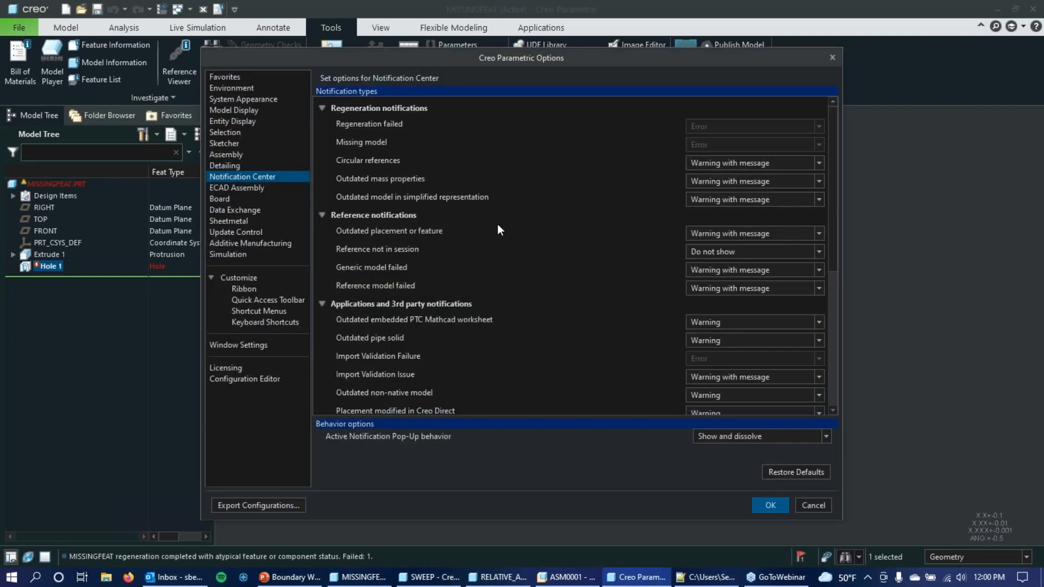
Review the notification types and the display choices for circular references, and close the options without saving
left_click(749, 166)
left_click(734, 165)
left_click_drag(832, 210, 827, 111)
left_click(770, 162)
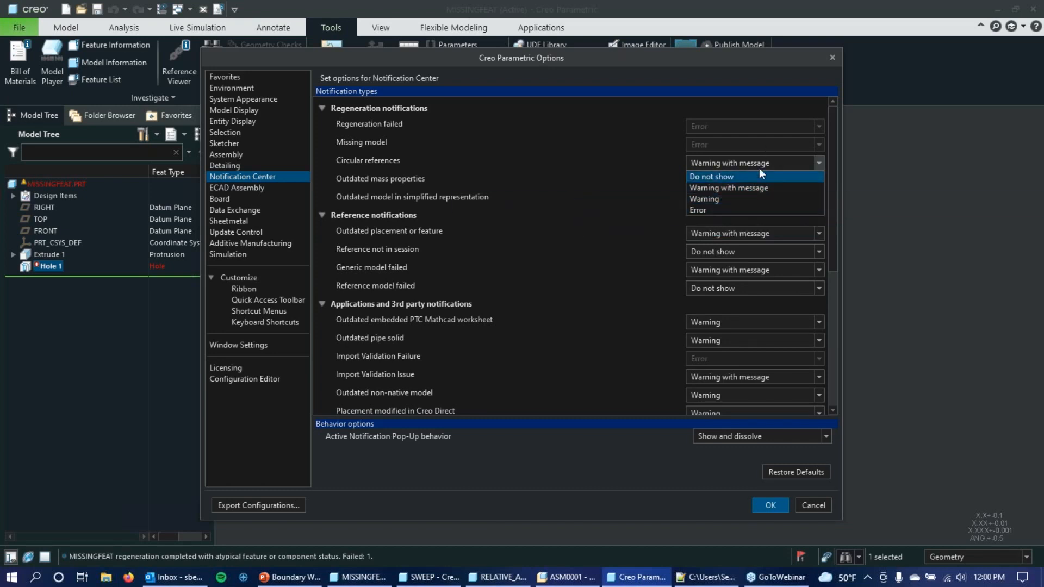
left_click(663, 179)
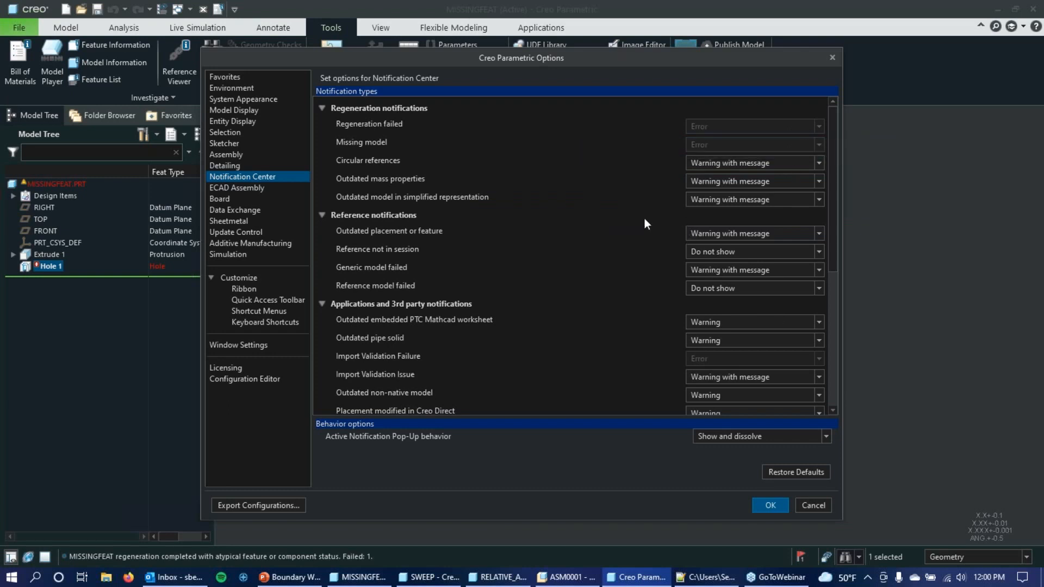
scroll(646, 223, "down", 1)
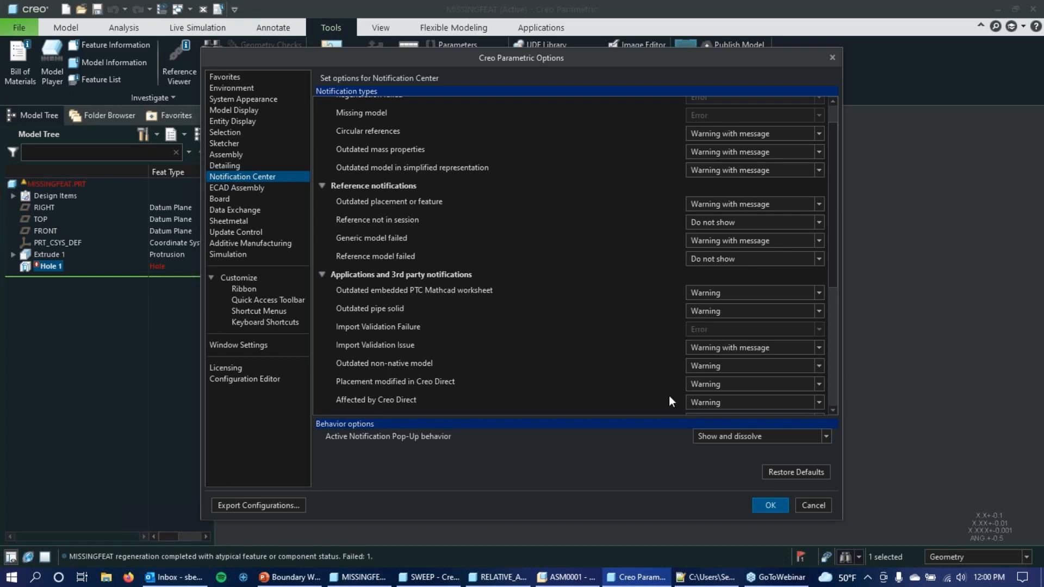
left_click(814, 505)
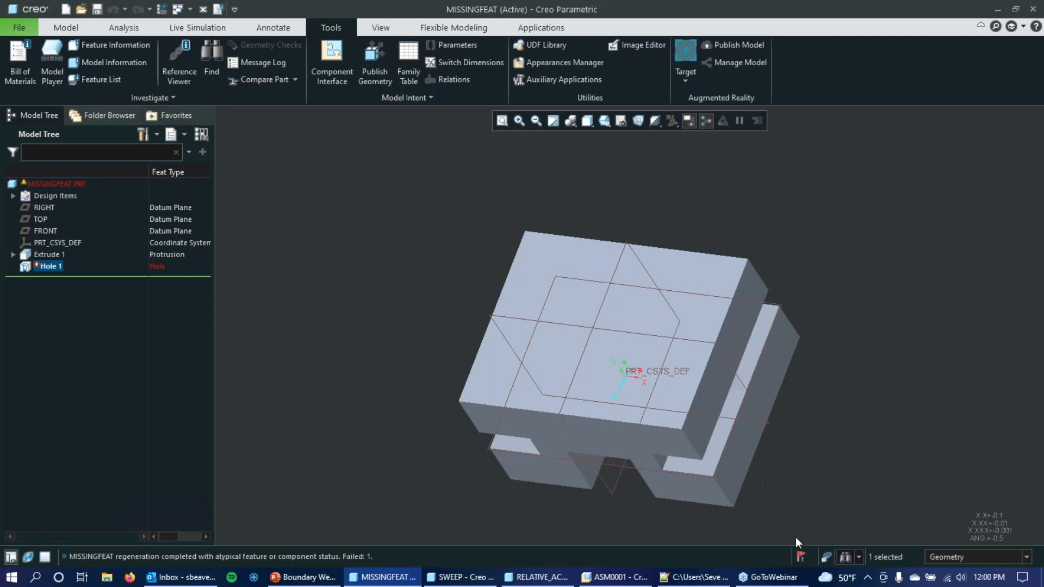
Reopen the Notification Center, select the failed Hole 1 and open the Regeneration Manager from there
mouse_move(800, 554)
left_click(850, 513)
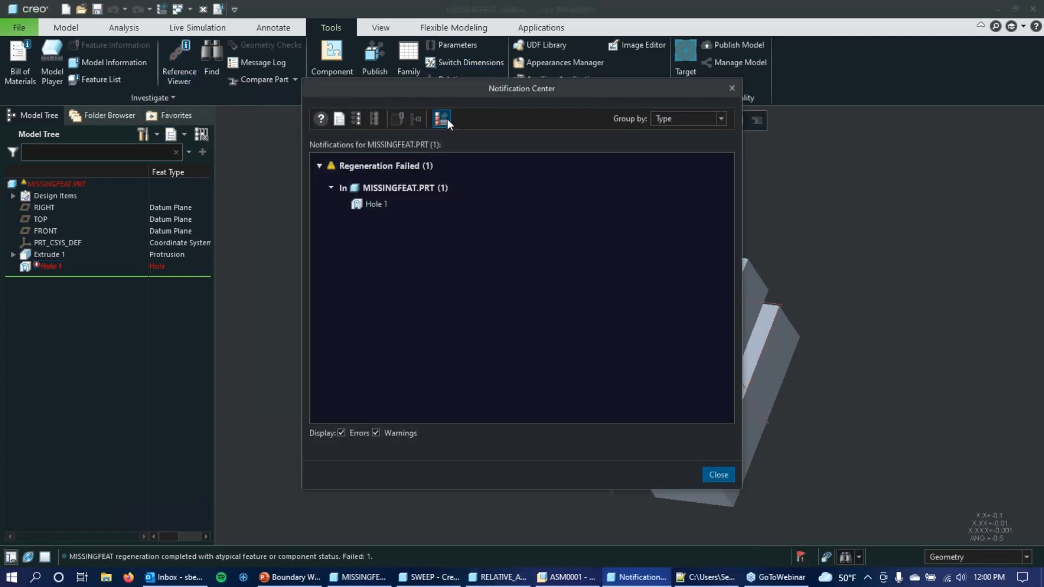
left_click_drag(445, 94, 622, 74)
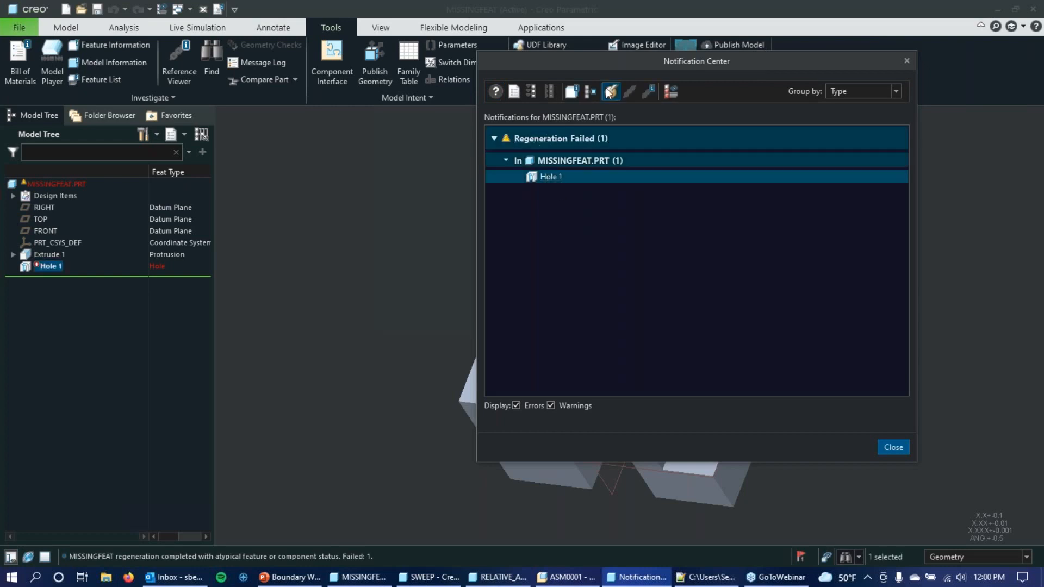
left_click(672, 90)
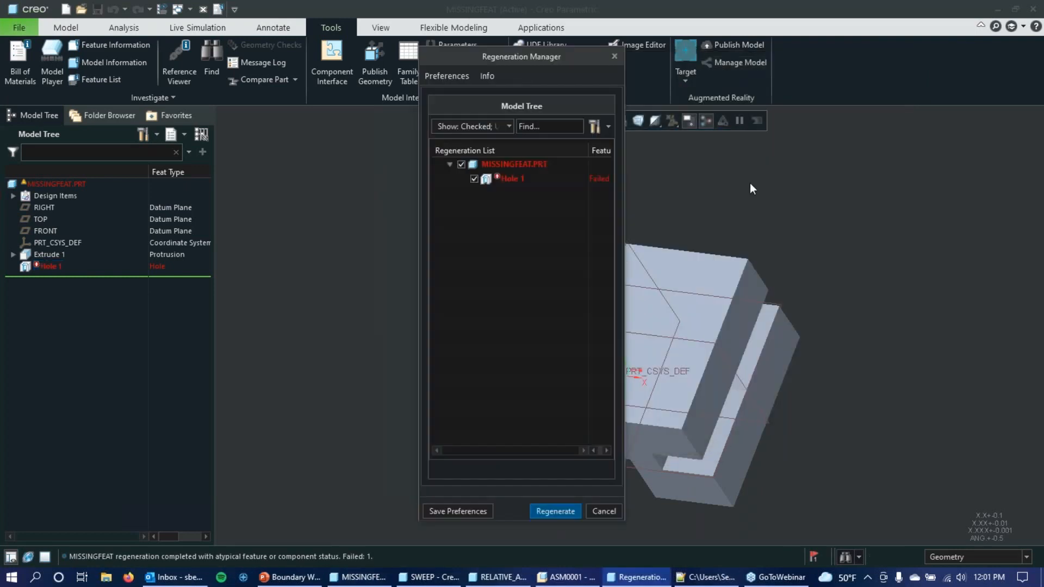
Review the Regeneration Manager's backup model, mass properties and change information options, and close it without regenerating
left_click(460, 76)
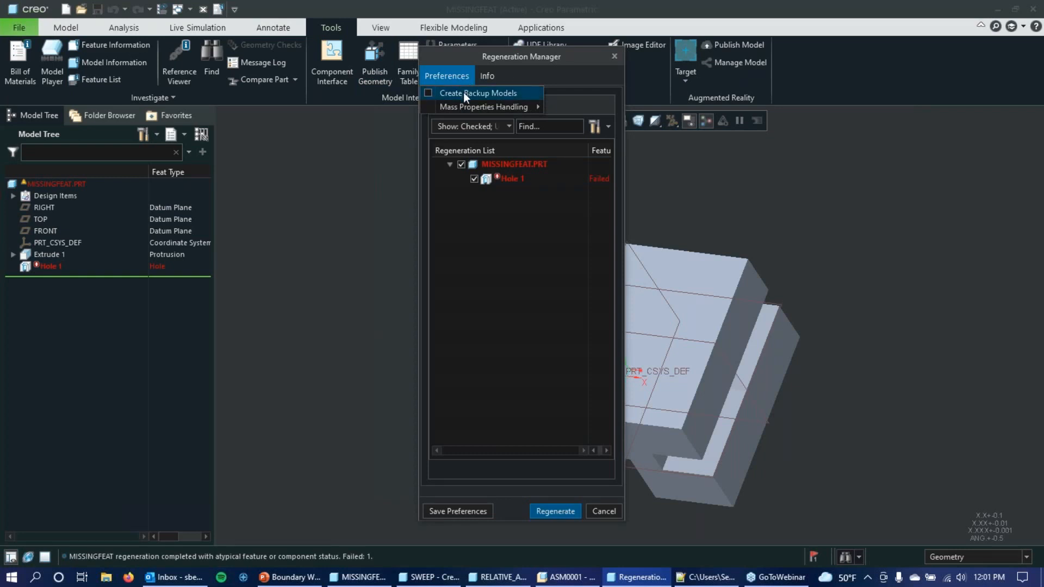
mouse_move(466, 105)
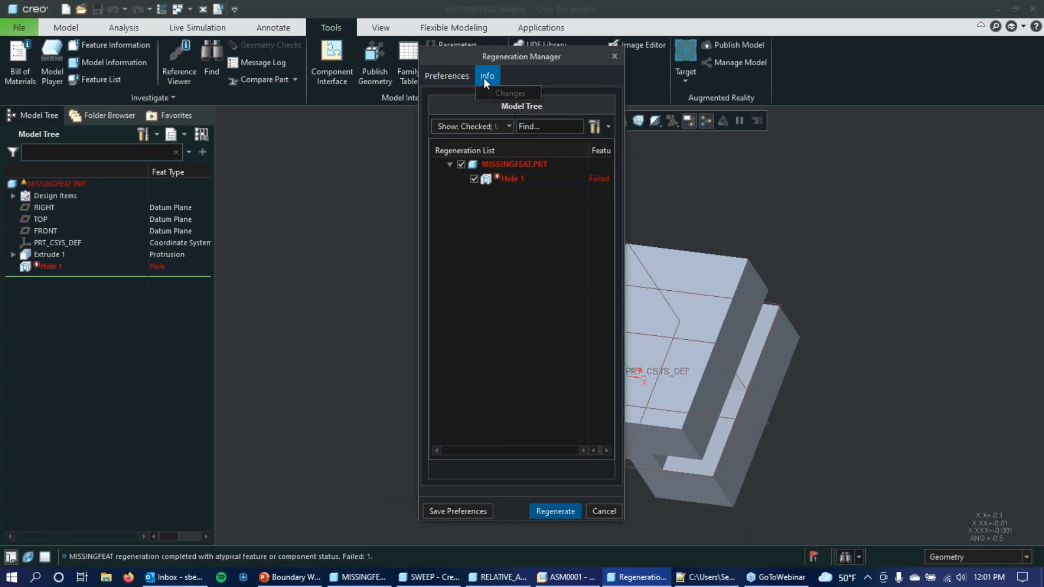
left_click(529, 61)
left_click_drag(533, 52, 306, 54)
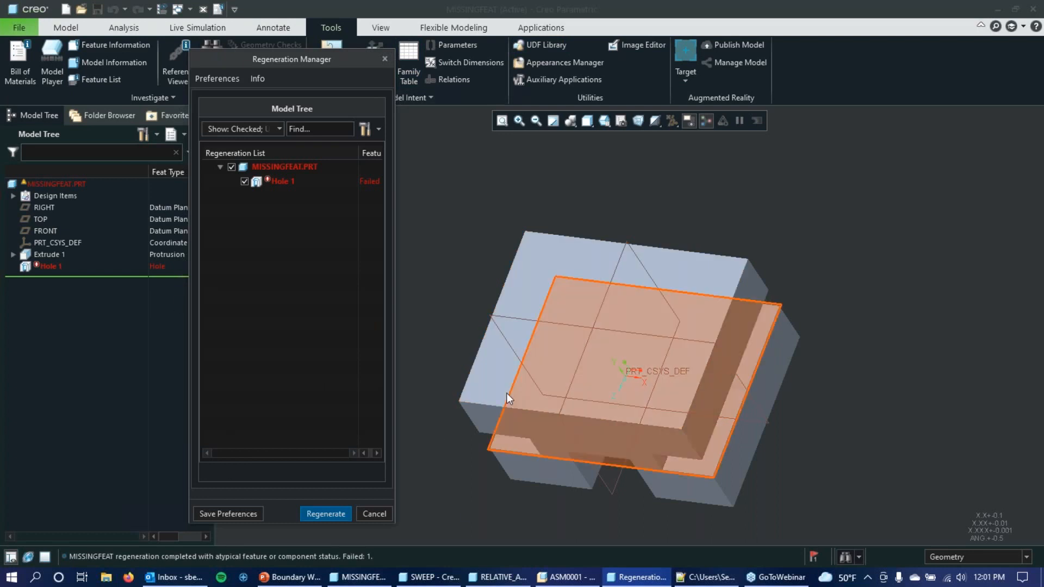
left_click(382, 513)
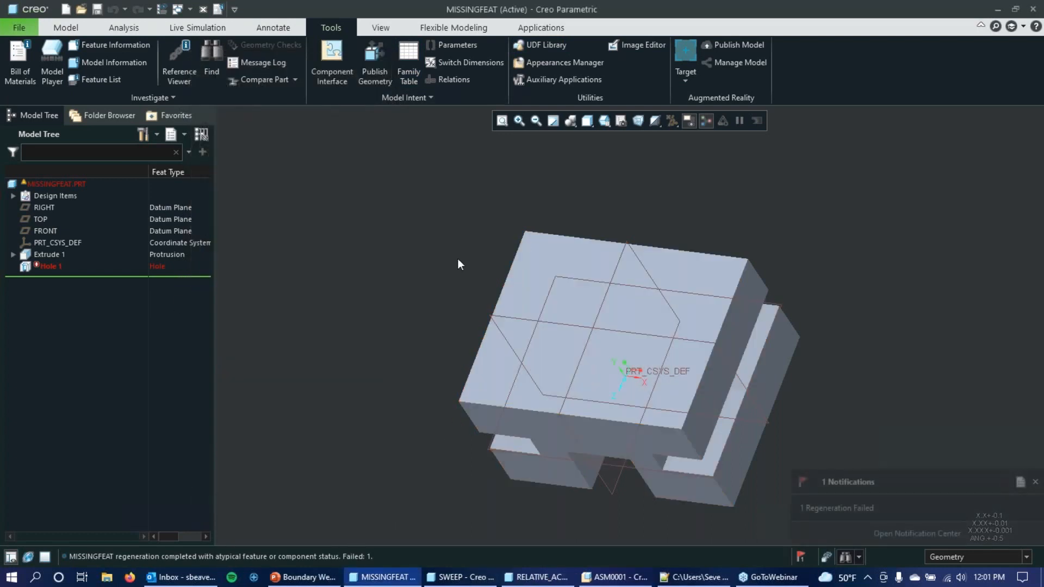
Redo the redefinition of Hole 1 and examine the hole in the block's upper face
left_click(49, 266)
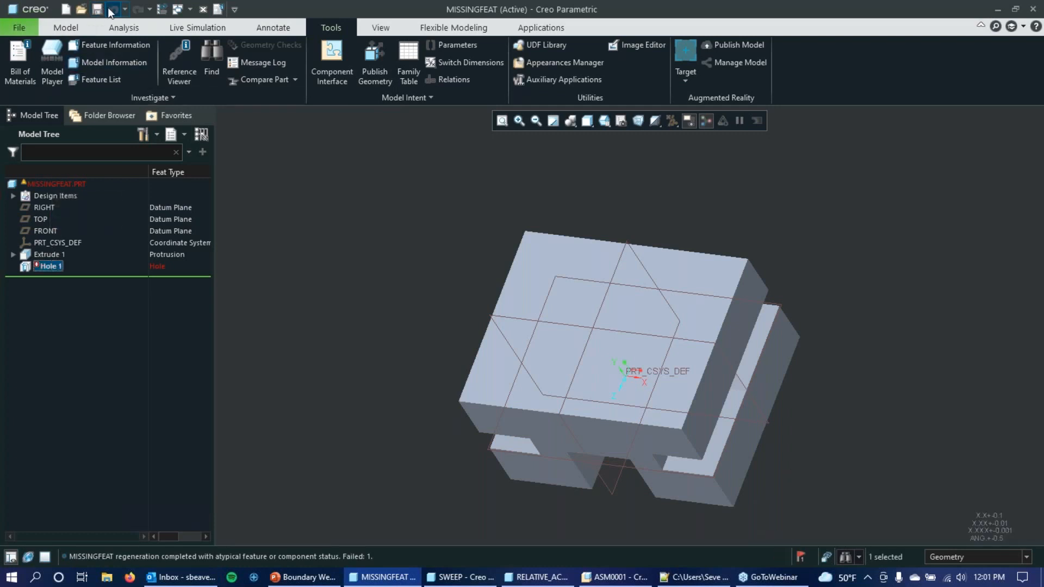
left_click(136, 10)
middle_click_drag(324, 276, 446, 304)
middle_click_drag(382, 326, 410, 237)
Switch to the open SWEEP part and frame its rounded rectangular curve
left_click(190, 10)
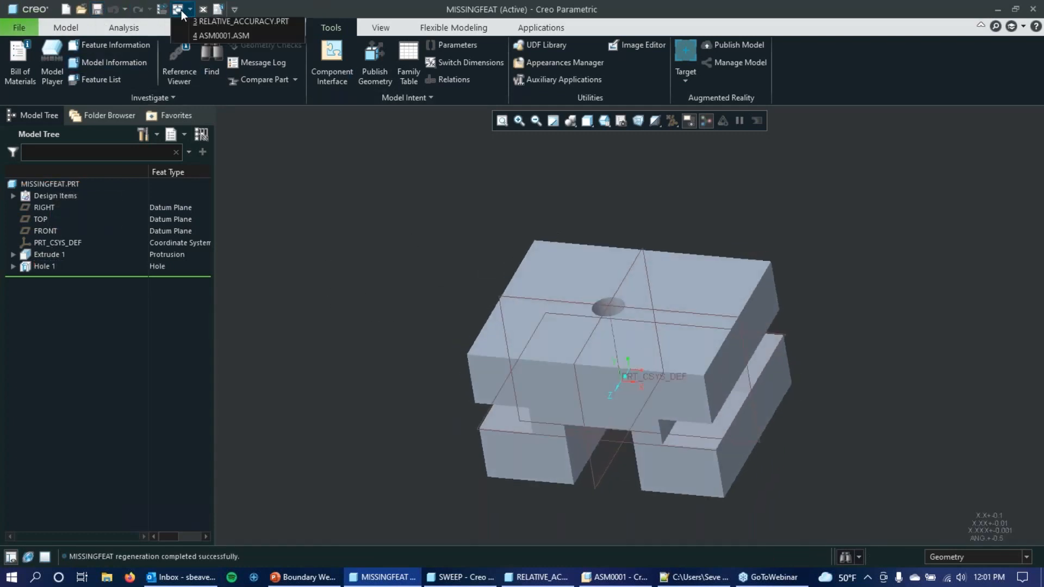
left_click(240, 38)
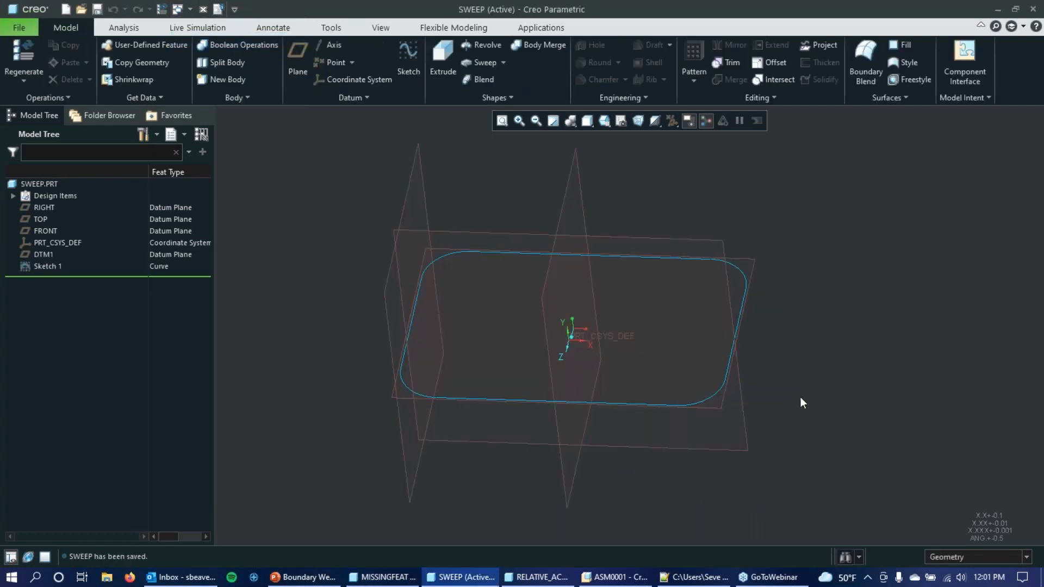
scroll(864, 364, "down", 3)
scroll(819, 293, "up", 3)
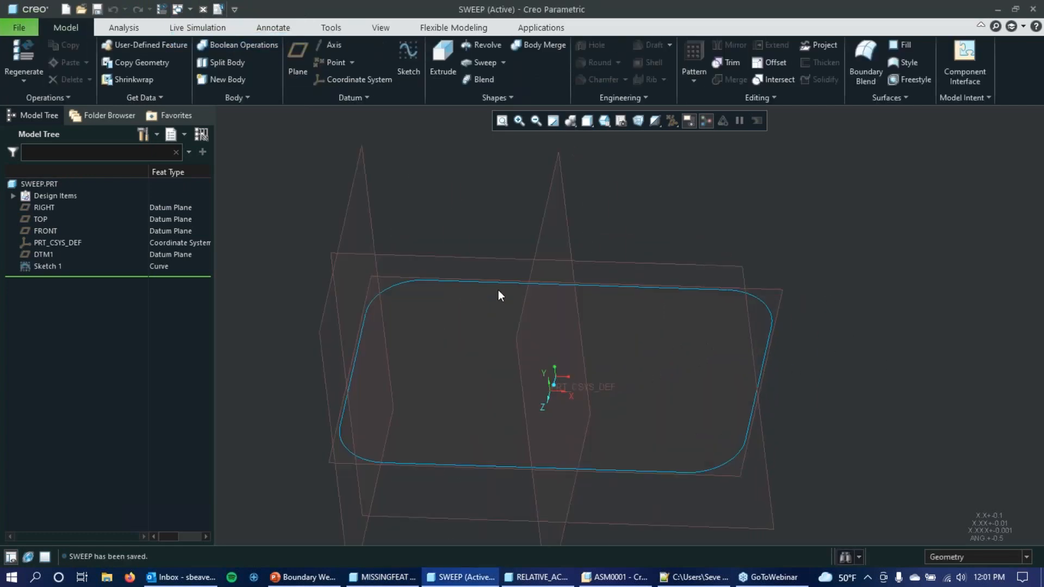
Display the dimensions of Sketch 1, examine its corner radii and overall sizes, and dismiss them
left_click(395, 286)
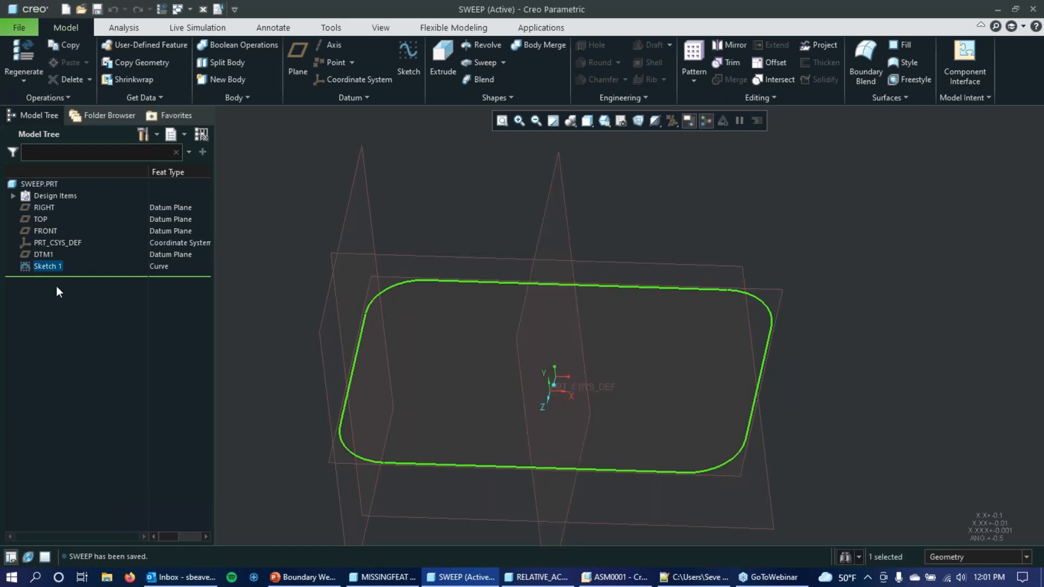
right_click(50, 267)
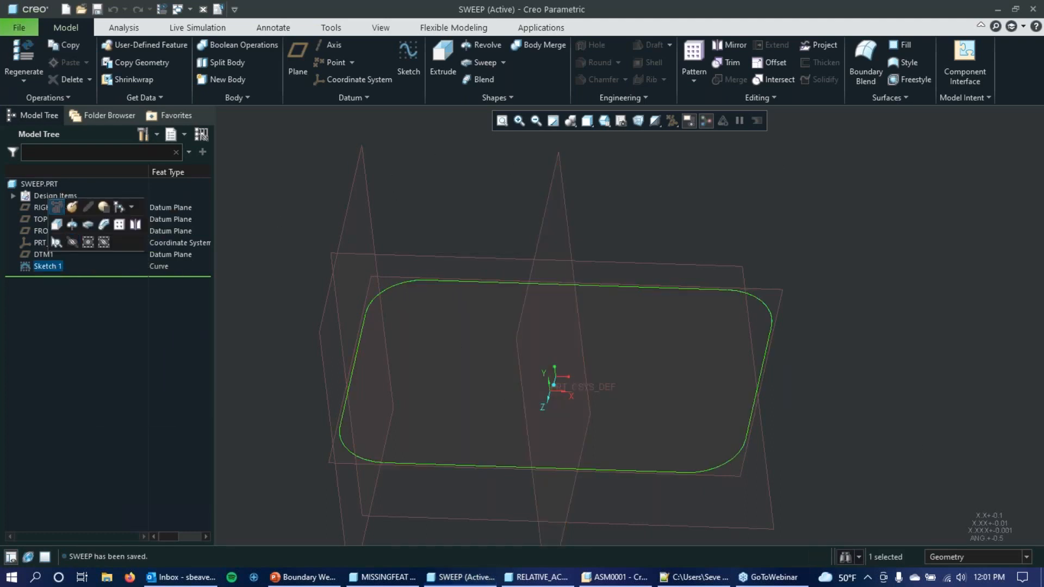
left_click(56, 207)
middle_click_drag(449, 197, 452, 220)
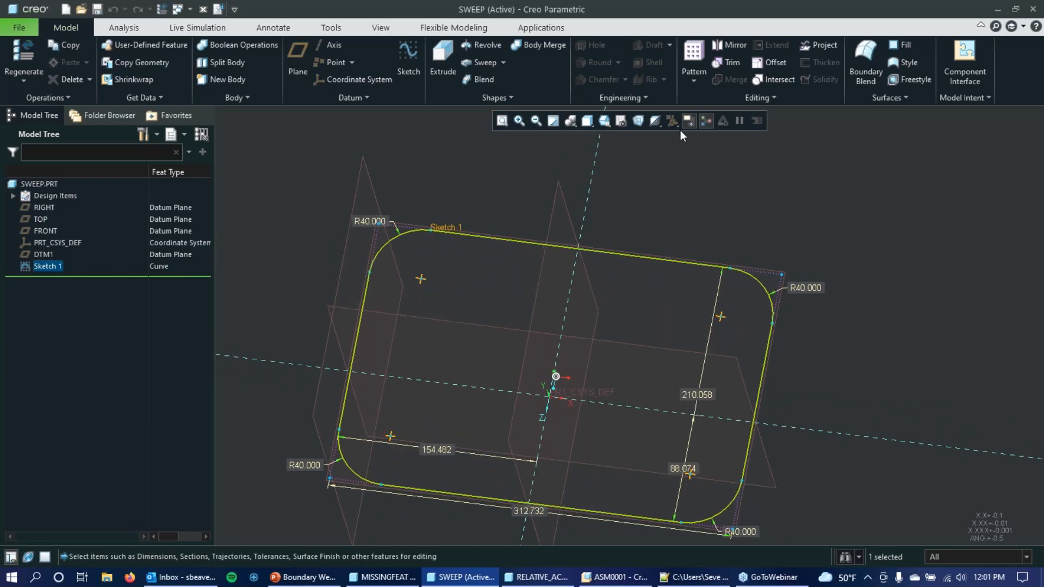
mouse_move(638, 186)
middle_mouse_down()
mouse_move(660, 220)
mouse_move(641, 221)
middle_mouse_up()
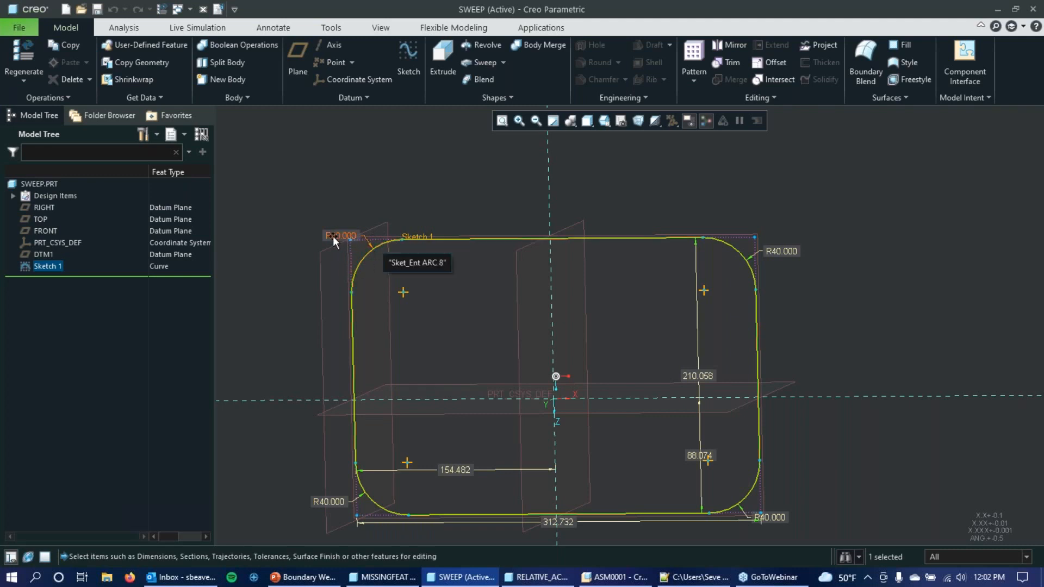
mouse_move(448, 191)
middle_mouse_down()
mouse_move(468, 182)
mouse_move(460, 198)
middle_mouse_up()
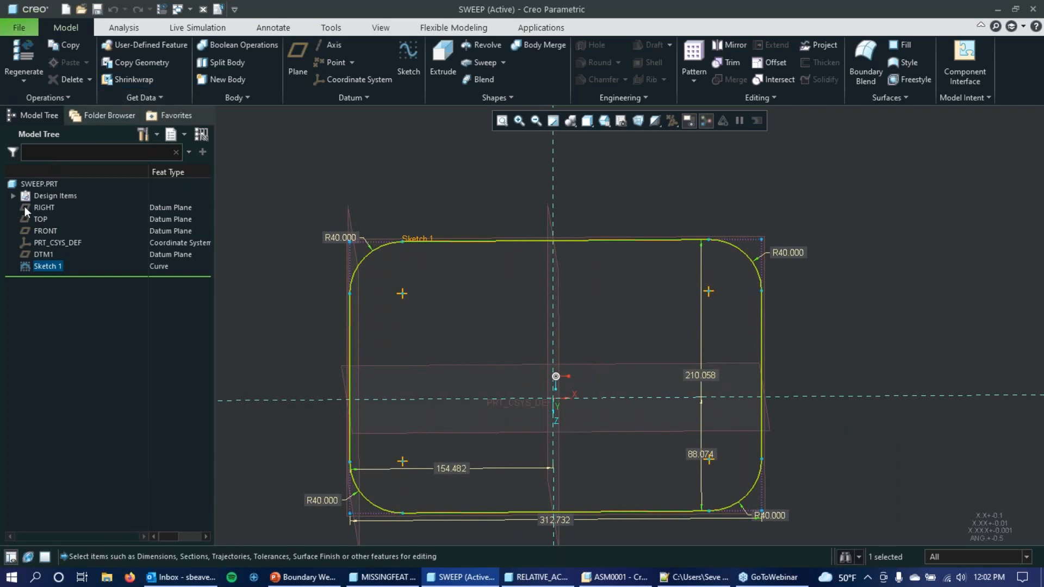
left_click(283, 181)
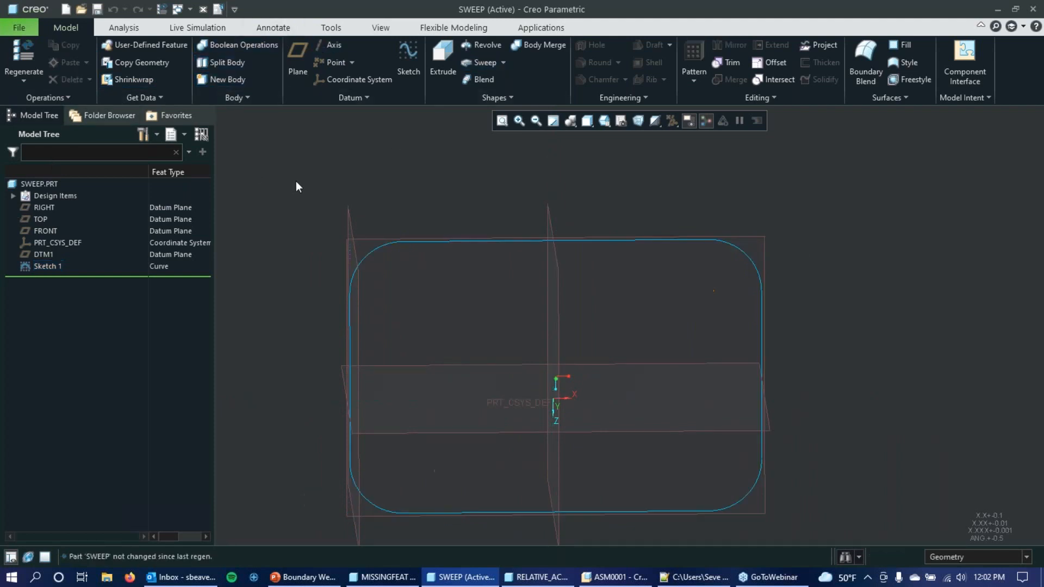
Start a sweep along the Sketch 1 curve and sketch a square section about 37 wide from the trajectory's start point
left_click(390, 246)
middle_click_drag(413, 272, 637, 162)
left_click(469, 66)
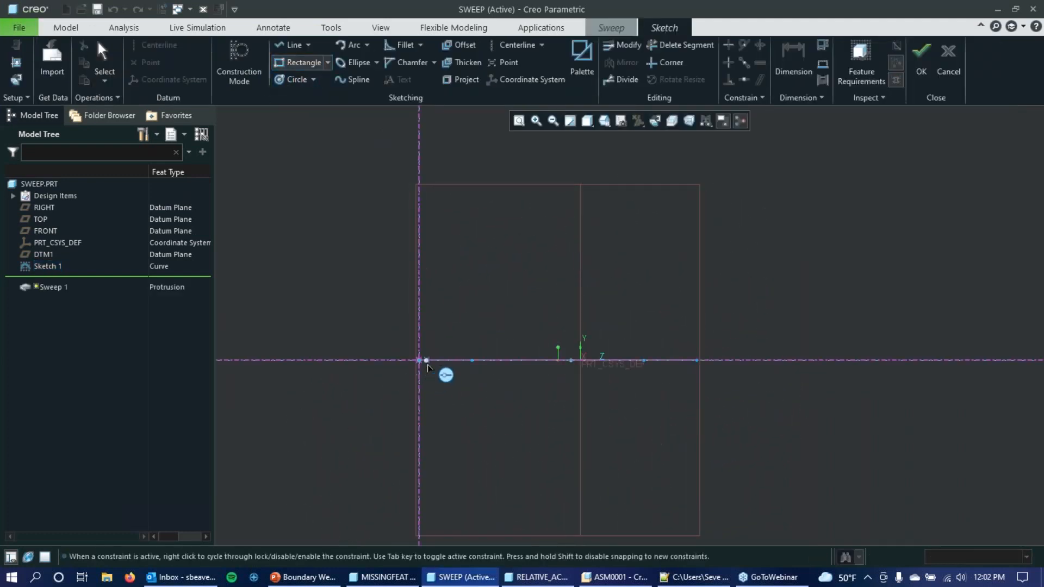
left_click(419, 361)
left_click(468, 317)
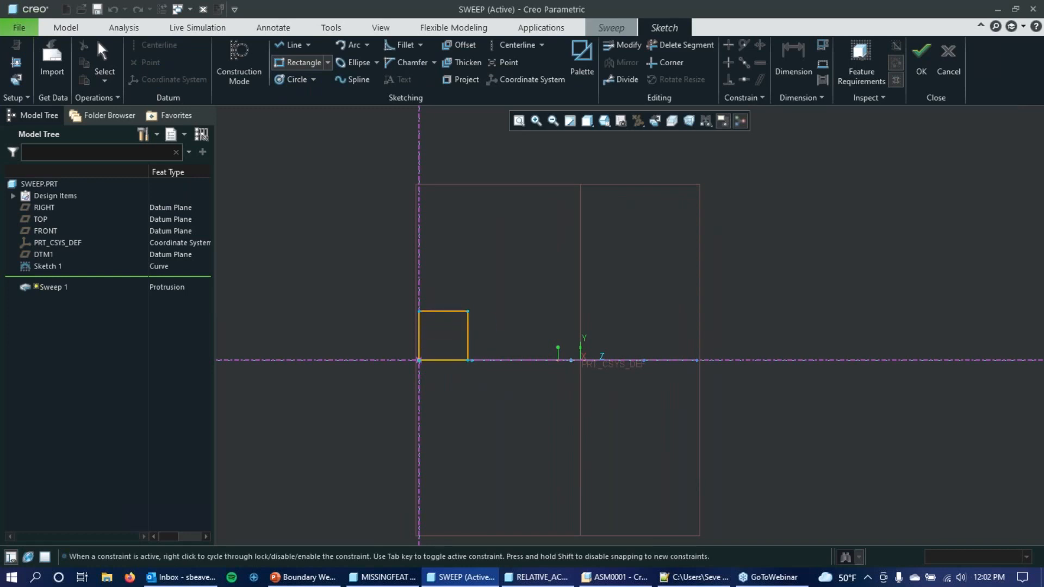
middle_click(310, 279)
Set the square section's width to 39
scroll(460, 375, "up", 4)
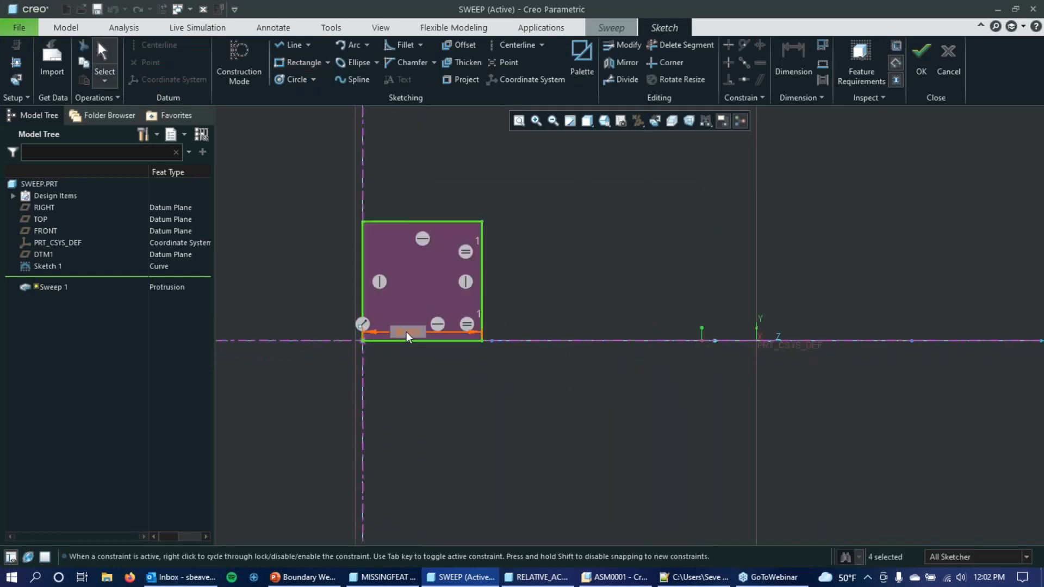
scroll(464, 326, "down", 3)
scroll(476, 310, "up", 2)
scroll(476, 306, "up", 1)
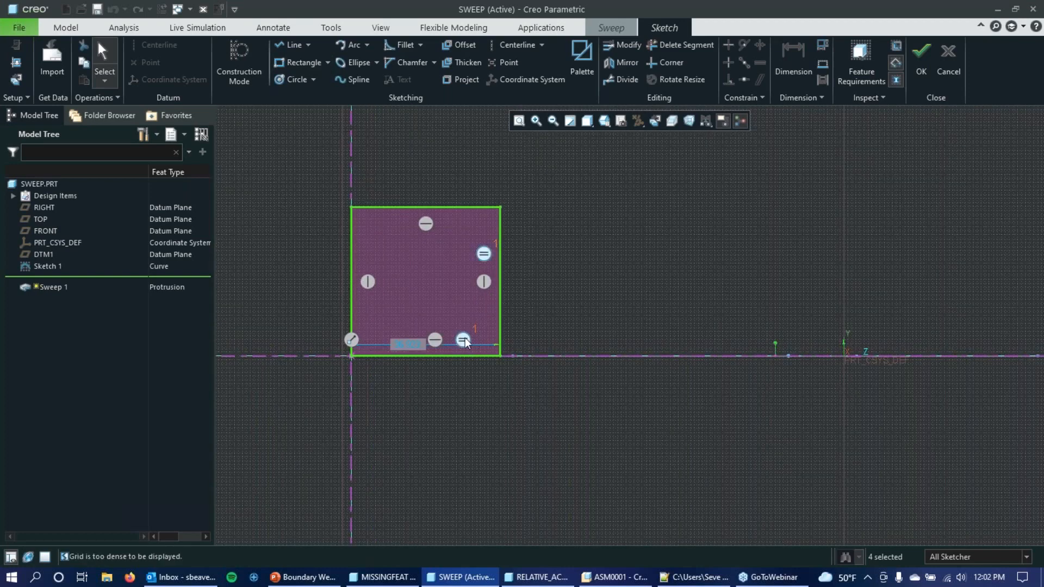
left_click(623, 226)
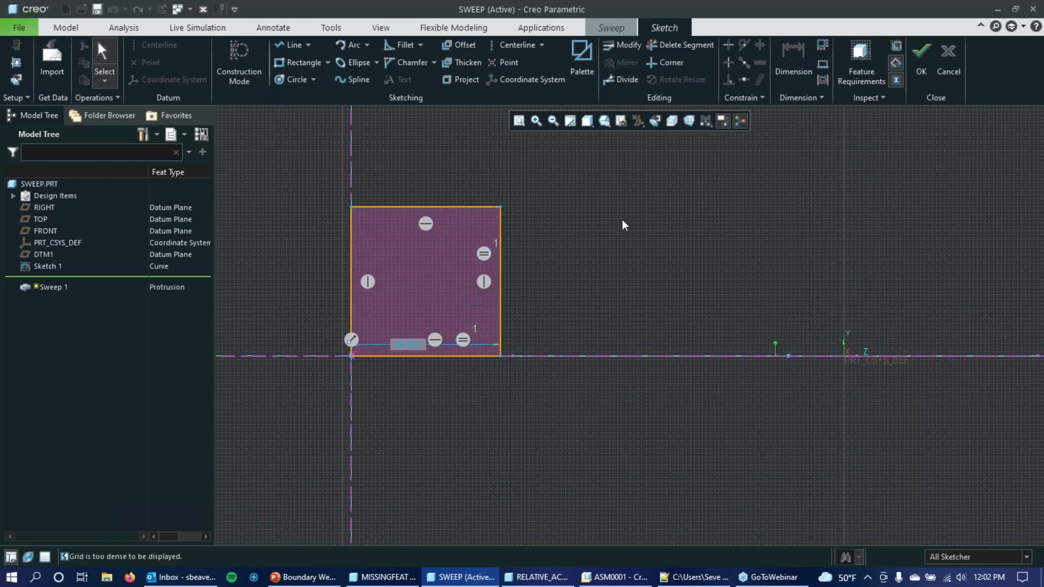
double_click(410, 348)
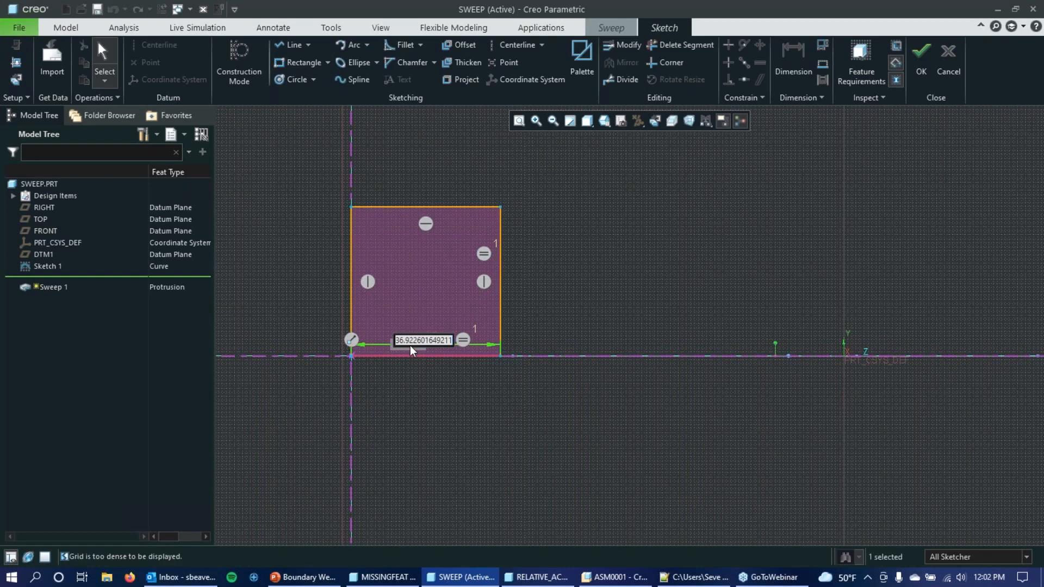
type("39")
key("Return")
left_click(625, 306)
Compare the square section with the trajectory's corner arc and stretch it freehand to about 71.4 wide
mouse_move(622, 221)
middle_mouse_down()
mouse_move(610, 261)
mouse_move(615, 384)
mouse_move(587, 416)
middle_mouse_up()
scroll(567, 359, "up", 3)
scroll(566, 362, "up", 1)
mouse_move(569, 335)
middle_mouse_down()
mouse_move(569, 313)
mouse_move(555, 307)
middle_mouse_up()
scroll(554, 322, "down", 5)
scroll(554, 342, "up", 2)
scroll(531, 476, "down", 5)
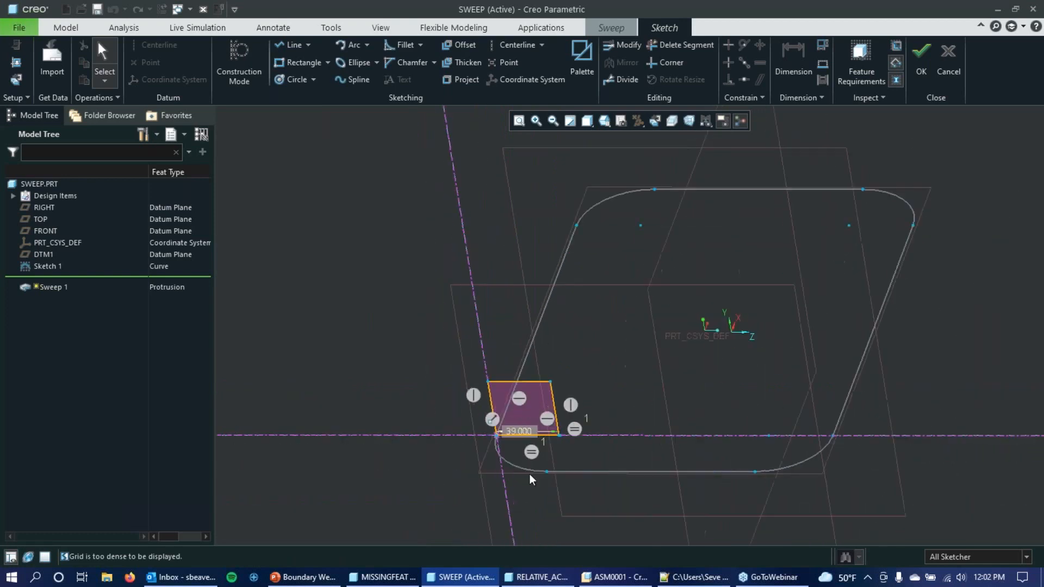
left_click_drag(600, 361, 725, 340)
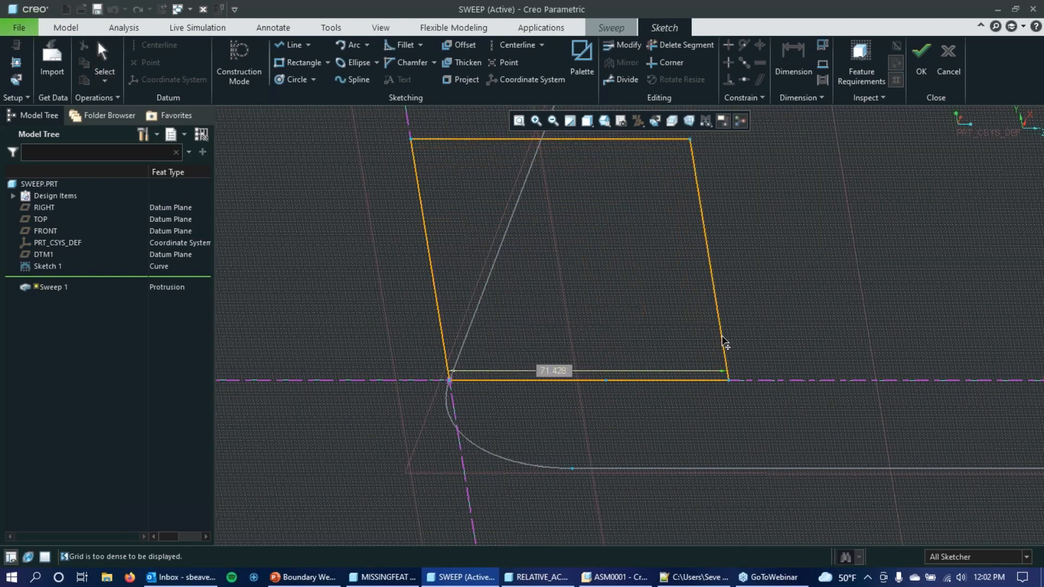
Examine the stretched section at the trajectory's corner and set its width to 40
scroll(731, 338, "up", 6)
middle_click_drag(800, 269, 804, 289)
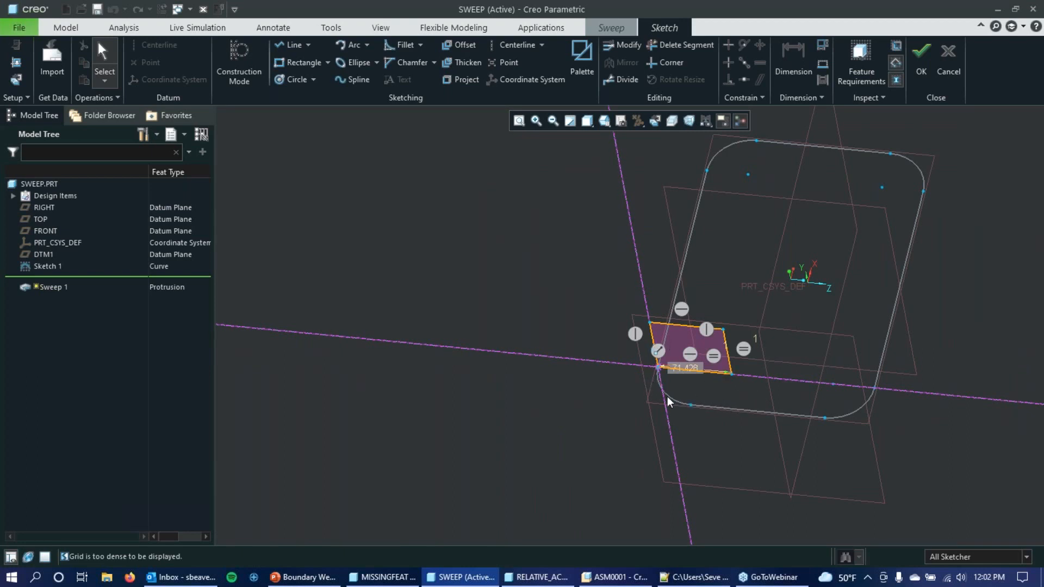
scroll(680, 372, "down", 4)
mouse_move(670, 401)
middle_mouse_down()
mouse_move(683, 366)
mouse_move(658, 393)
middle_mouse_up()
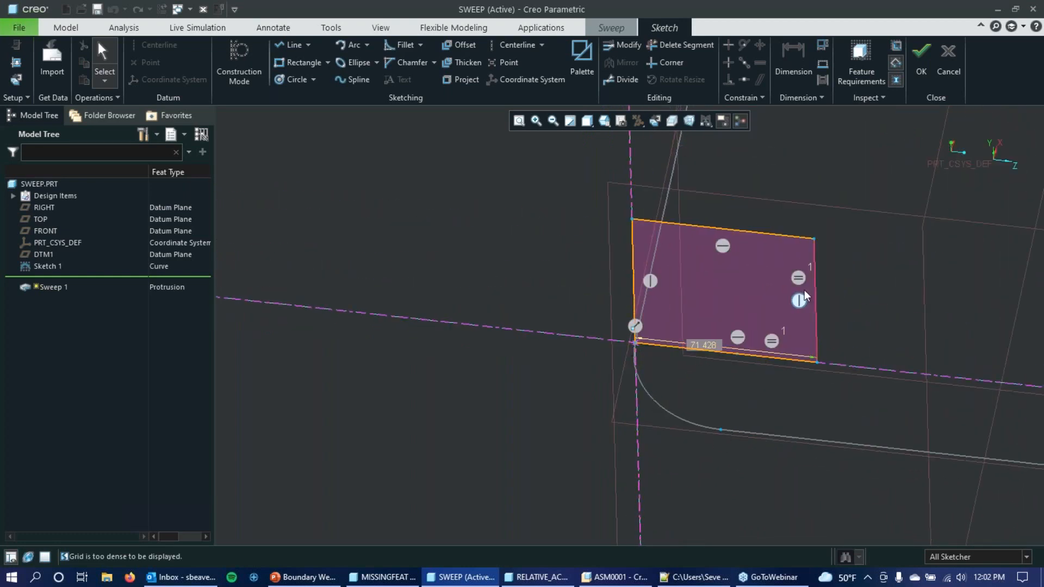
left_click(709, 349)
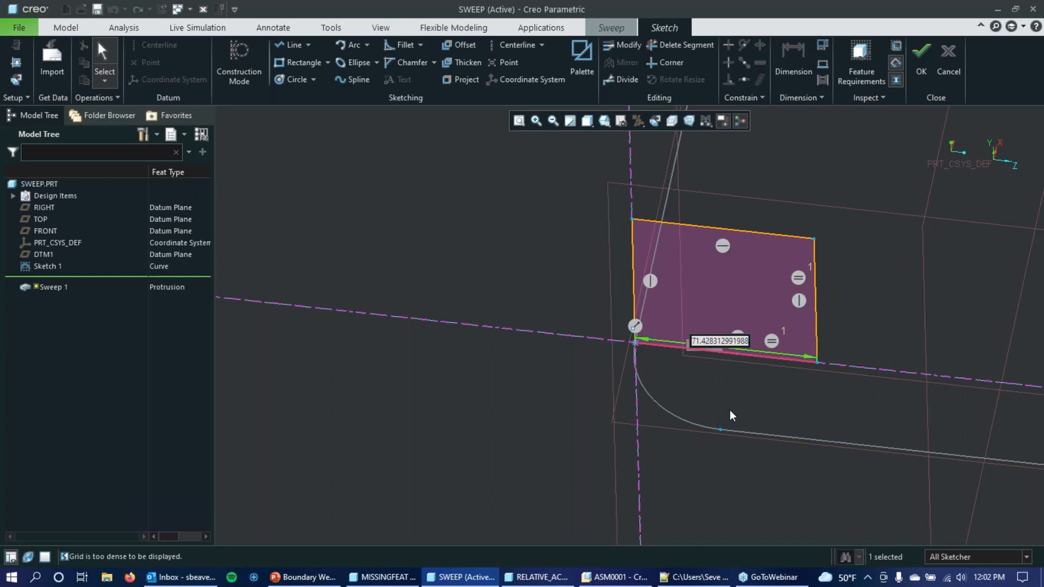
type("40")
key("Return")
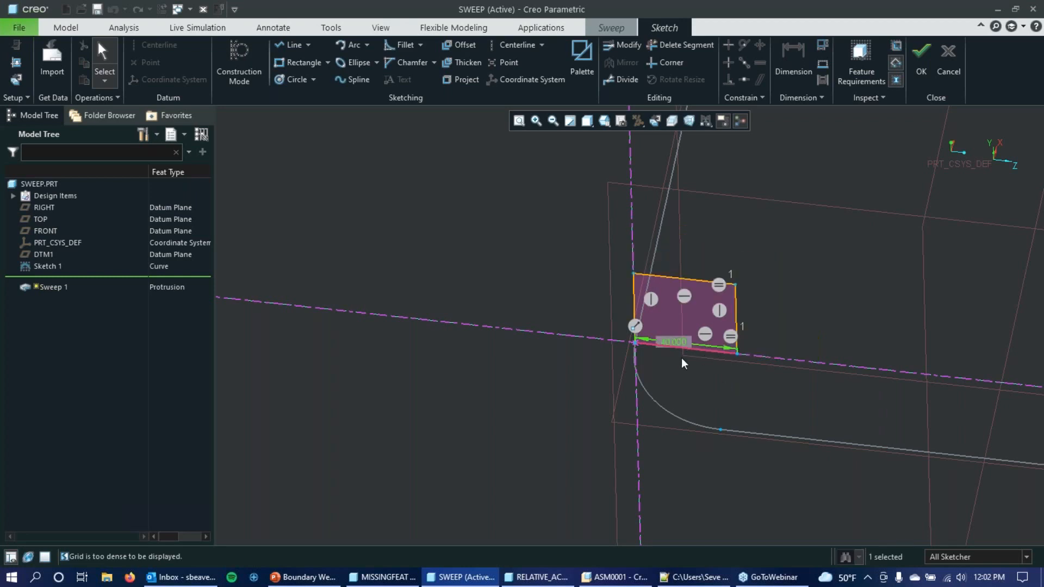
Set the square section's width to 35 and accept the sketch to preview the sweep
double_click(674, 343)
type("35")
key("Return")
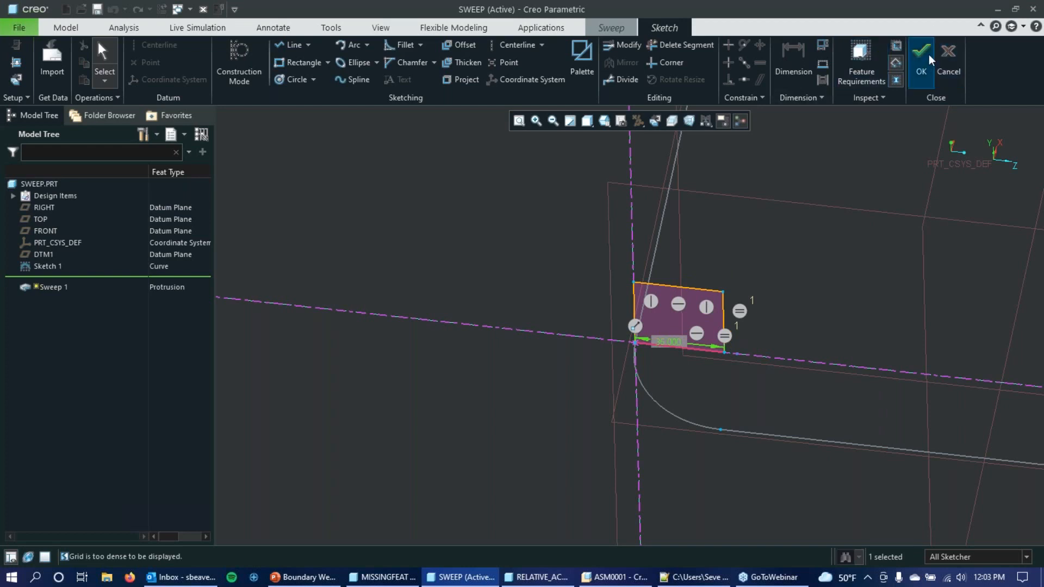
left_click(929, 60)
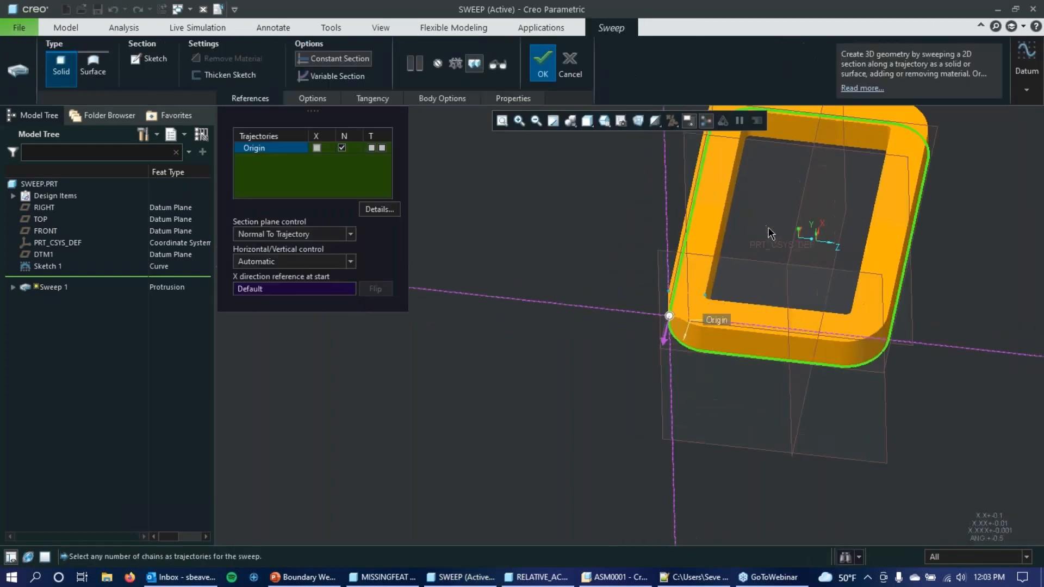
Reopen the sweep's section sketch, set the square's width to 41, accept the sketch and complete the sweep
left_click(148, 59)
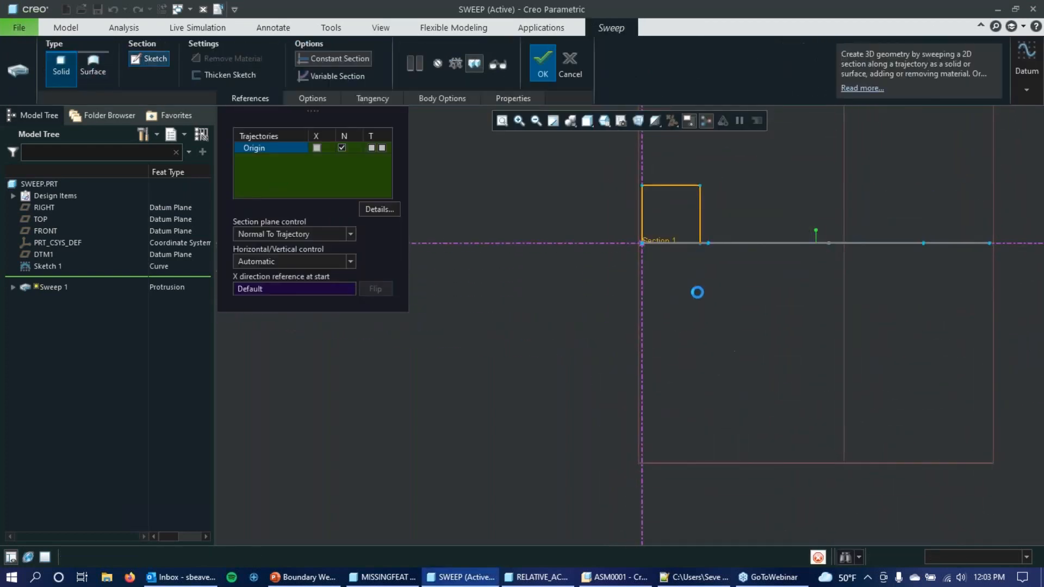
double_click(626, 353)
type("41")
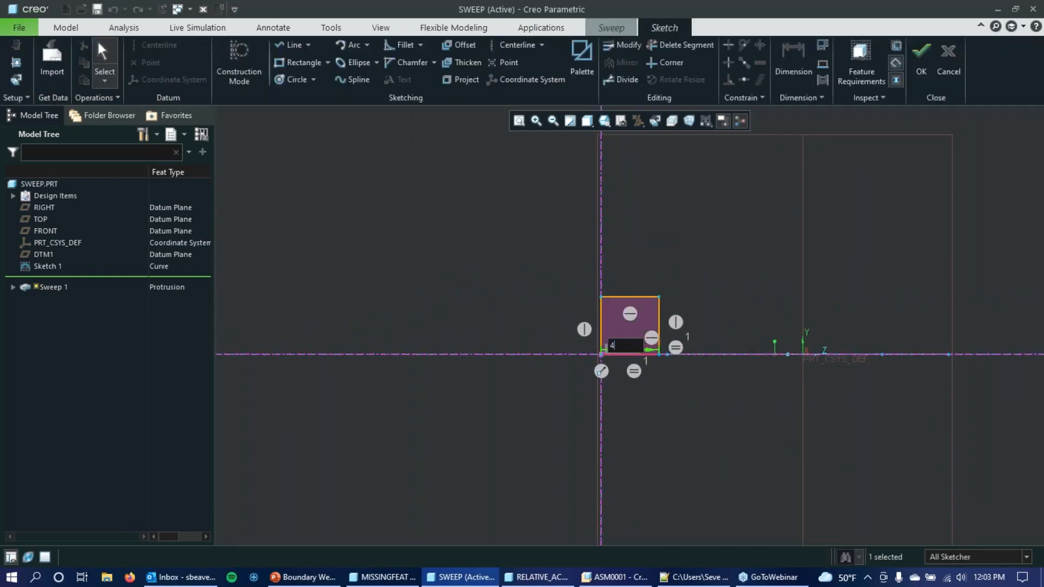
key("Return")
left_click(921, 60)
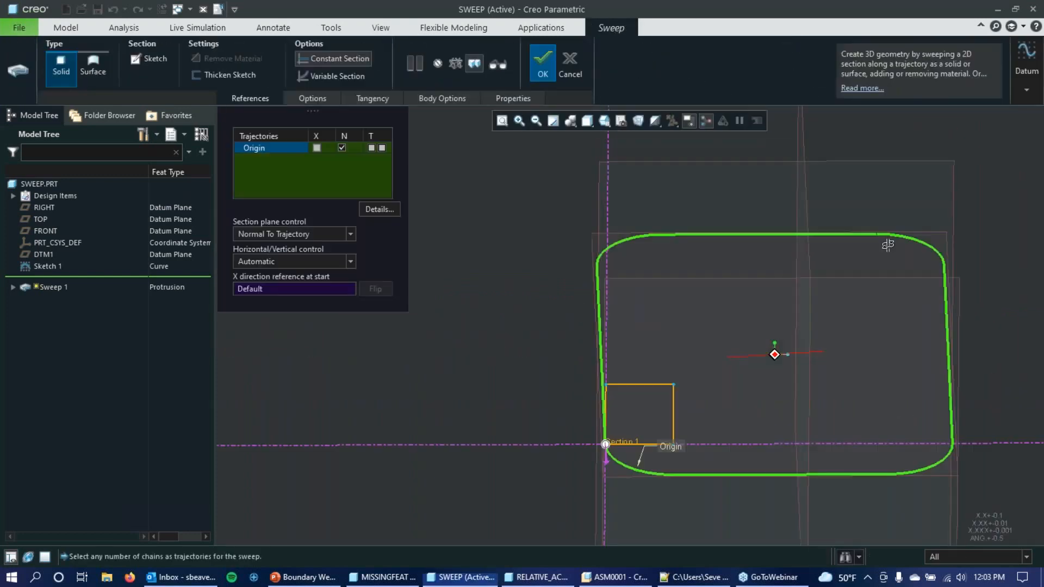
left_click(534, 58)
left_click(584, 313)
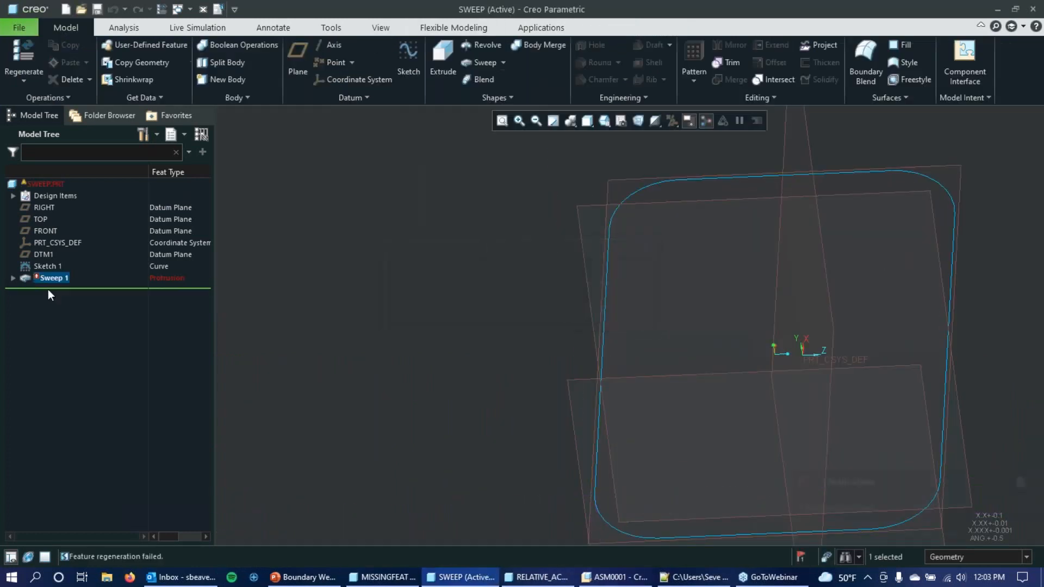
Examine the rounded corner of the sweep's trajectory curve
left_click(440, 286)
middle_click_drag(440, 286, 435, 262)
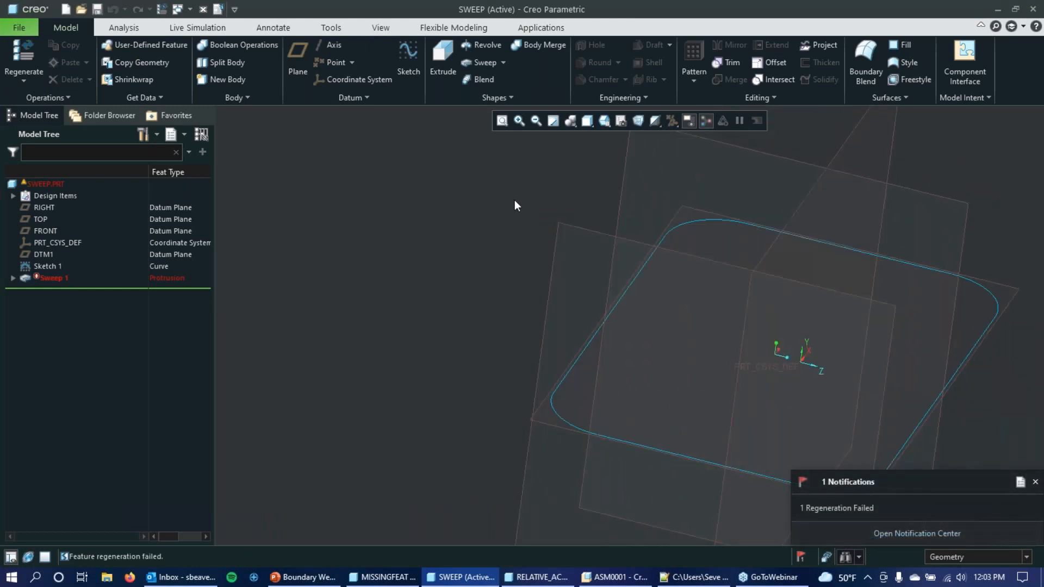
left_click(691, 223)
left_click(421, 207)
left_click(694, 221)
left_click(401, 188)
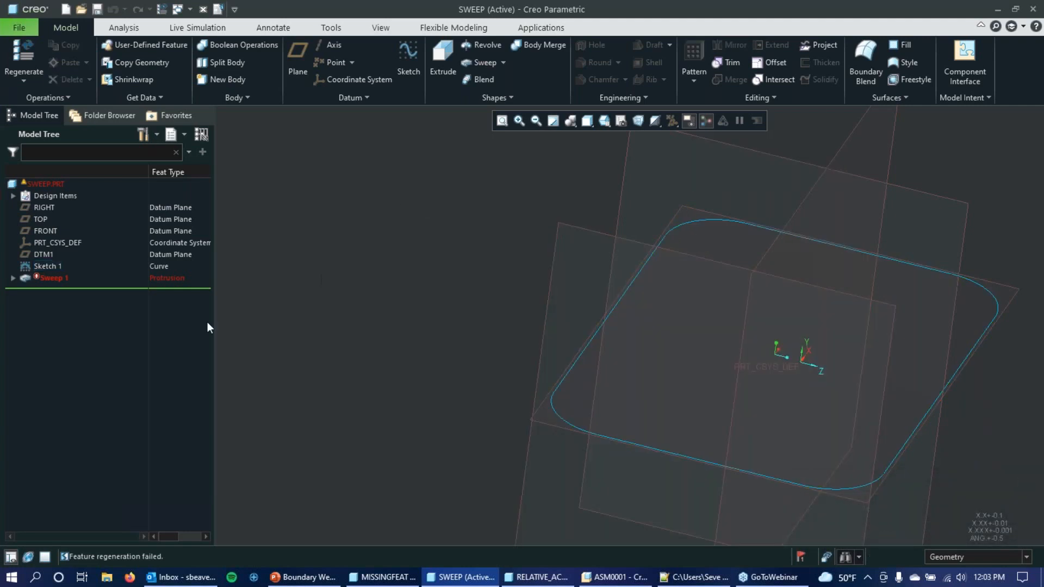
Open the Notification Center and examine why the failed Sweep 1 could not regenerate, closing it when done
left_click(51, 278)
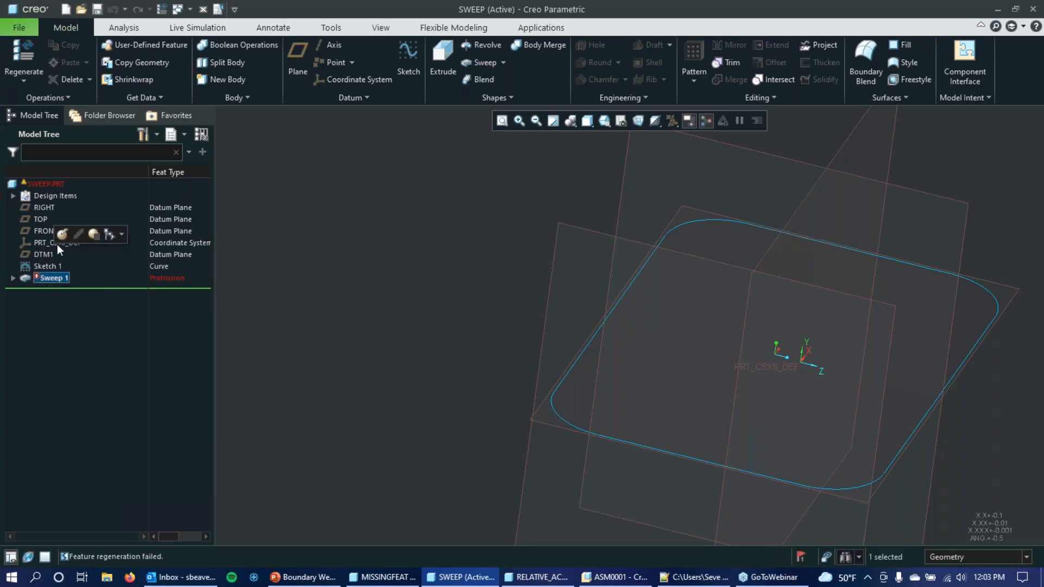
left_click(809, 562)
left_click(851, 514)
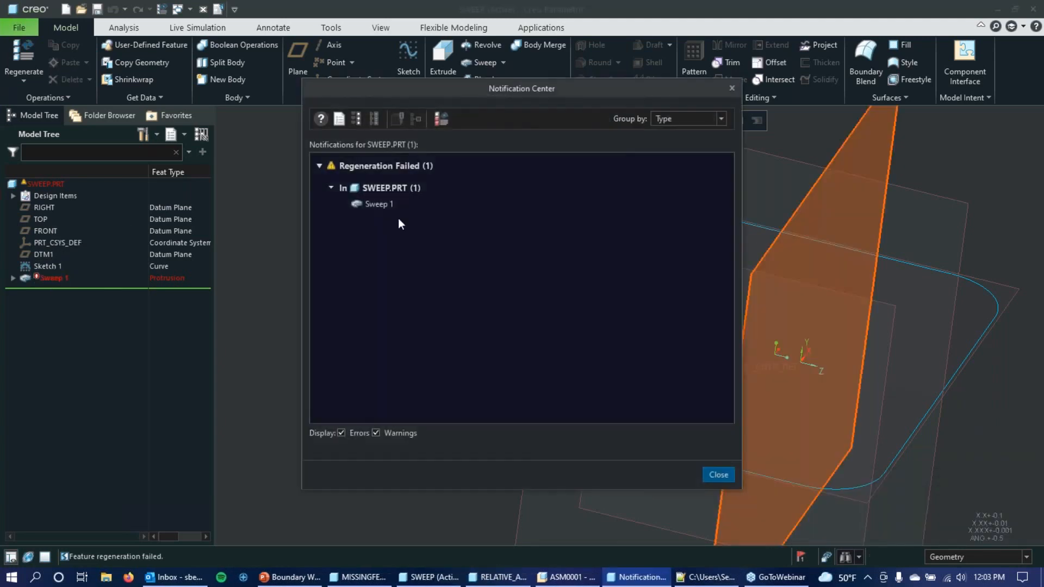
mouse_move(382, 207)
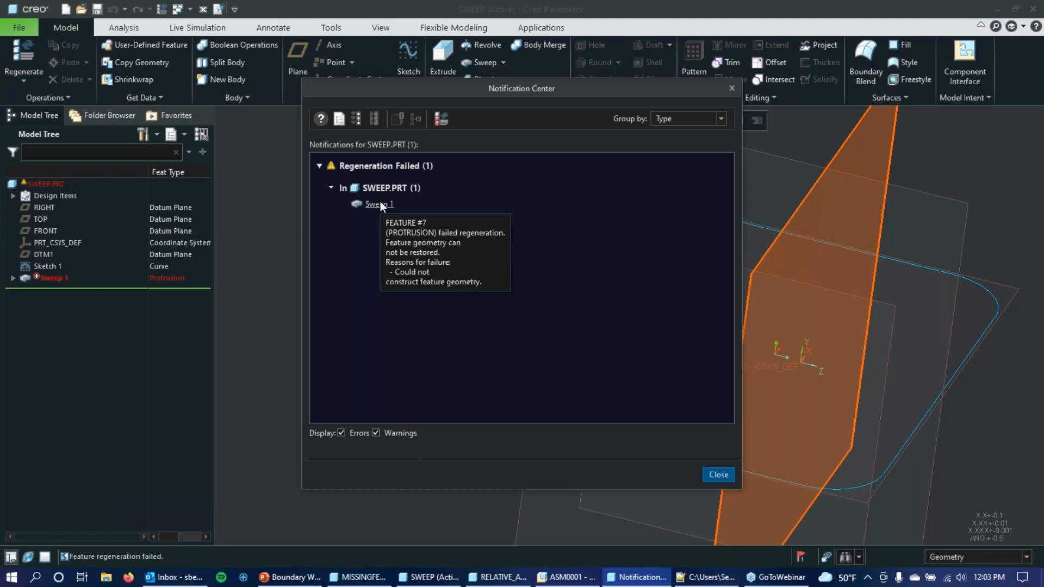
left_click(380, 205)
left_click(732, 89)
right_click(56, 279)
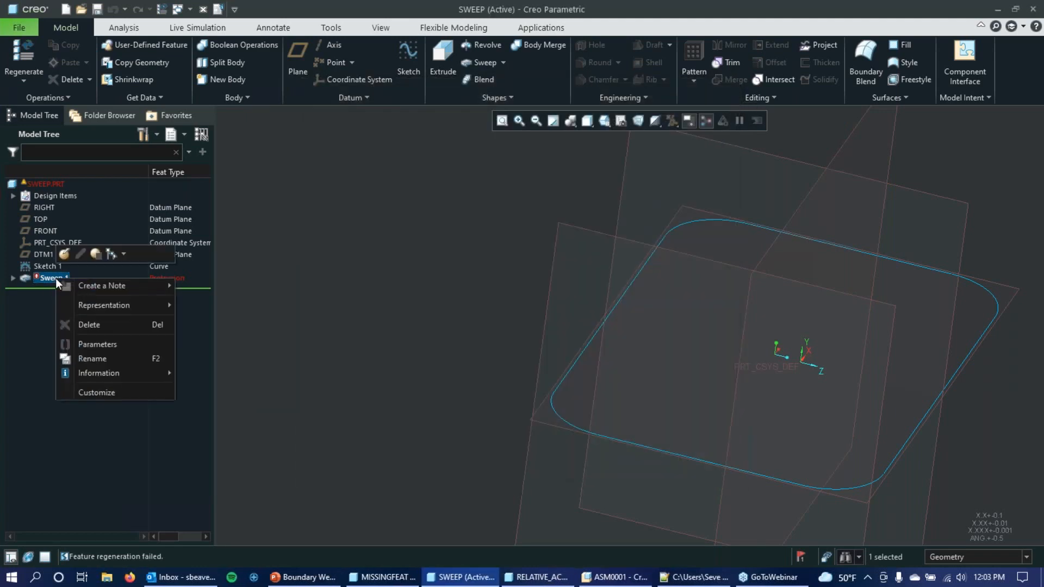
key("Escape")
Examine the parents and children of datum plane DTM1 in the Reference Viewer and close the viewer
middle_click_drag(429, 299, 350, 342)
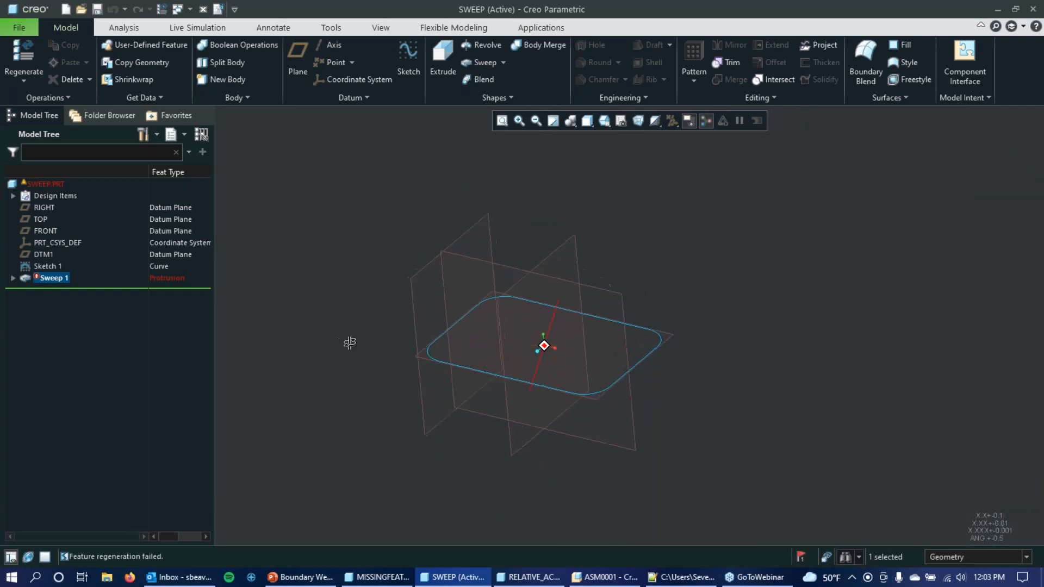
left_click(413, 283)
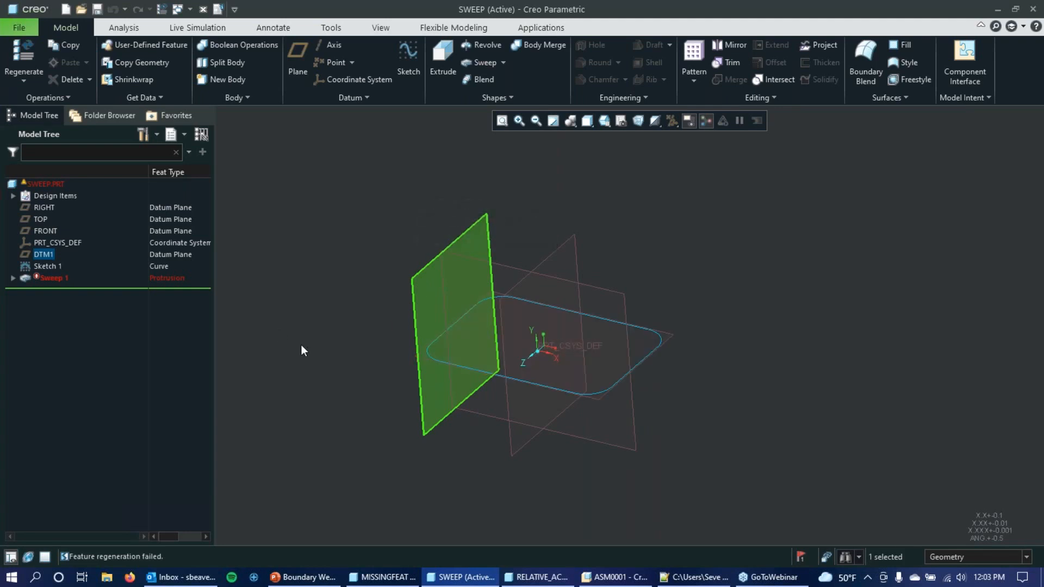
right_click(44, 259)
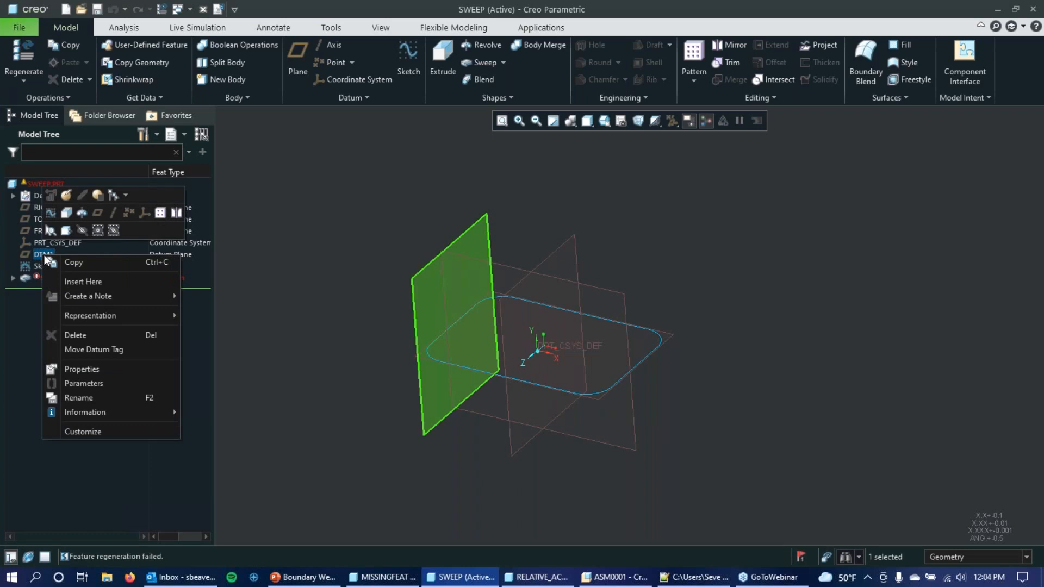
mouse_move(95, 413)
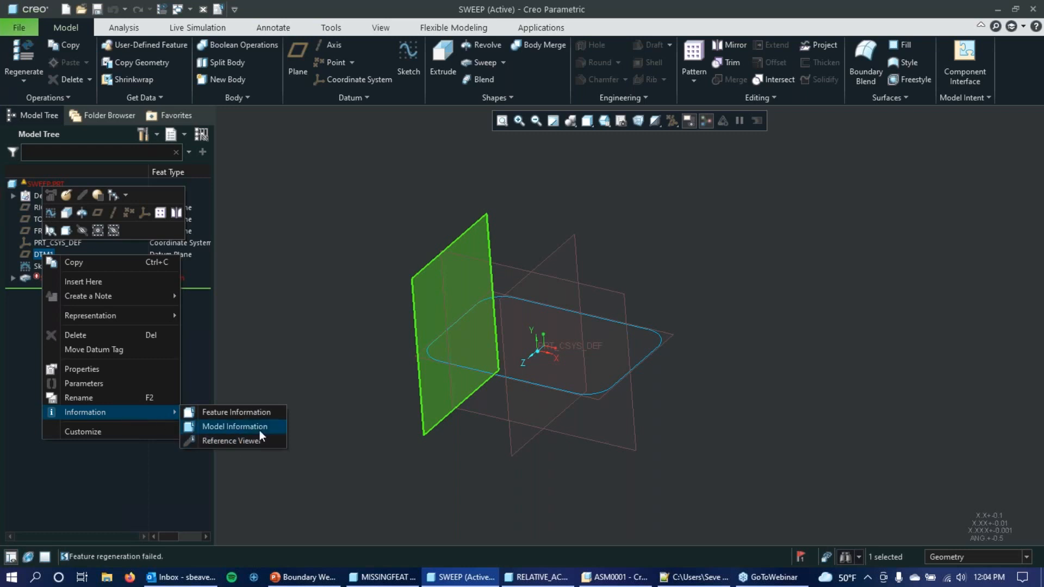
left_click(252, 441)
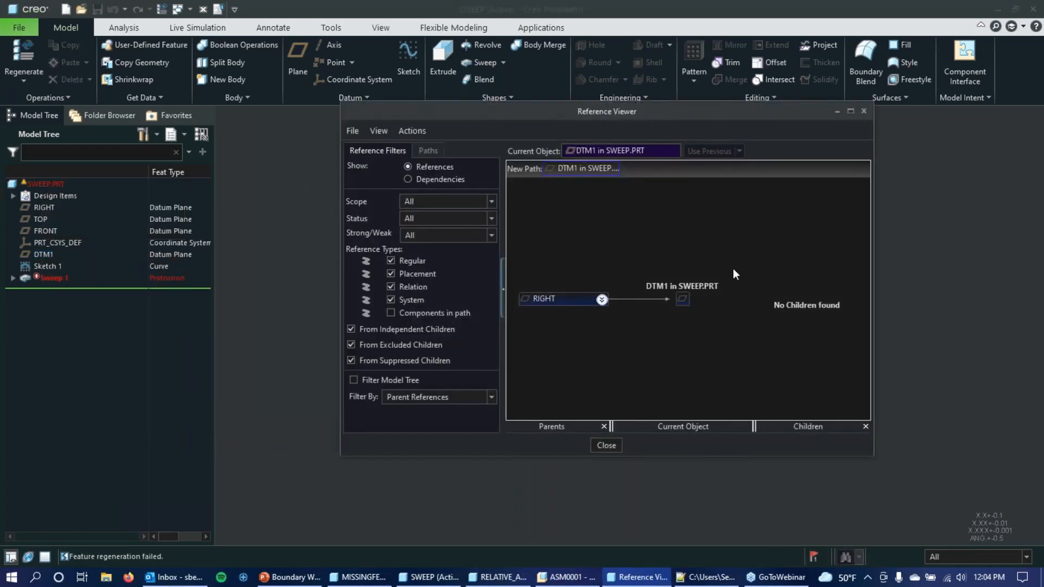
left_click(723, 286)
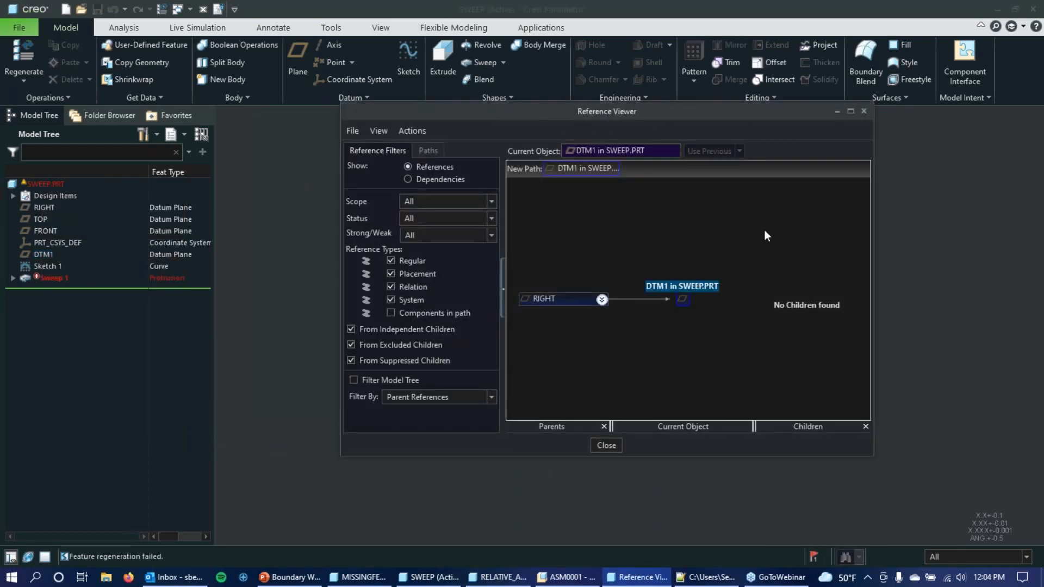
left_click(757, 287)
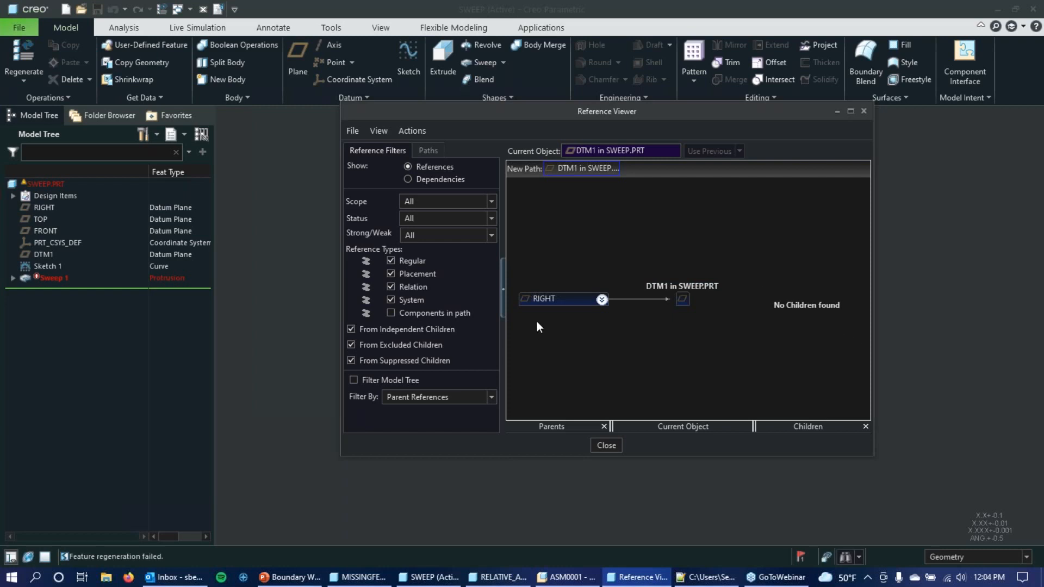
left_click(863, 111)
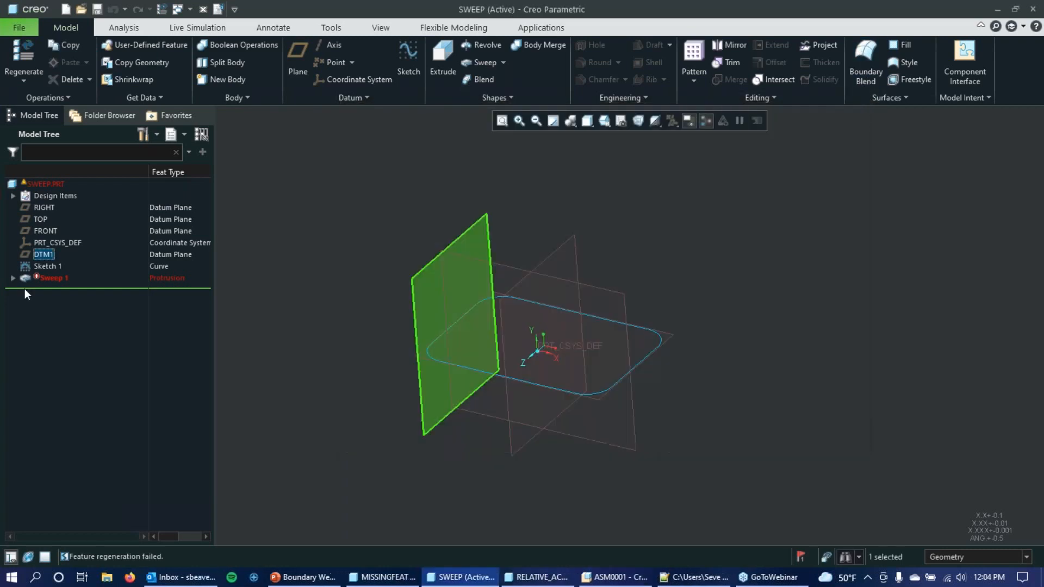
Delete datum plane DTM1 from the model
right_click(47, 255)
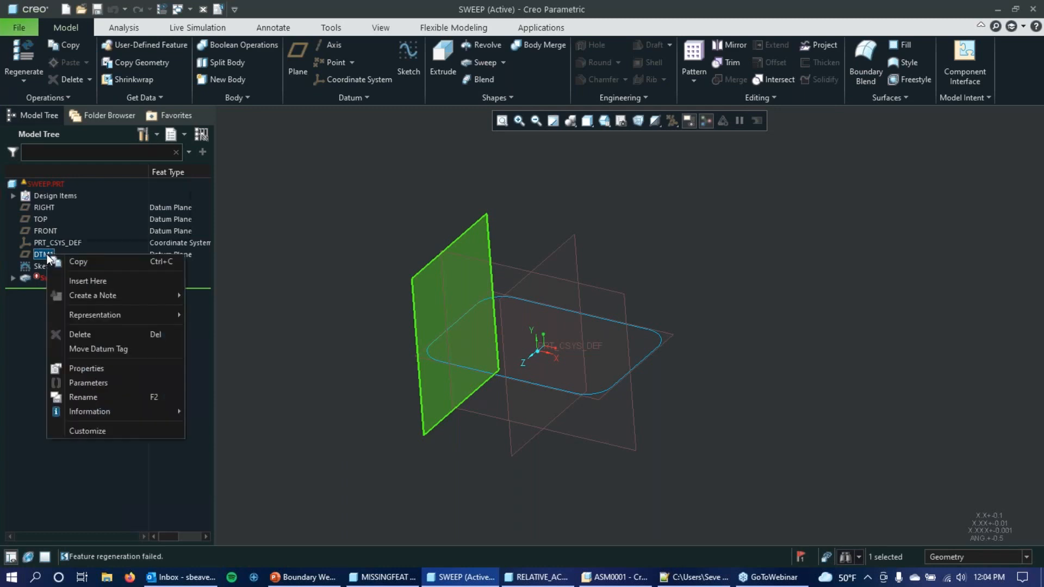
left_click(113, 339)
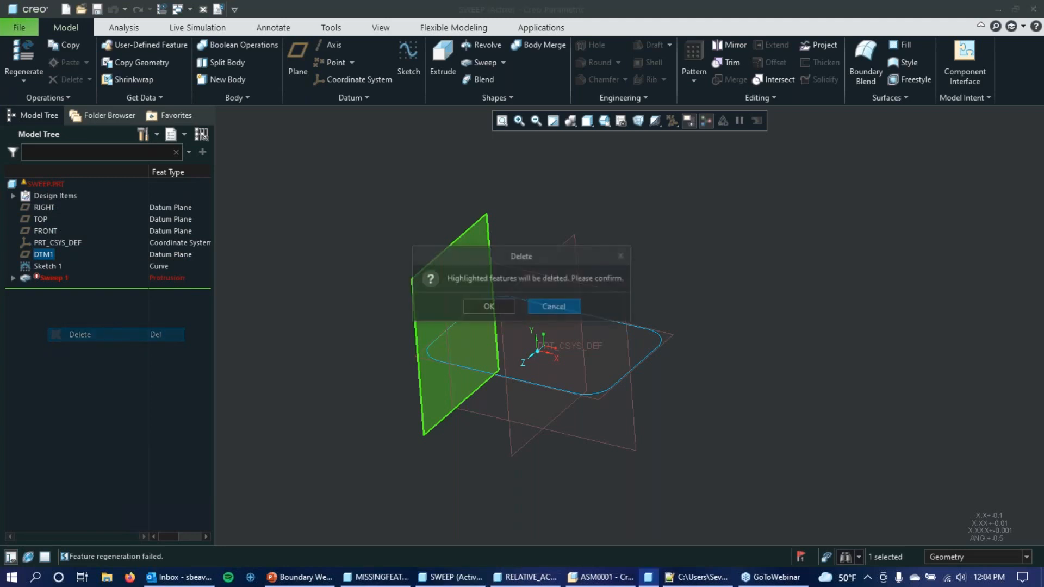
left_click(485, 308)
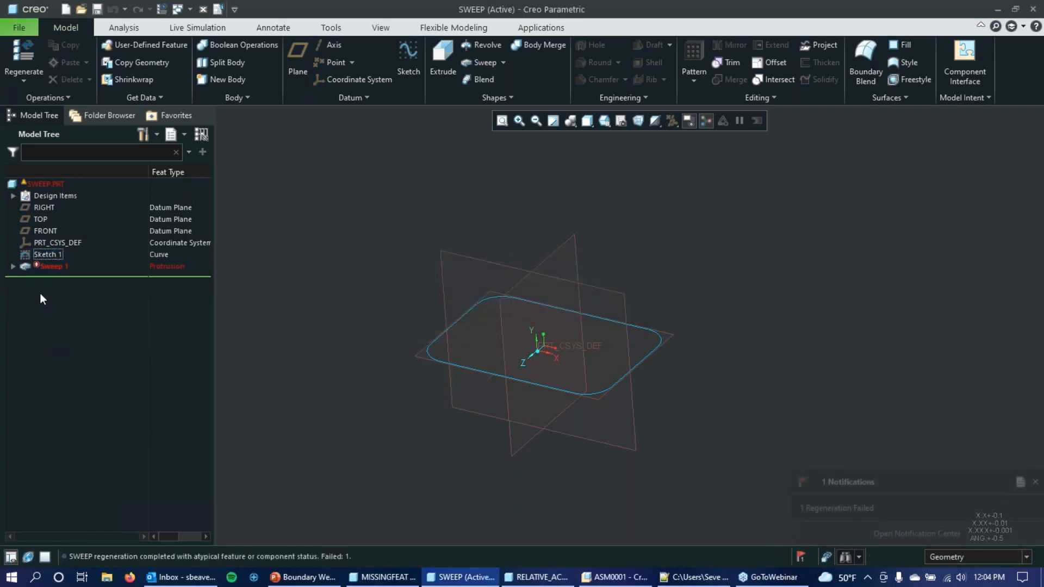
Start an Extrude on the FRONT plane and sketch one open vertical line on the negative X side of the origin
middle_click_drag(475, 304, 443, 400)
middle_click_drag(465, 312, 533, 256)
left_click(534, 257)
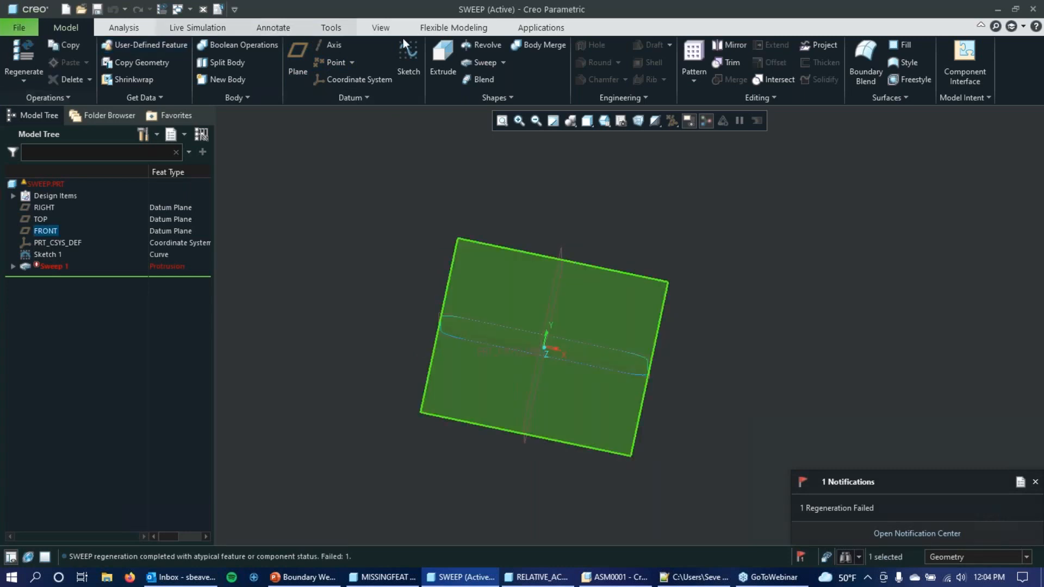
left_click(445, 51)
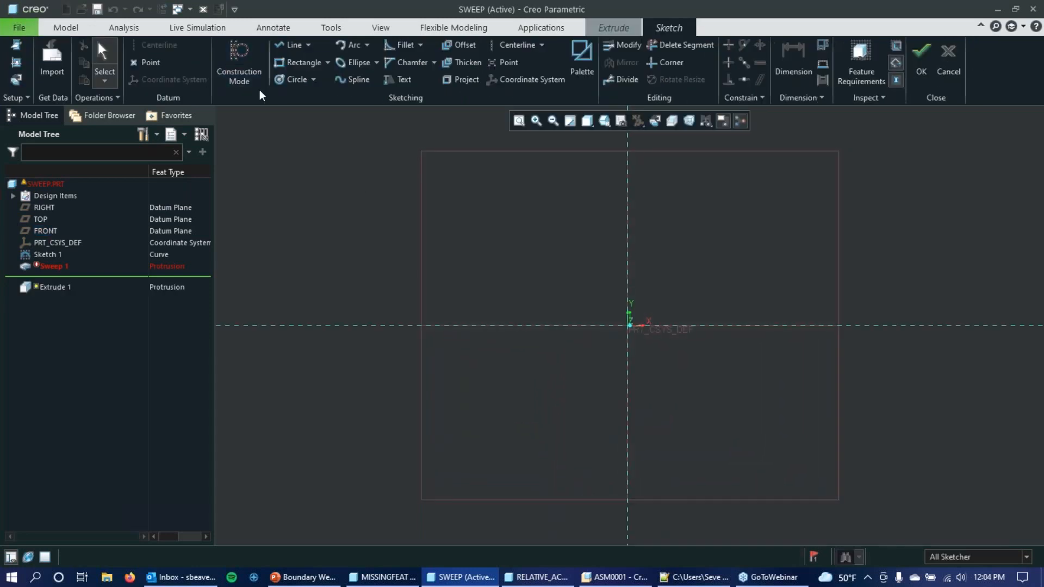
left_click(291, 46)
left_click(495, 191)
left_click(495, 402)
middle_click(508, 301)
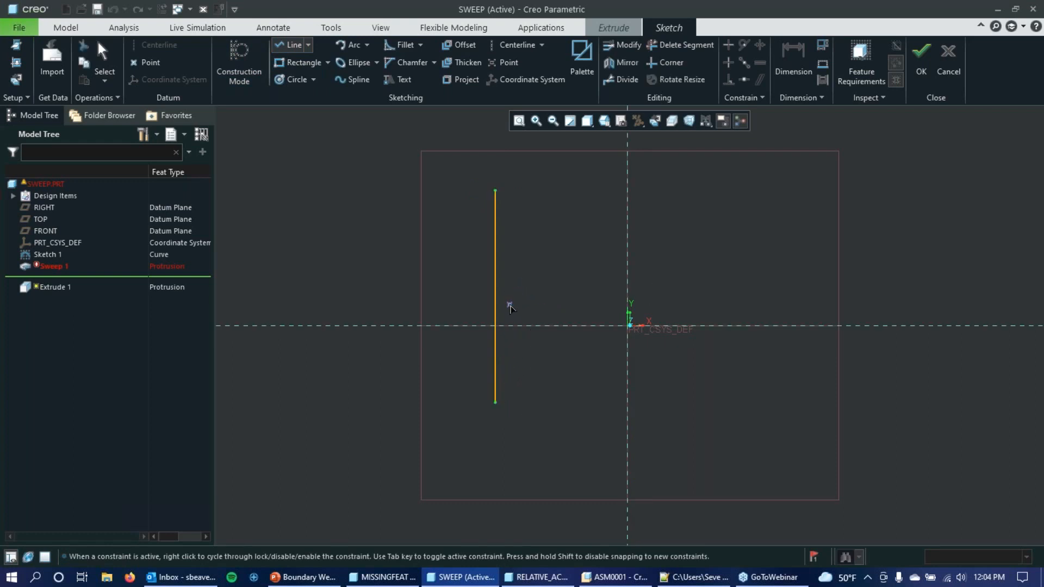
left_click(495, 281)
left_click(610, 281)
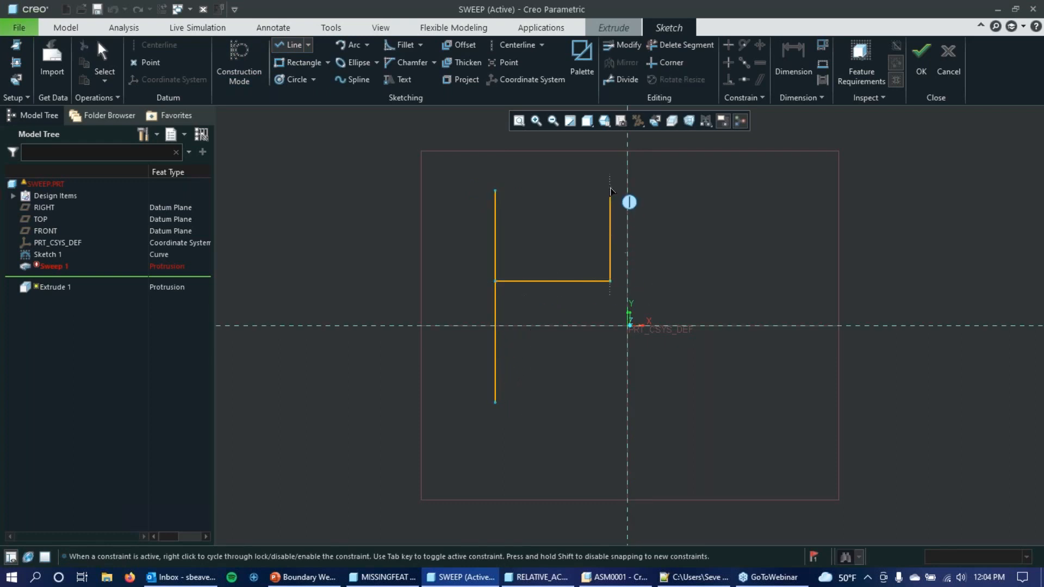
middle_click(628, 201)
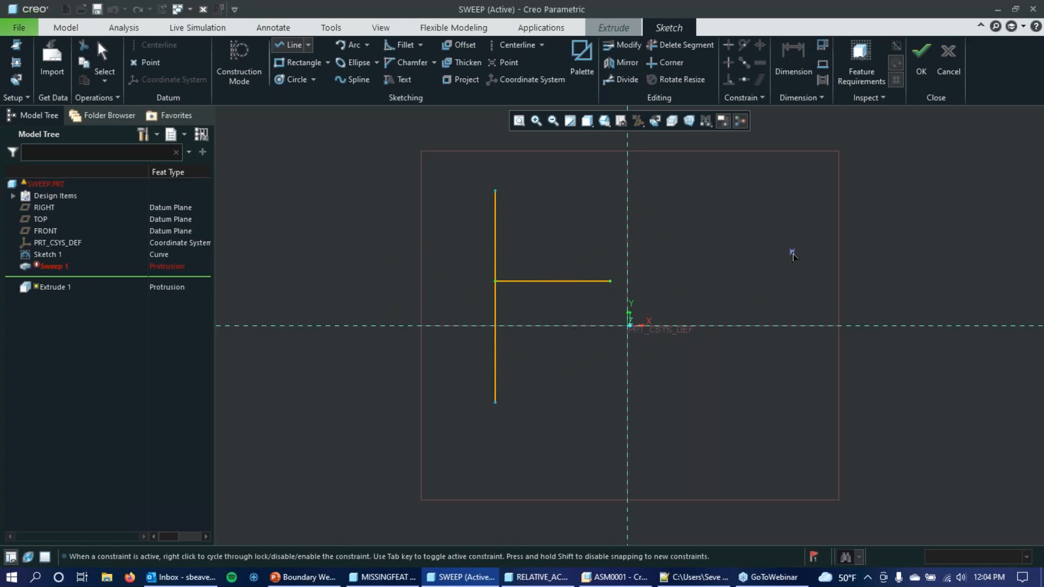
left_click(657, 50)
left_click(573, 281)
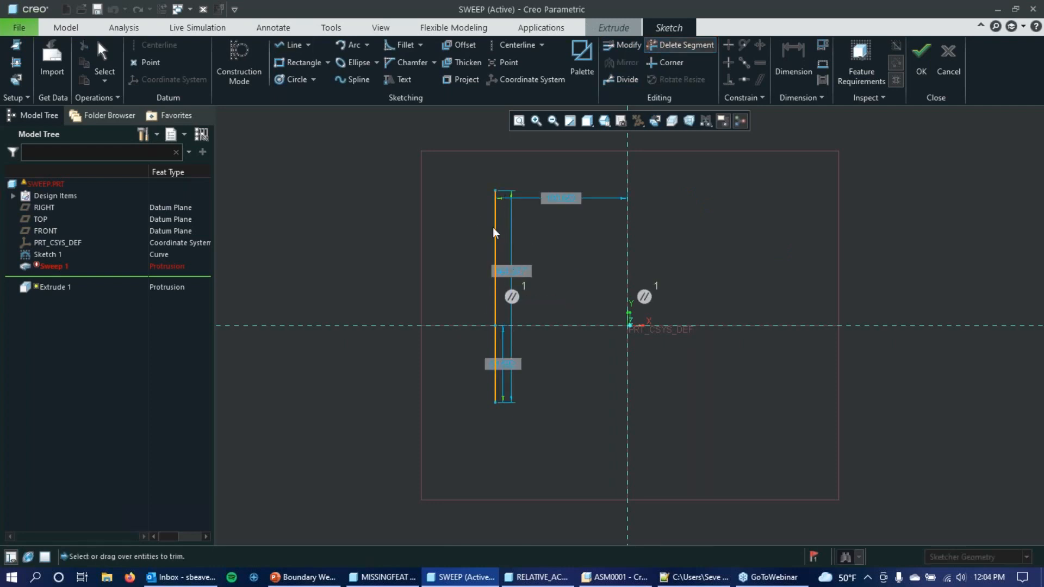
middle_click(288, 179)
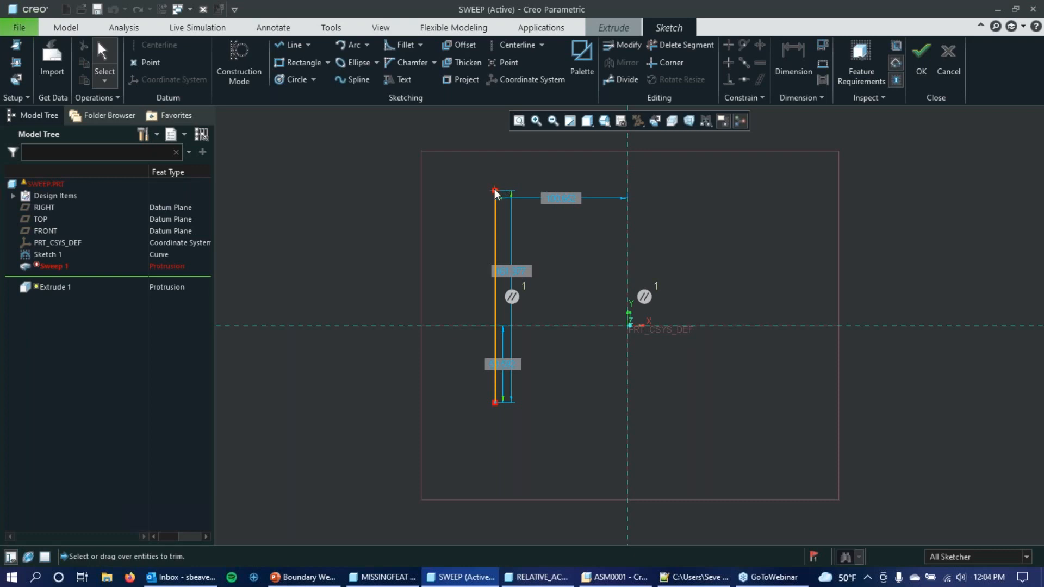
Try to accept the open line as a solid extrude section without switching to a surface, and discard the sketch
left_click(921, 61)
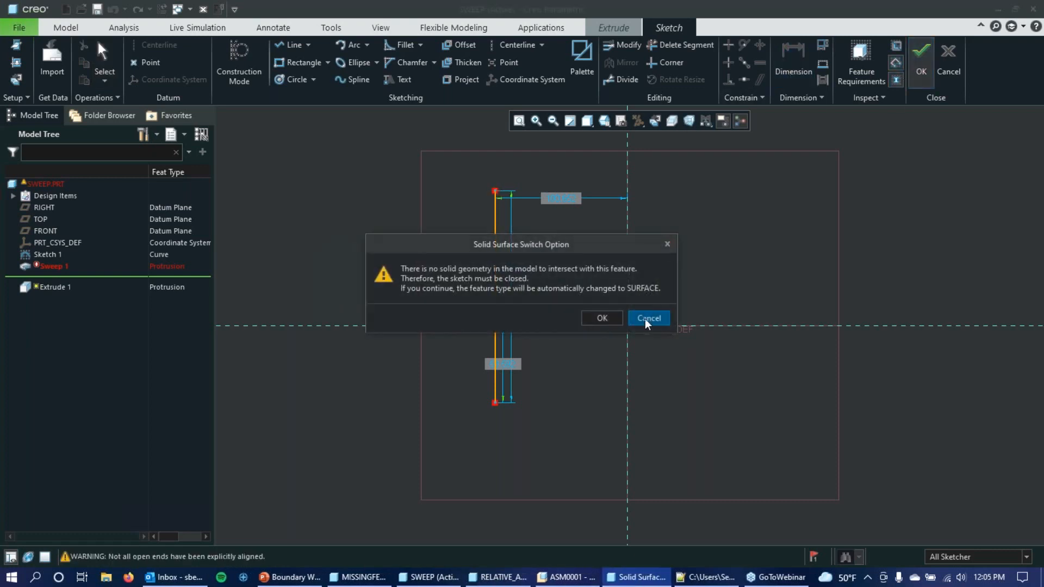
left_click(648, 319)
left_click_drag(389, 163, 602, 438)
left_click(921, 61)
left_click(649, 318)
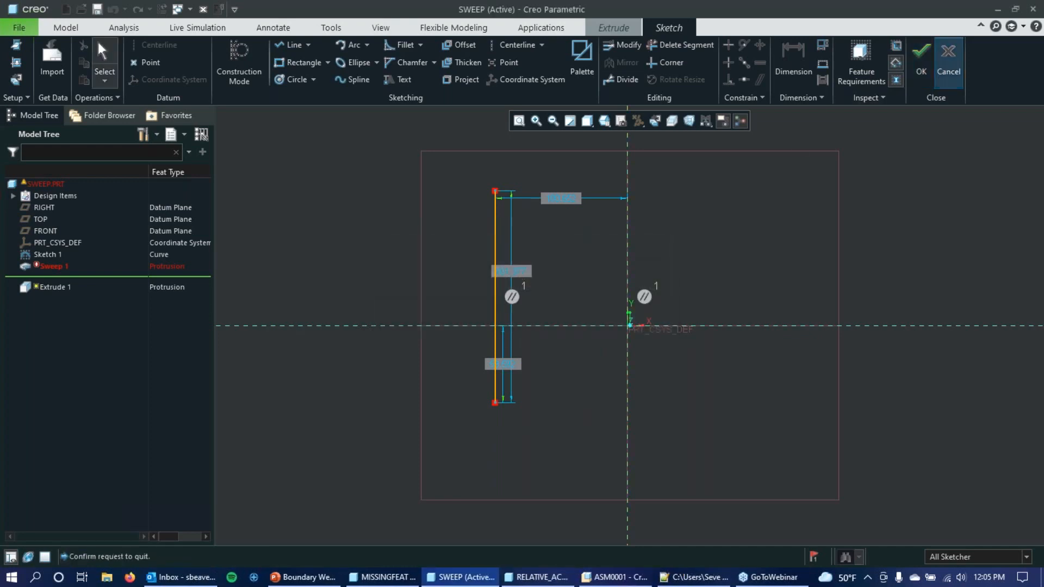
left_click(948, 60)
left_click(564, 313)
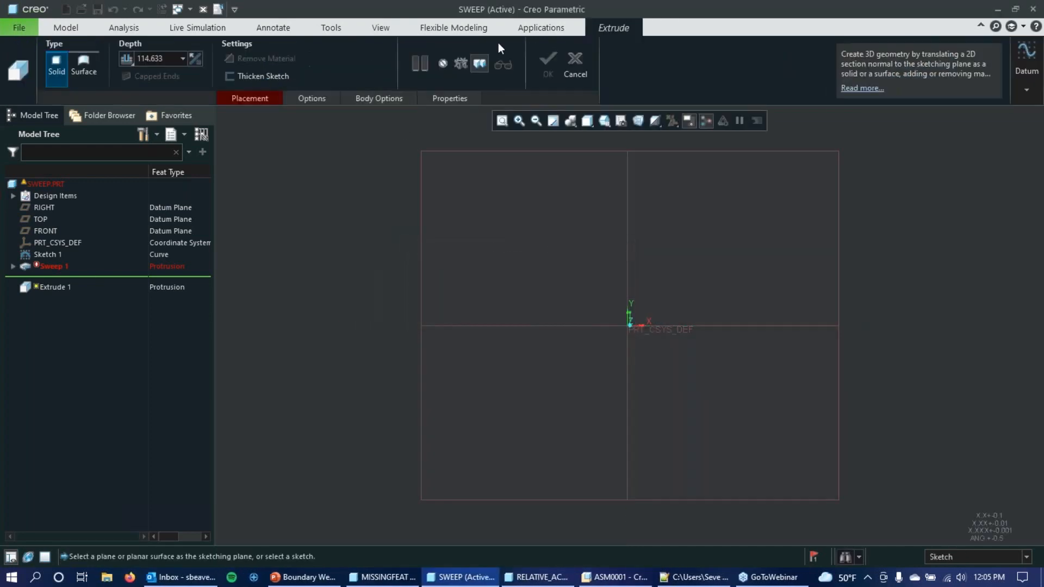
Enable Thicken Sketch for the extrude and open its section sketch on the previously used sketch plane
left_click(235, 76)
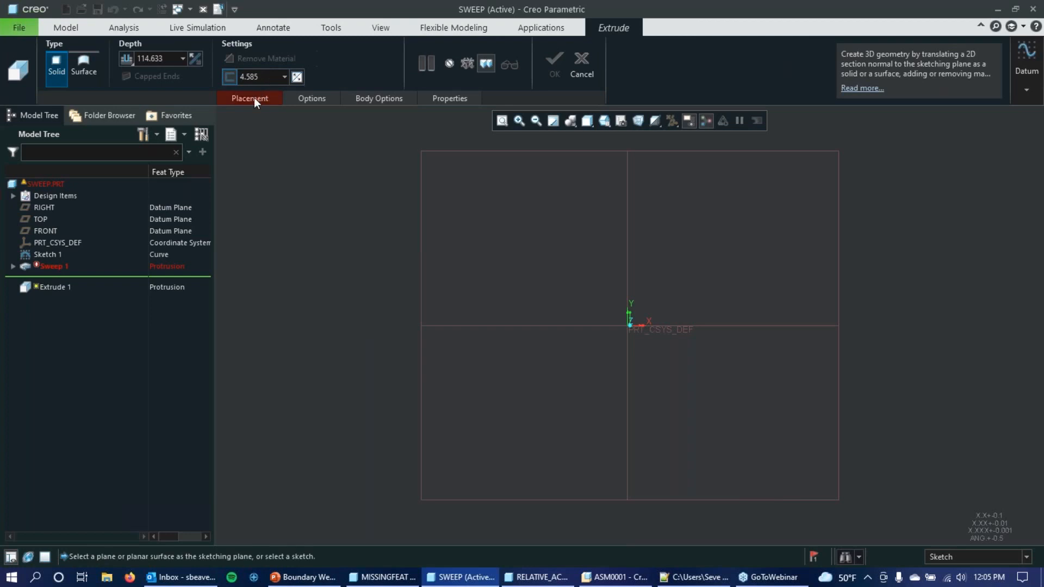
left_click(253, 98)
left_click(356, 149)
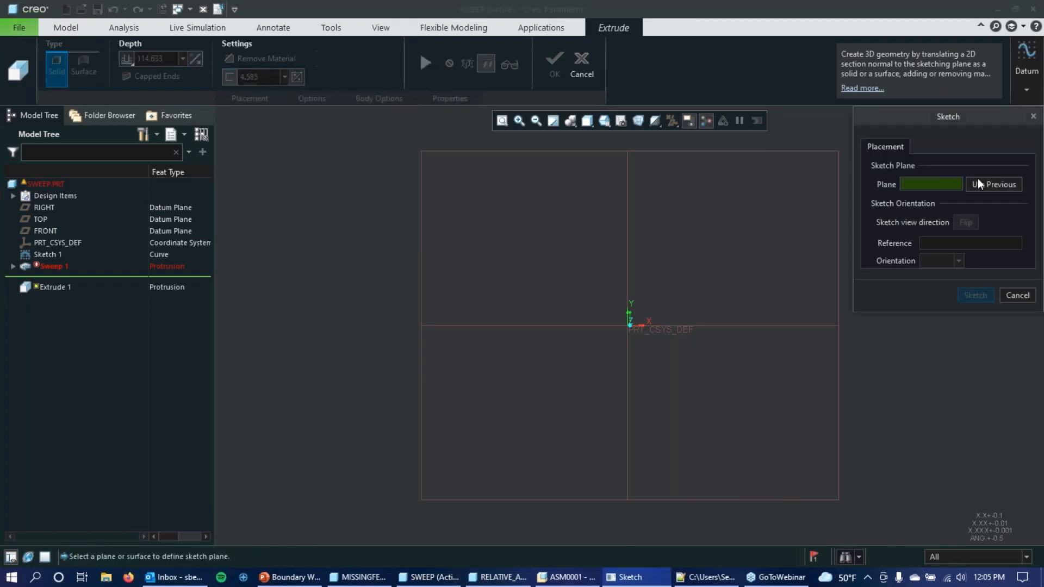
left_click(979, 185)
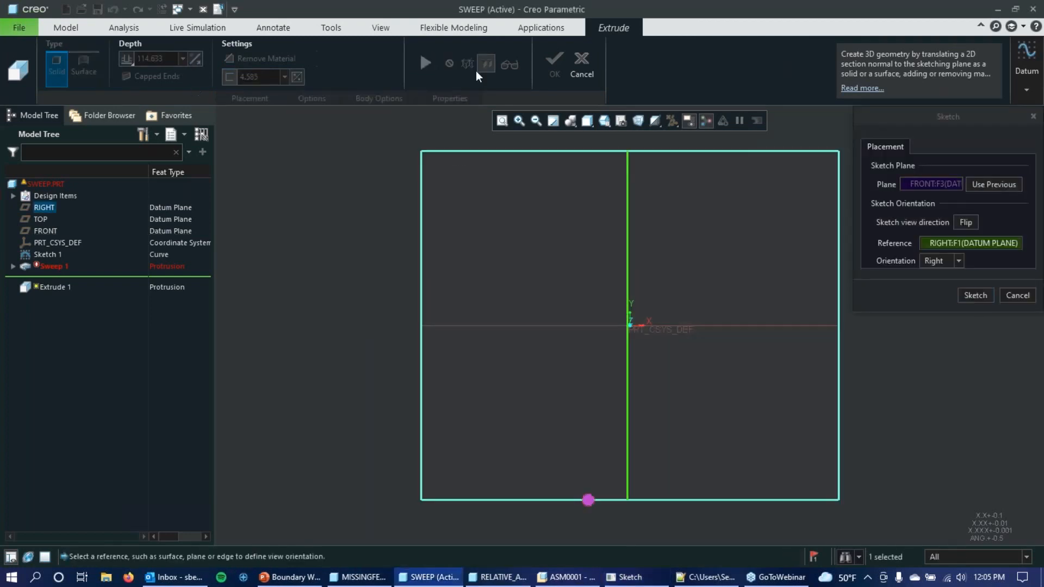
left_click(977, 295)
Sketch a short vertical line beside the vertical reference and accept the sketch to preview the thickened extrude
left_click(294, 45)
left_click(577, 247)
left_click(577, 383)
left_click(930, 51)
mouse_move(810, 234)
middle_mouse_down()
mouse_move(806, 251)
mouse_move(885, 212)
mouse_move(810, 244)
mouse_move(850, 261)
mouse_move(832, 277)
mouse_move(853, 261)
mouse_move(931, 259)
mouse_move(837, 256)
middle_mouse_up()
Reopen the extrude's section sketch and add a short horizontal line branching from the vertical line toward the vertical reference
left_click(354, 150)
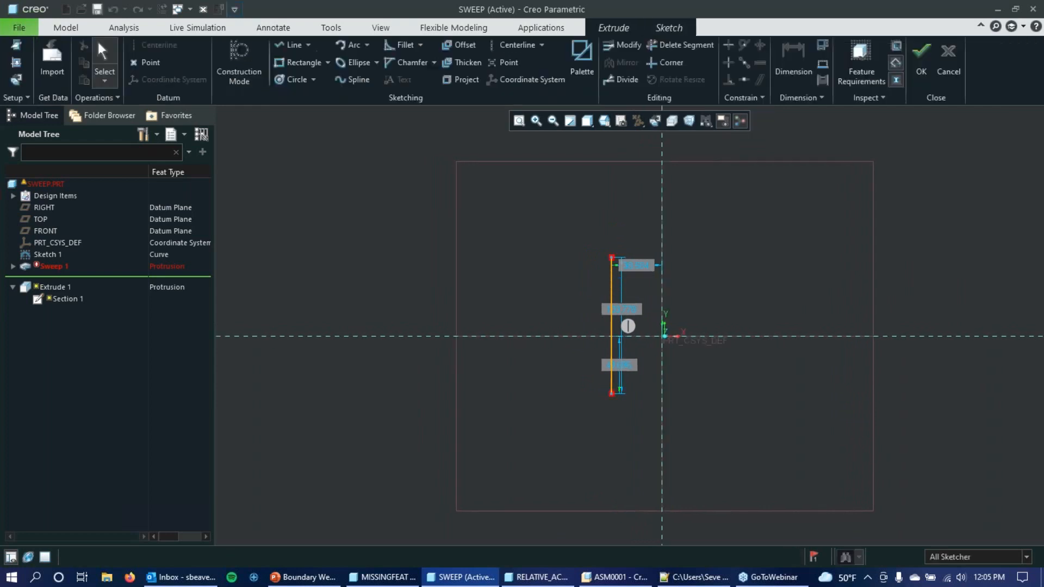
scroll(410, 261, "down", 4)
scroll(410, 261, "up", 3)
scroll(429, 378, "down", 3)
scroll(467, 287, "up", 2)
scroll(446, 185, "down", 1)
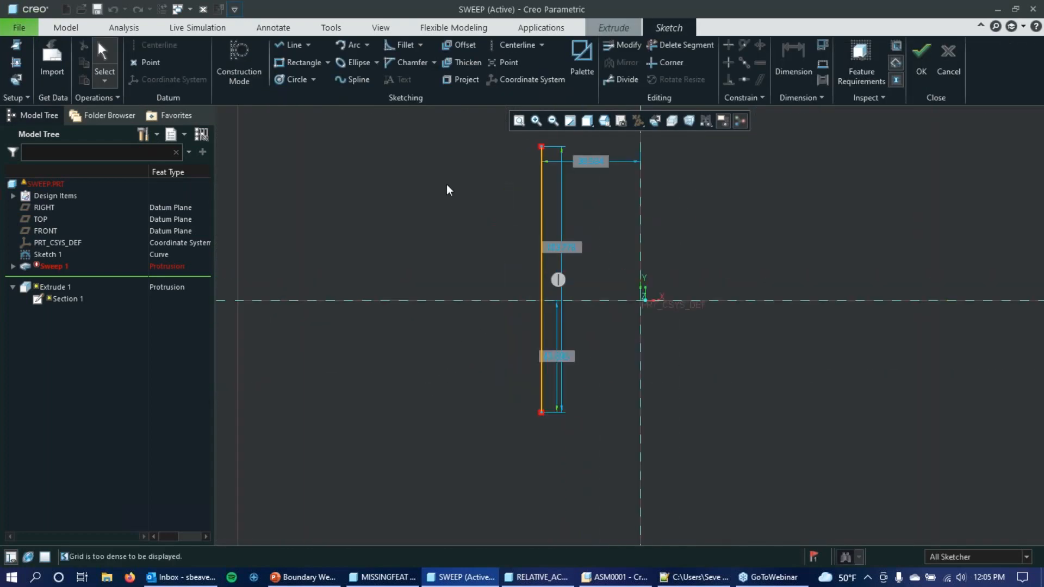
left_click(291, 44)
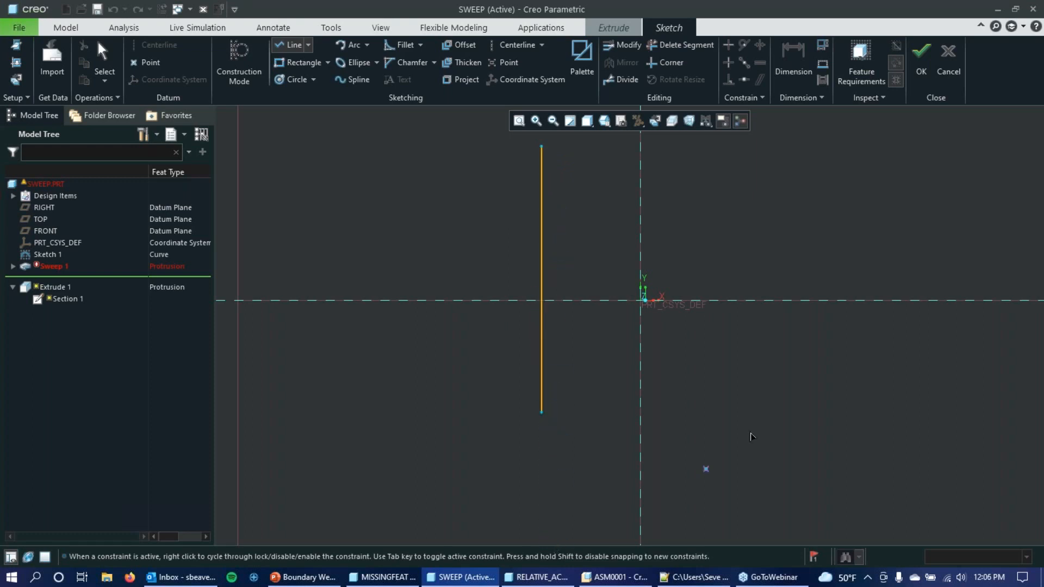
left_click(542, 239)
left_click(600, 240)
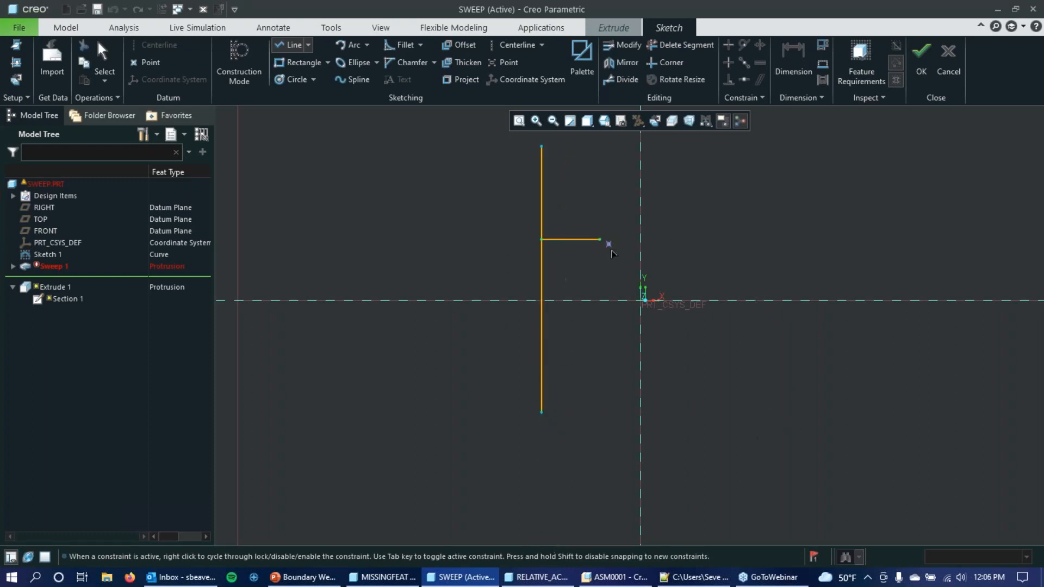
middle_click(620, 288)
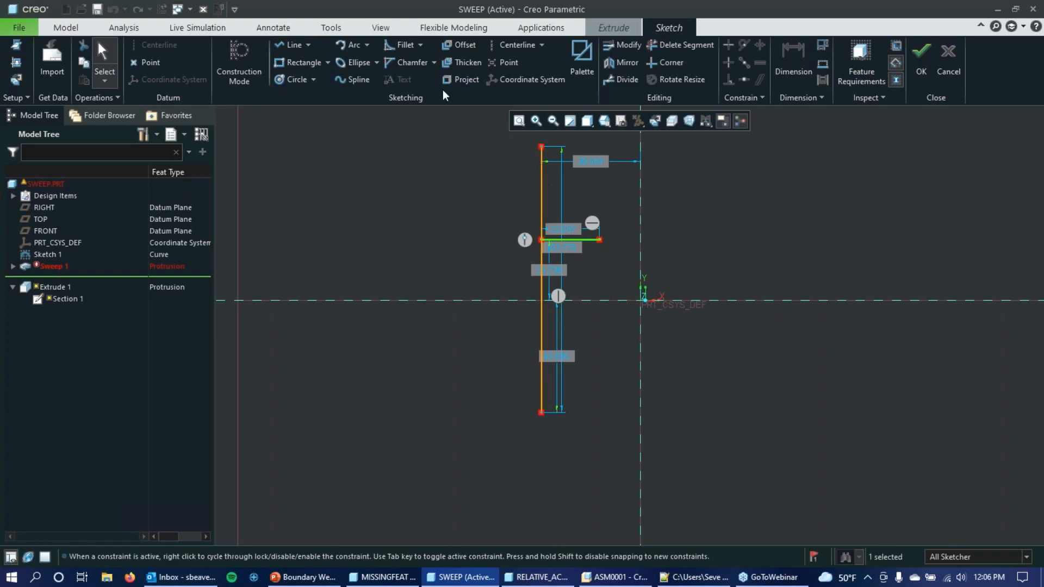
Try to accept the branching line sketch as the thickened extrude's section, and discard the sketch changes
left_click(291, 45)
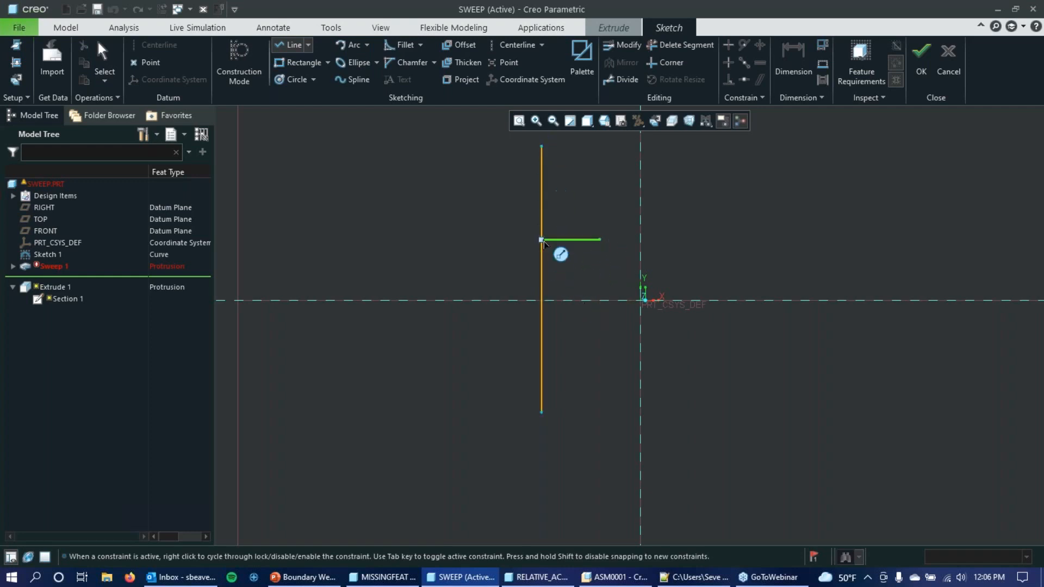
left_click(920, 62)
left_click_drag(530, 247, 852, 256)
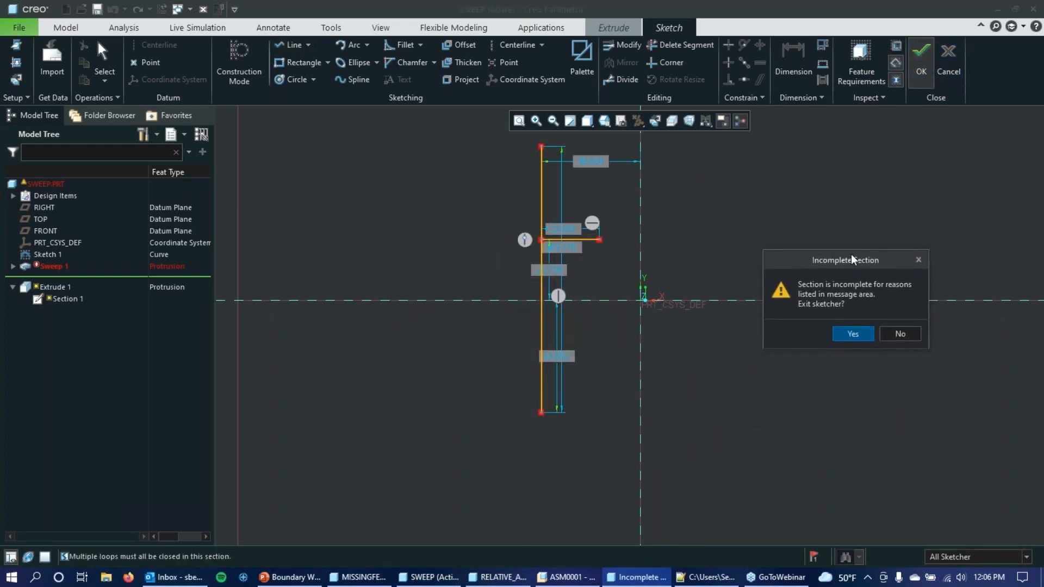
left_click(904, 327)
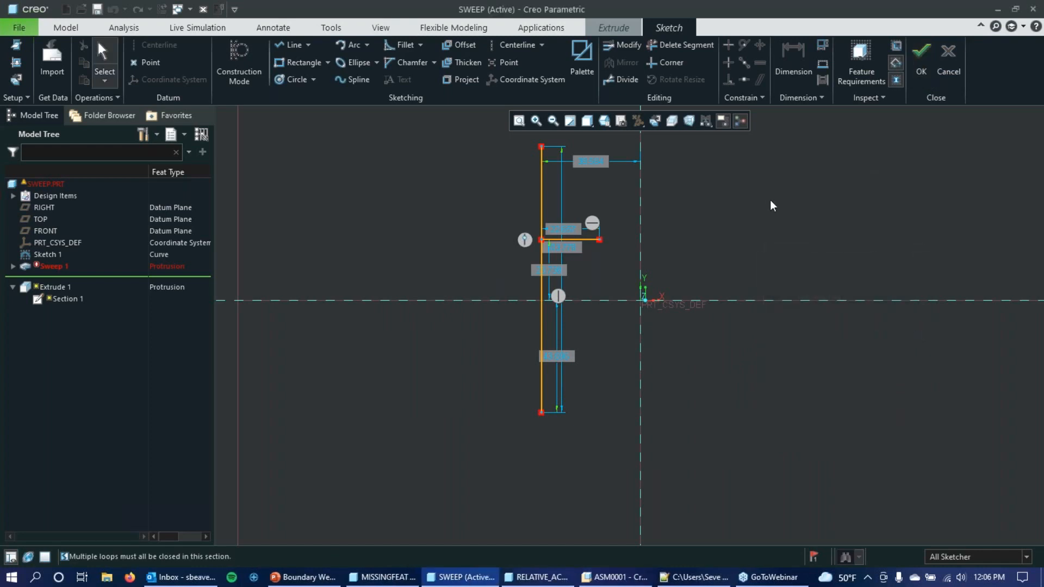
left_click(949, 62)
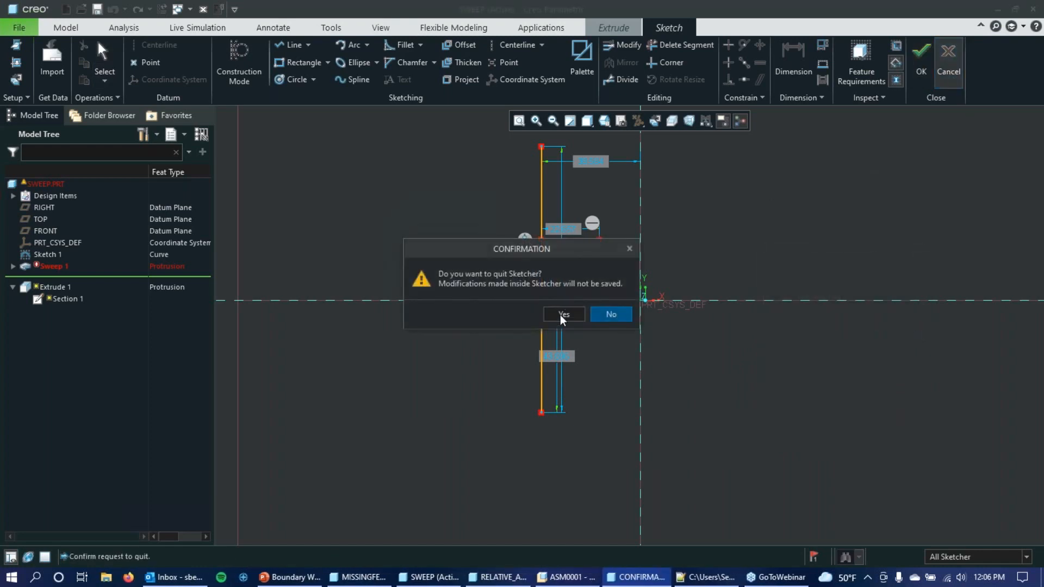
left_click(563, 315)
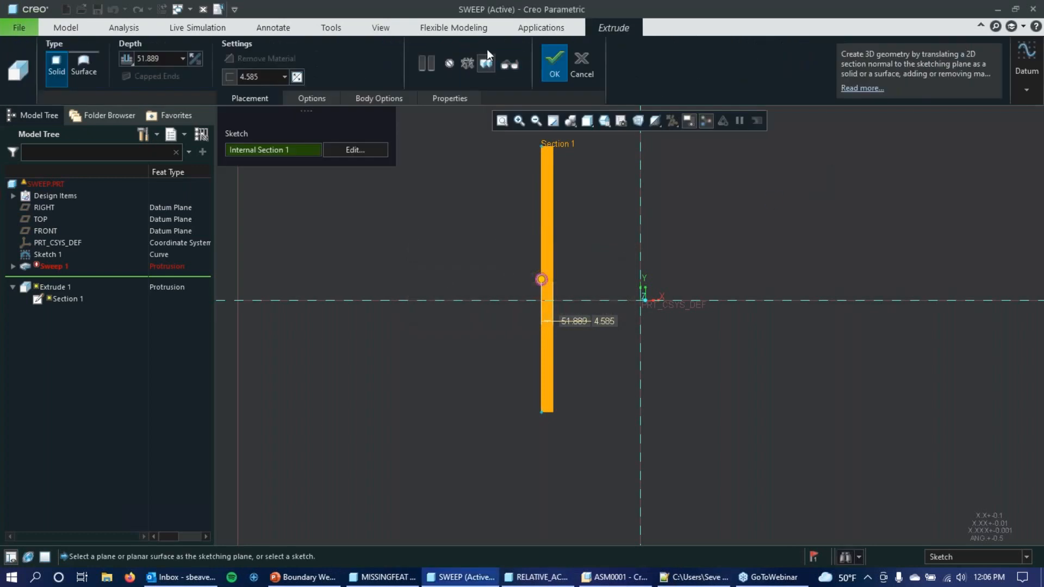
Complete the thickened extrude from the single vertical line and view the resulting thin wall in 3D
left_click(549, 61)
middle_click_drag(671, 241, 640, 244)
scroll(717, 301, "up", 5)
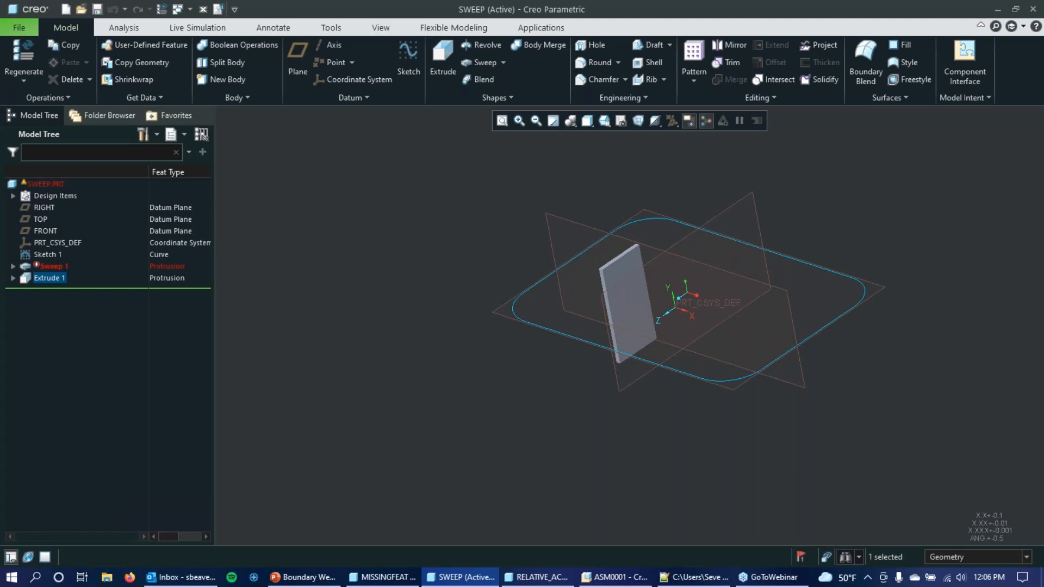
scroll(505, 323, "up", 2)
middle_click_drag(489, 169, 512, 169)
Switch to RELATIVE_ACCURACY.PRT and examine the tiny red cut at the block's upper front corner
left_click(177, 10)
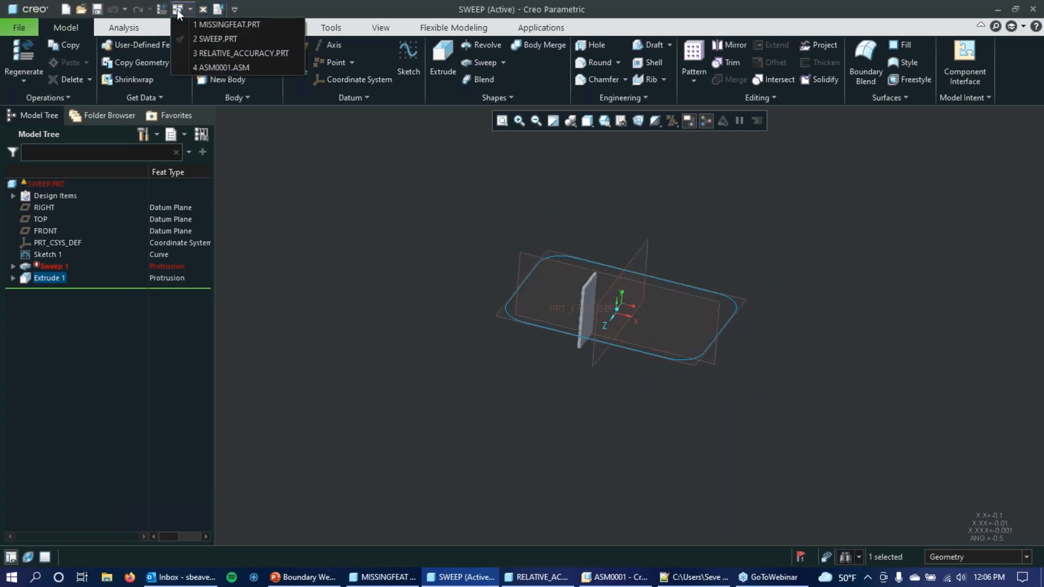
left_click(227, 52)
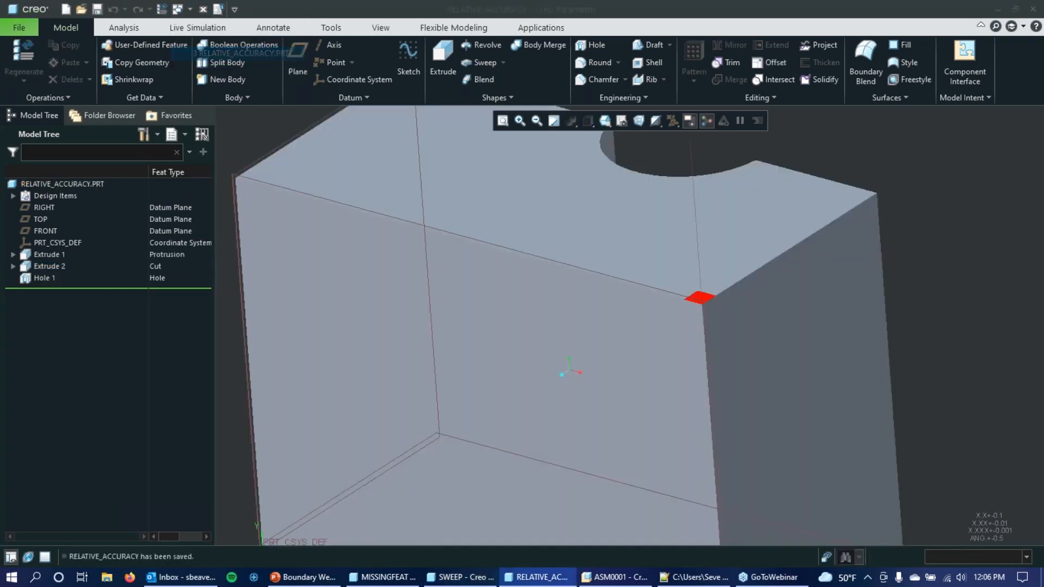
scroll(609, 220, "up", 3)
scroll(569, 316, "down", 4)
scroll(576, 319, "up", 1)
scroll(606, 224, "up", 1)
scroll(605, 224, "down", 3)
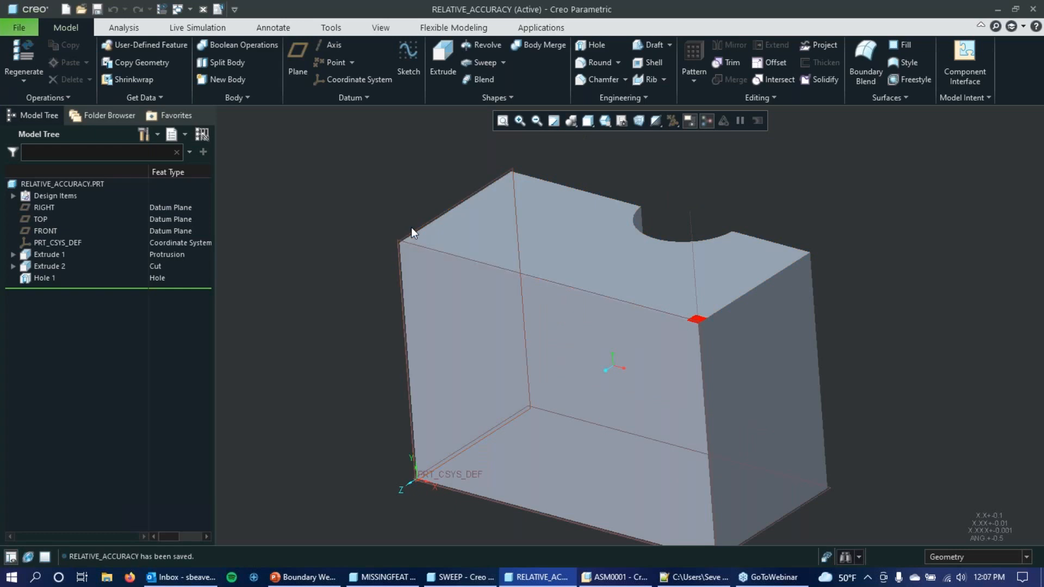
scroll(633, 267, "down", 4)
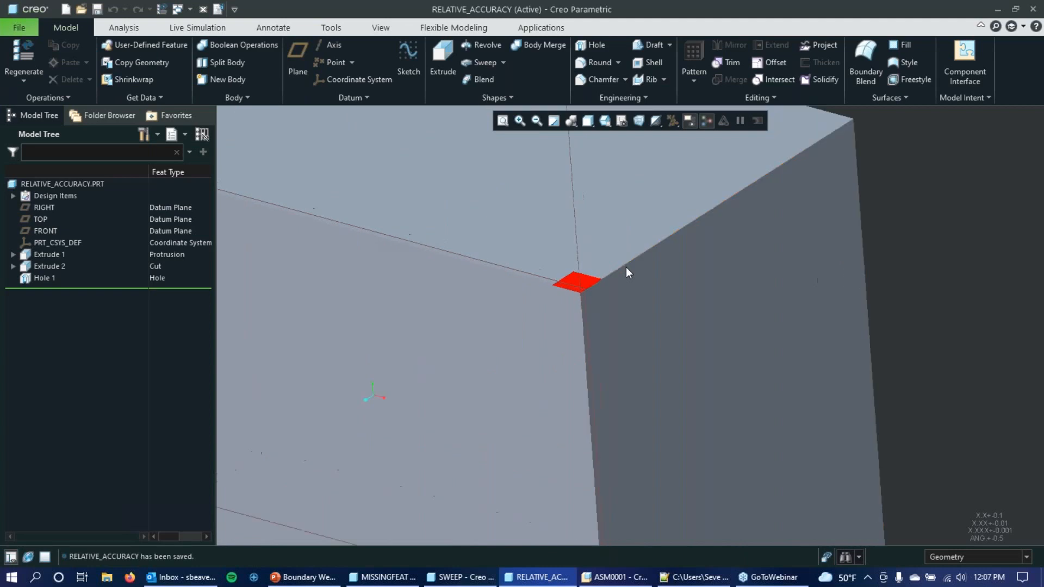
scroll(579, 298, "down", 6)
scroll(493, 284, "up", 1)
scroll(492, 287, "up", 5)
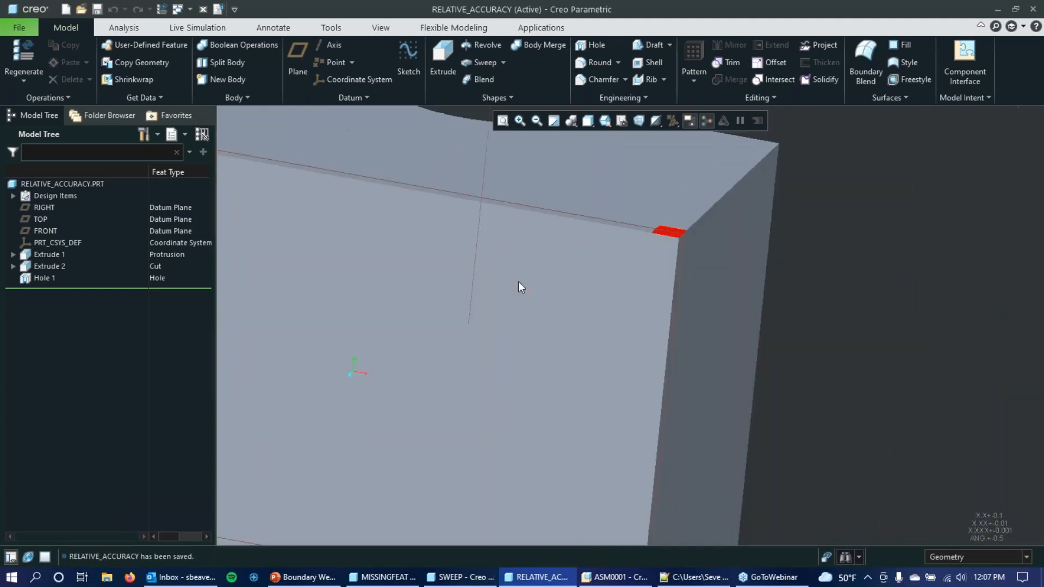
scroll(518, 282, "up", 5)
scroll(529, 283, "down", 10)
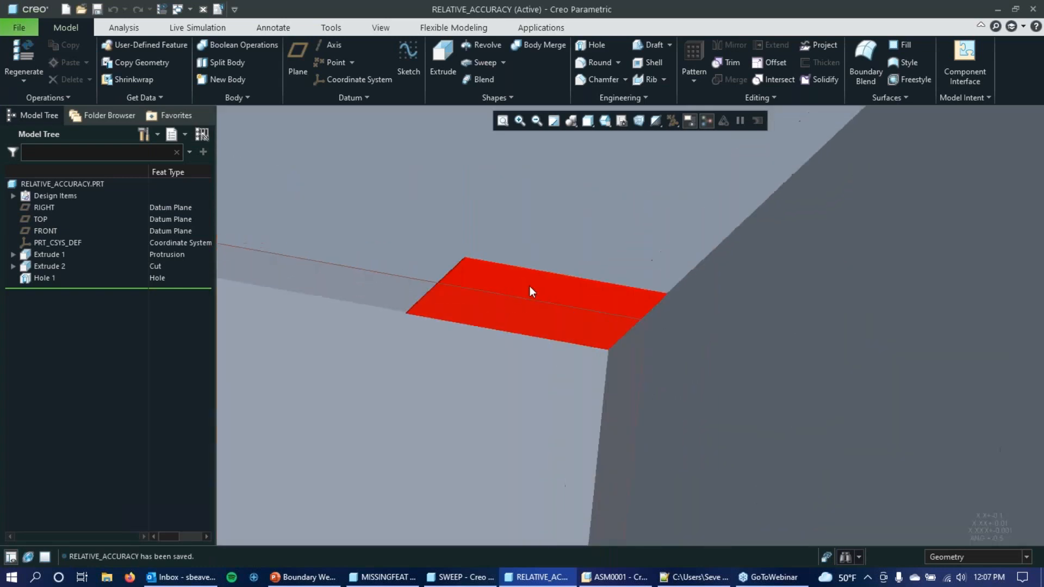
scroll(489, 277, "down", 3)
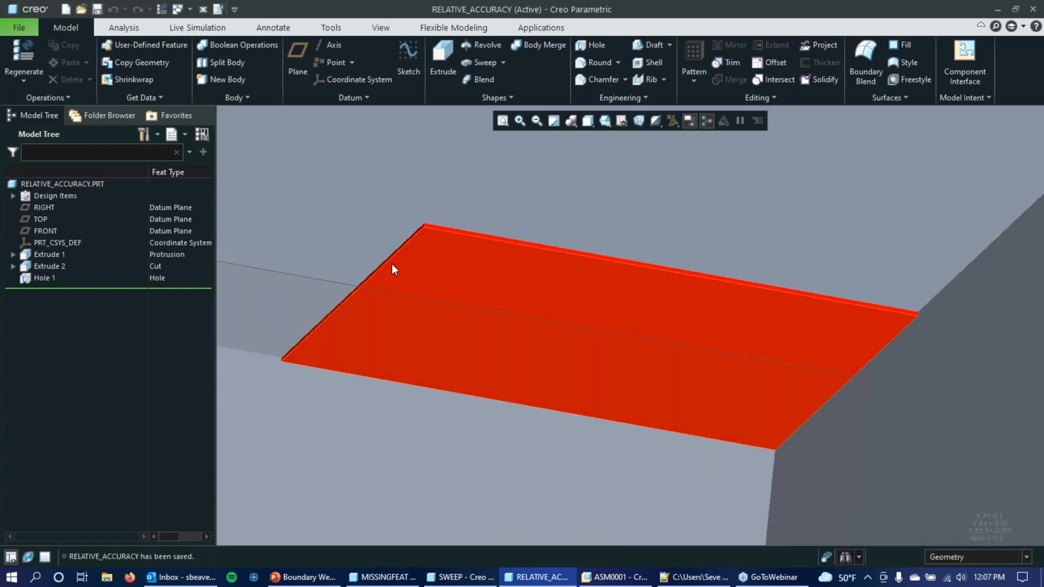
scroll(737, 347, "up", 8)
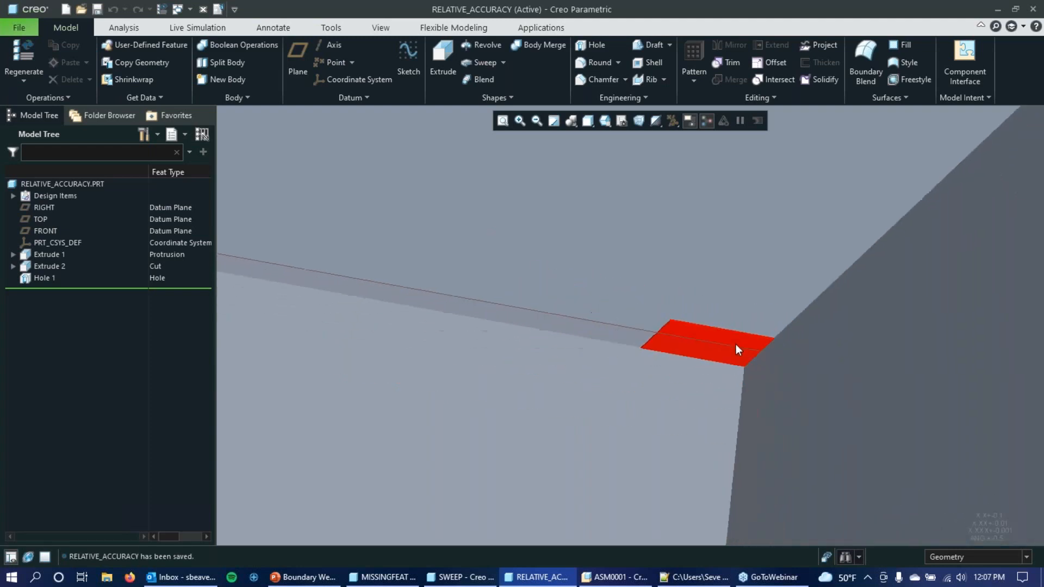
scroll(804, 321, "down", 5)
scroll(560, 272, "up", 4)
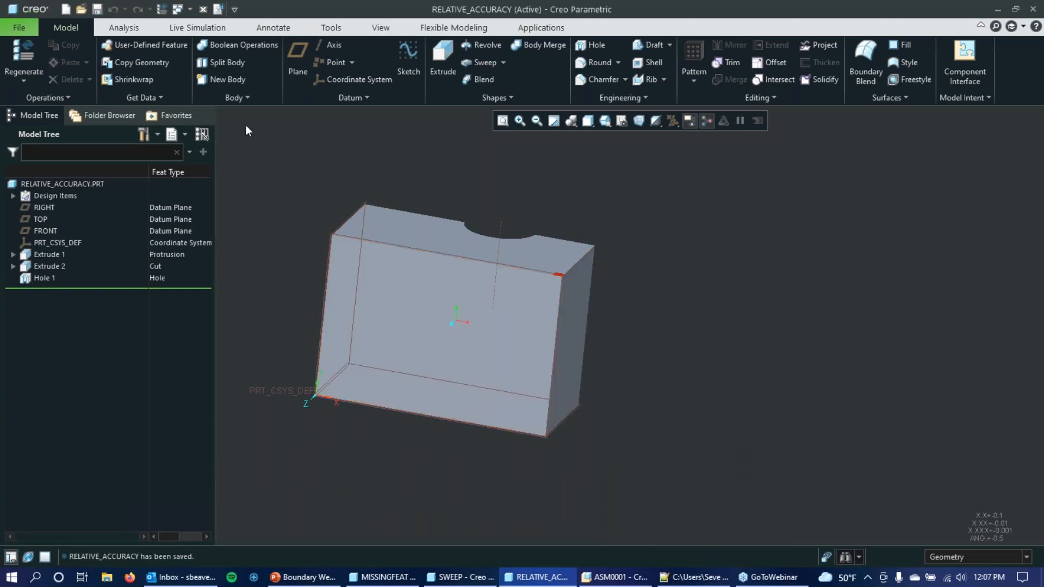
Check the part's accuracy settings in the model properties and close them without changes
left_click(22, 27)
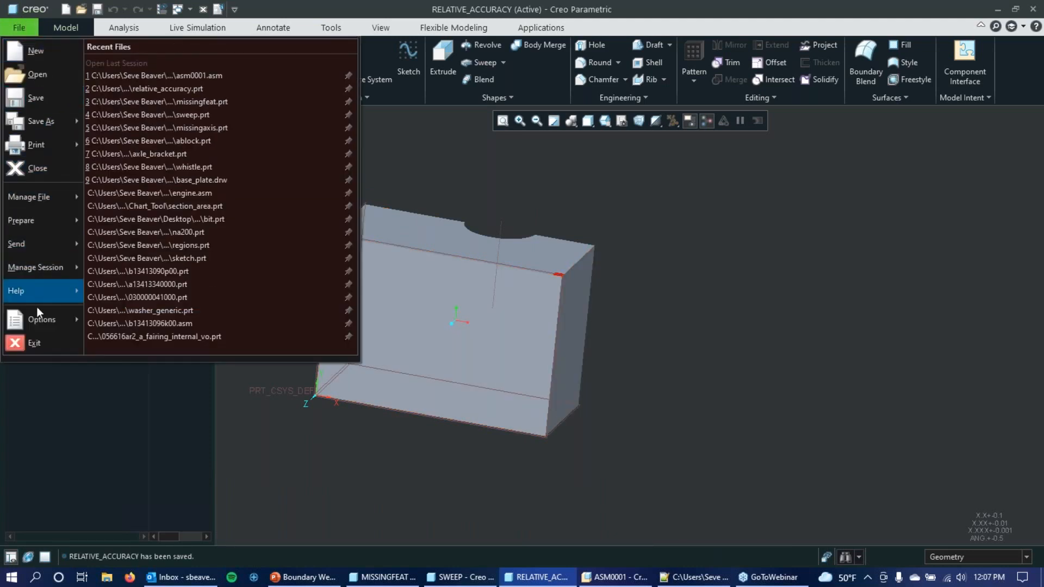
mouse_move(43, 227)
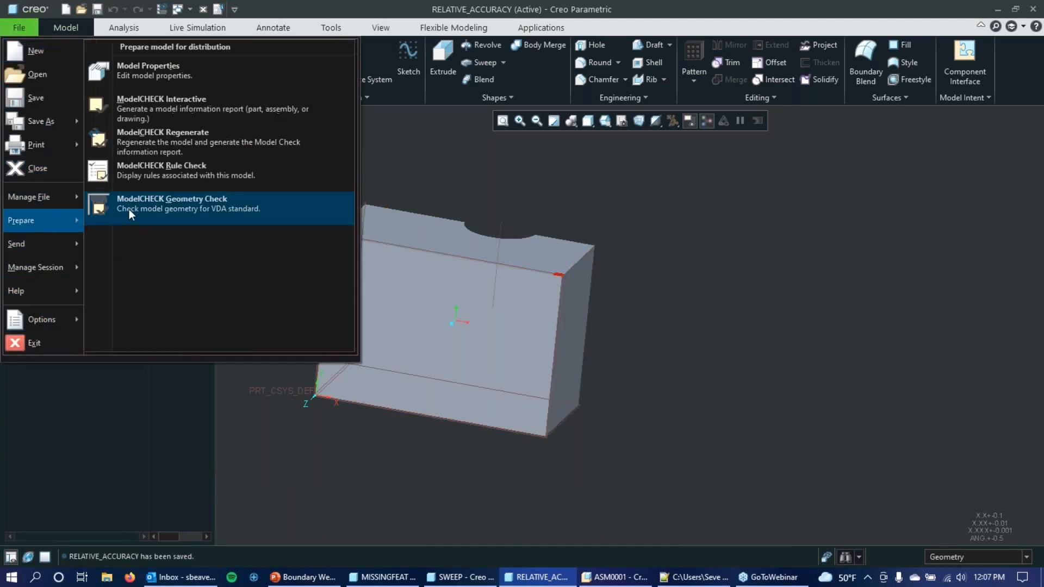
left_click(239, 77)
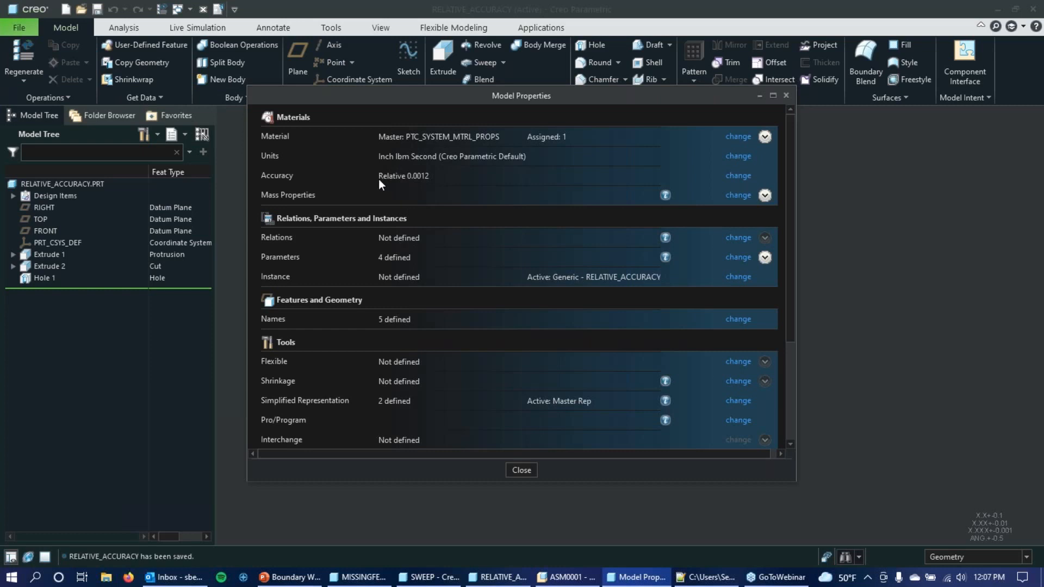
left_click(739, 175)
left_click(602, 231)
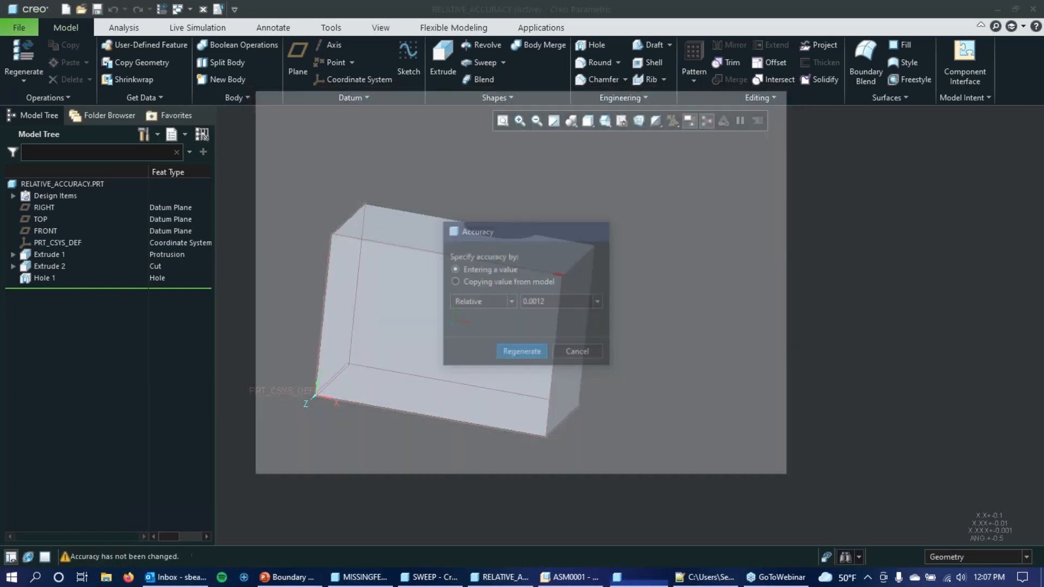
left_click(786, 95)
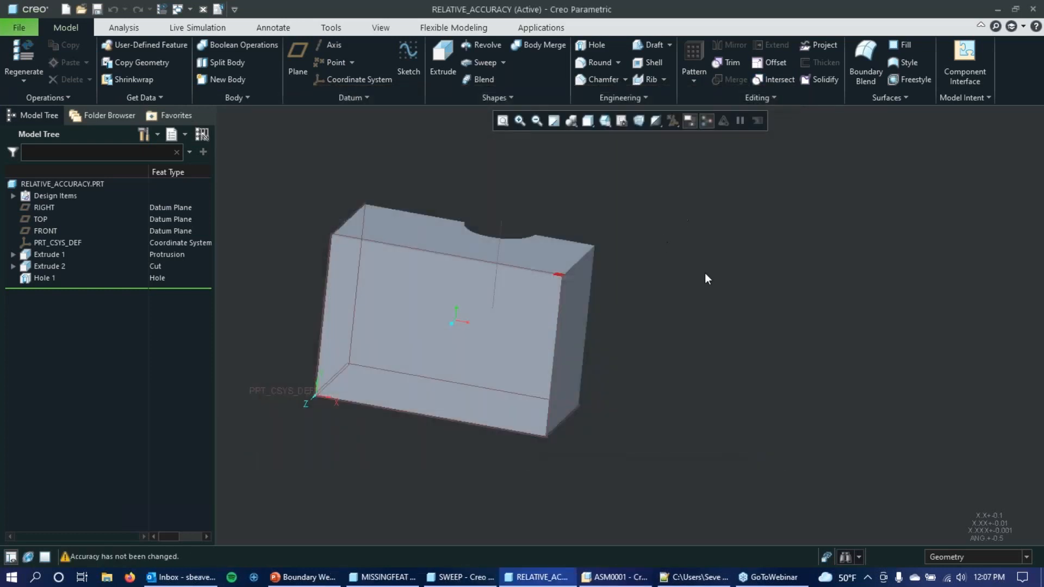
Set the depth of Extrude 1 to 1000 and regenerate the block
left_click(47, 255)
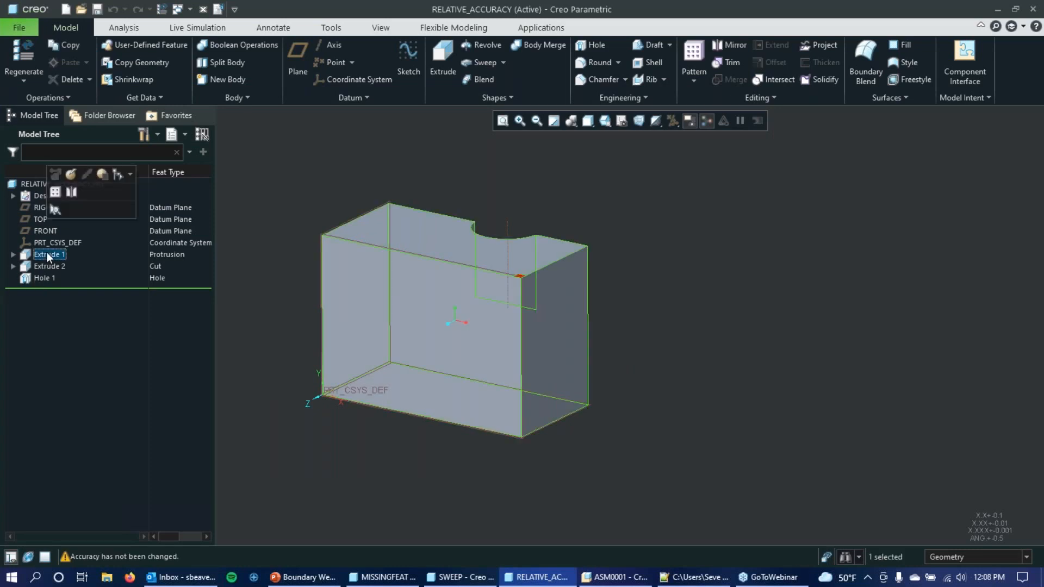
left_click(57, 176)
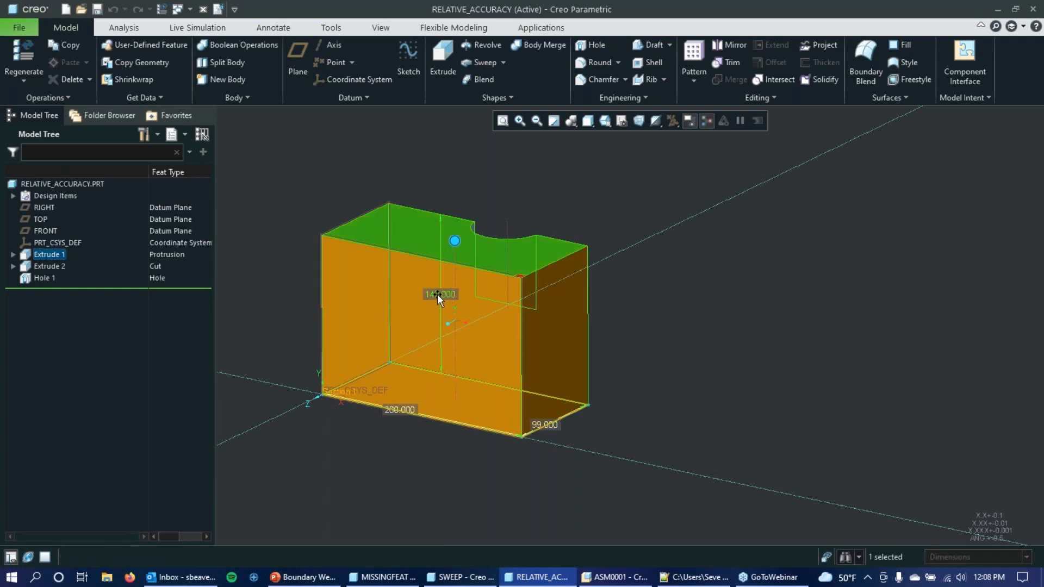
double_click(438, 294)
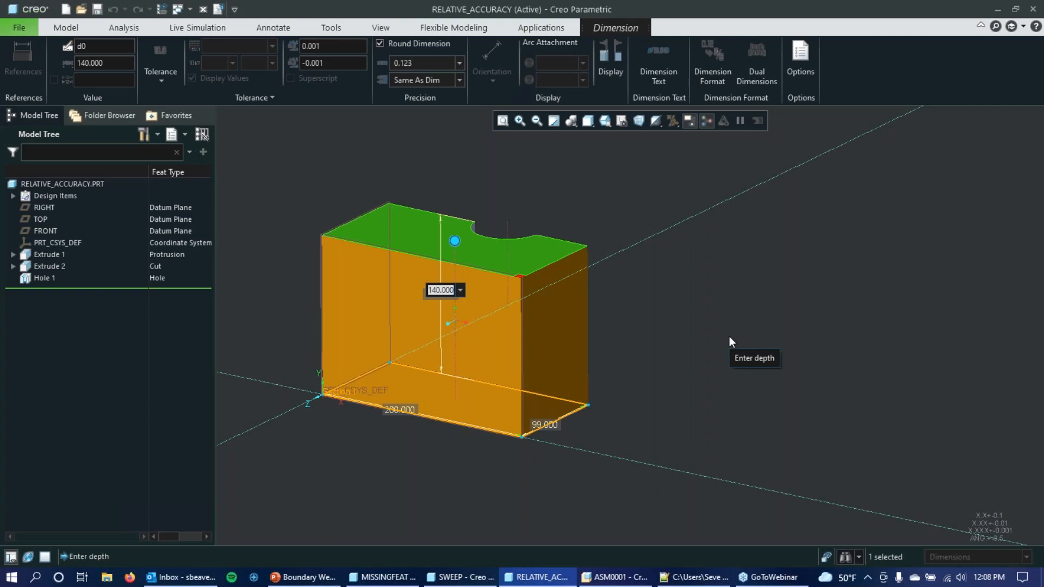
type("1000")
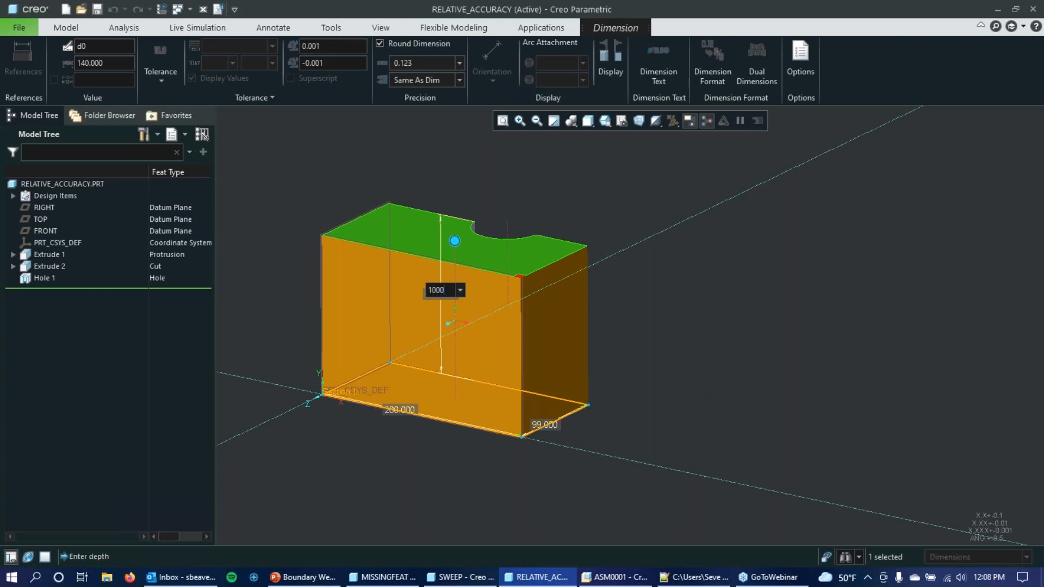
key("Return")
left_click(735, 205)
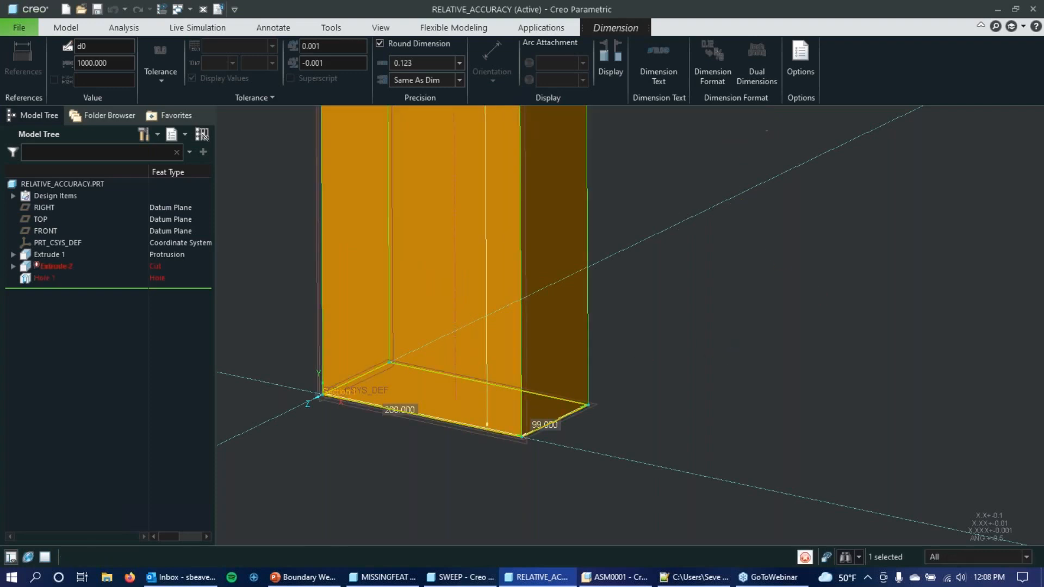
Select the failed Extrude 2 cut and examine the upper front corner of the lengthened block where it belongs
scroll(814, 355, "up", 9)
scroll(731, 390, "up", 5)
scroll(782, 277, "down", 5)
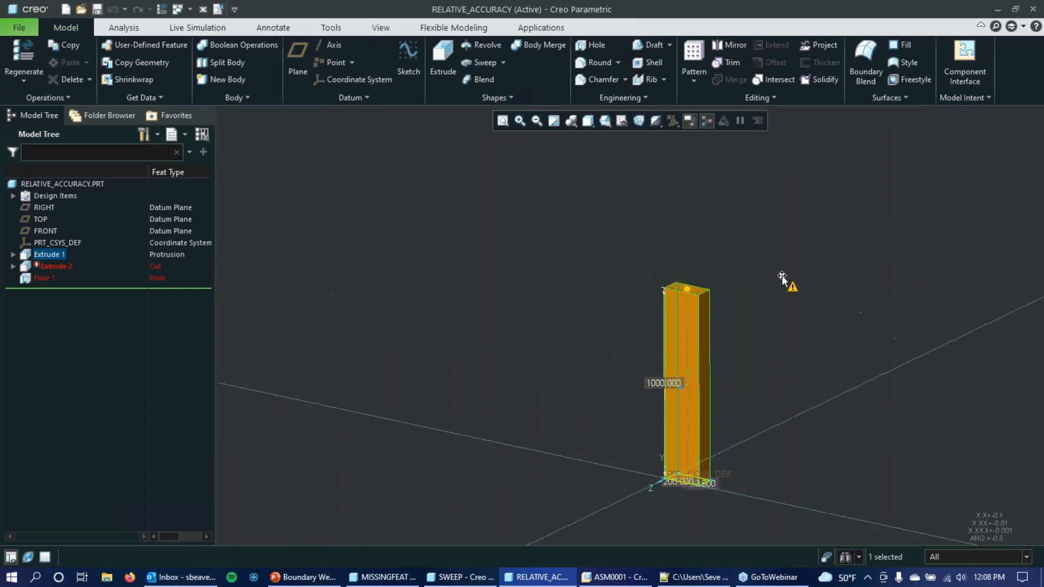
left_click(49, 267)
scroll(755, 273, "down", 5)
scroll(680, 399, "up", 6)
scroll(706, 227, "up", 6)
scroll(664, 308, "down", 5)
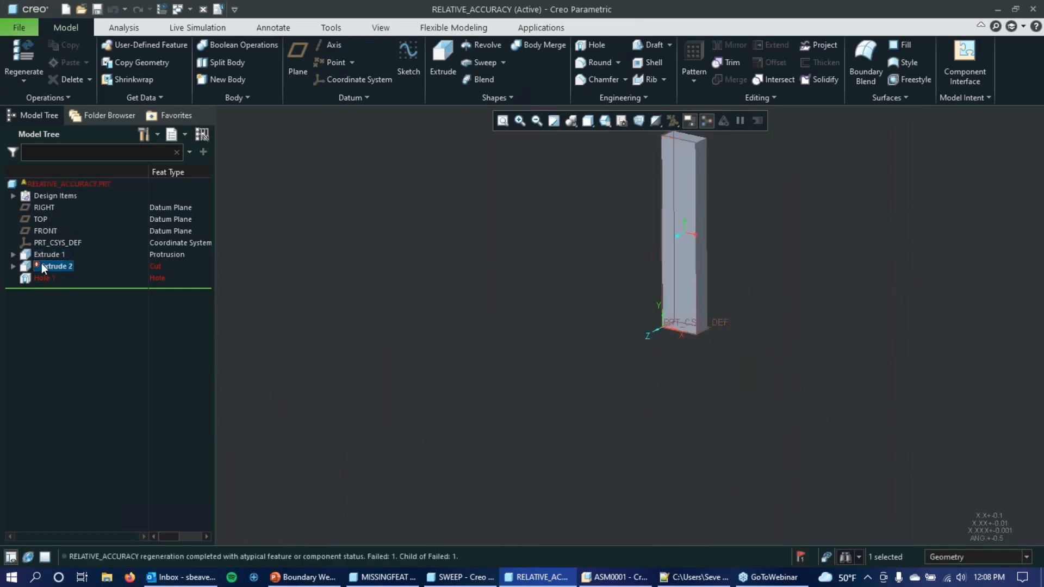
scroll(775, 412, "up", 5)
scroll(686, 498, "down", 5)
scroll(685, 494, "down", 3)
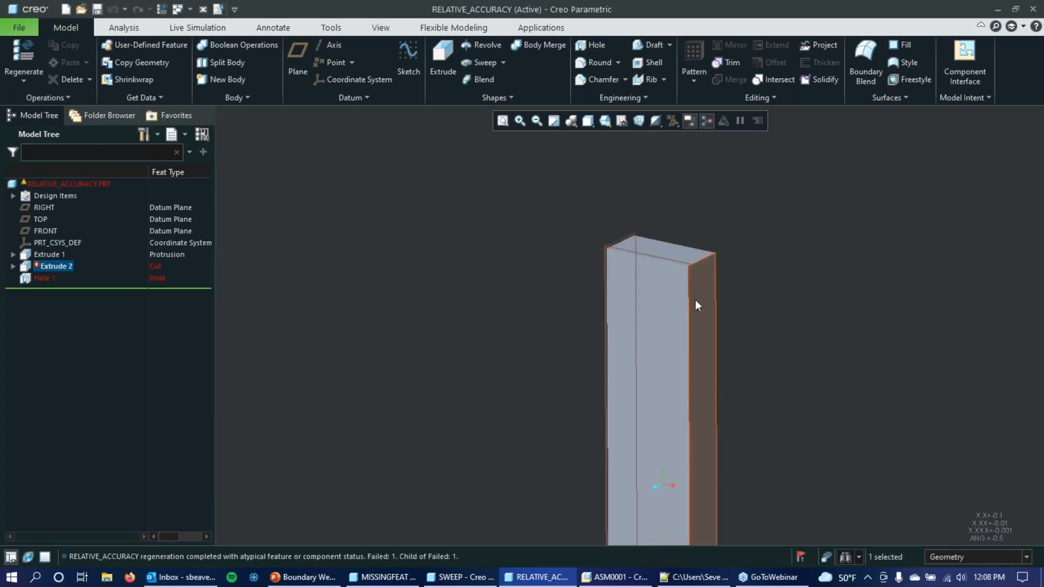
scroll(654, 315, "down", 2)
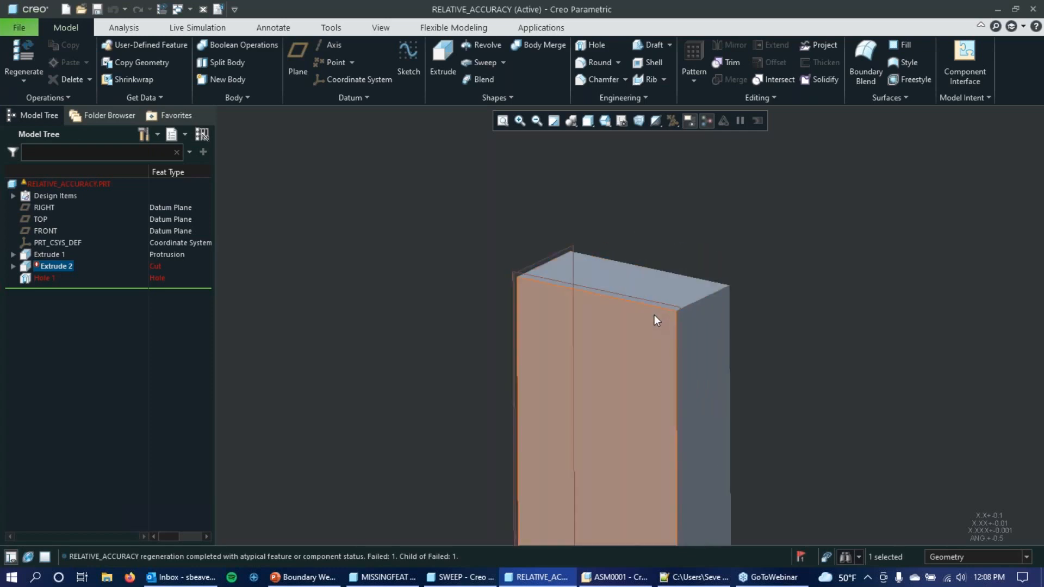
scroll(680, 315, "down", 3)
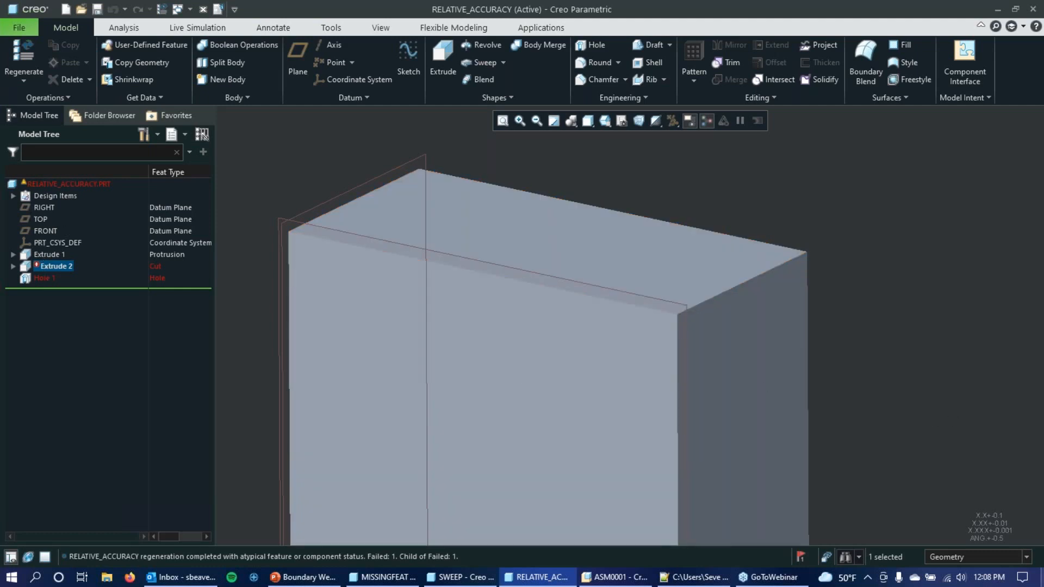
Read the regeneration failure details for Extrude 2 in the Notification Center and close it
left_click(801, 557)
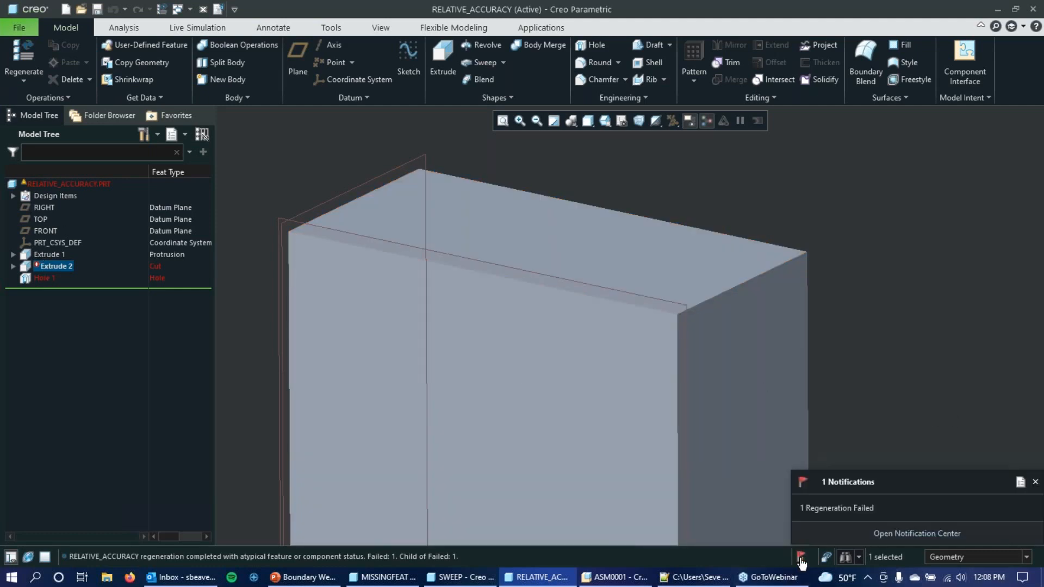
left_click(838, 515)
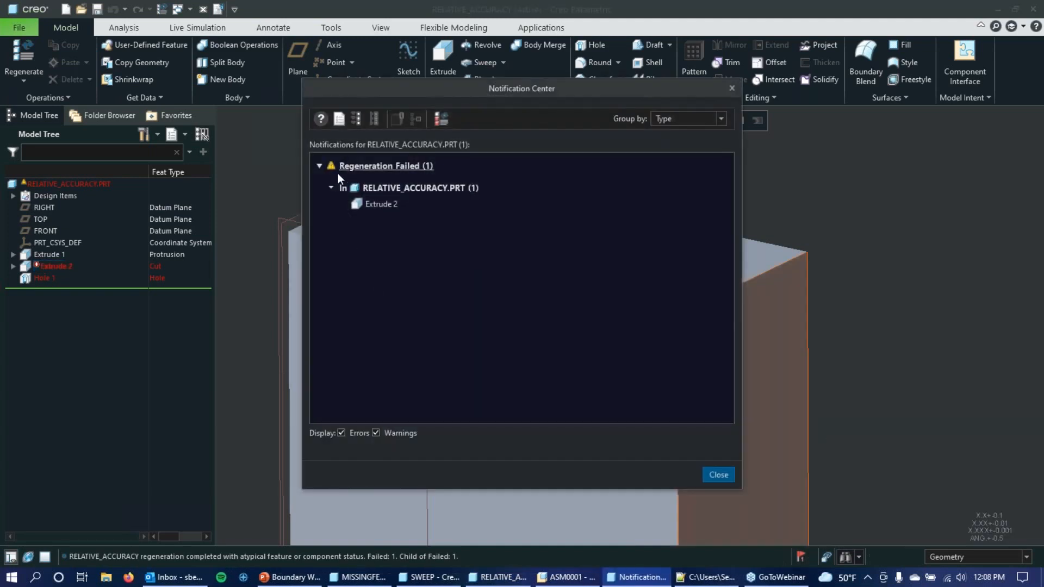
left_click(390, 205)
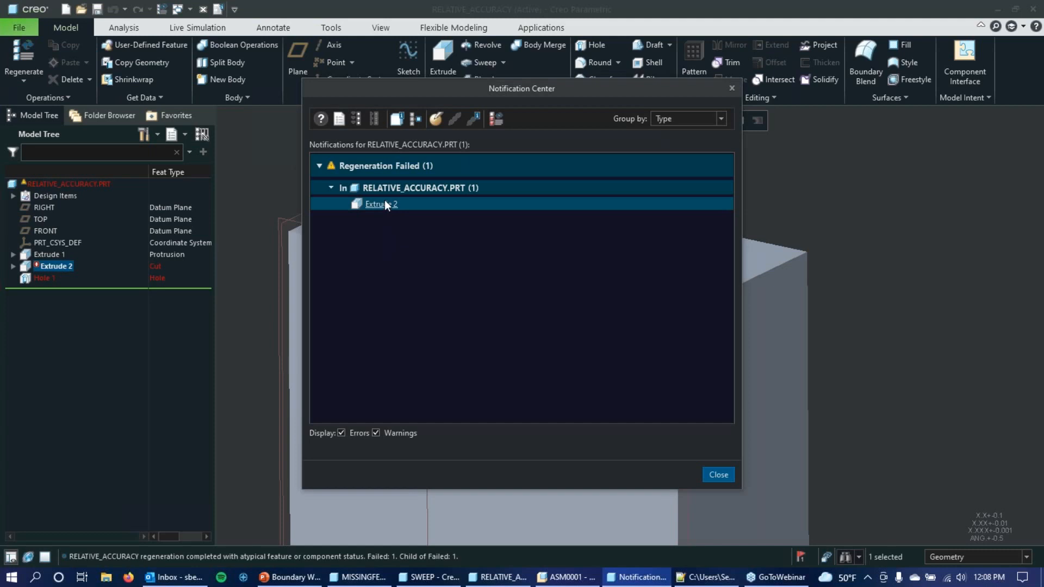
mouse_move(384, 204)
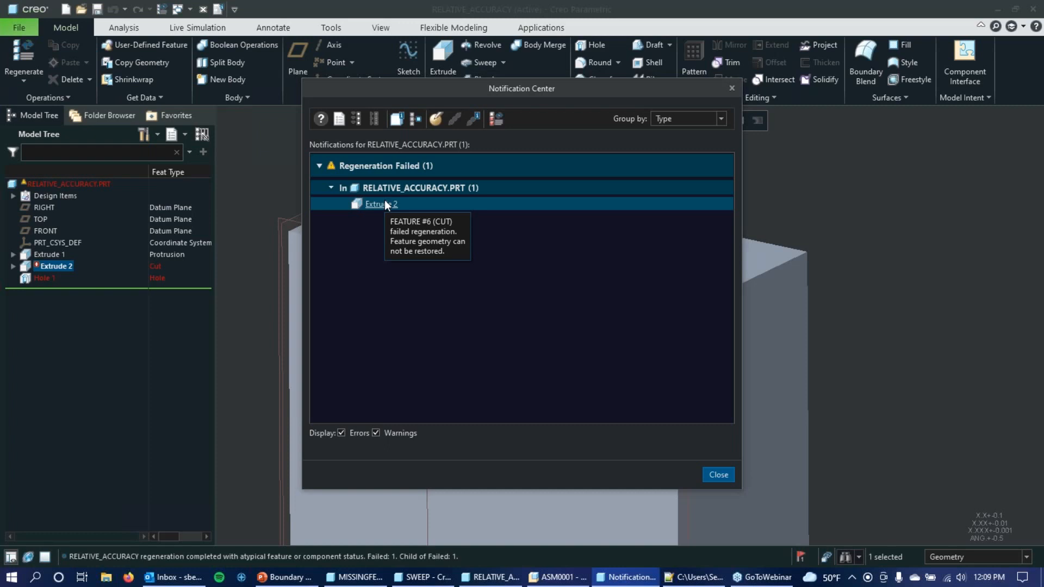
left_click(732, 92)
Shorten Extrude 1 with its depth handle to a height of about 117 and regenerate the part
right_click(60, 265)
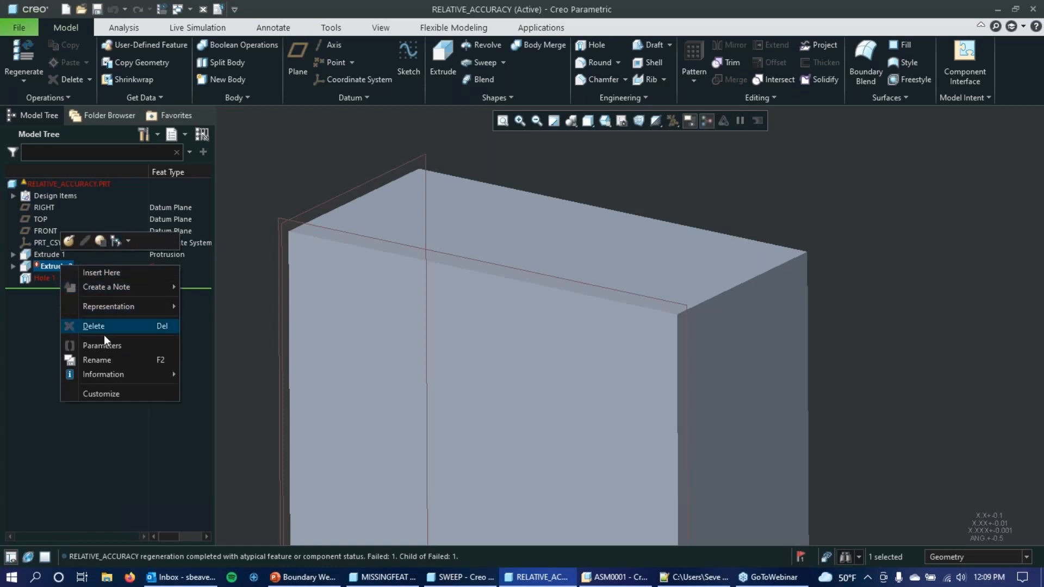
left_click(52, 264)
left_click(43, 253)
left_click(57, 177)
scroll(479, 236, "up", 4)
middle_click_drag(520, 253, 519, 533, "shift")
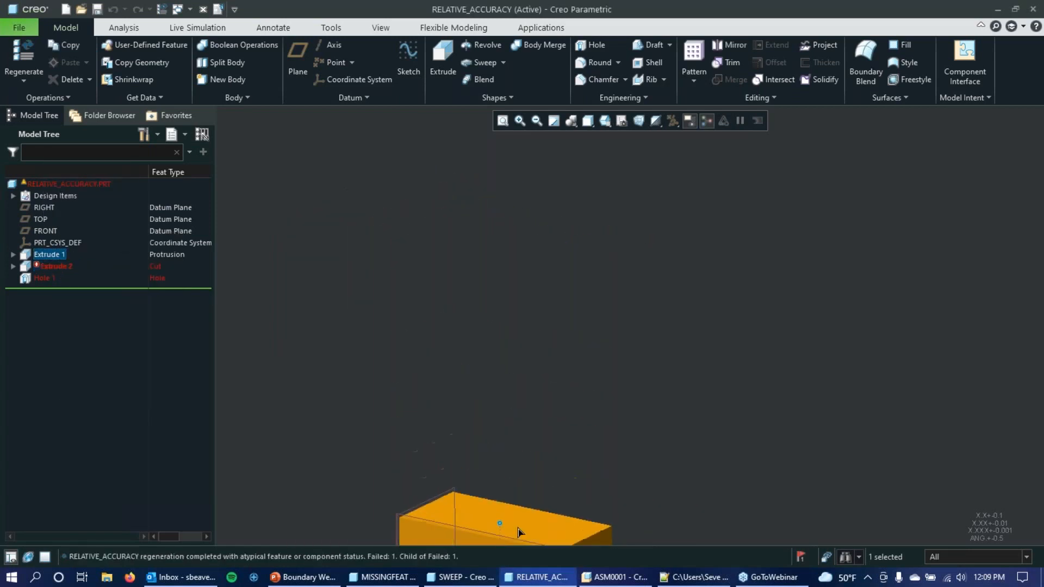
scroll(539, 382, "up", 2)
scroll(538, 402, "up", 5)
scroll(531, 465, "down", 4)
left_click_drag(545, 325, 550, 523)
middle_click_drag(548, 520, 570, 387, "shift")
scroll(560, 443, "up", 3)
scroll(560, 444, "down", 3)
left_click_drag(569, 393, 569, 404)
left_click(23, 53)
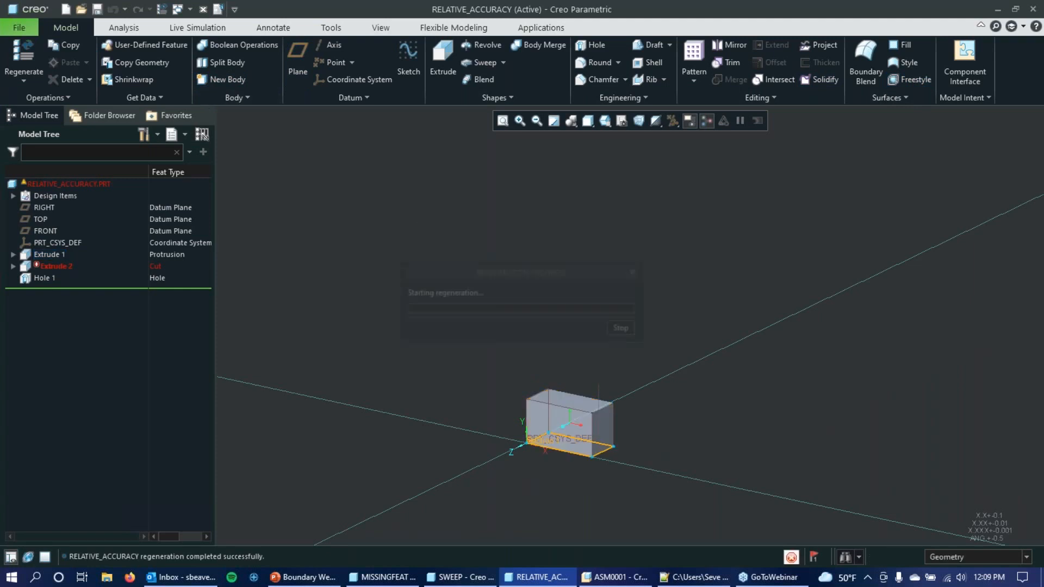
Change the part's accuracy to Absolute with the value 0.025190412634, regenerate, and close the model properties
scroll(540, 354, "down", 8)
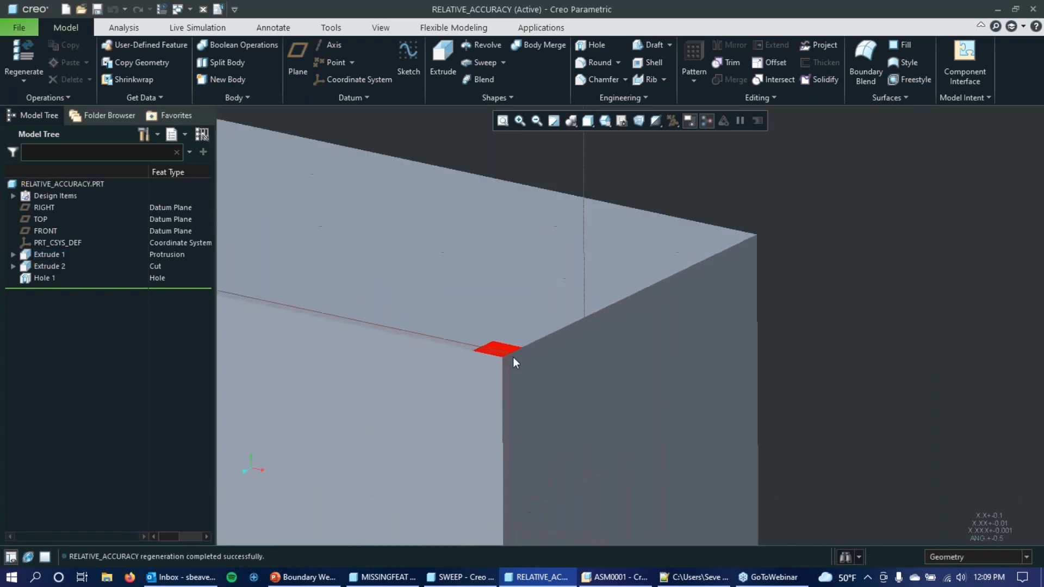
scroll(530, 337, "up", 5)
left_click(533, 322)
left_click(19, 28)
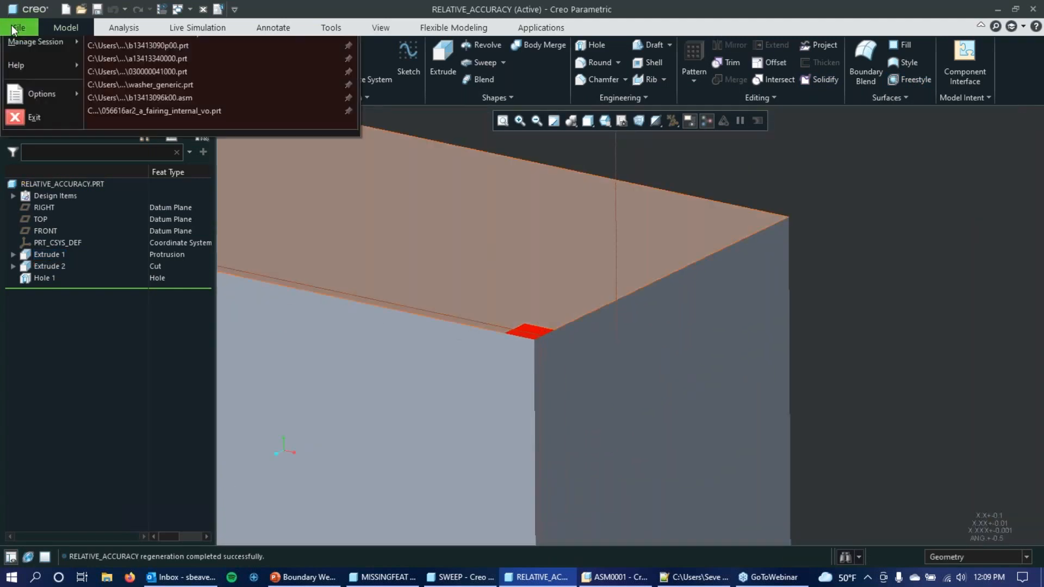
mouse_move(24, 224)
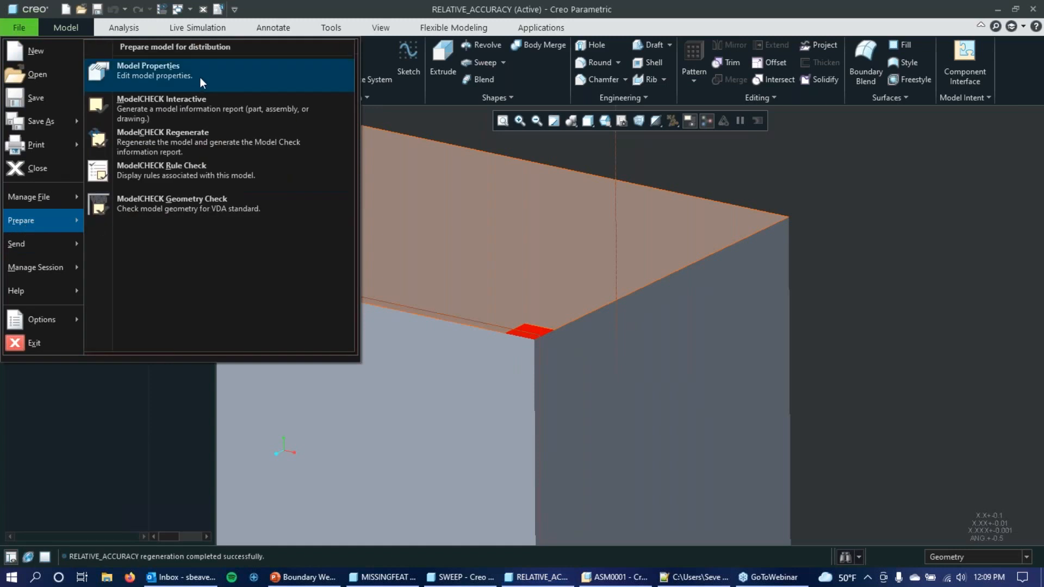
left_click(202, 82)
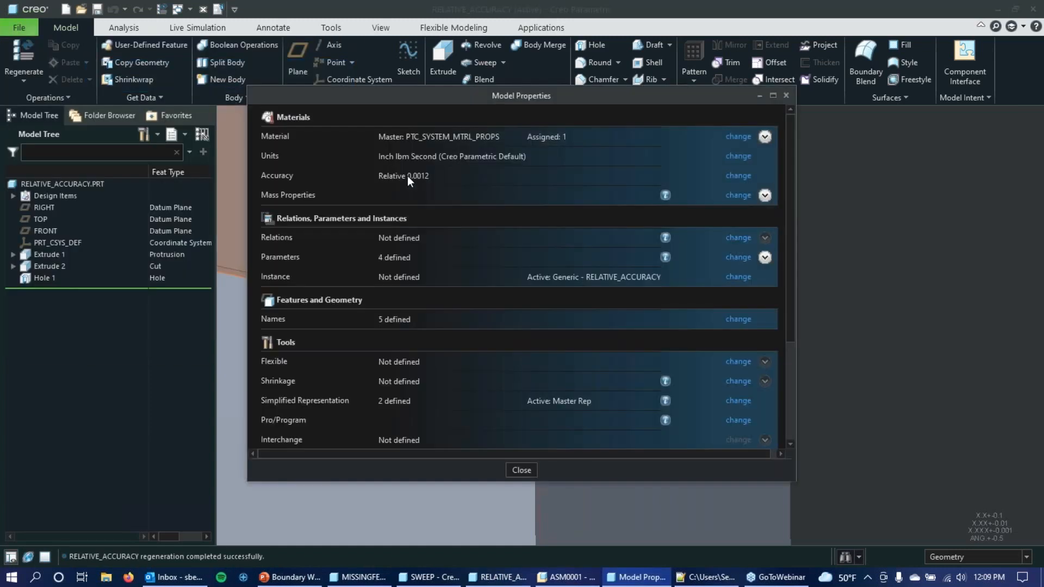
left_click(739, 176)
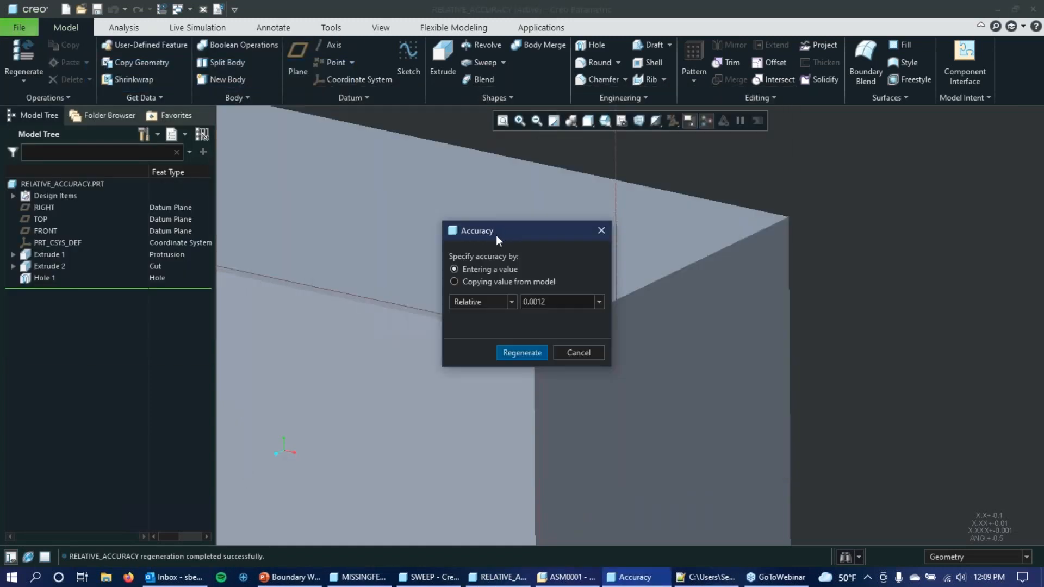
left_click(511, 302)
left_click(482, 326)
left_click(537, 350)
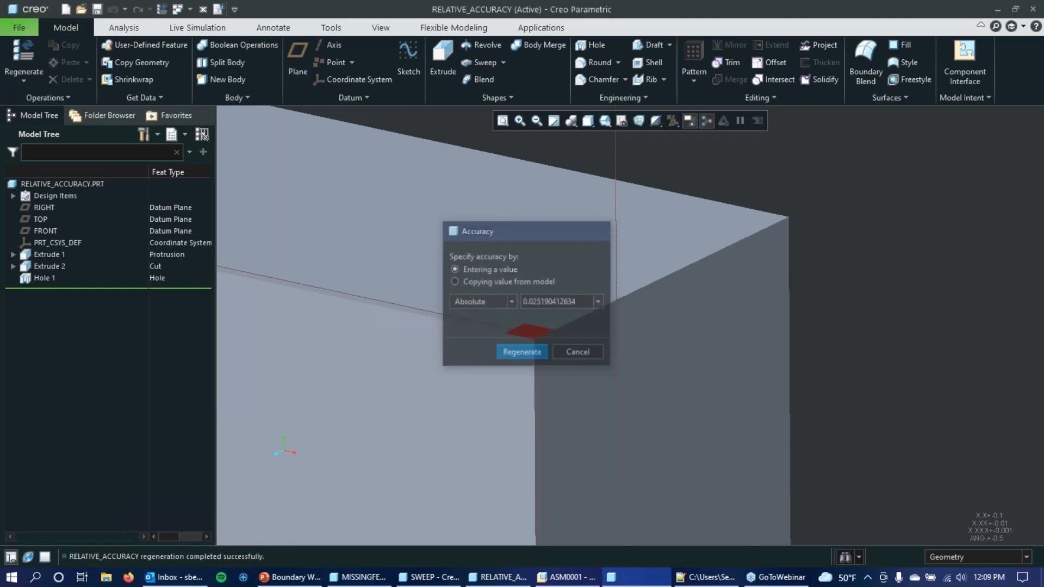
left_click(787, 97)
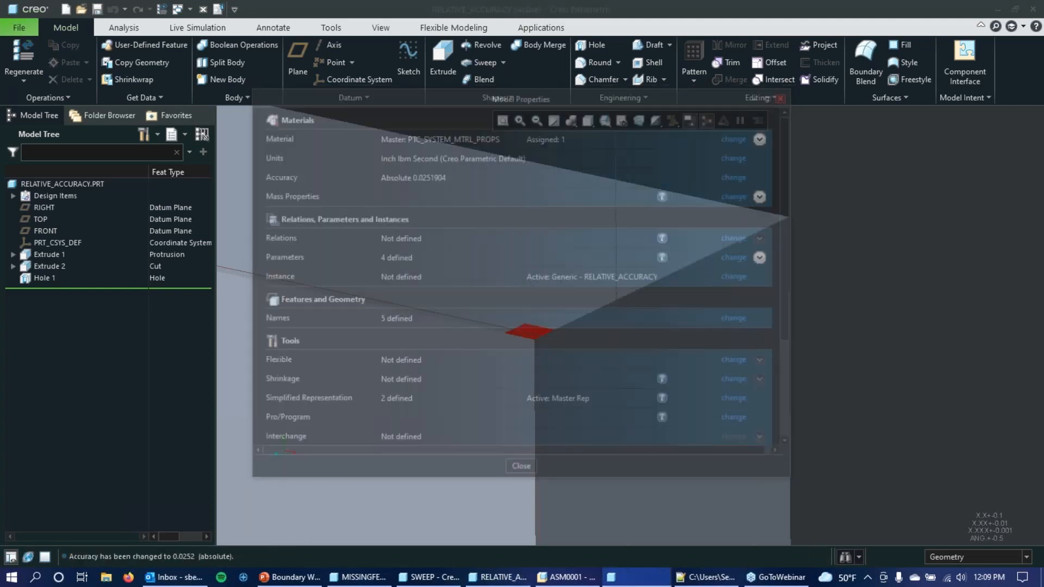
Set the depth of Extrude 1 to 1400 and examine the small cut at the block's upper front corner
left_click(44, 255)
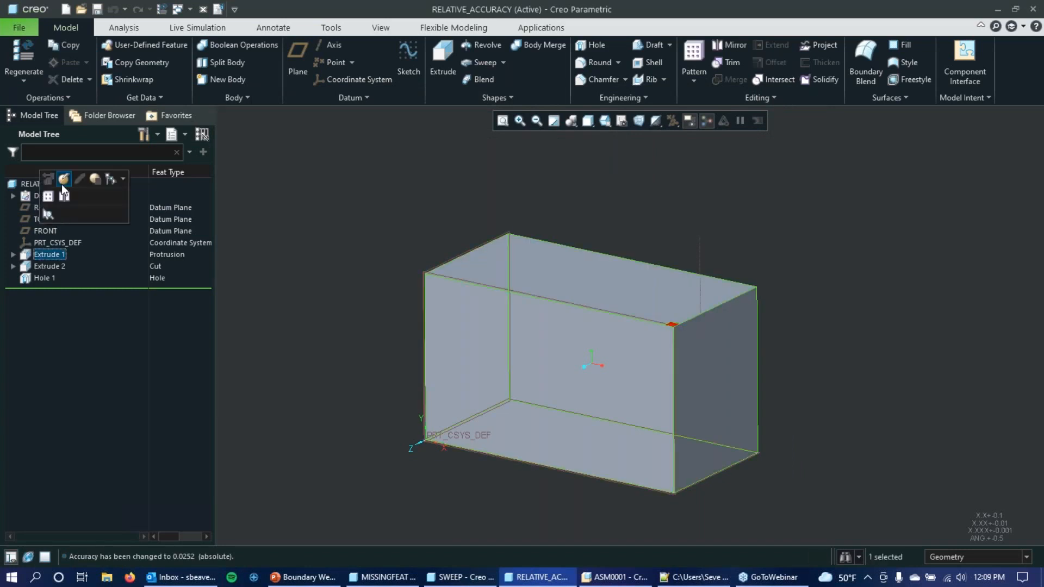
left_click(63, 183)
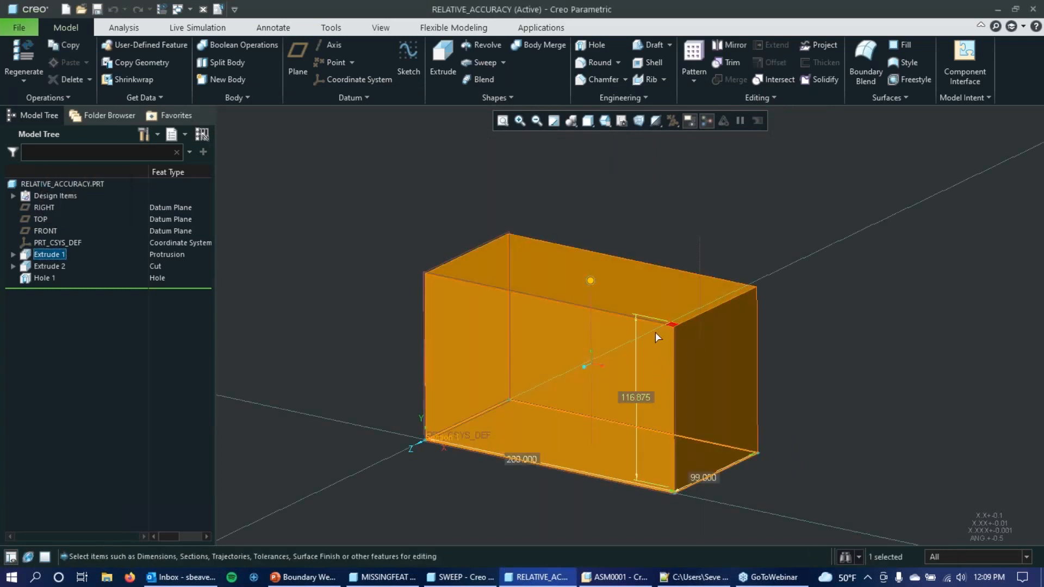
double_click(634, 396)
type("1400")
key("Return")
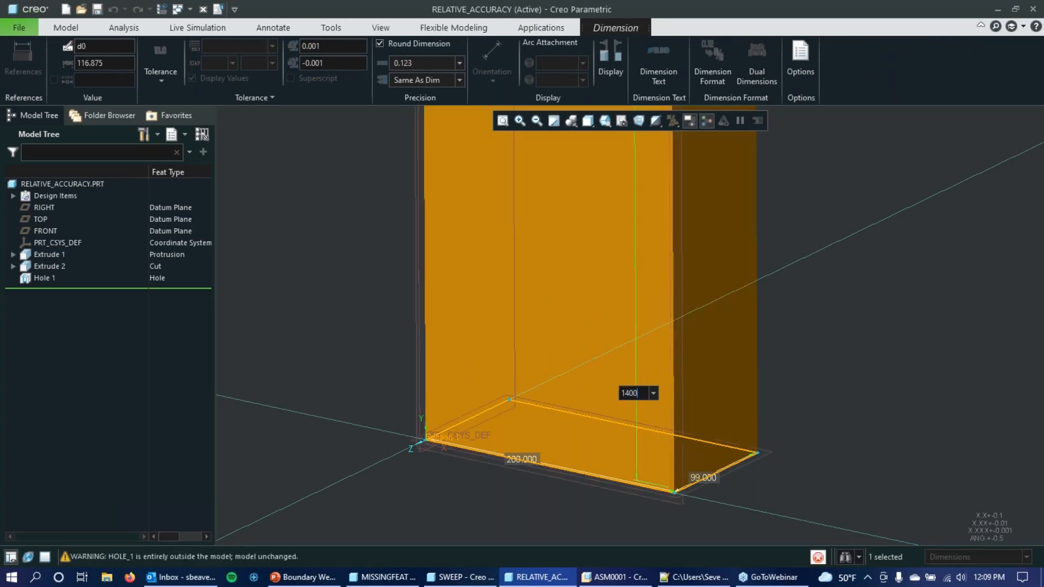
scroll(639, 396, "down", 5)
left_click(776, 175)
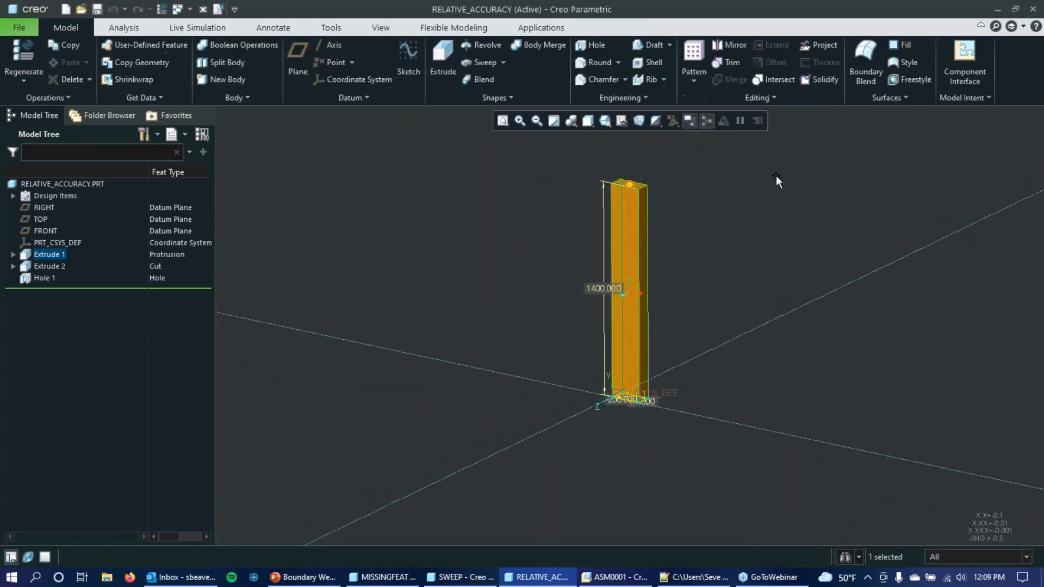
scroll(649, 181, "up", 6)
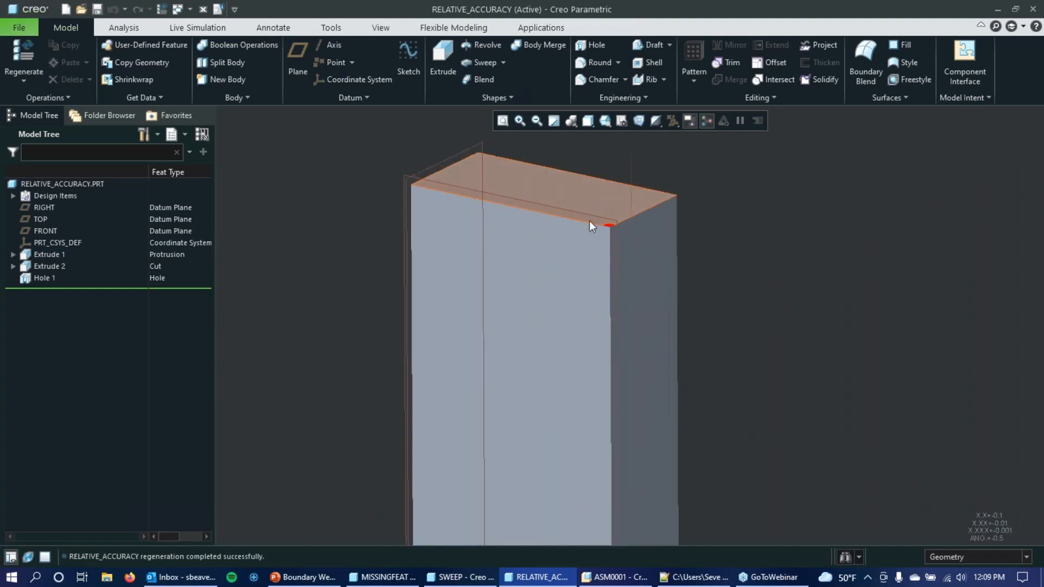
scroll(688, 227, "down", 6)
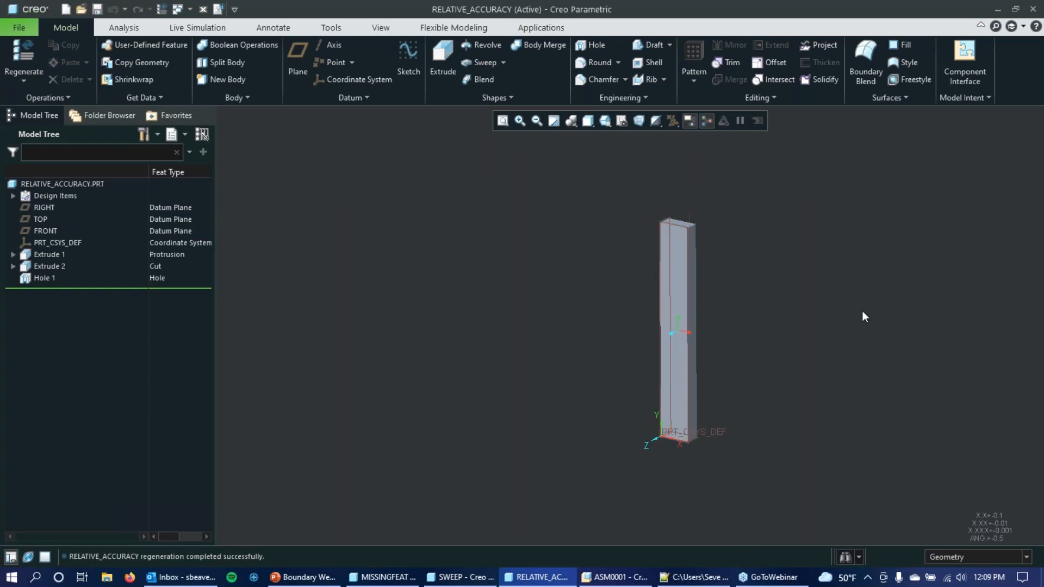
Look at the lengthened block in the ASM0001 assembly and return to the RELATIVE_ACCURACY part
left_click(179, 11)
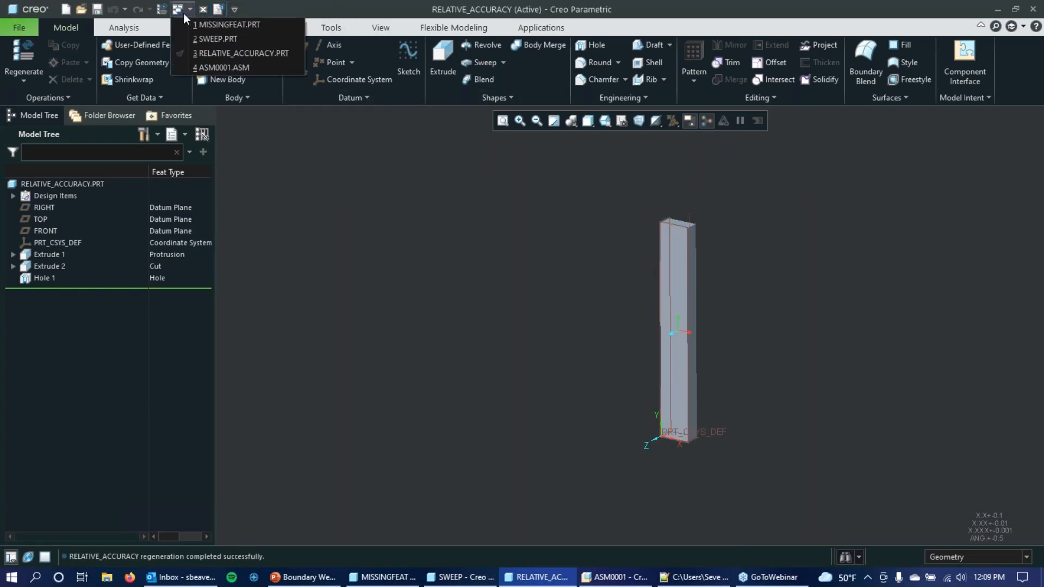
left_click(218, 68)
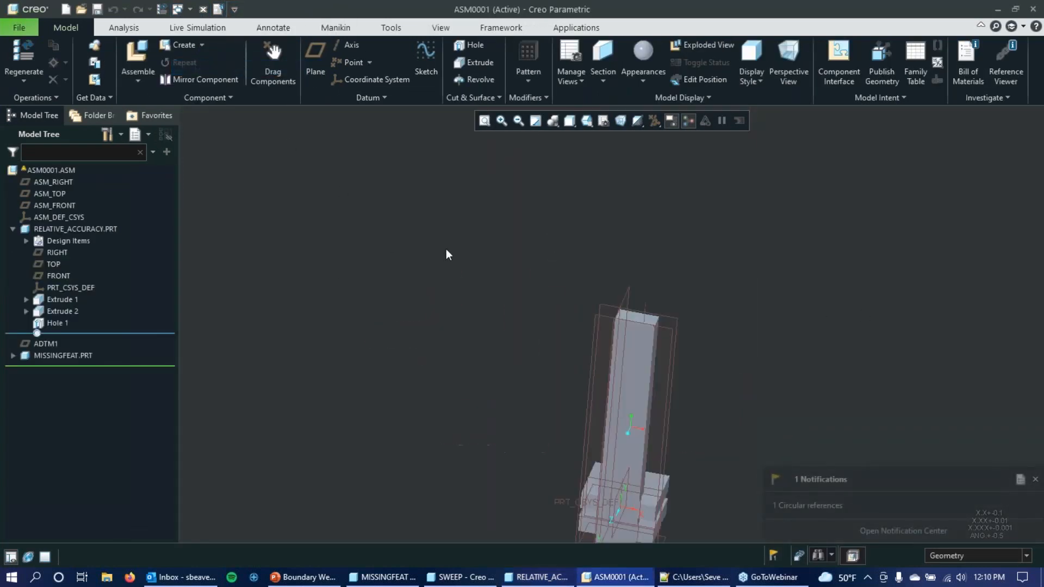
left_click(177, 10)
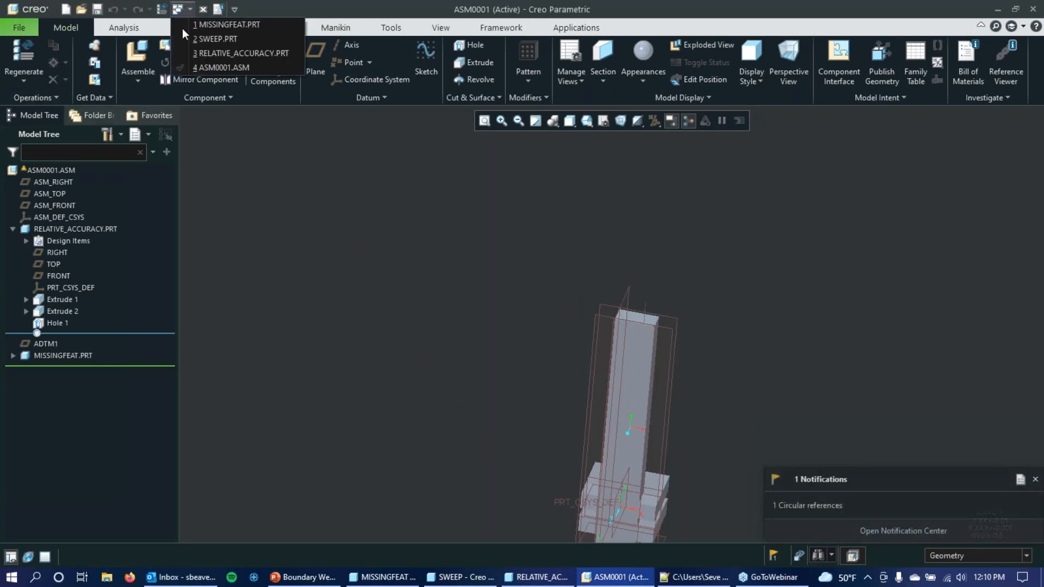
left_click(243, 53)
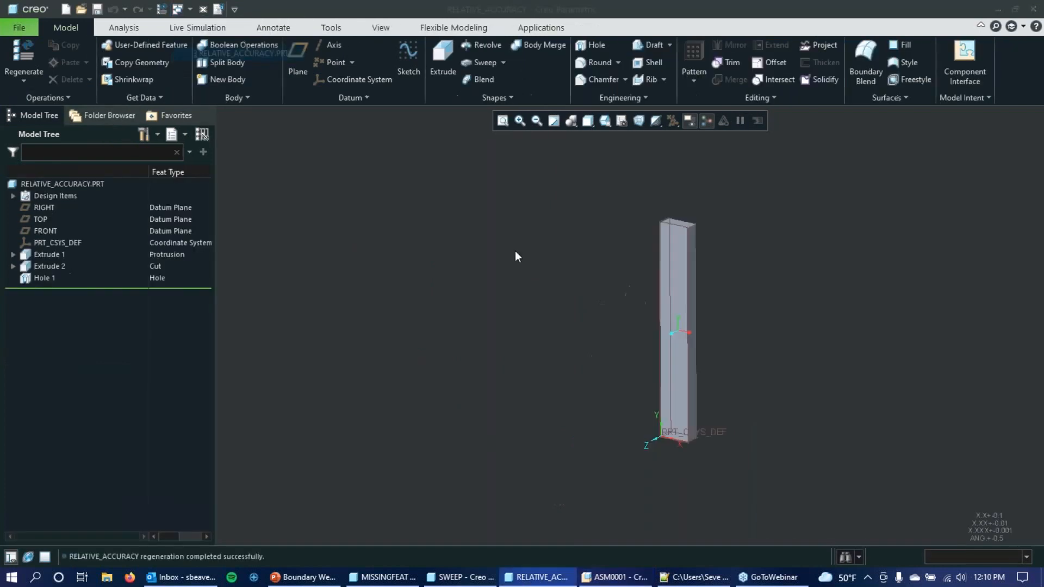
Set the depth of Extrude 1 to 140 and regenerate the part
left_click(43, 280)
left_click(49, 254)
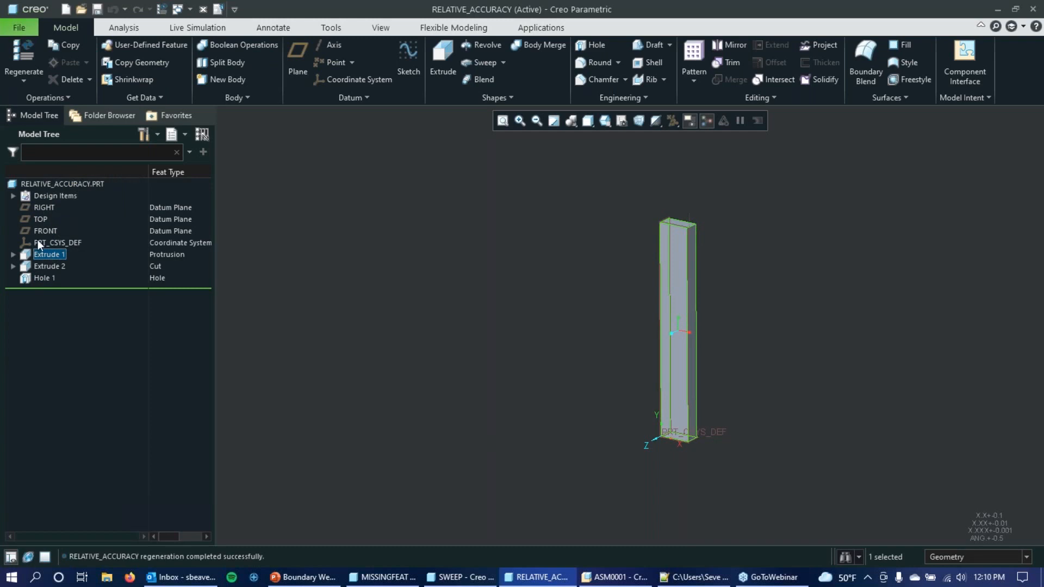
right_click(49, 255)
left_click(71, 200)
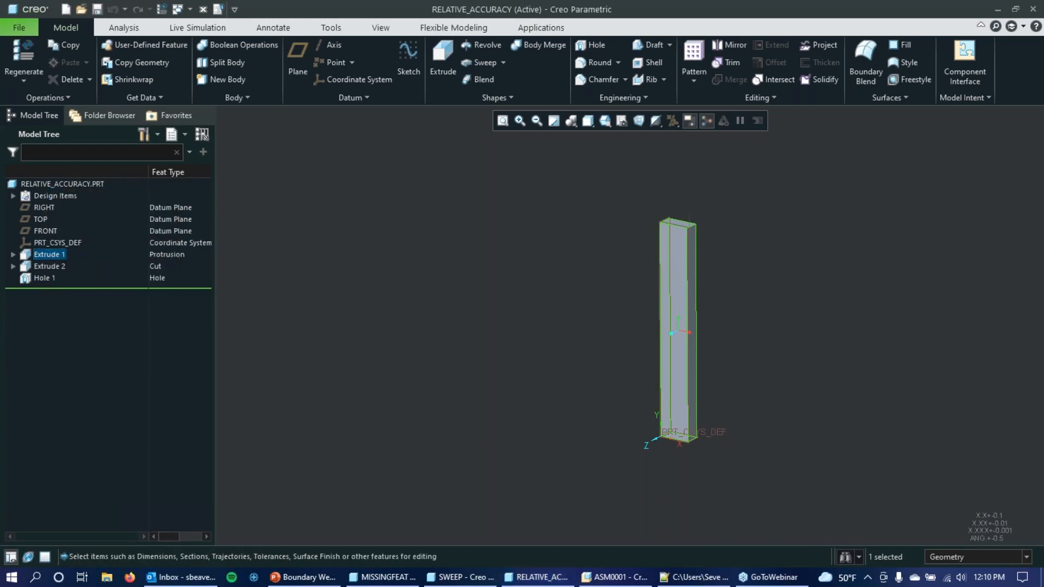
double_click(642, 326)
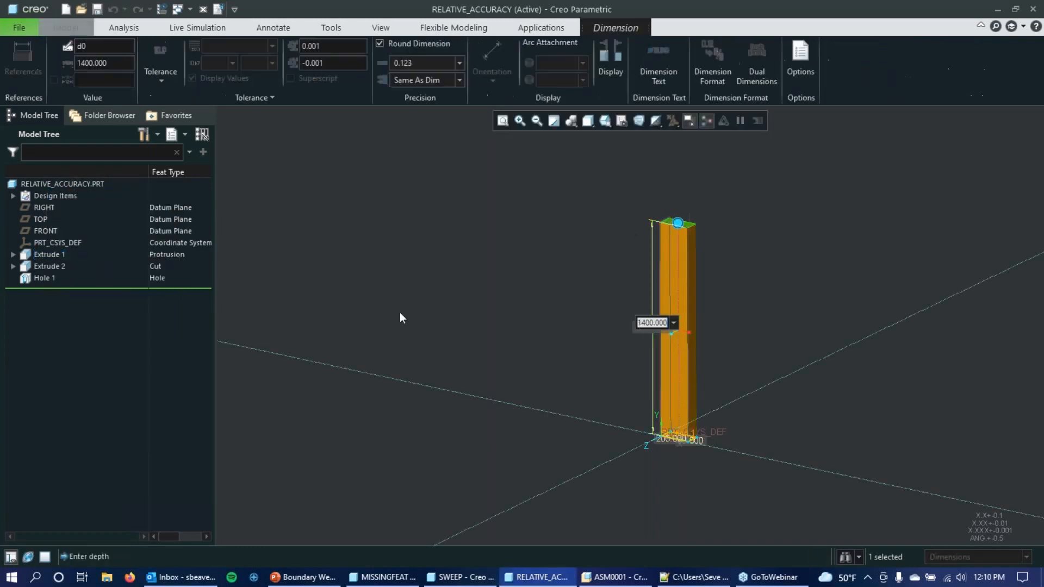
type("140")
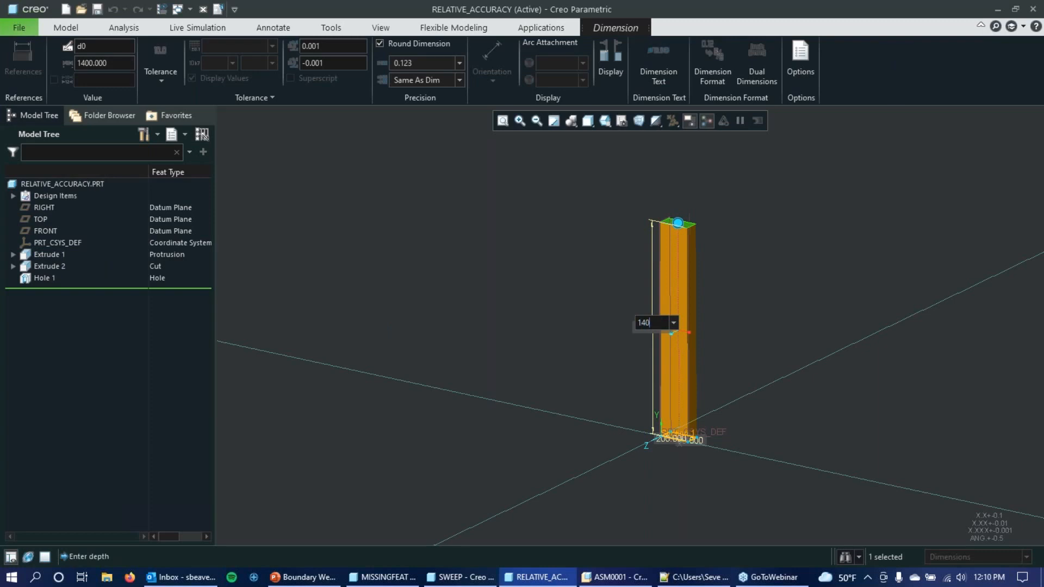
key("Return")
left_click(520, 226)
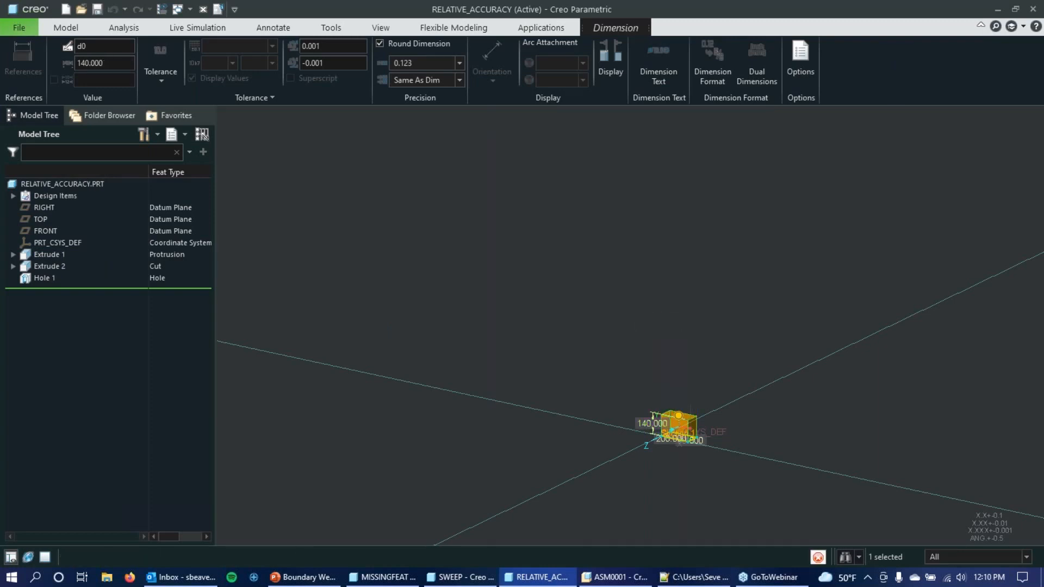
key("ctrl+g")
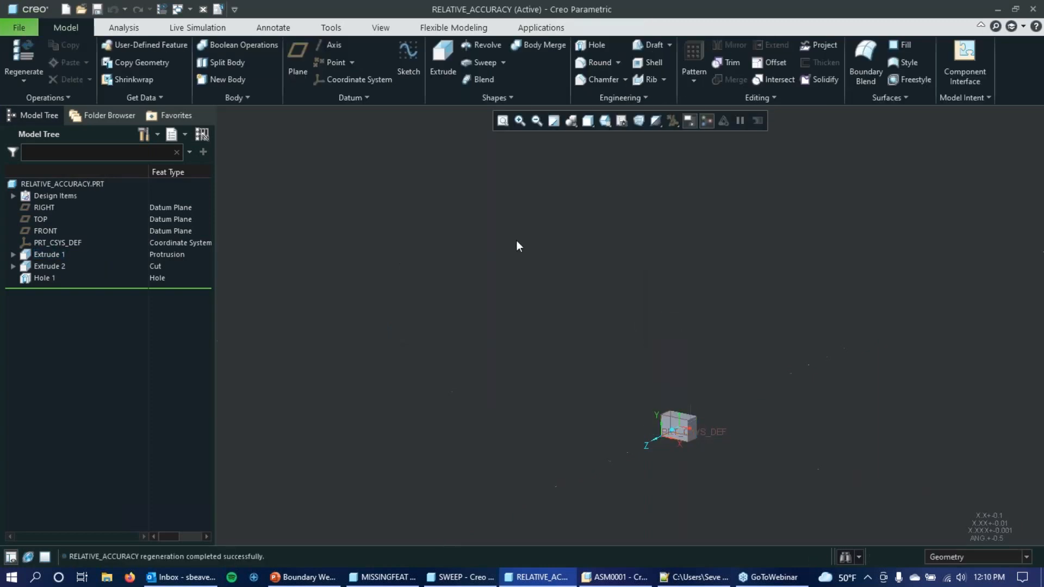
Switch to the ASM0001 assembly and examine how the block and the MISSINGFEAT part sit together from several sides
left_click(162, 9)
left_click(97, 9)
left_click(180, 9)
left_click(220, 67)
scroll(513, 280, "down", 5)
middle_click_drag(518, 282, 550, 242)
key("ctrl+d")
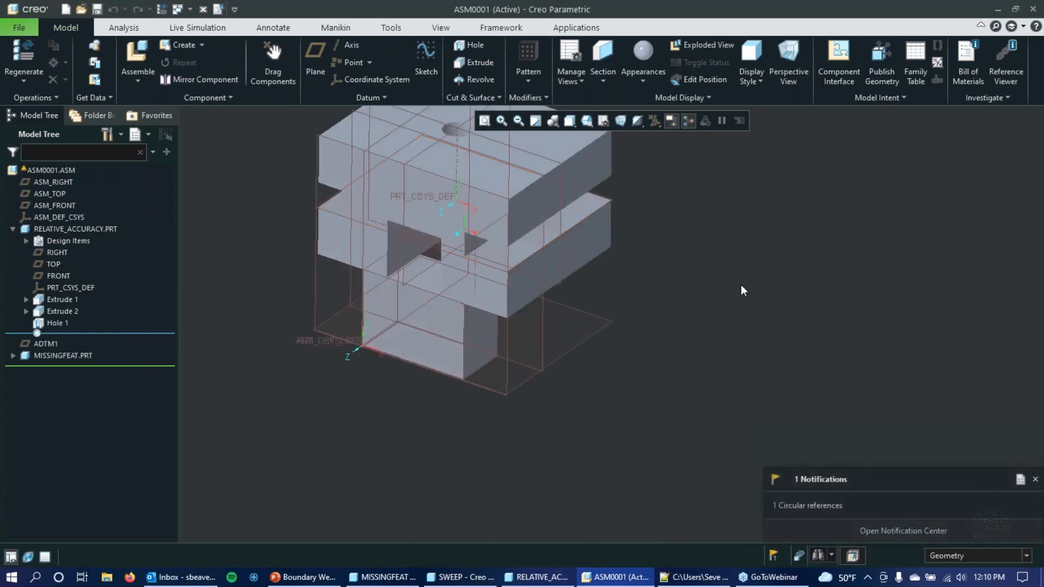
scroll(342, 423, "up", 3)
scroll(349, 353, "down", 5)
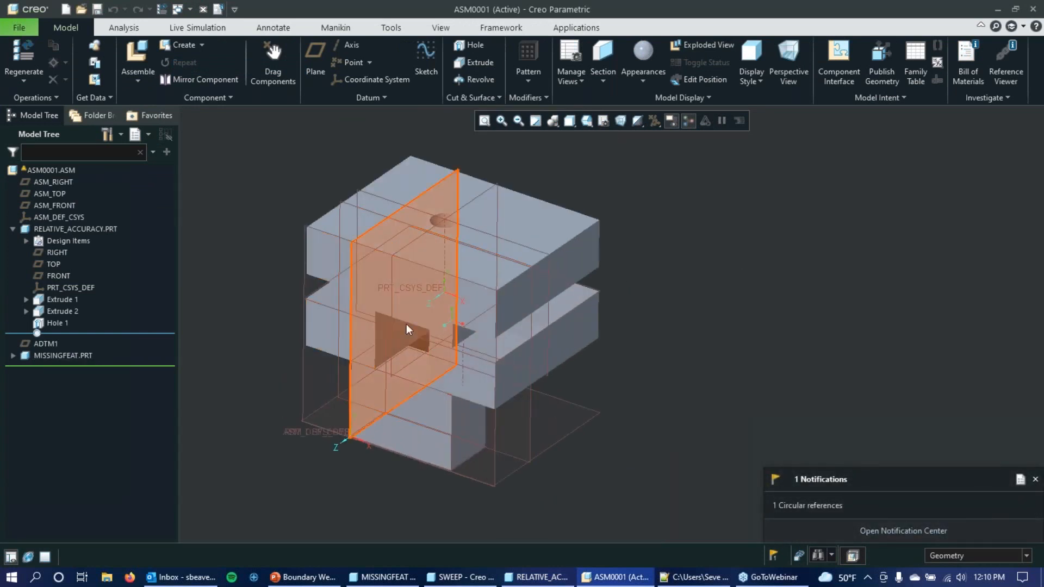
scroll(475, 349, "up", 5)
scroll(475, 349, "down", 4)
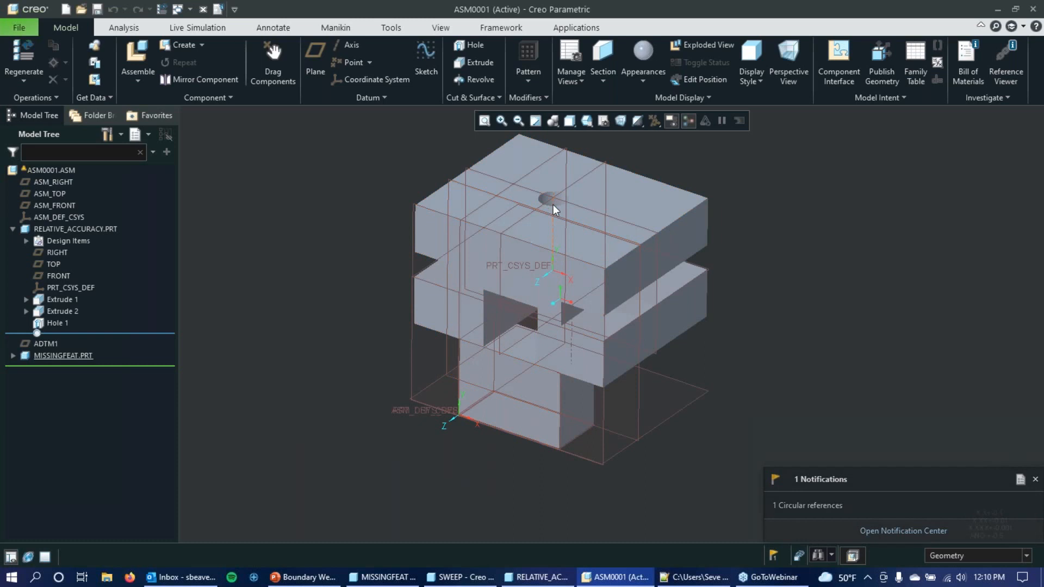
mouse_move(869, 332)
middle_mouse_down()
mouse_move(877, 353)
mouse_move(806, 380)
mouse_move(791, 411)
mouse_move(813, 357)
mouse_move(598, 380)
middle_mouse_up()
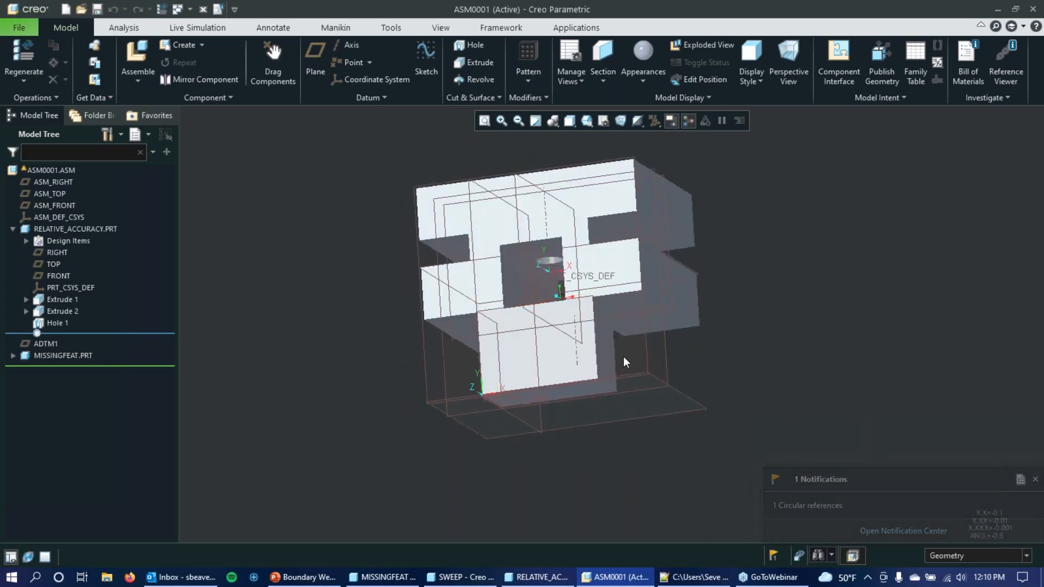
Review the placement constraint of the RELATIVE_ACCURACY component in the assembly and accept it unchanged
left_click(577, 389)
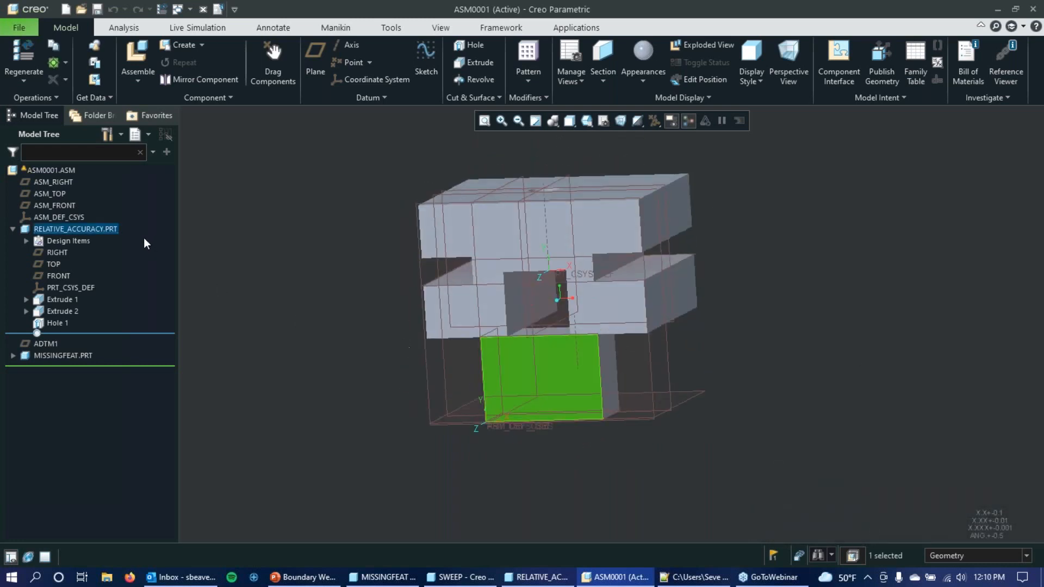
left_click(12, 229)
left_click(70, 230)
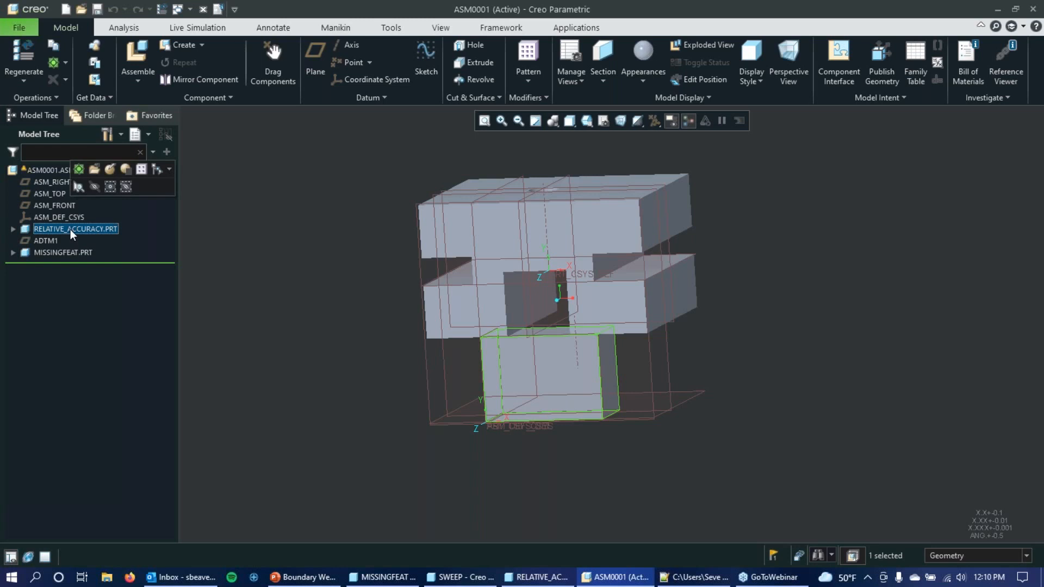
left_click(110, 169)
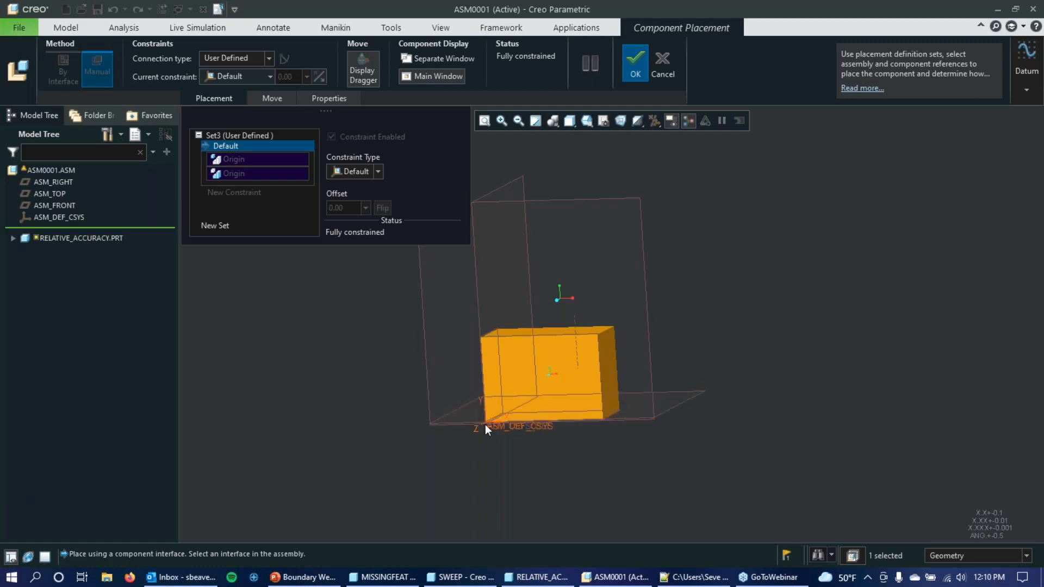
left_click(635, 61)
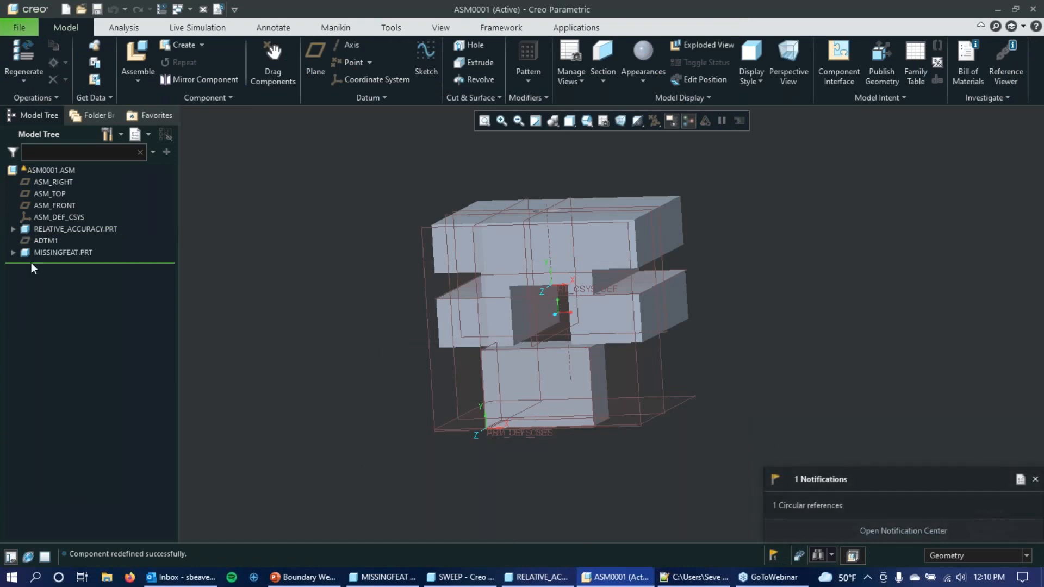
Examine the ADTM1 datum plane and the MISSINGFEAT and RELATIVE_ACCURACY components in the assembly from several sides
left_click(46, 241)
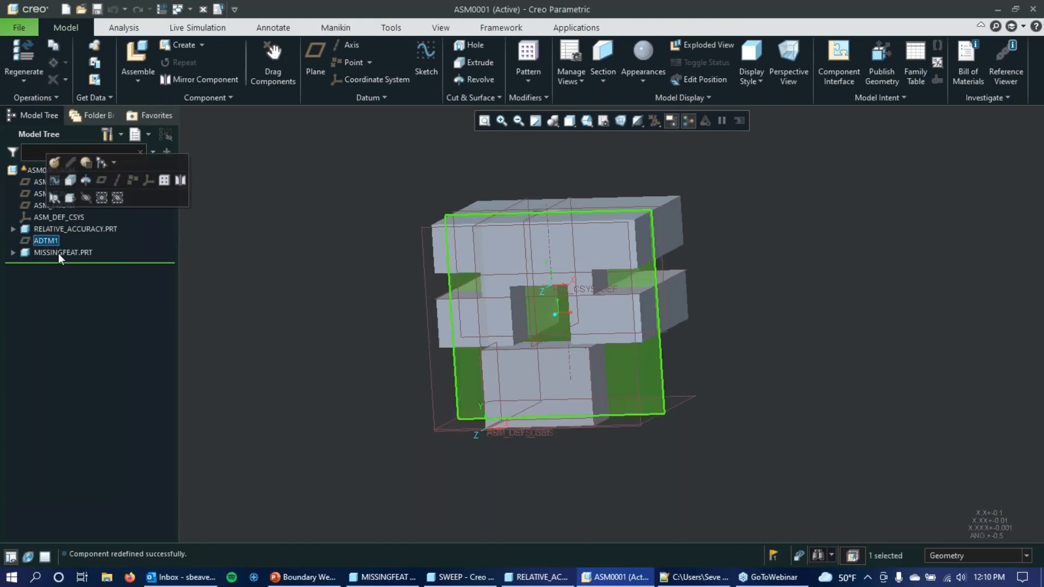
left_click(58, 254)
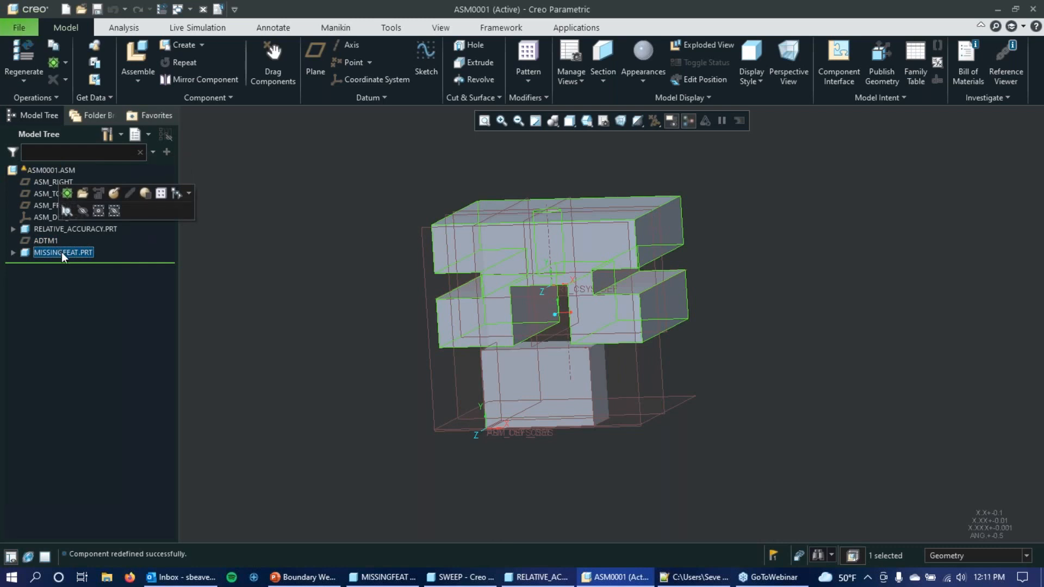
middle_click_drag(387, 266, 580, 379)
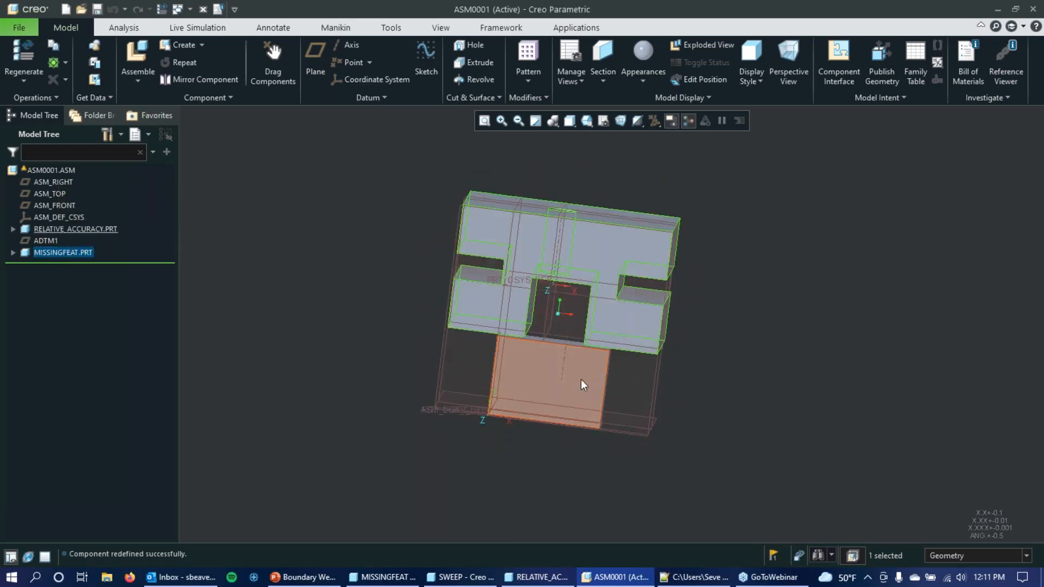
left_click(588, 401)
left_click(320, 304)
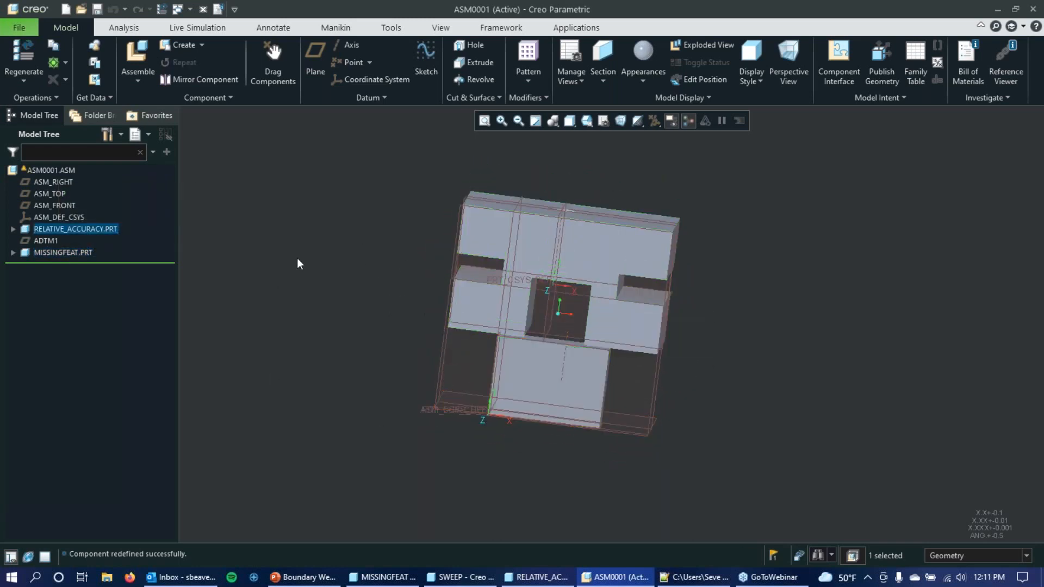
left_click(547, 234)
middle_click_drag(547, 234, 491, 385)
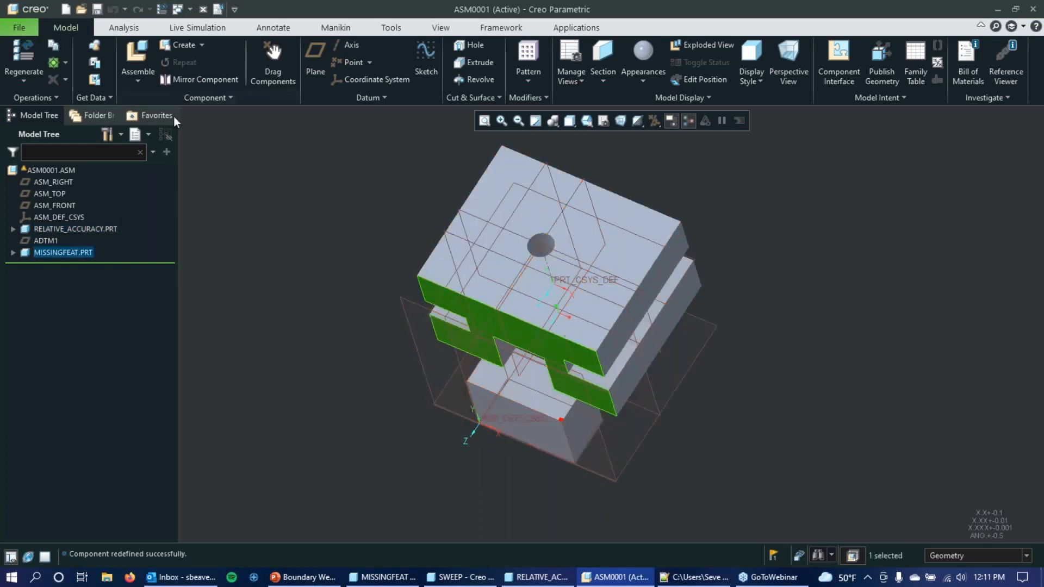
Review the coincident and two distance placement constraints of the MISSINGFEAT component and accept them unchanged
left_click(71, 252)
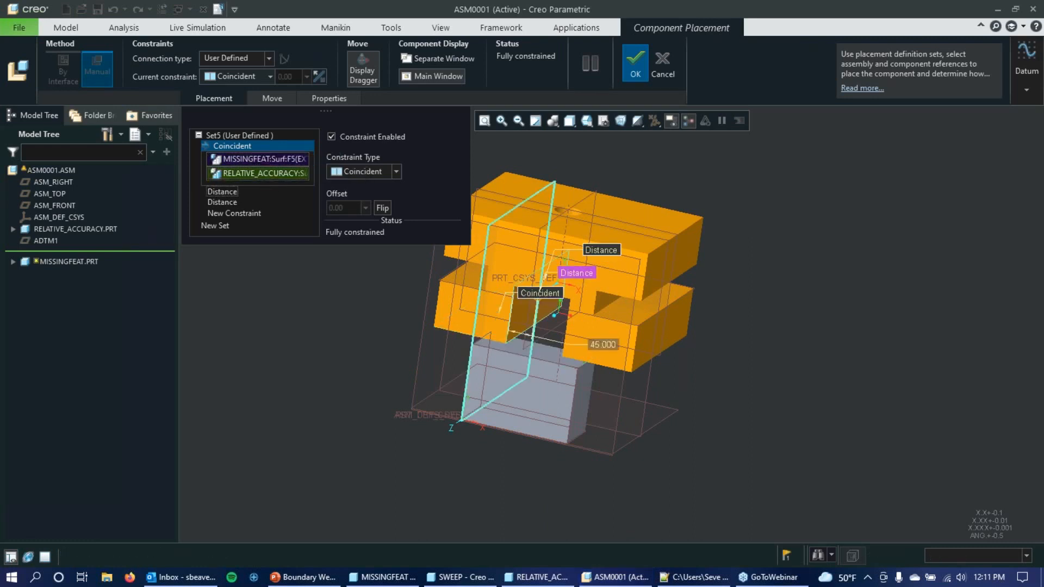
left_click(234, 192)
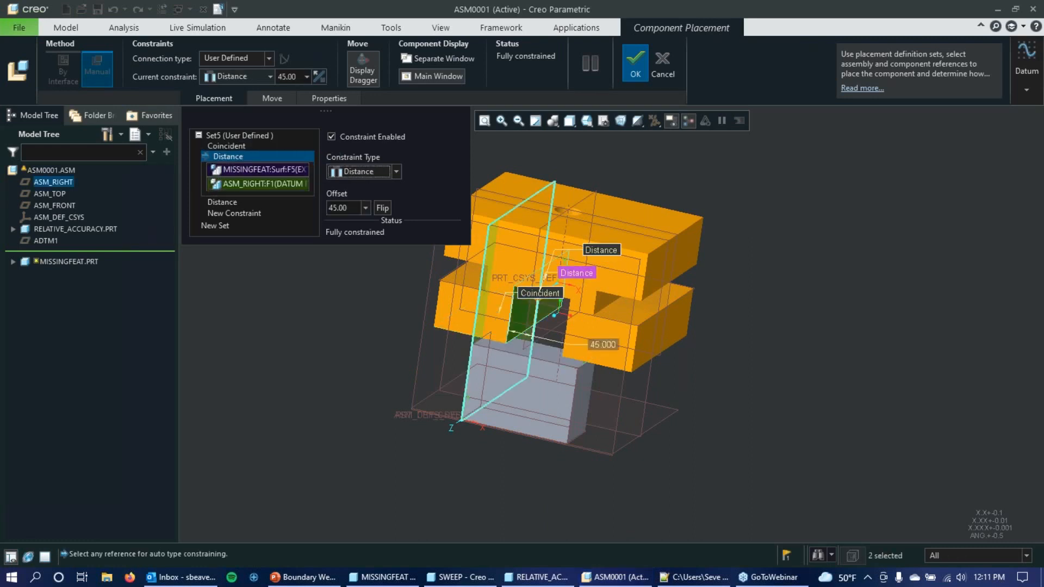
left_click(223, 201)
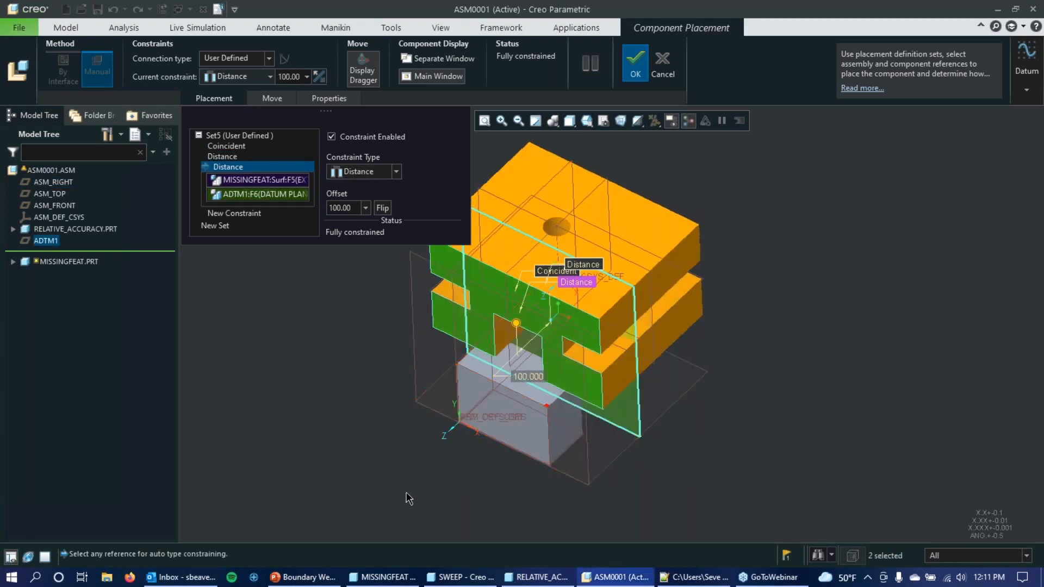
middle_click_drag(411, 502, 527, 364)
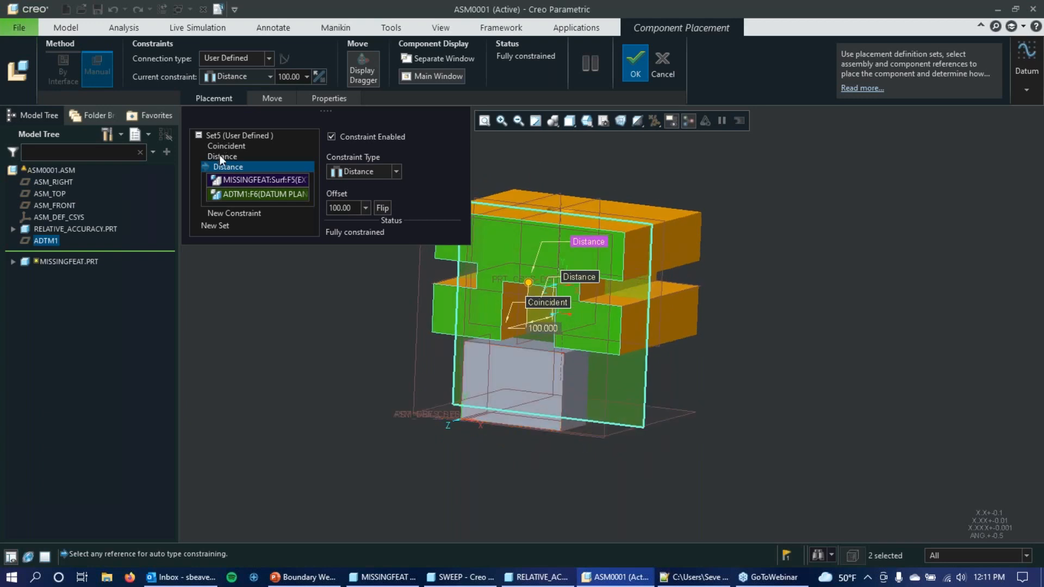
left_click(244, 145)
left_click(635, 62)
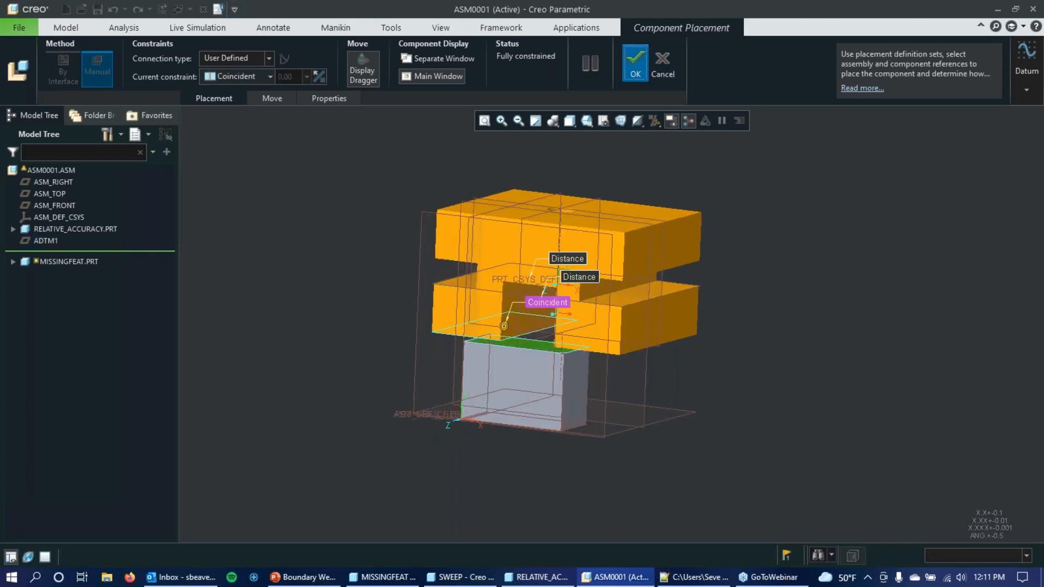
Expand the RELATIVE_ACCURACY part's features and examine where Hole 1 lies relative to the block and the MISSINGFEAT part
middle_click_drag(321, 332, 304, 217)
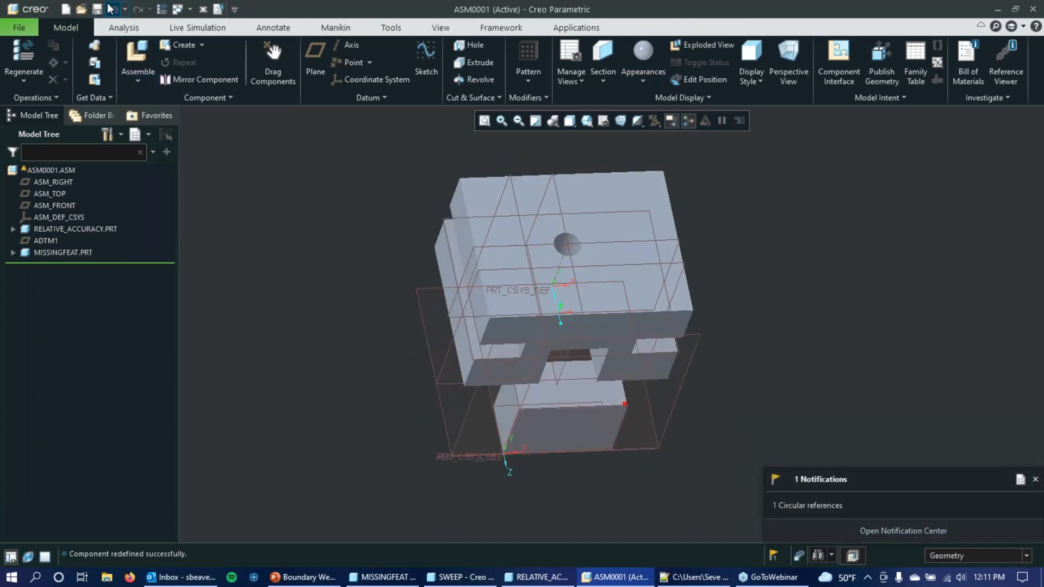
left_click(57, 228)
left_click(15, 228)
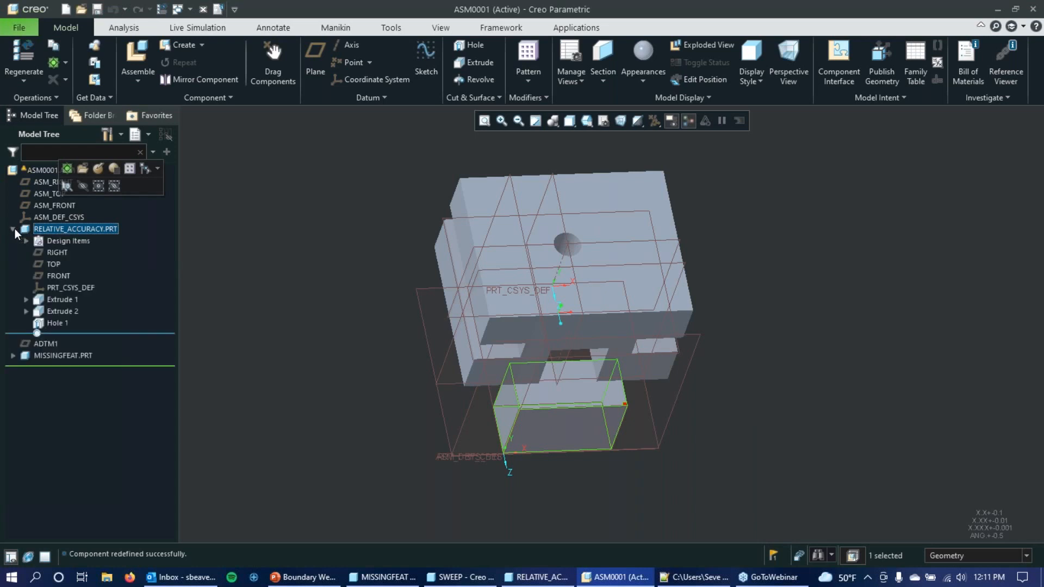
left_click(53, 324)
middle_click_drag(353, 304, 361, 242)
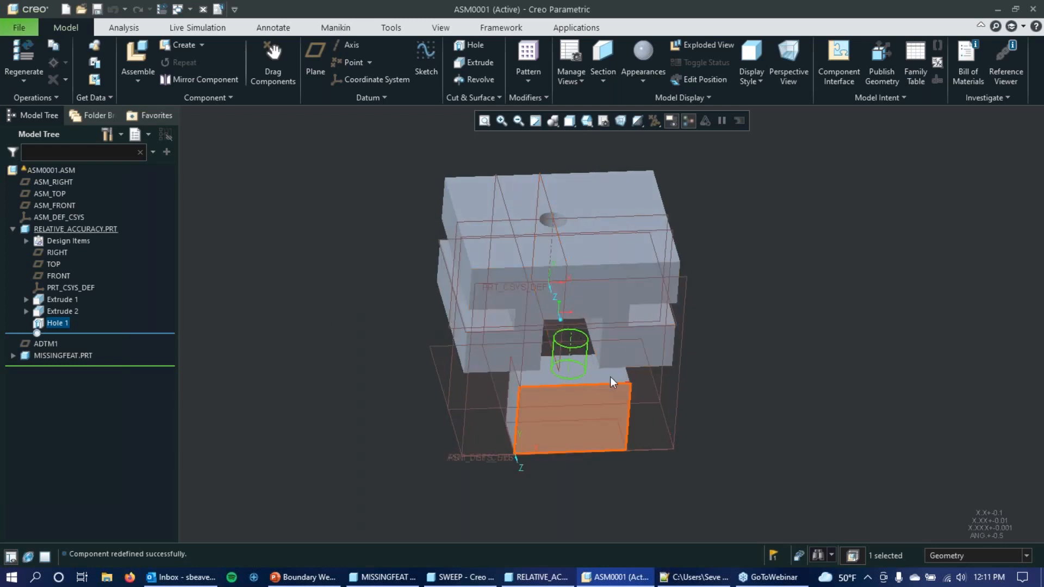
middle_click_drag(436, 321, 578, 351)
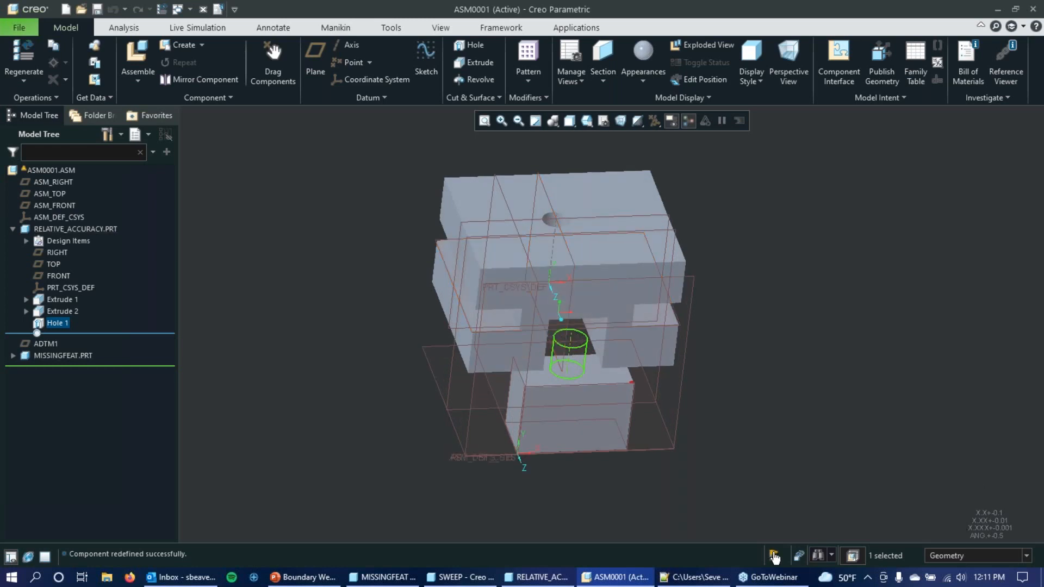
scroll(557, 338, "up", 5)
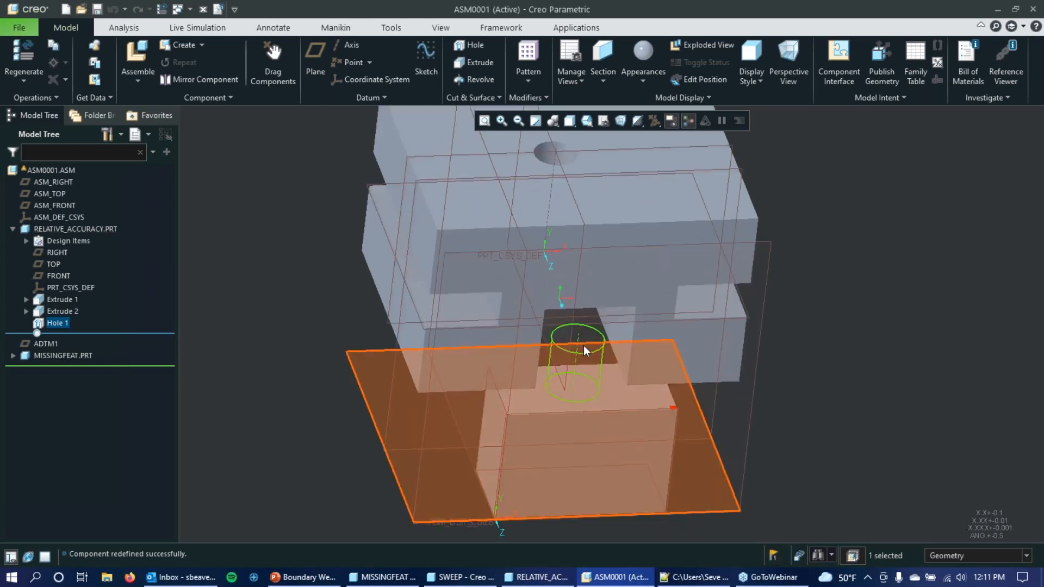
scroll(572, 348, "down", 6)
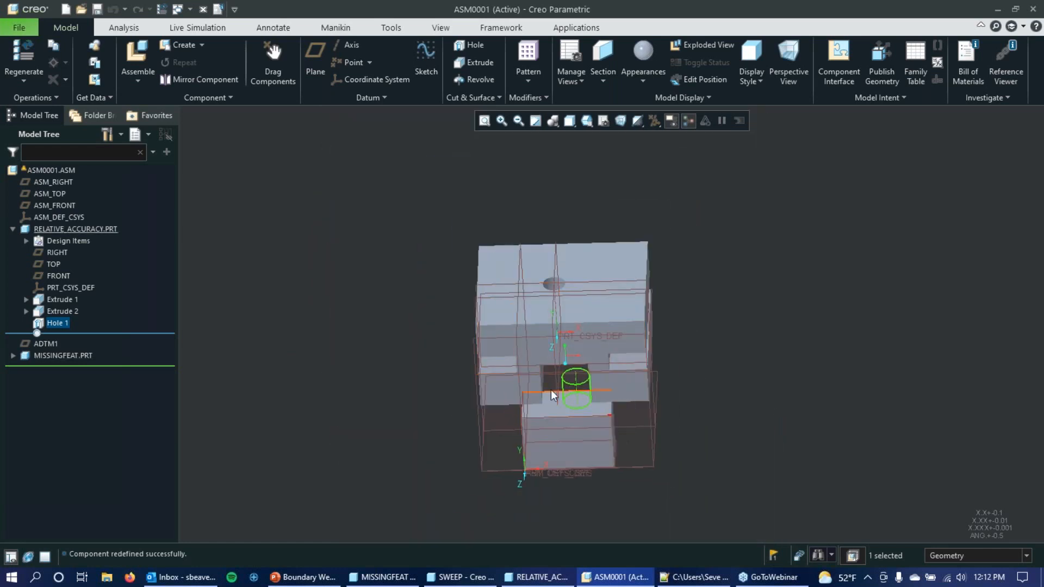
Activate the RELATIVE_ACCURACY part within the assembly and open Hole 1's definition to examine its offset references to MISSINGFEAT
left_click(44, 229)
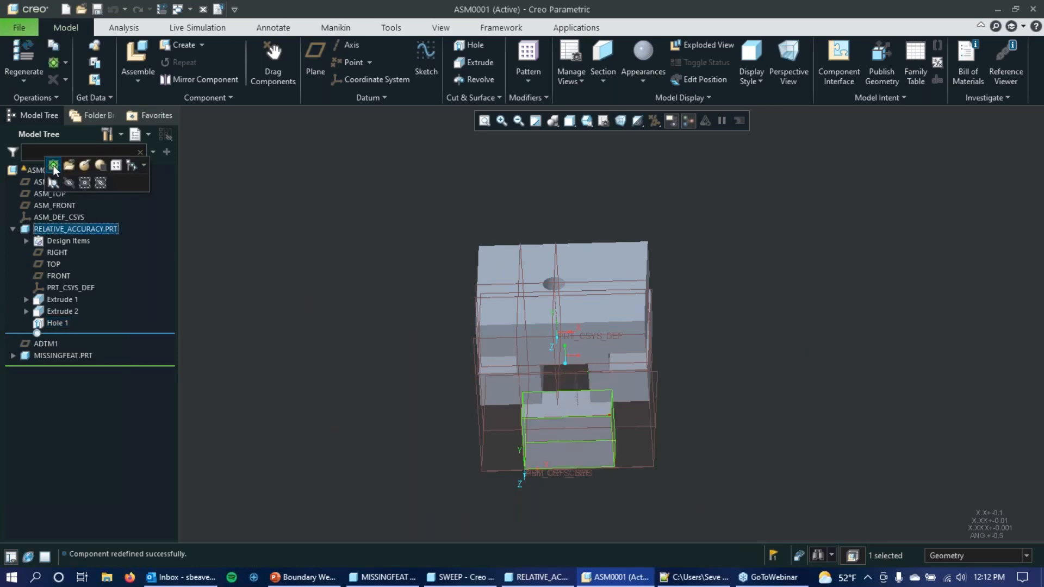
left_click(53, 165)
left_click(59, 323)
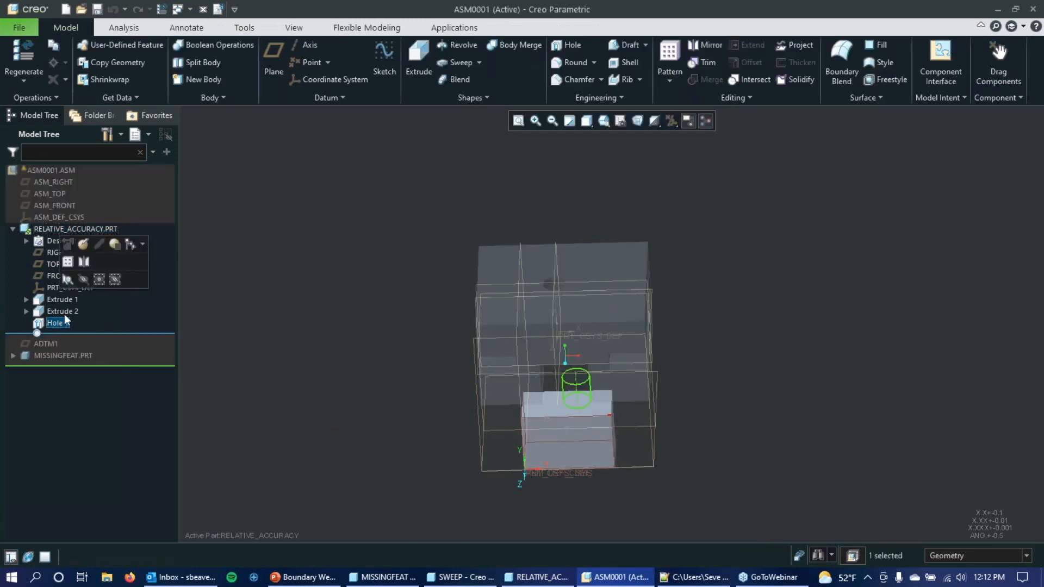
left_click(84, 244)
middle_click_drag(769, 352, 772, 301)
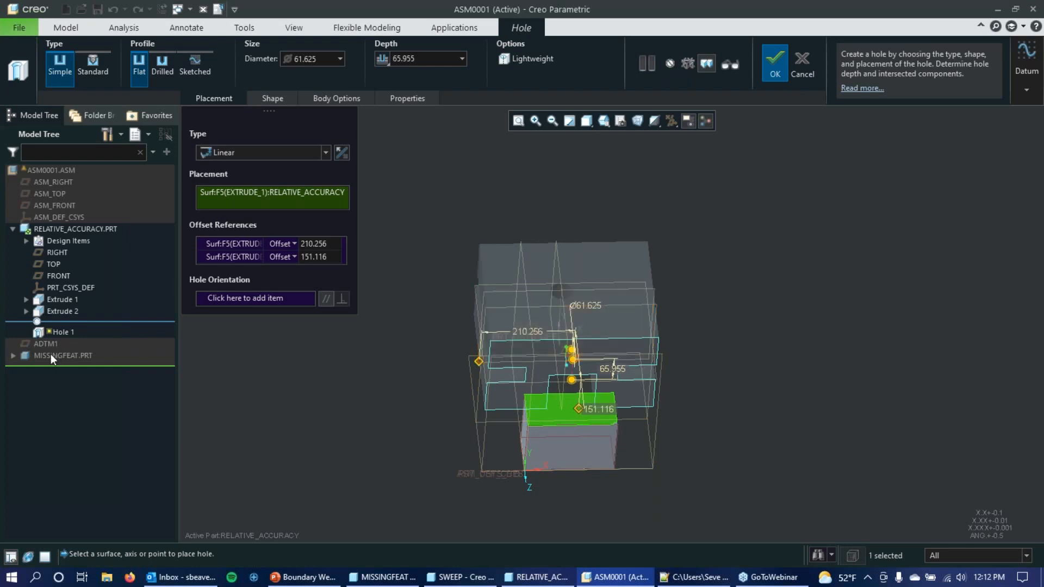
middle_click_drag(826, 332, 772, 348)
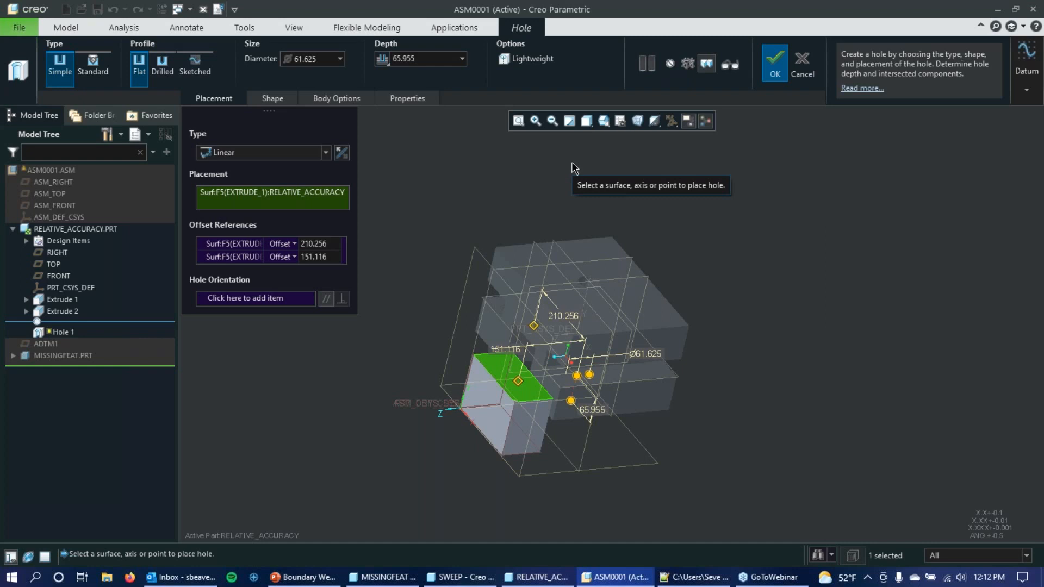
Move Hole 1 onto the block's upper face with offsets of about 180.7 and 0.24, and accept the redefined hole
left_click_drag(570, 361, 511, 374)
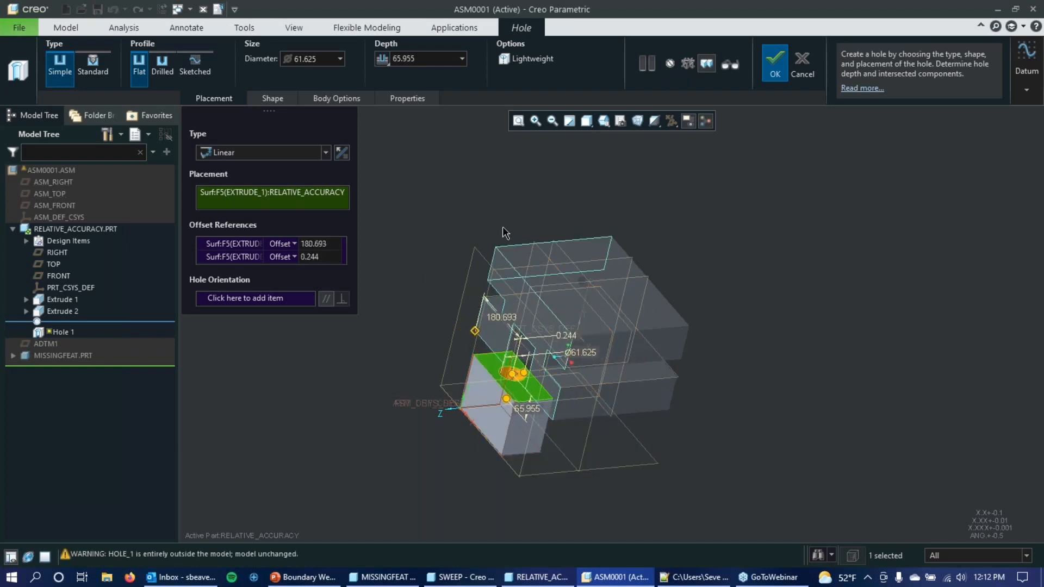
scroll(644, 211, "up", 2)
scroll(592, 250, "down", 3)
mouse_move(569, 268)
middle_mouse_down()
mouse_move(538, 274)
mouse_move(535, 265)
mouse_move(563, 274)
middle_mouse_up()
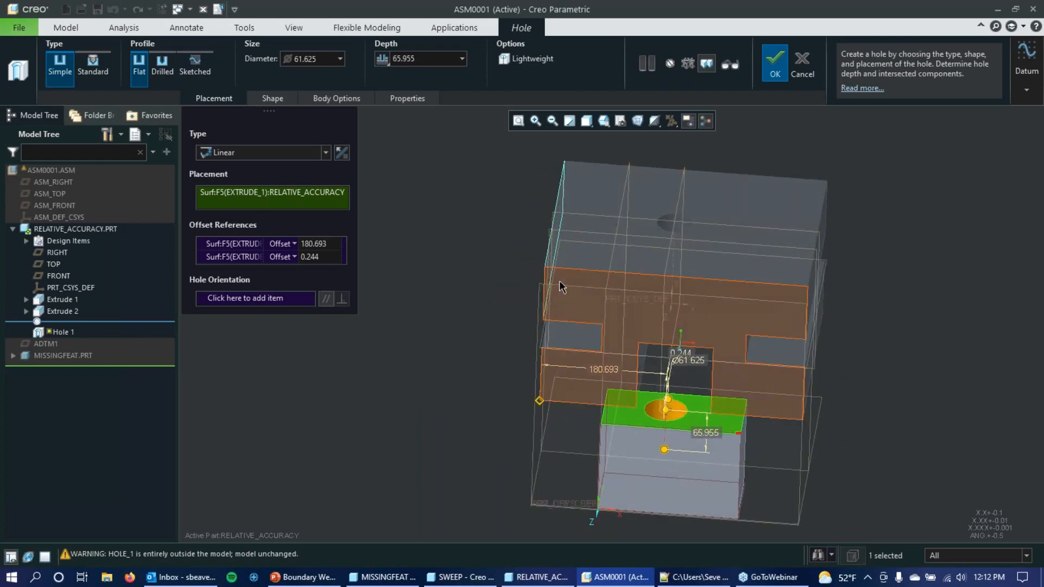
left_click(14, 230)
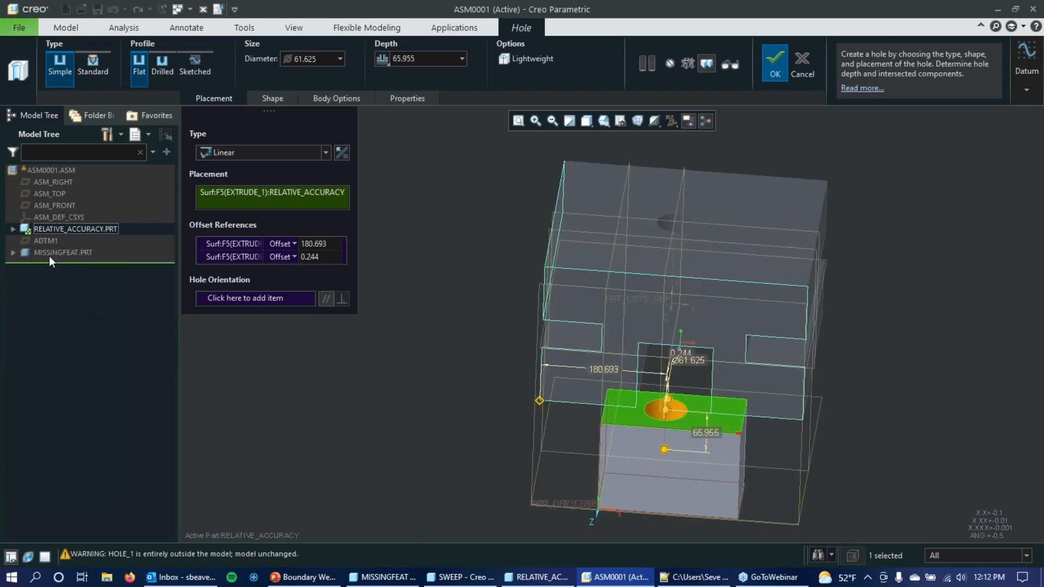
left_click(13, 252)
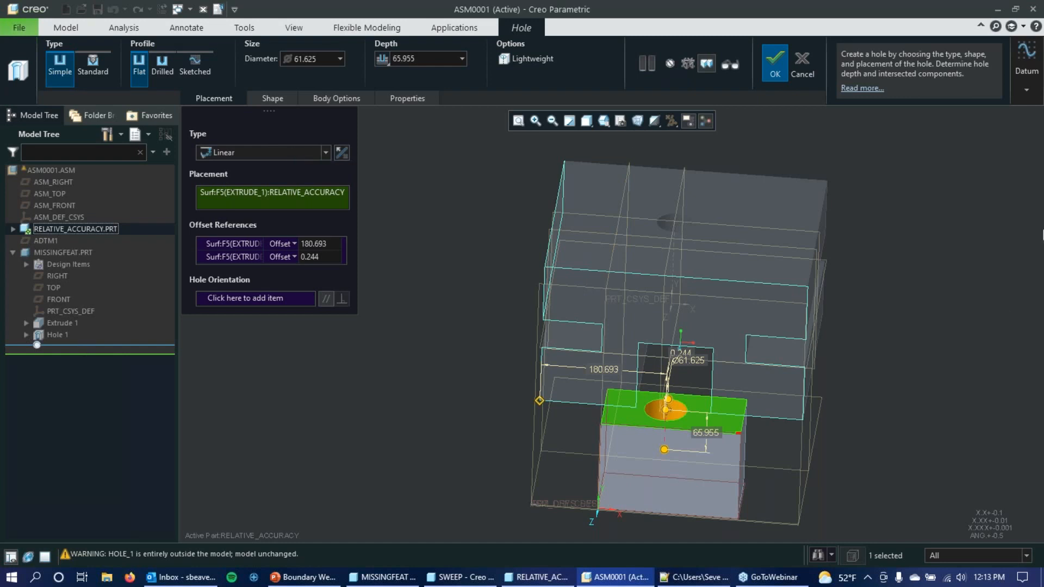
left_click(775, 58)
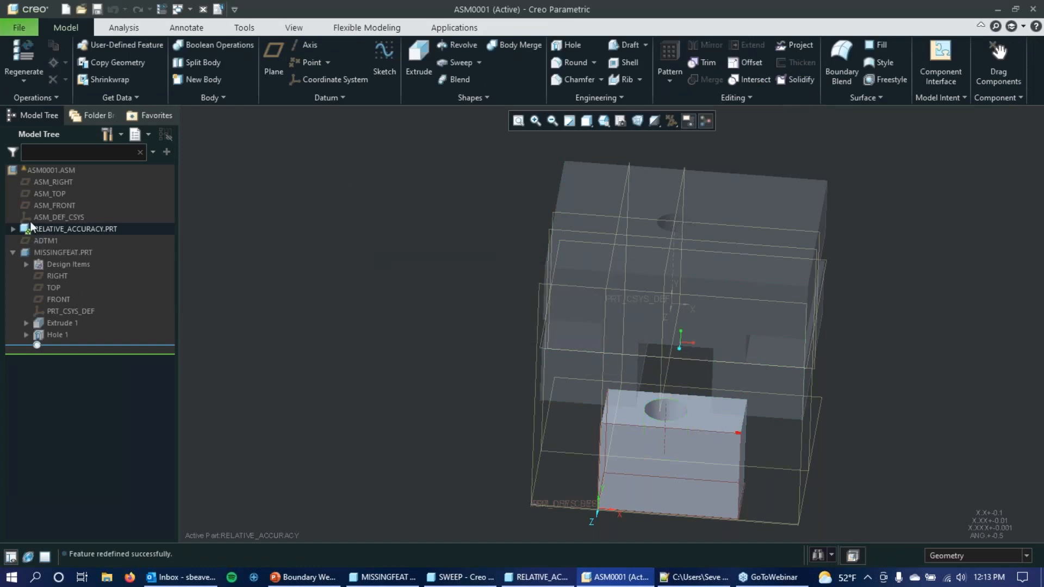
Make the ASM0001 assembly active again and collapse the MISSINGFEAT part's feature list
left_click(52, 171)
left_click(61, 116)
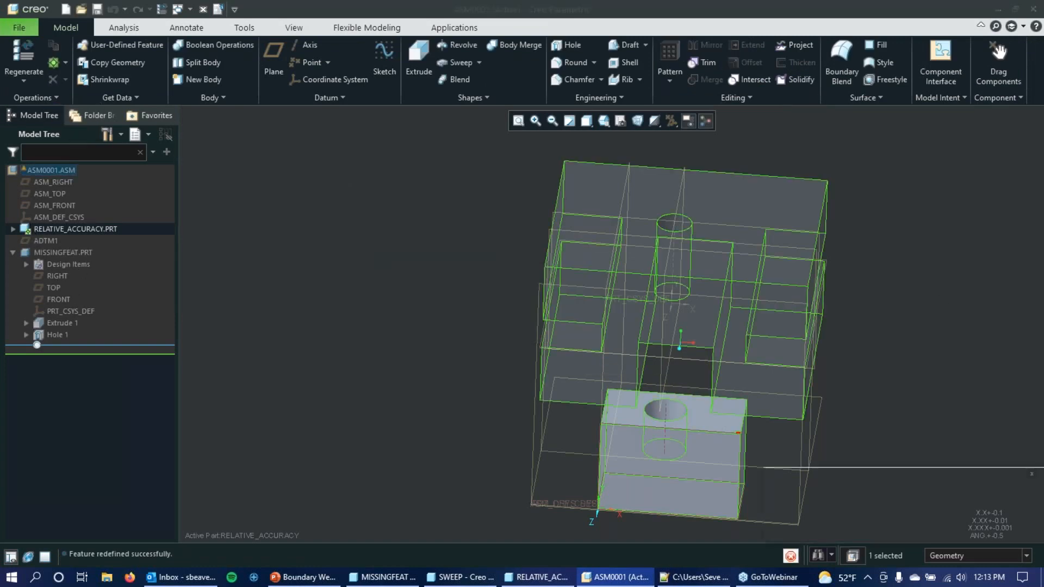
left_click(404, 319)
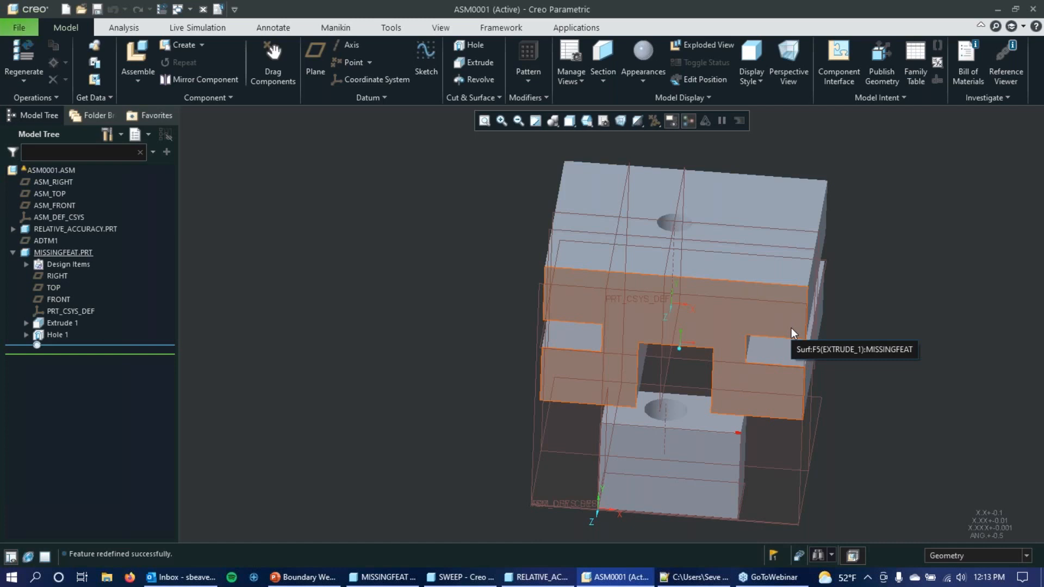
left_click(13, 253)
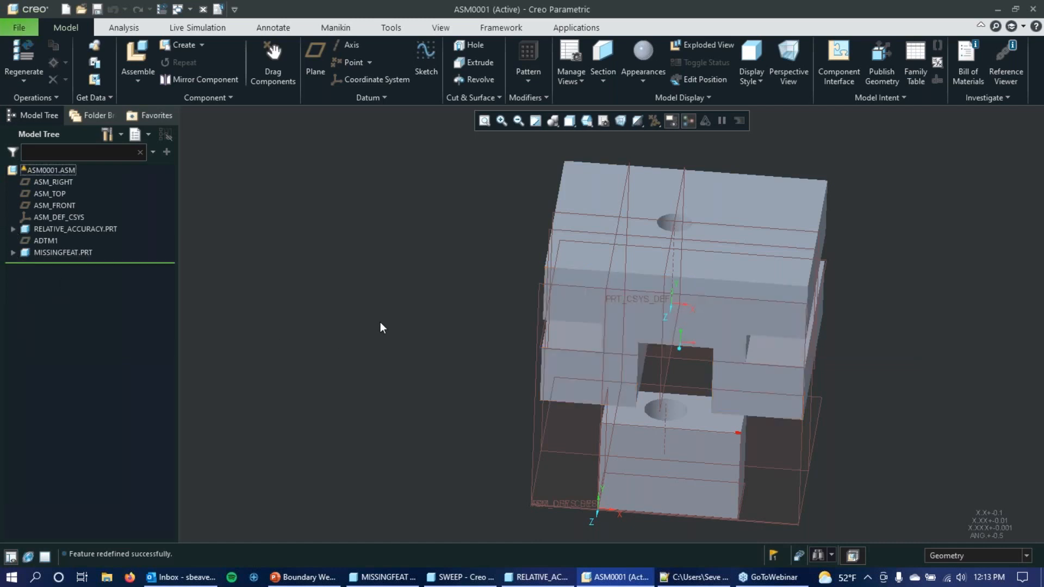
Examine the block's hole against the ADTM1 plane and the front face of the MISSINGFEAT part
middle_click_drag(661, 419, 668, 469)
left_click(632, 419)
middle_click_drag(631, 419, 564, 460)
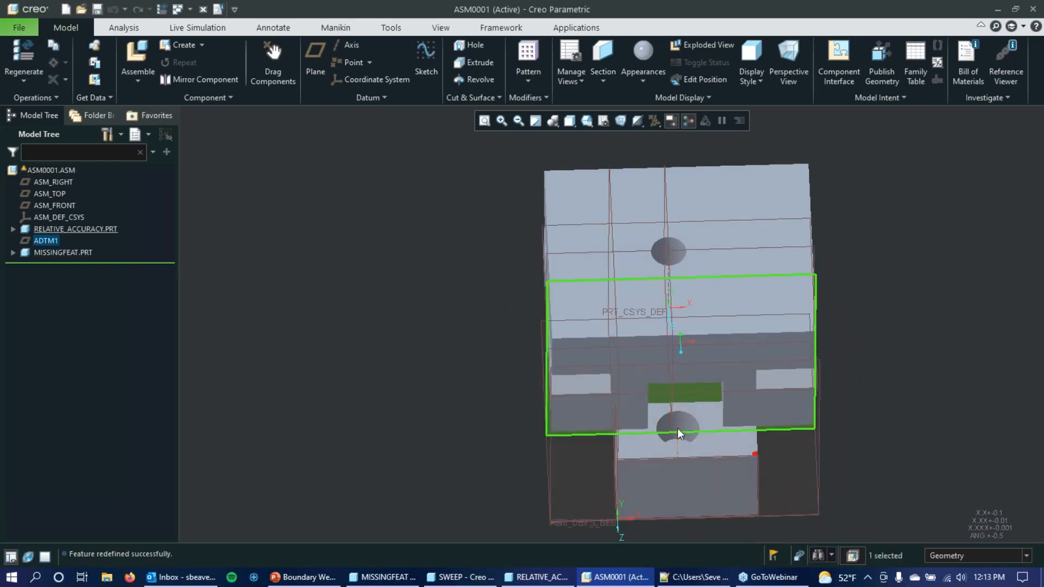
middle_click_drag(430, 411, 407, 387)
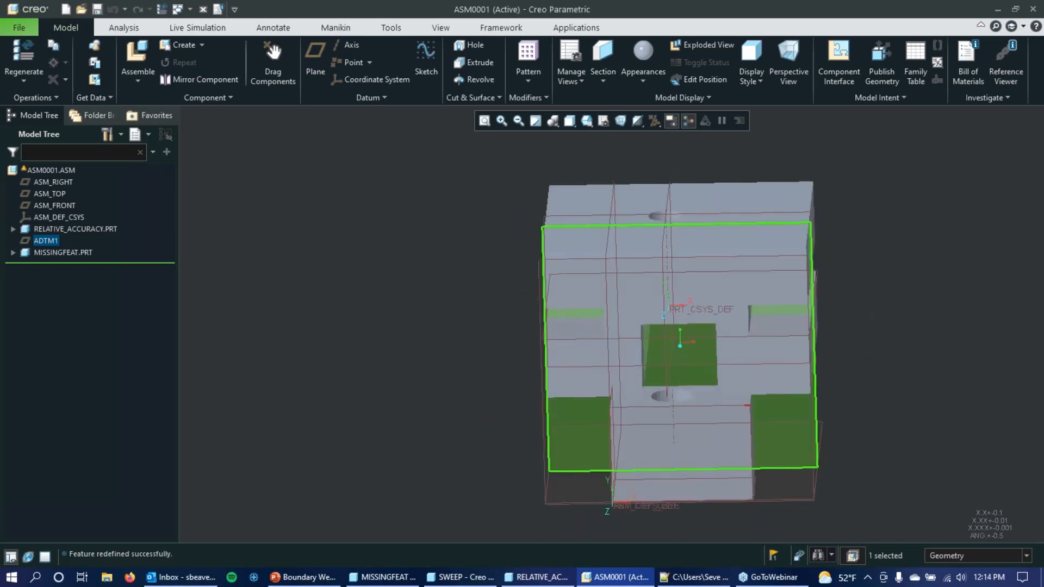
left_click(713, 267)
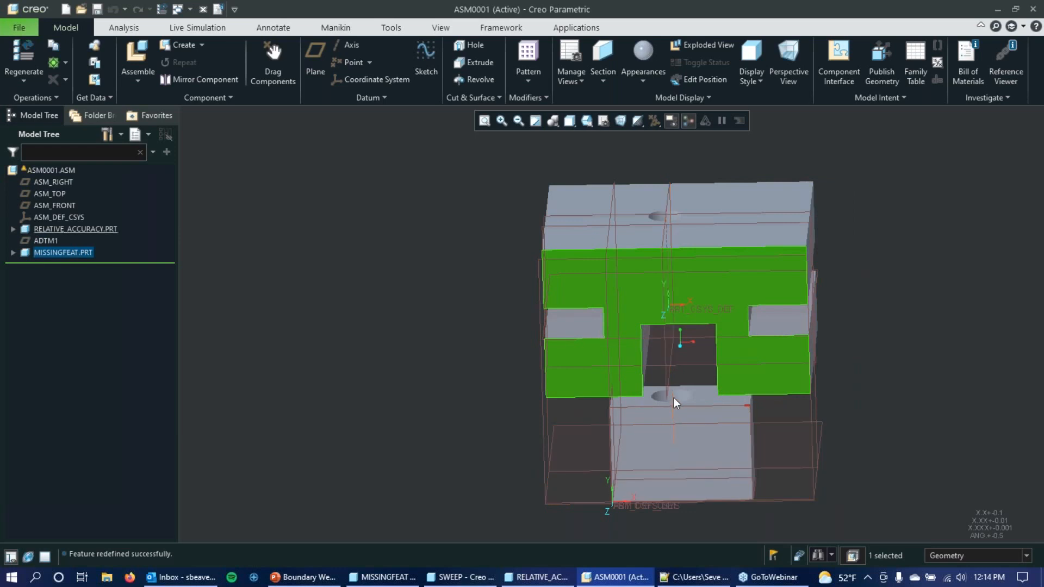
left_click(402, 188)
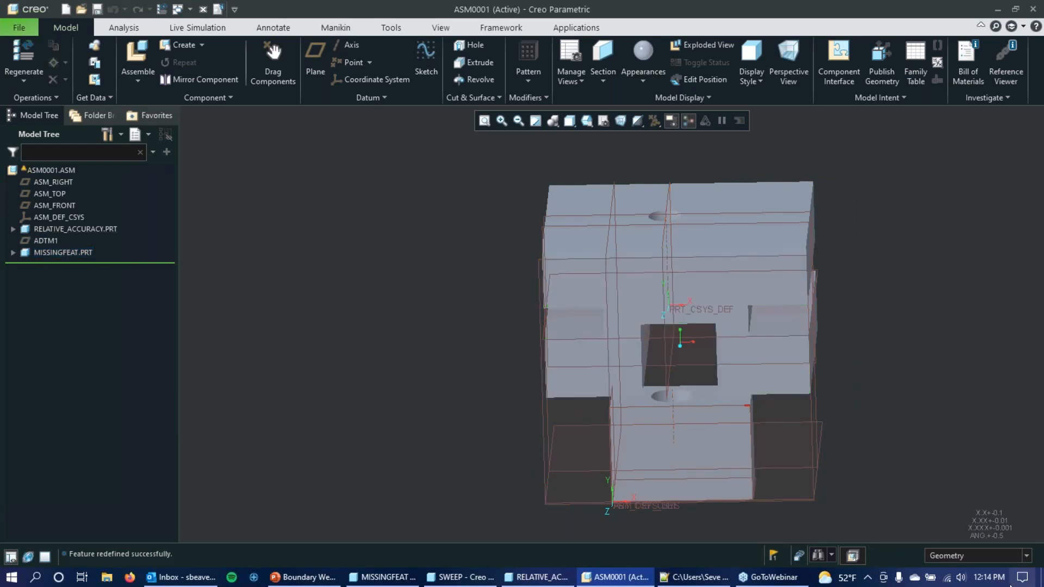
Check the assembly's circular references notification, dismiss it and view the whole assembly
left_click(773, 555)
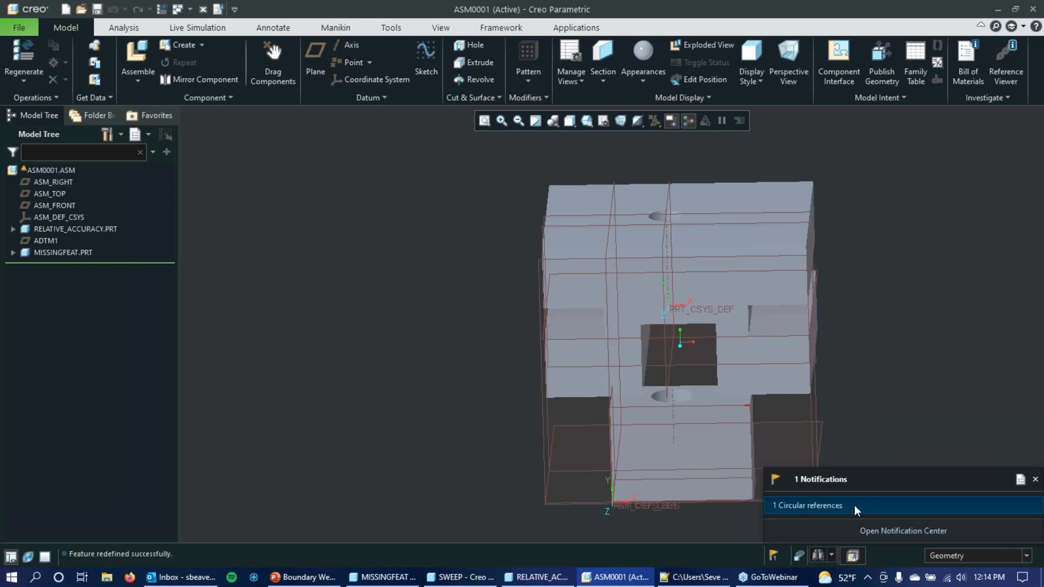
left_click(1035, 480)
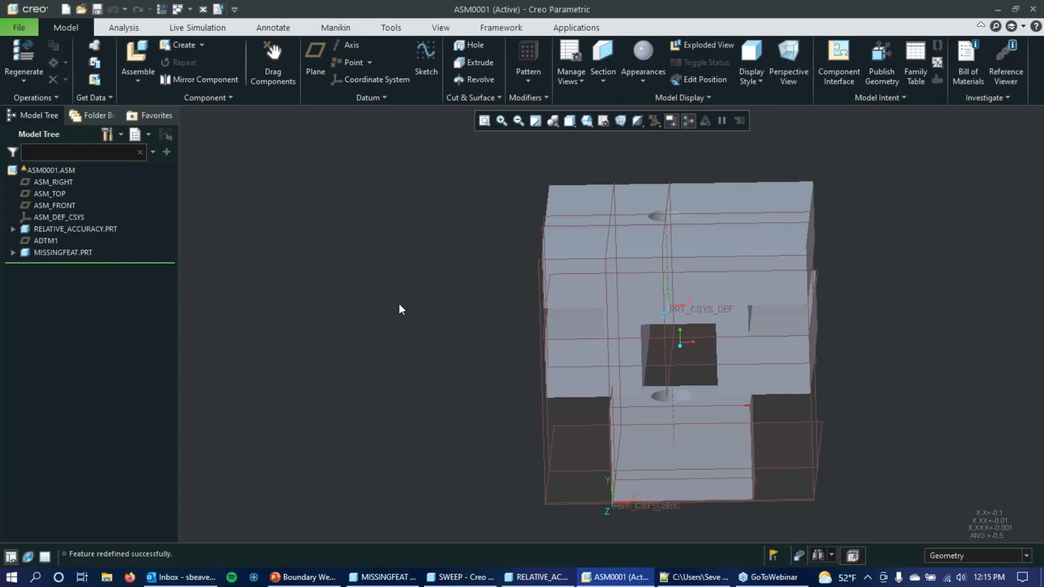
scroll(397, 299, "down", 3)
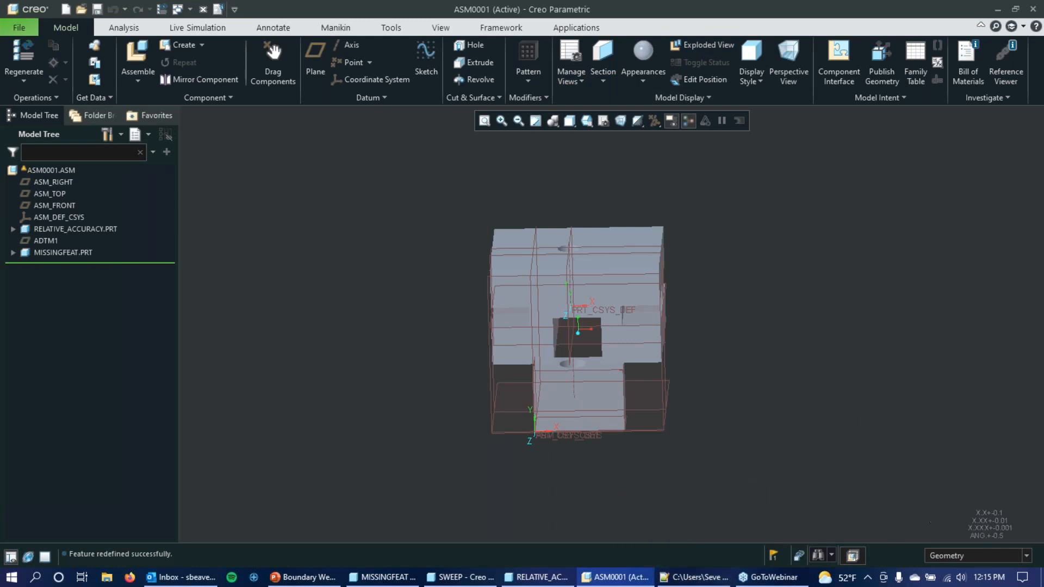
Examine the ASM0001 circular references entry in the Notification Center and close it
left_click(773, 555)
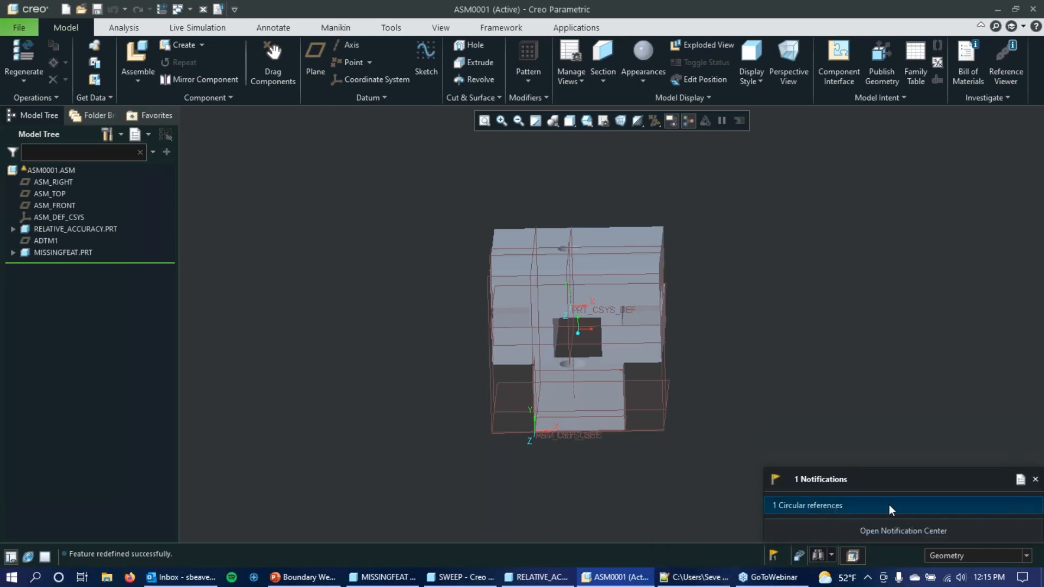
left_click(840, 505)
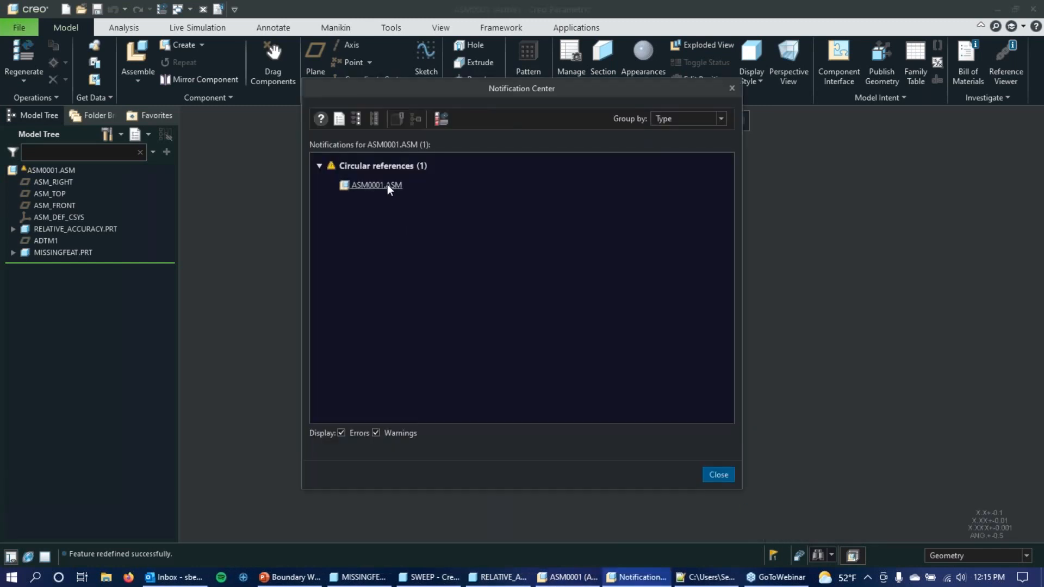
left_click(316, 165)
left_click(364, 184)
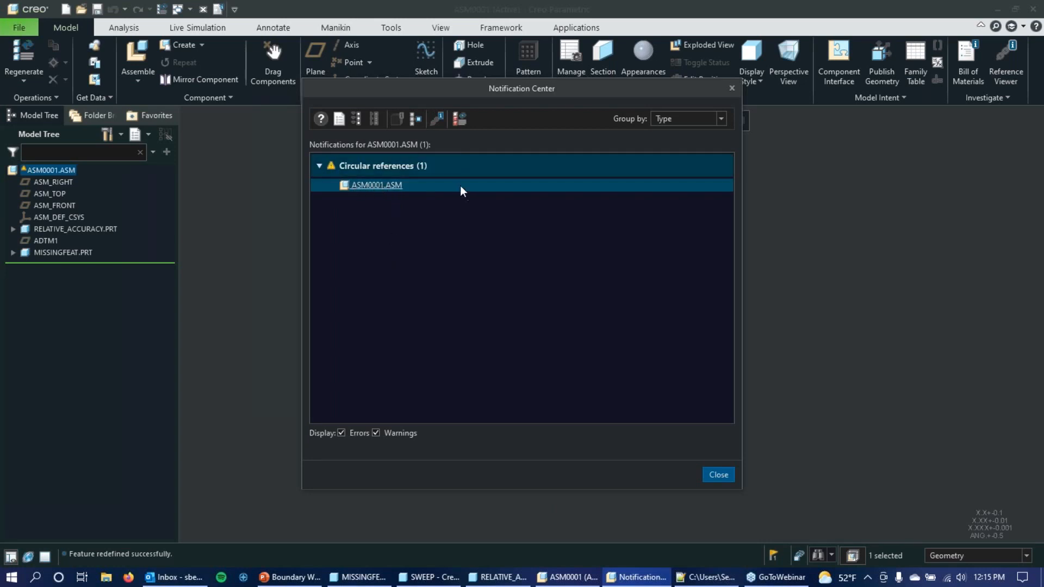
left_click(733, 89)
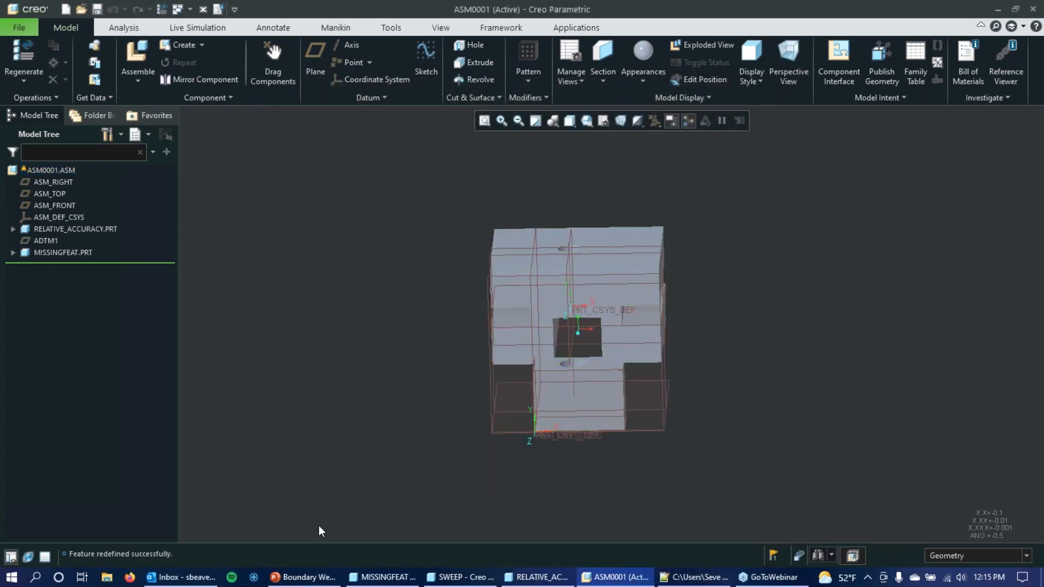
Switch to Notepad++ and review the chain of circular reference entries in the asm0001.crc report
left_click(693, 577)
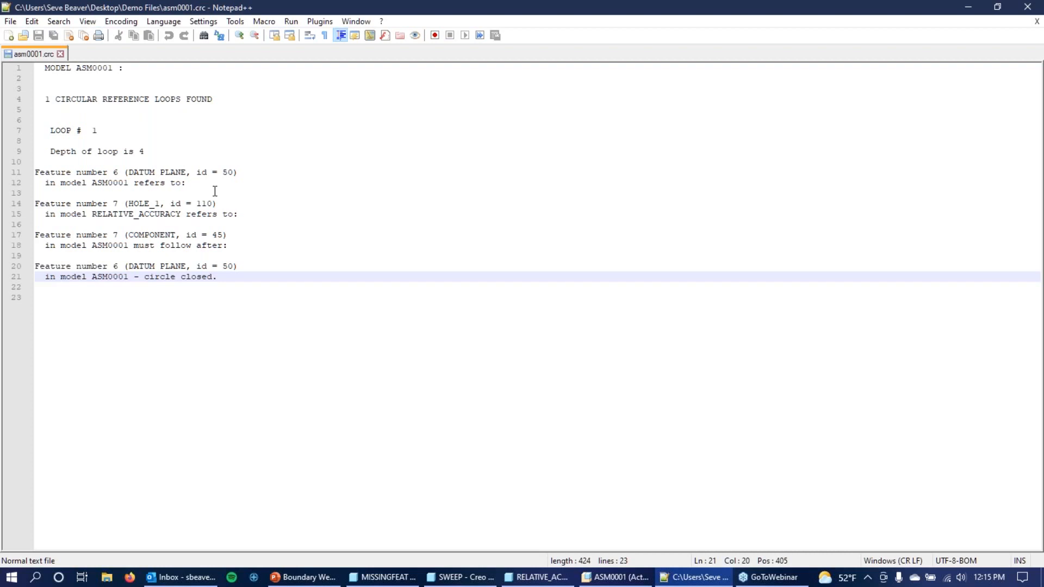
left_click_drag(81, 174, 214, 277)
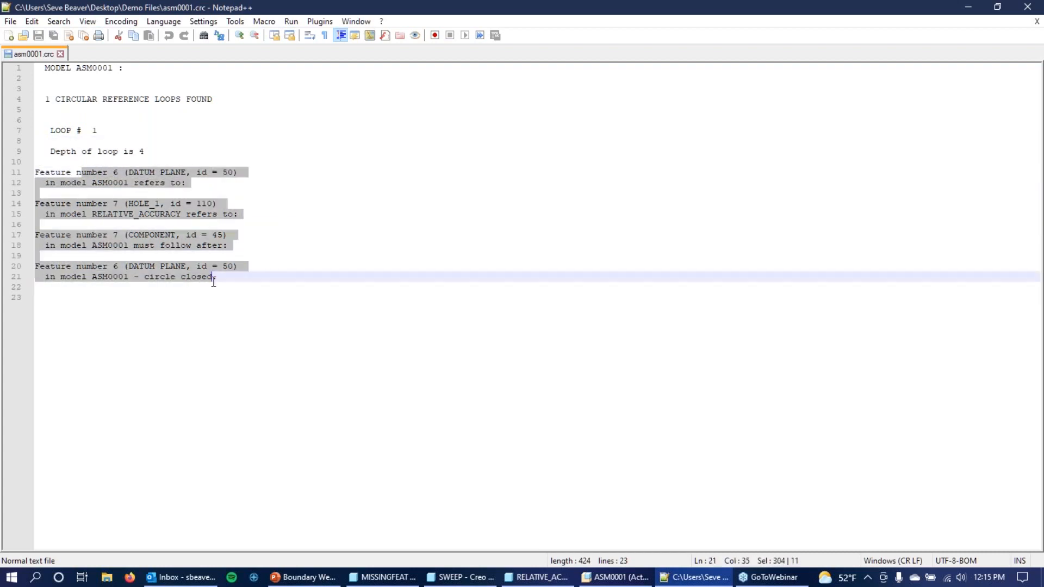
left_click(319, 244)
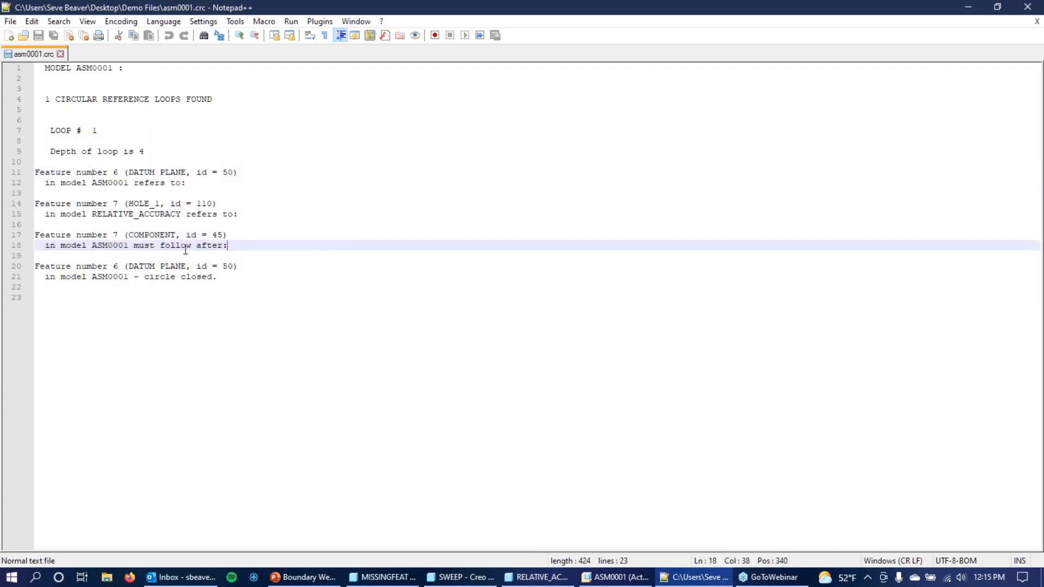
left_click_drag(36, 162, 288, 330)
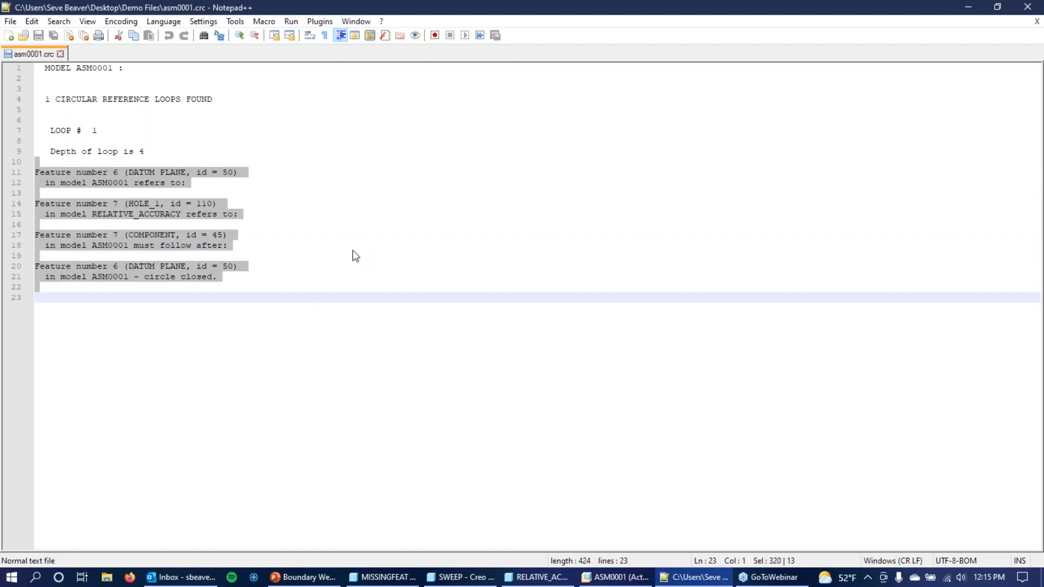
left_click(351, 250)
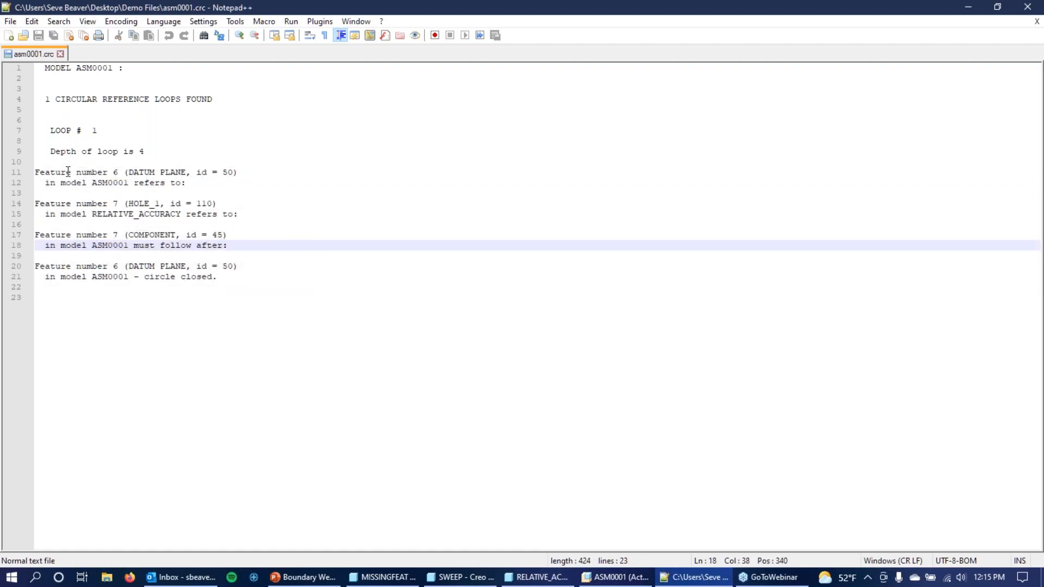
Examine the report's first loop entry, the datum plane feature number 6 with id 50
left_click_drag(35, 172, 121, 174)
left_click_drag(200, 172, 237, 177)
left_click(363, 197)
left_click(75, 173)
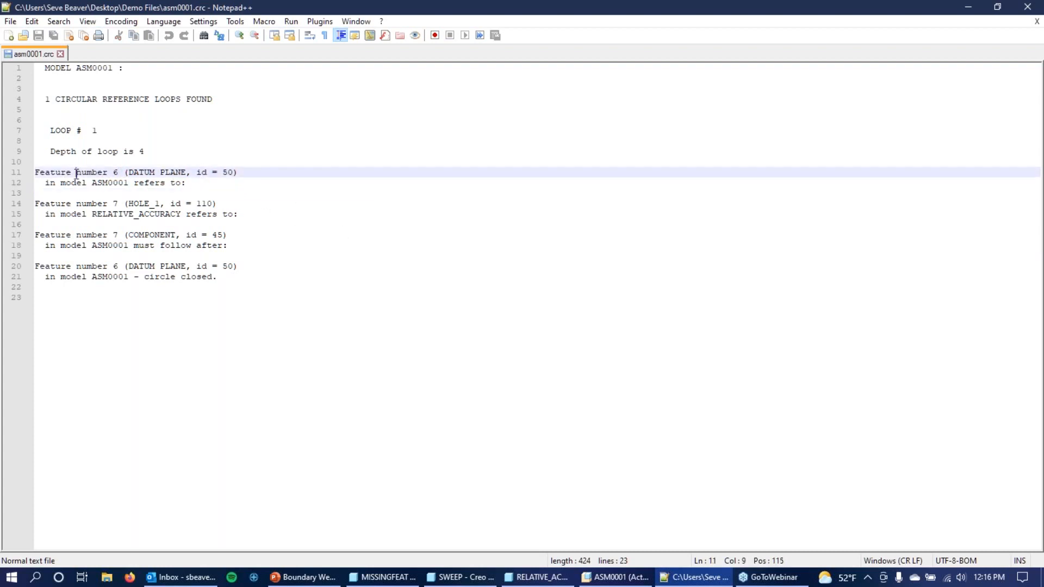
left_click(154, 172)
left_click(111, 171)
left_click(176, 173)
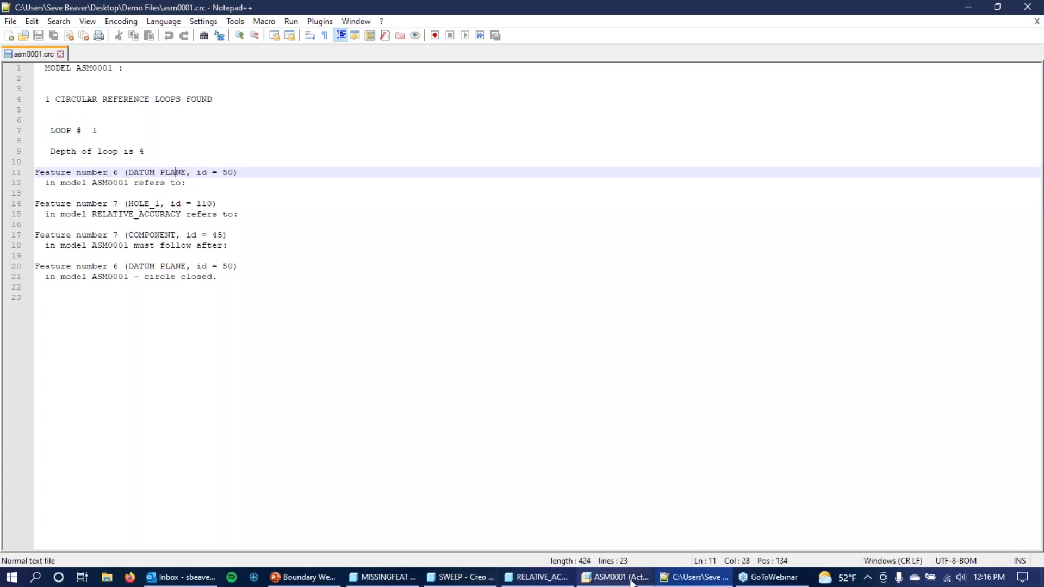
Switch back to the ASM0001 assembly in Creo and add the Feat # and Feat ID columns to the Model Tree
mouse_move(637, 585)
left_click(712, 530)
left_click(139, 135)
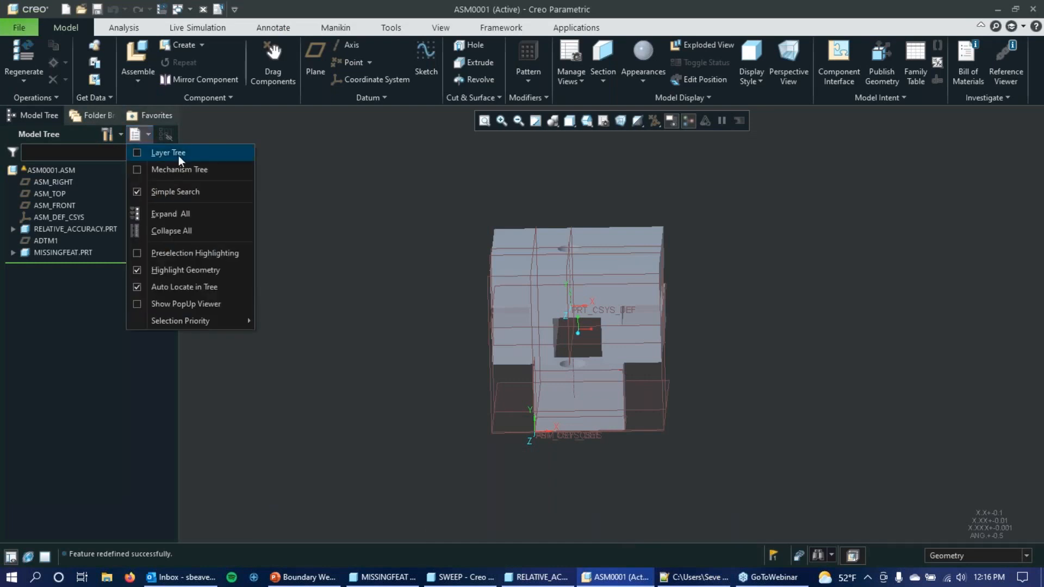
left_click(117, 135)
left_click(117, 135)
left_click(144, 170)
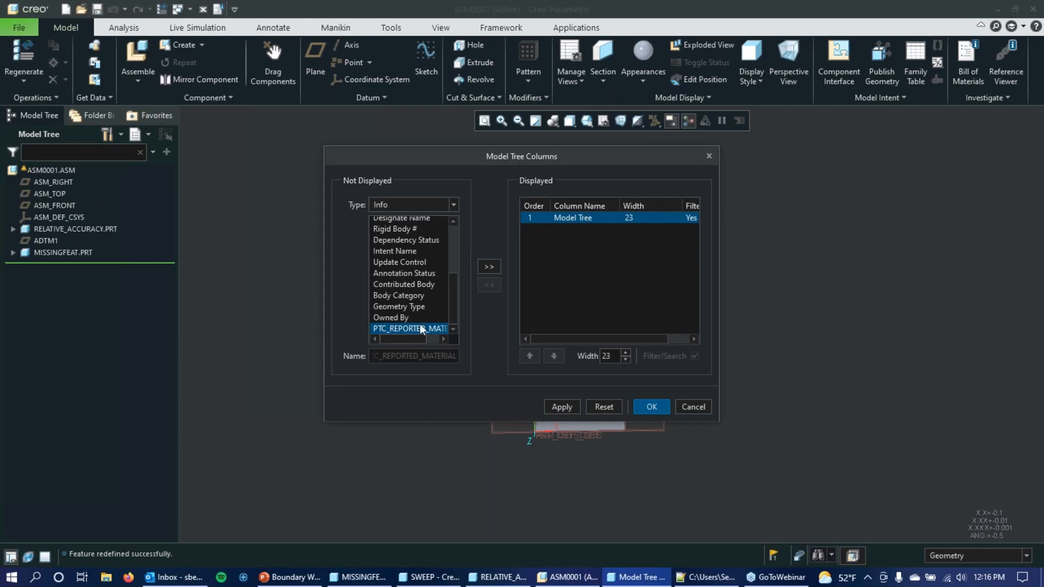
scroll(419, 324, "up", 5)
left_click(404, 255)
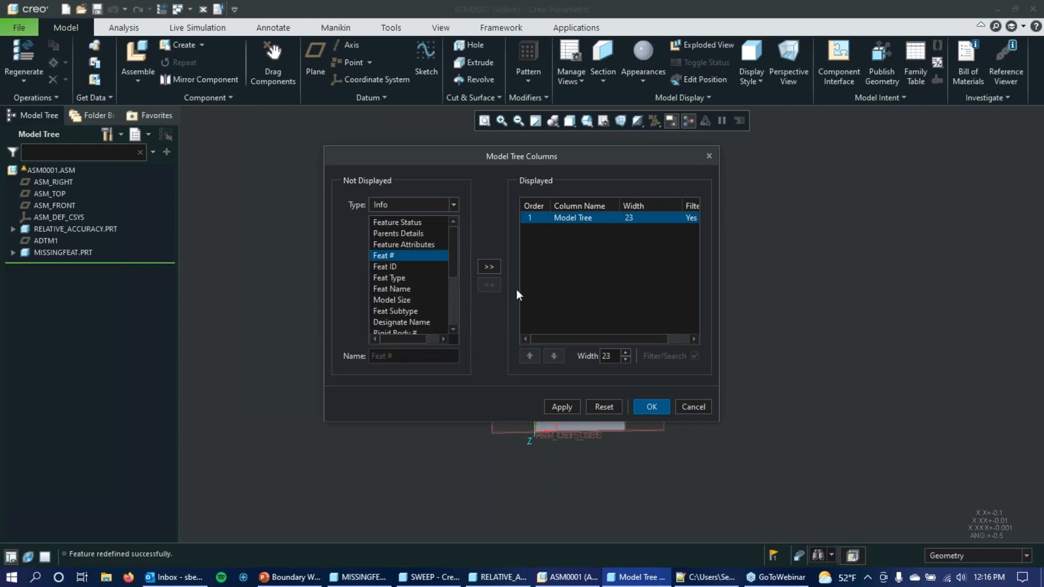
left_click(489, 266)
left_click(489, 267)
left_click(652, 408)
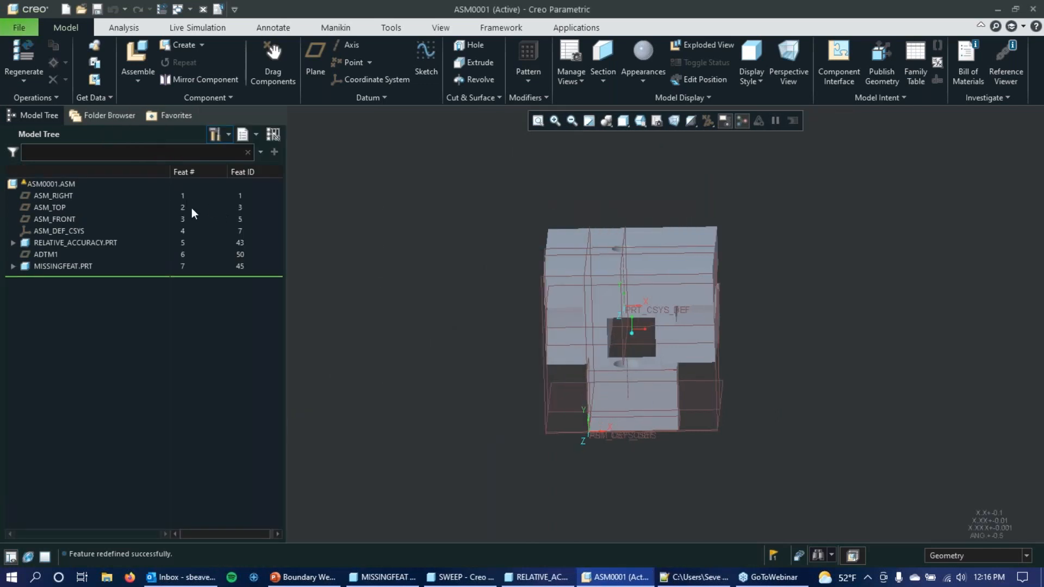
Expand the RELATIVE_ACCURACY part, locate ADTM1 by its feature number and ID, and compare it with the report's datum plane entry in Notepad++
left_click(12, 242)
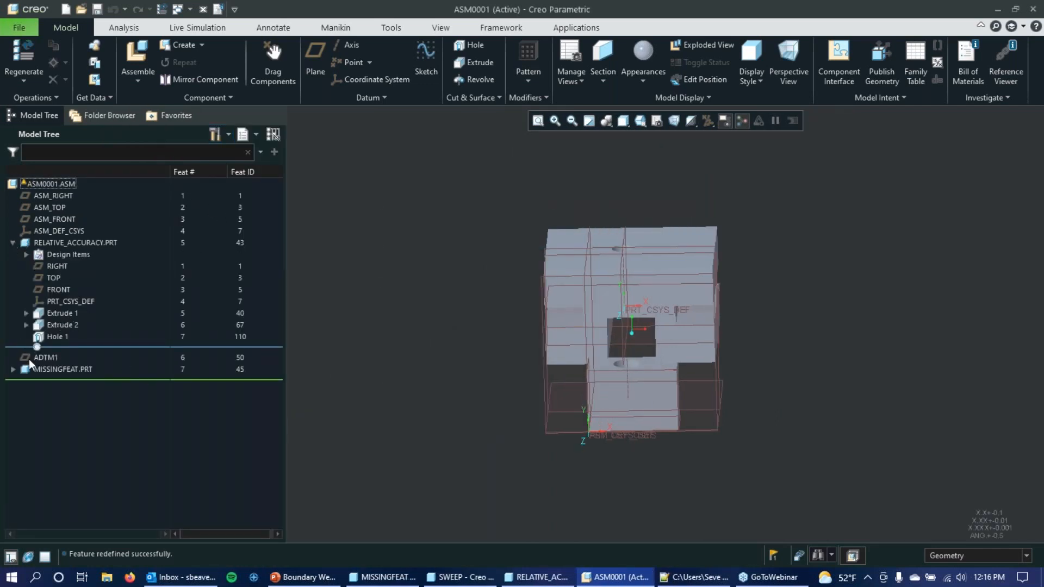
left_click(51, 356)
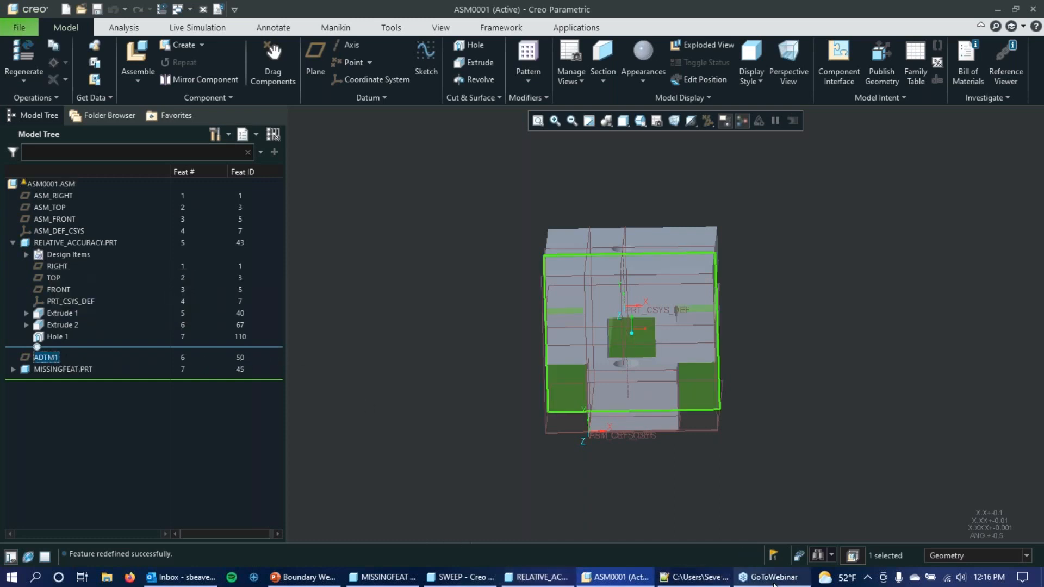
left_click(693, 577)
left_click_drag(113, 173, 241, 172)
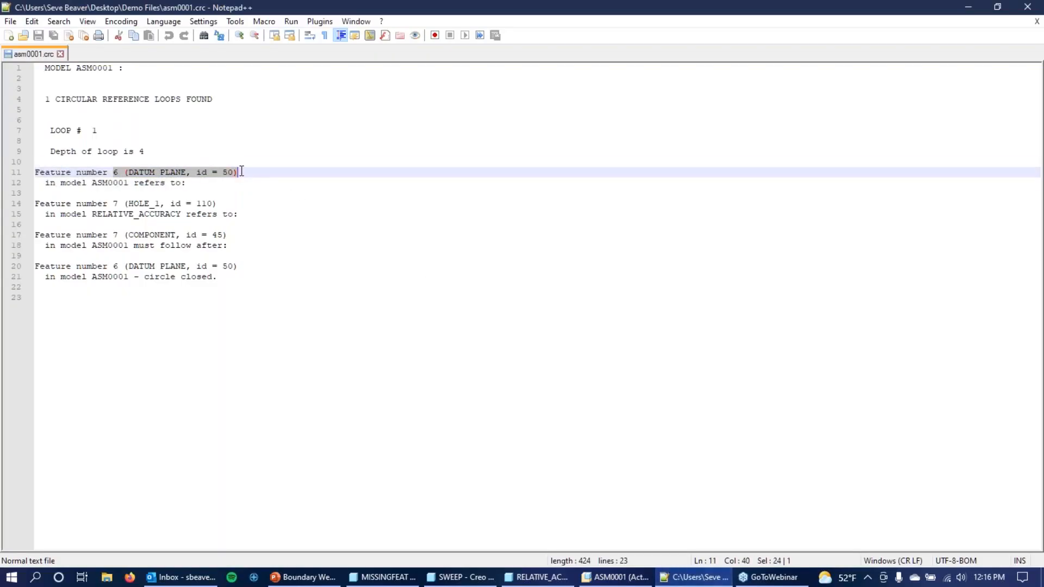
left_click(479, 198)
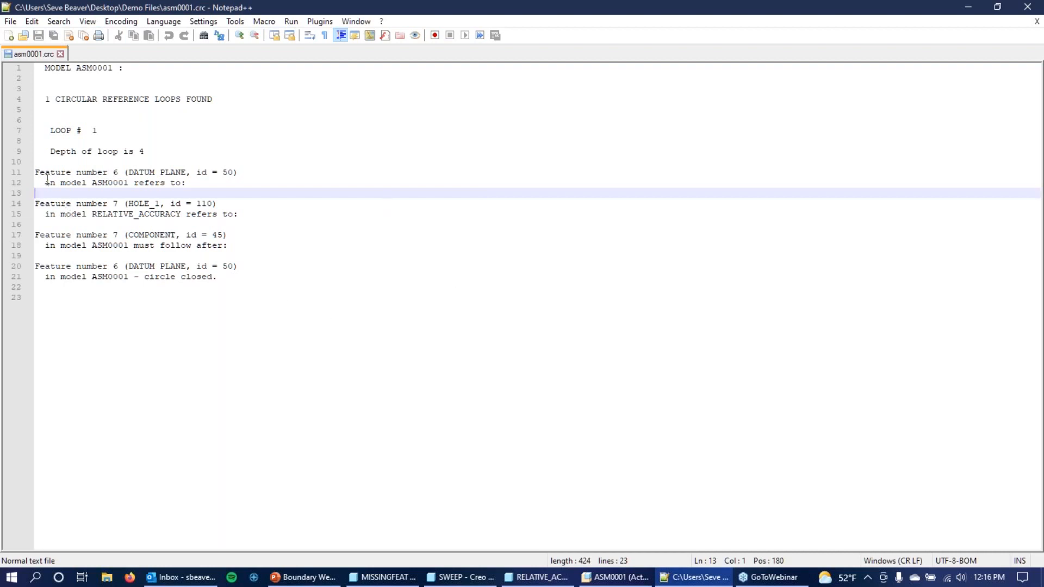
Trace the reported loop through the datum plane, HOLE_1 and component entries to see how they refer to each other
left_click_drag(45, 172, 233, 278)
left_click(338, 226)
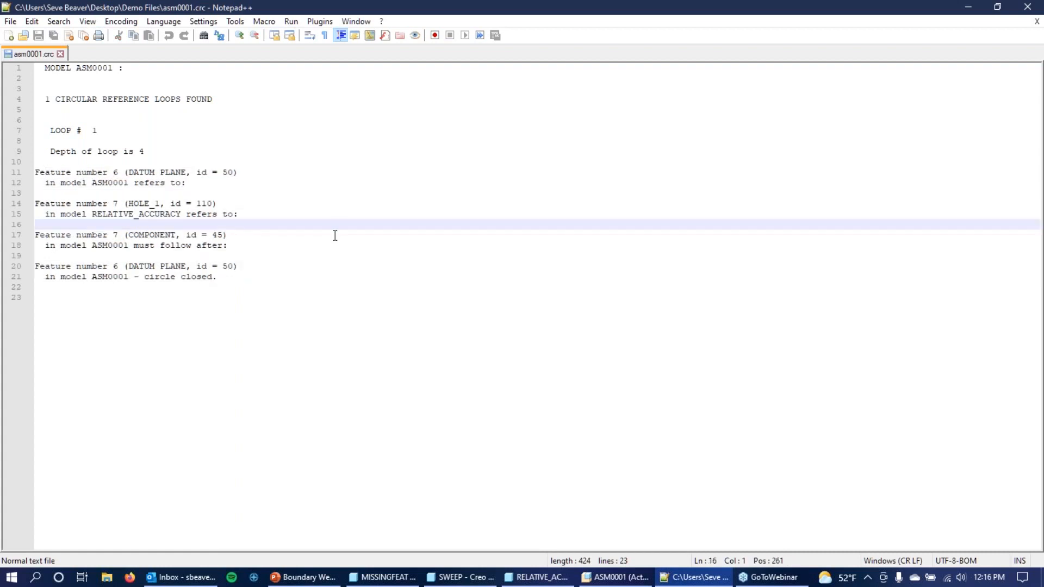
left_click(69, 235)
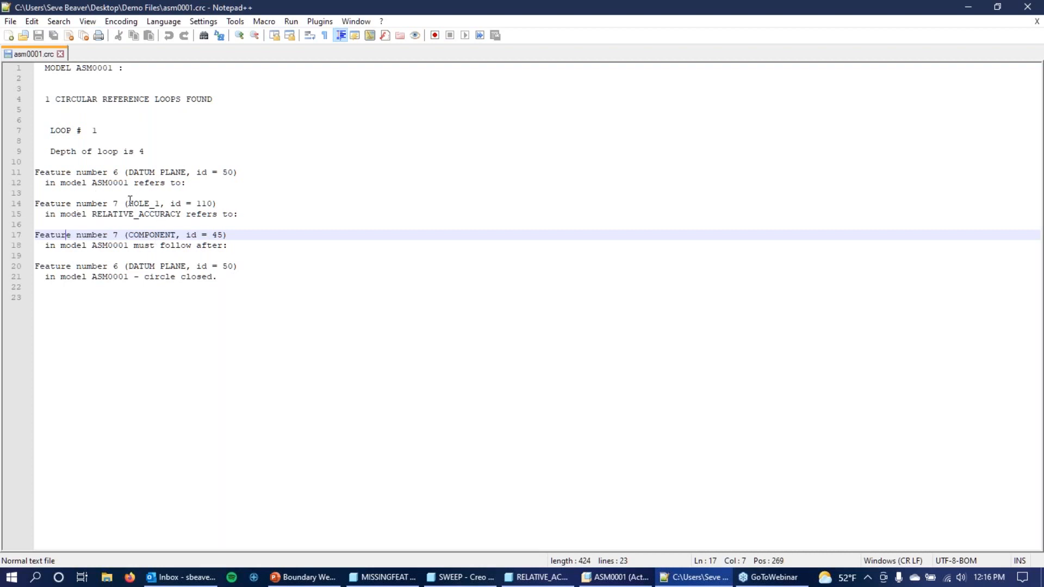
left_click_drag(130, 203, 177, 204)
left_click(155, 206)
left_click_drag(128, 235, 256, 247)
left_click_drag(82, 204, 238, 214)
left_click_drag(76, 172, 189, 185)
left_click(244, 172)
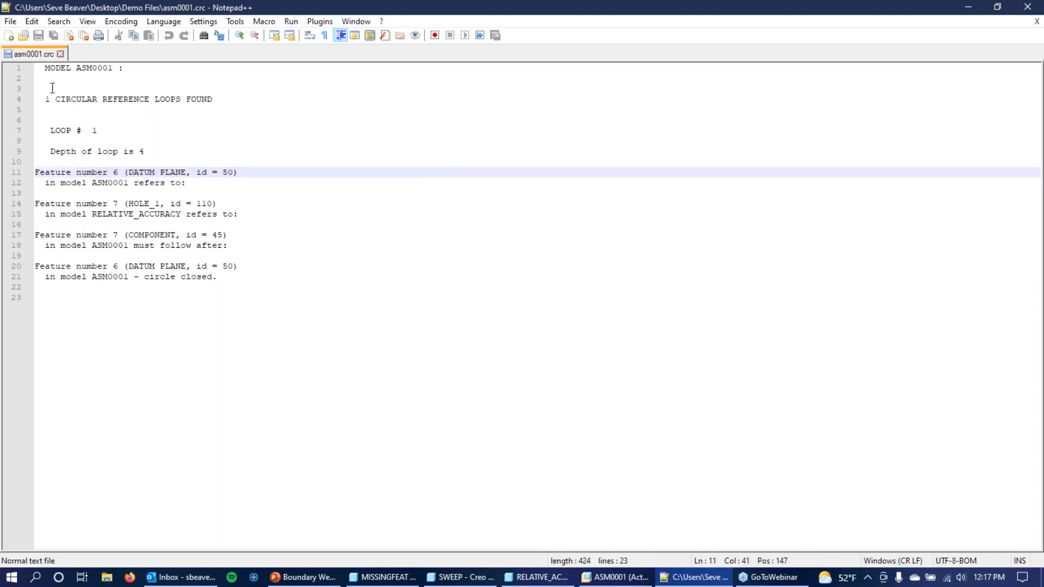
Review the report's loop count line, the full chain and the HOLE_1 entry in RELATIVE_ACCURACY
left_click_drag(45, 99, 252, 100)
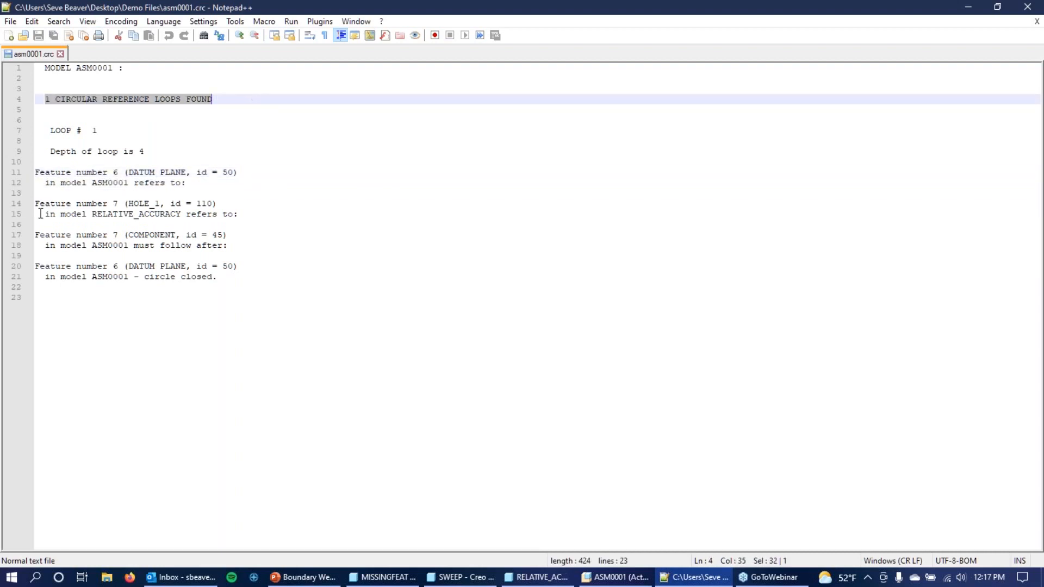
left_click_drag(36, 172, 388, 272)
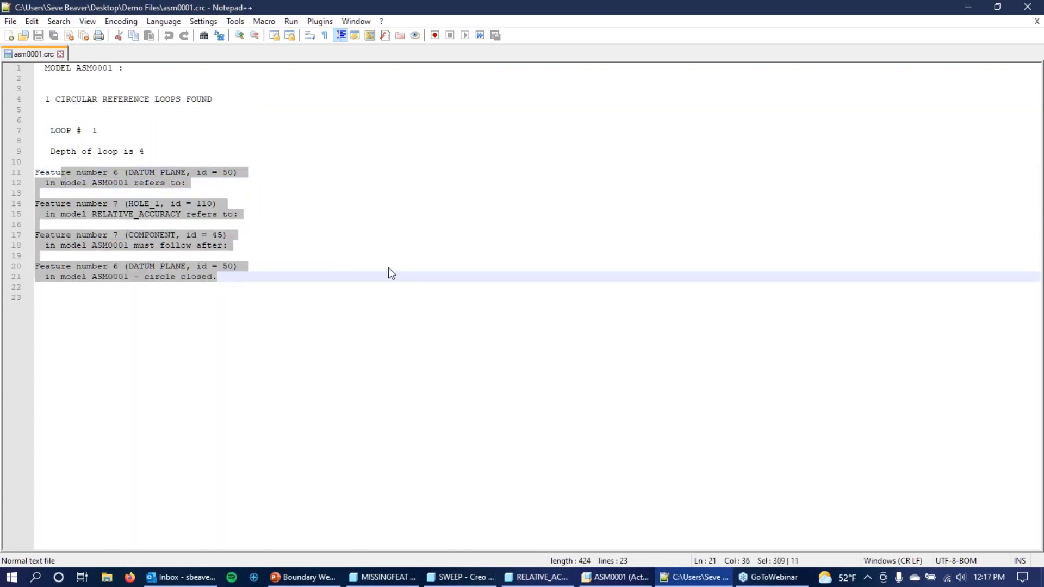
left_click(388, 266)
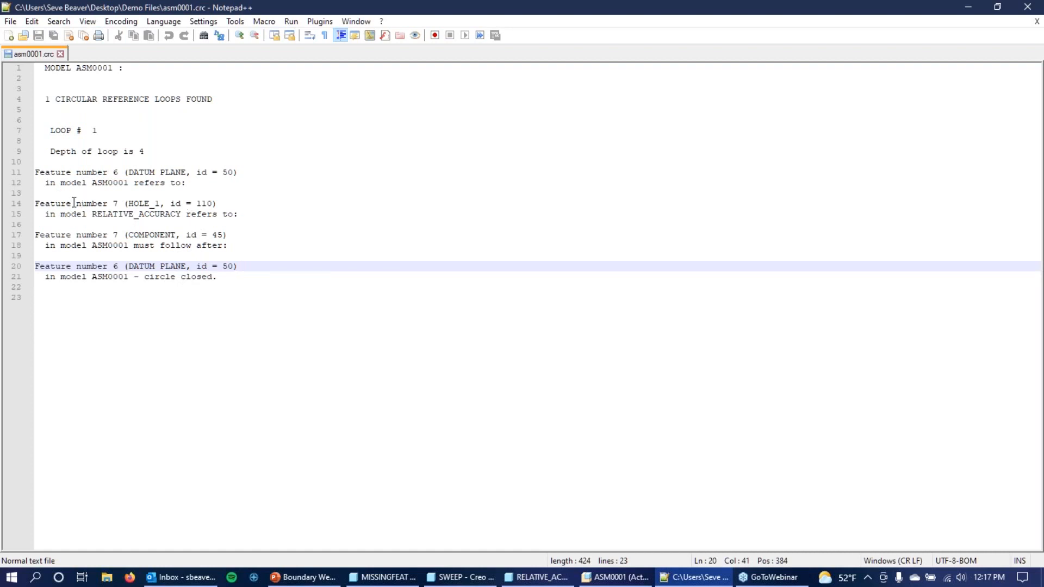
left_click_drag(36, 205, 238, 215)
left_click(271, 215)
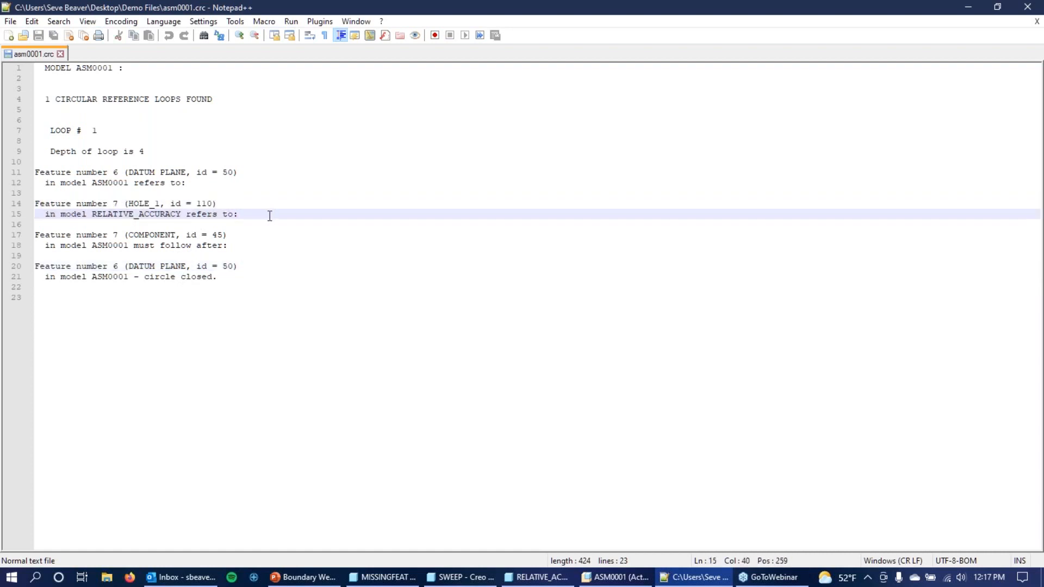
left_click_drag(126, 204, 229, 203)
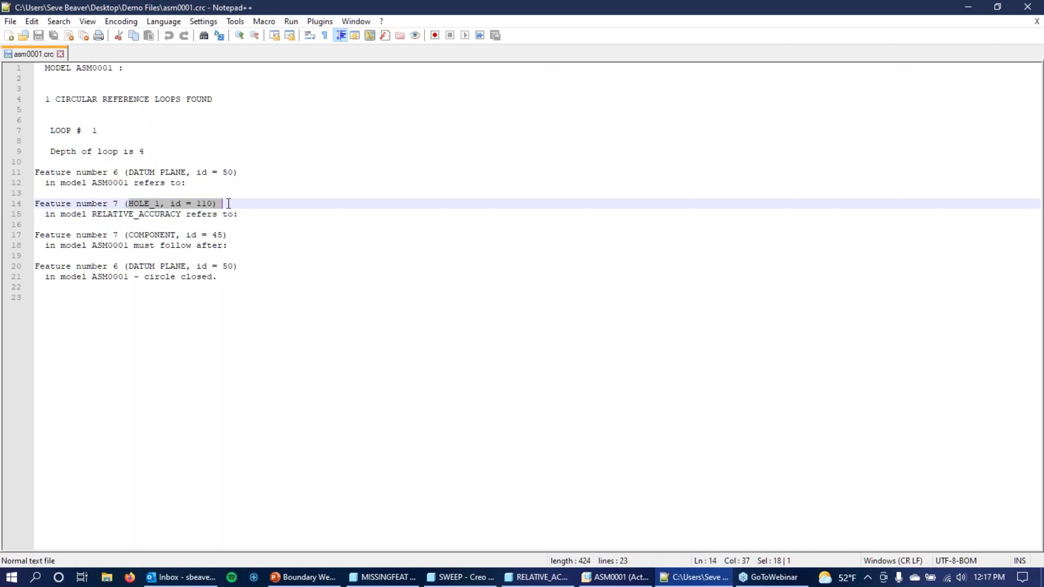
left_click_drag(93, 203, 232, 204)
left_click(264, 203)
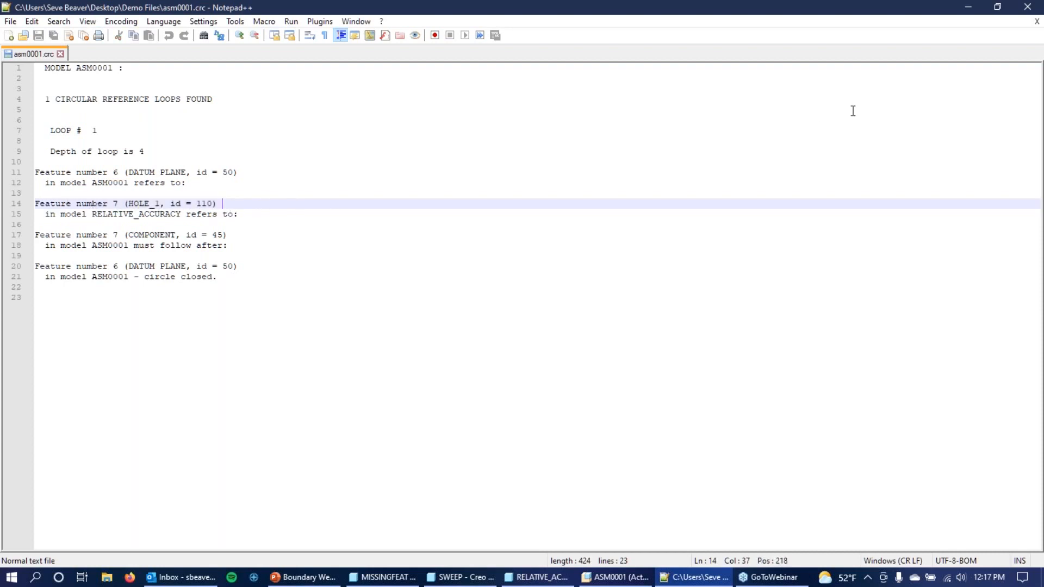
Return to Creo, redefine Hole 1 of RELATIVE_ACCURACY and reattach its 180.693 offset reference to the part's RIGHT plane
left_click(967, 7)
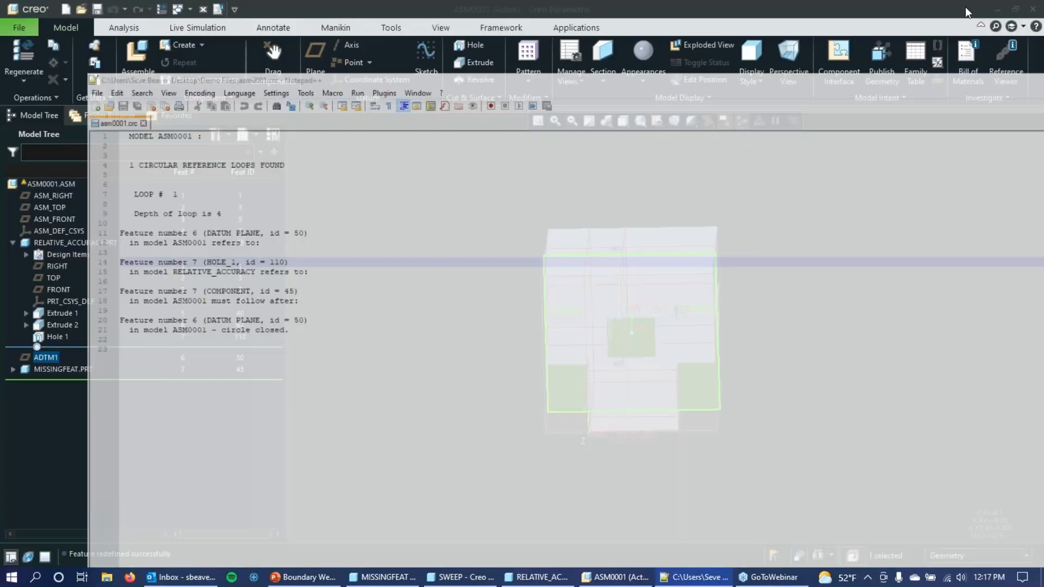
left_click(140, 345)
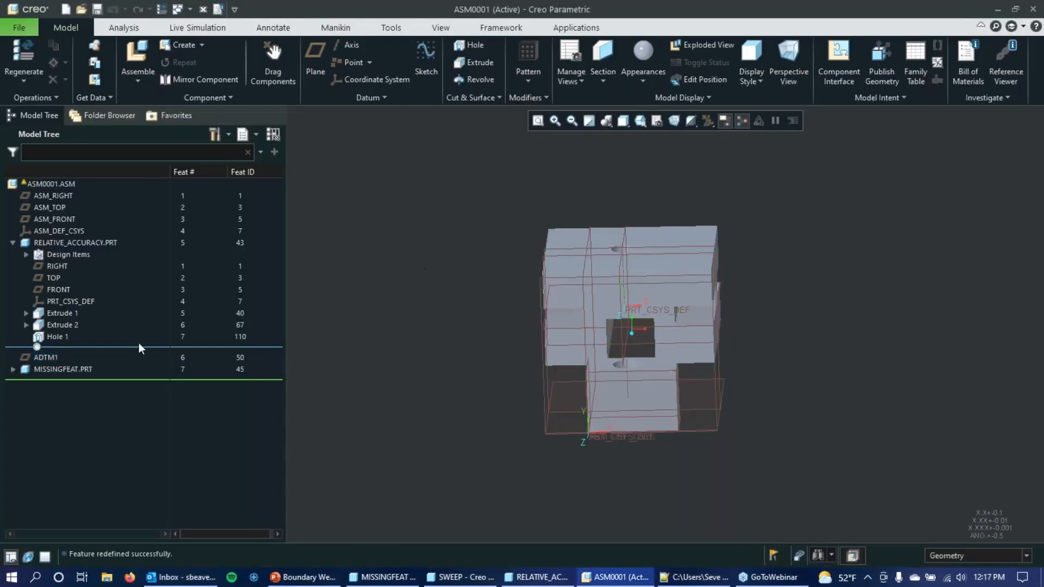
left_click(57, 337)
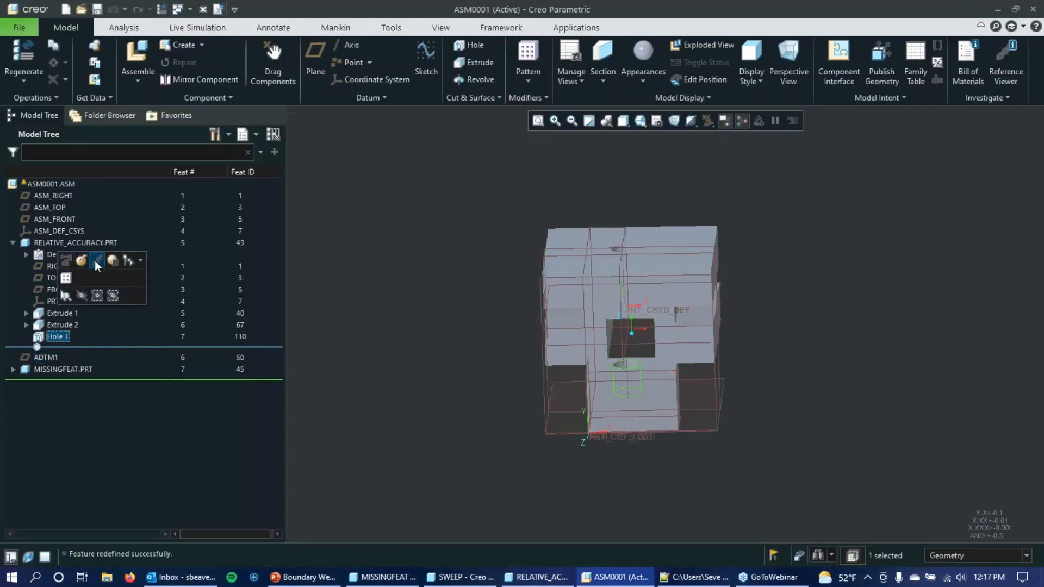
left_click(81, 261)
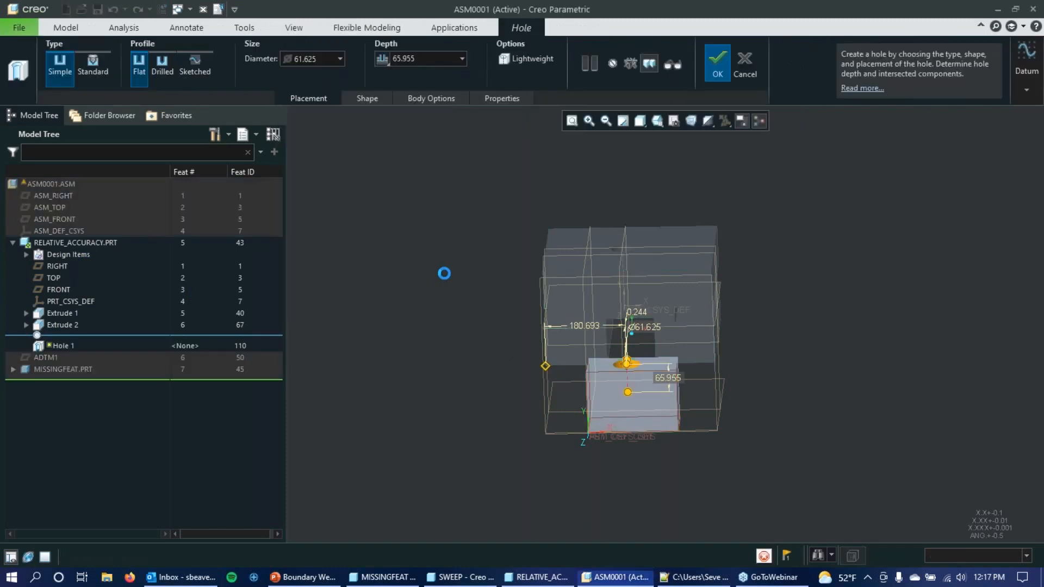
left_click(51, 337)
left_click(70, 255)
middle_click_drag(429, 340, 552, 339)
left_click_drag(532, 339, 579, 391)
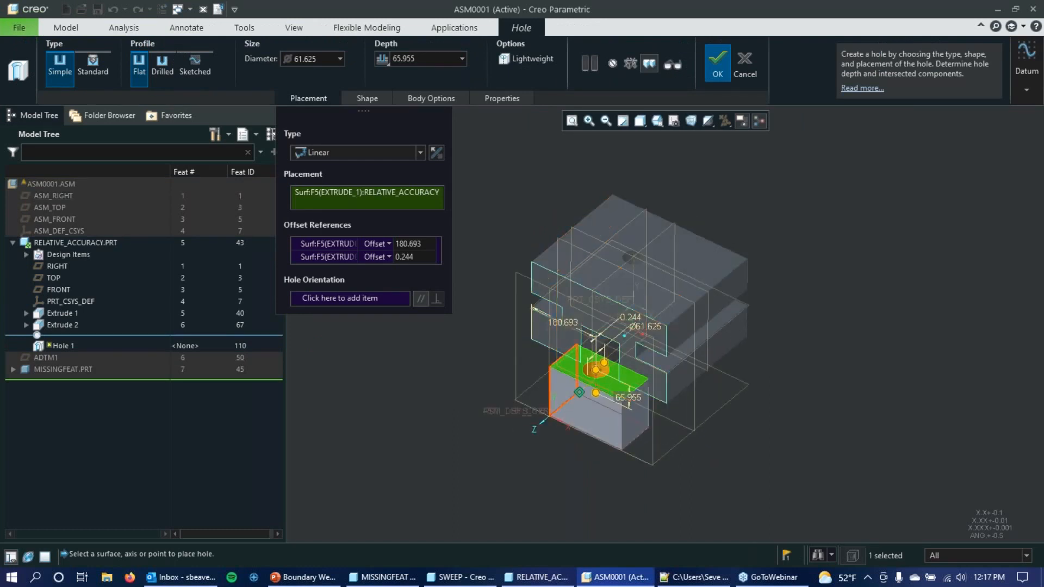
left_click_drag(580, 248, 632, 258)
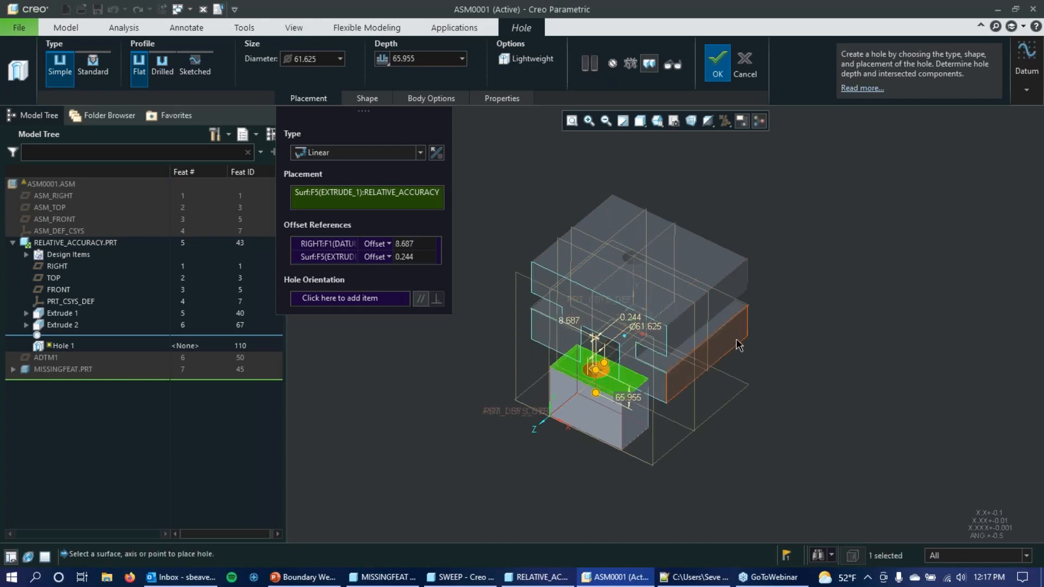
Clear Hole 1's offset references and try the assembly's ASM_RIGHT plane and ADTM1 as replacements
right_click(322, 244)
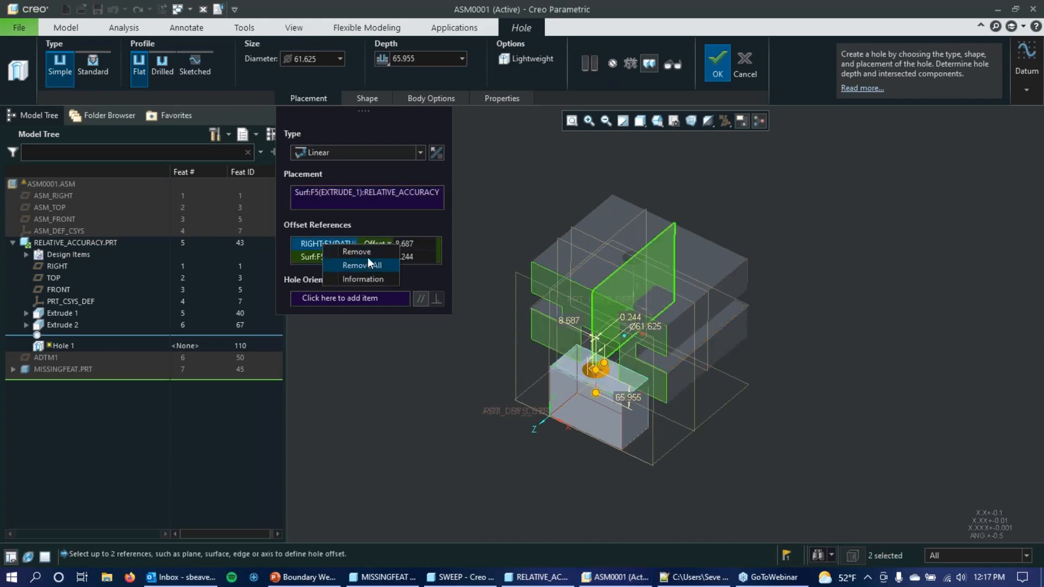
left_click(374, 267)
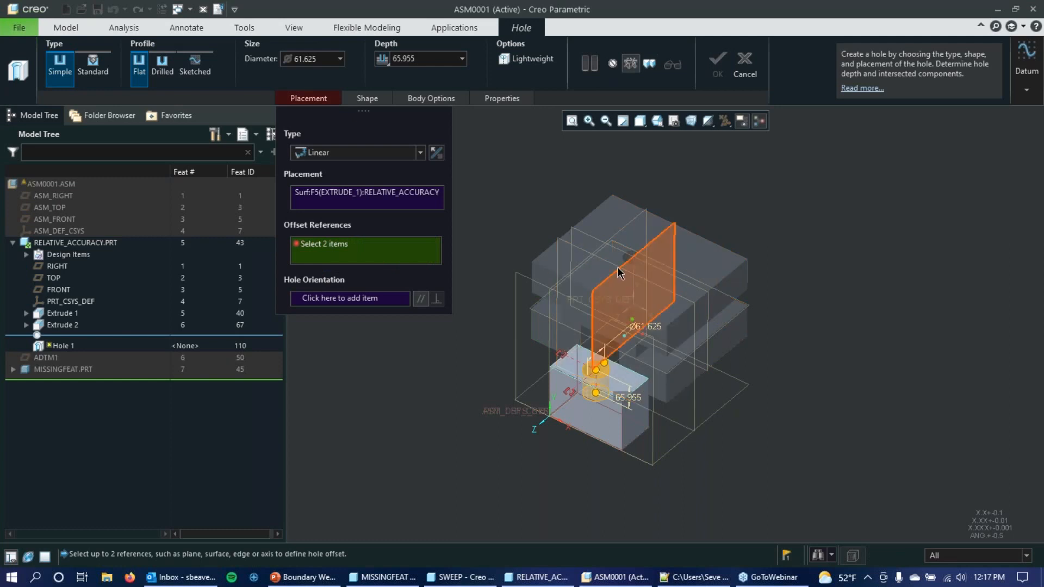
middle_click_drag(588, 311, 586, 328)
left_click(55, 196)
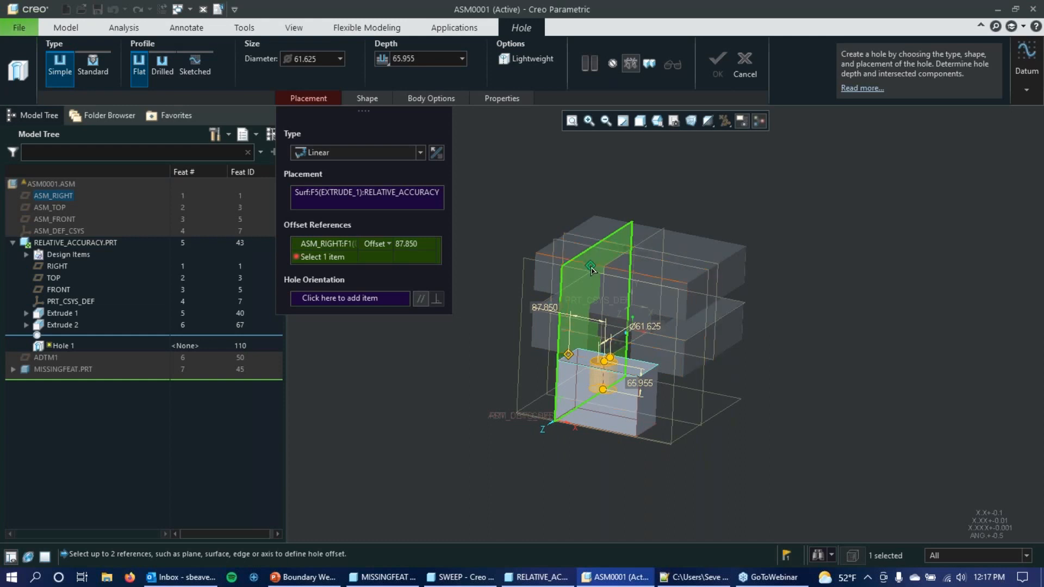
left_click(46, 357)
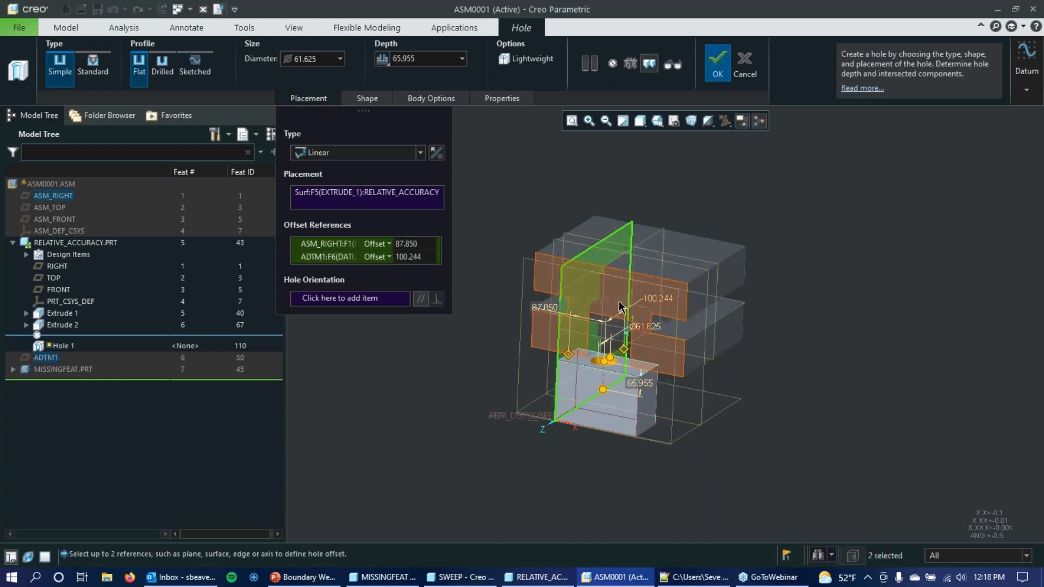
middle_click_drag(503, 218, 484, 280)
Remove all of Hole 1's offset references, assign RELATIVE_ACCURACY's own FRONT and RIGHT planes instead, and accept the hole
right_click(340, 245)
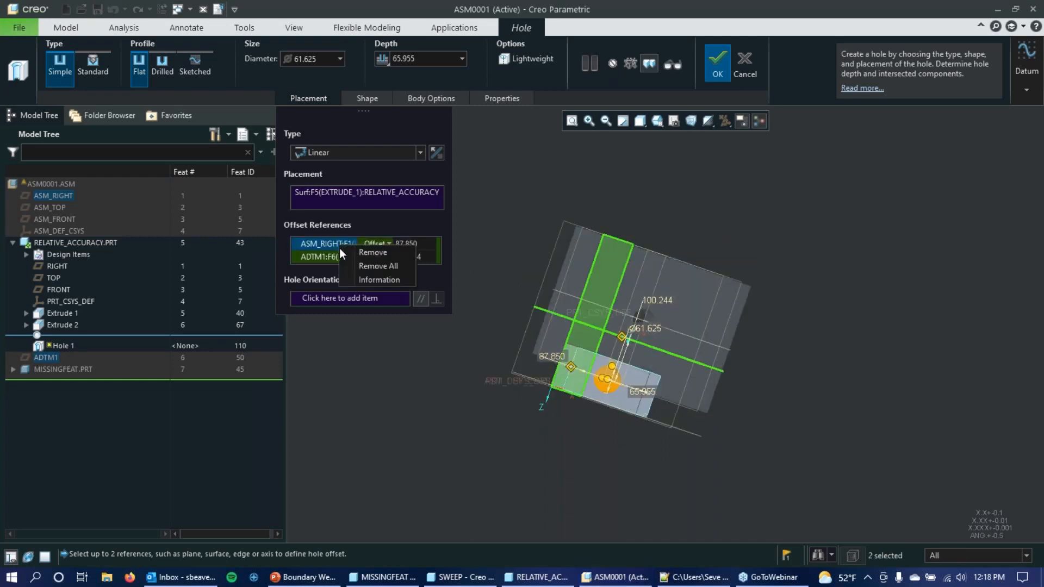
left_click(365, 264)
middle_click_drag(540, 243, 549, 283)
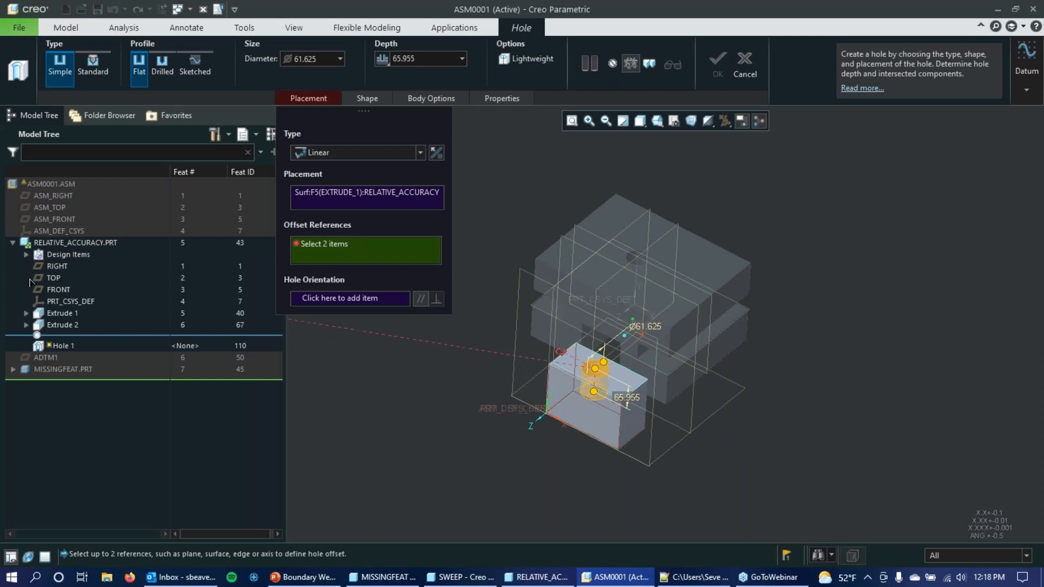
left_click_drag(64, 266, 608, 359)
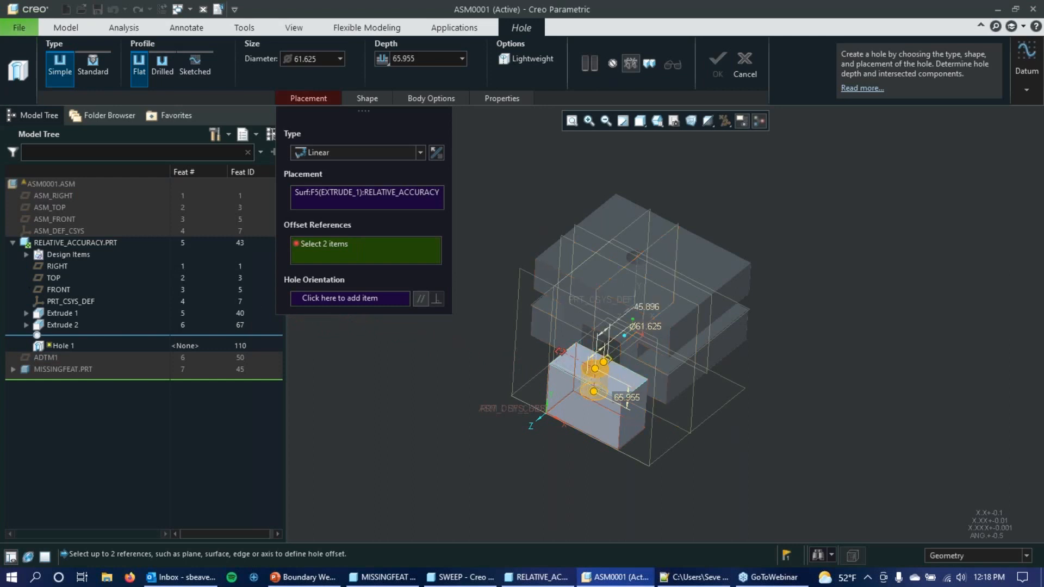
left_click(58, 267)
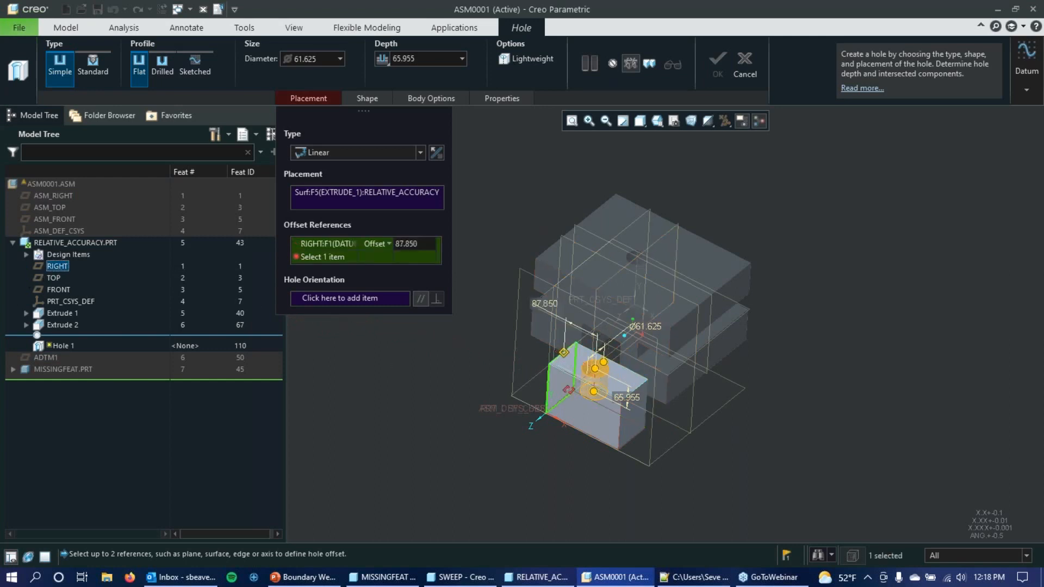
left_click(58, 289)
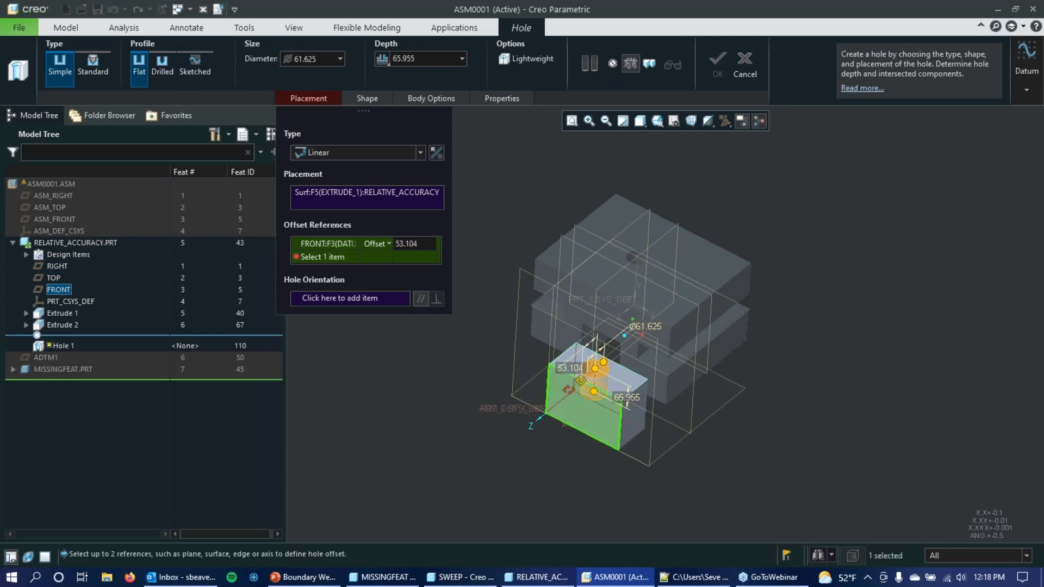
left_click(58, 266, "ctrl")
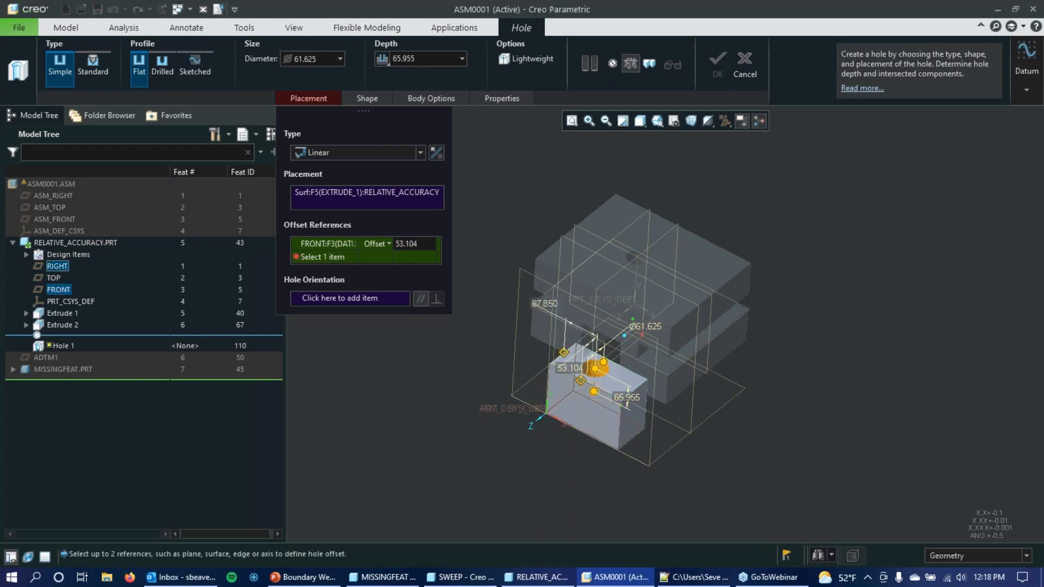
middle_click_drag(521, 376, 501, 382)
left_click(725, 65)
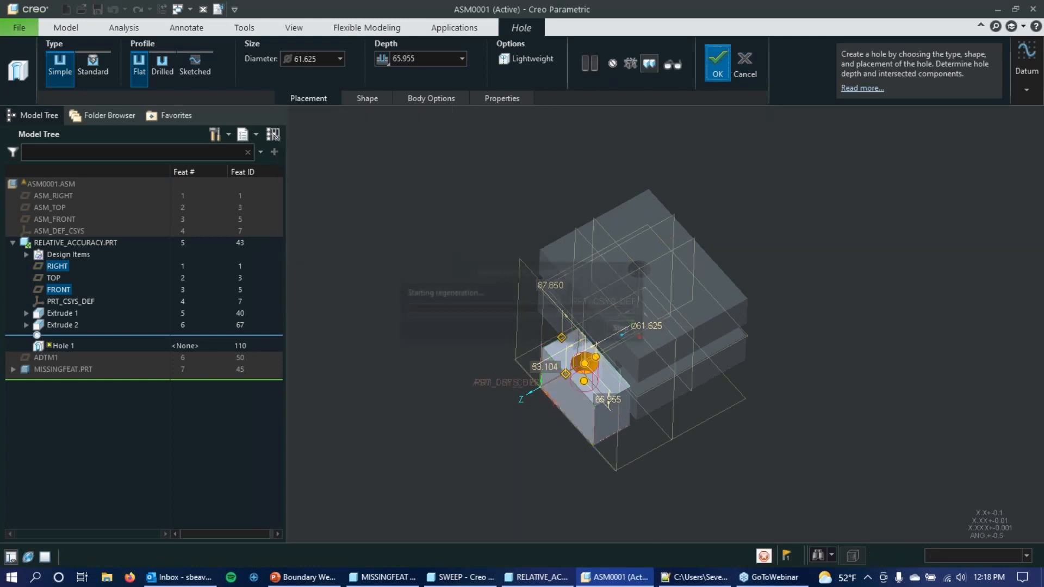
Save the ASM0001 assembly, accepting the conflict about the model not being regenerated
middle_click_drag(754, 162, 853, 306)
left_click(854, 305)
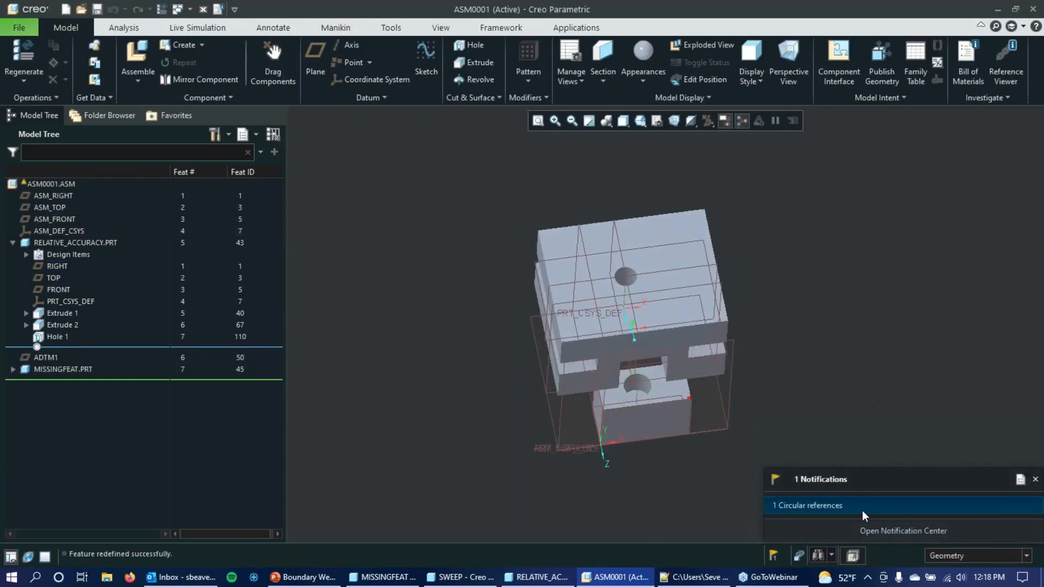
left_click(96, 9)
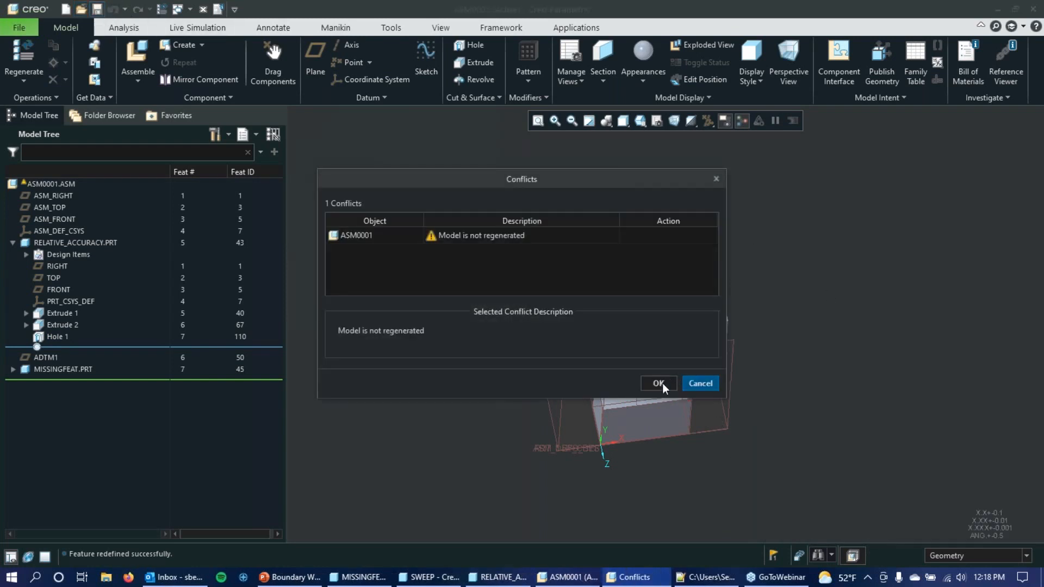
left_click(659, 383)
mouse_move(517, 388)
middle_mouse_down()
mouse_move(489, 333)
mouse_move(455, 360)
middle_mouse_up()
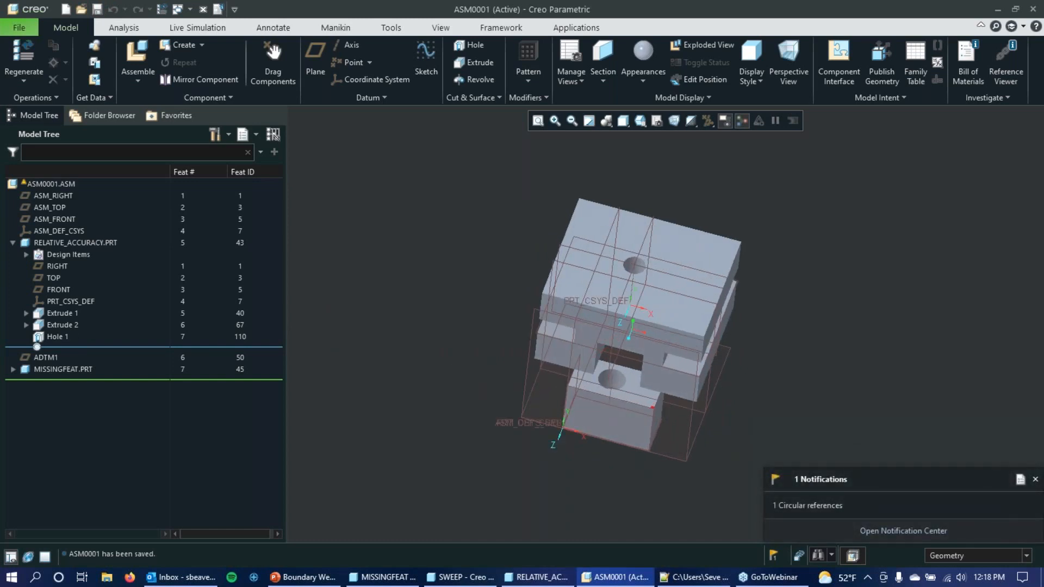
scroll(387, 293, "down", 3)
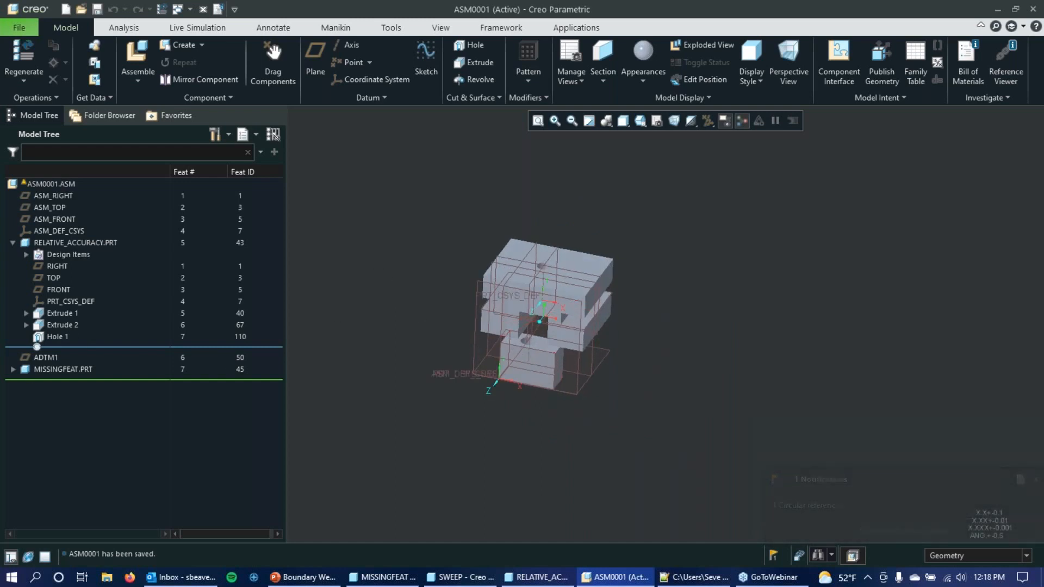
Close the asm0001.crc report in Notepad++ and minimize the open Creo windows to reach the desktop
left_click(689, 578)
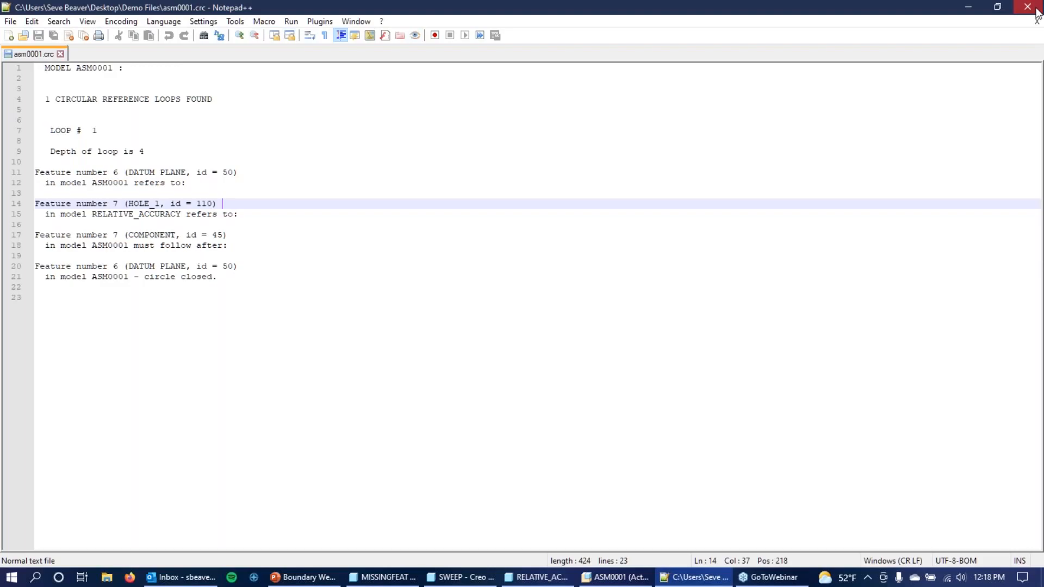
left_click(1036, 11)
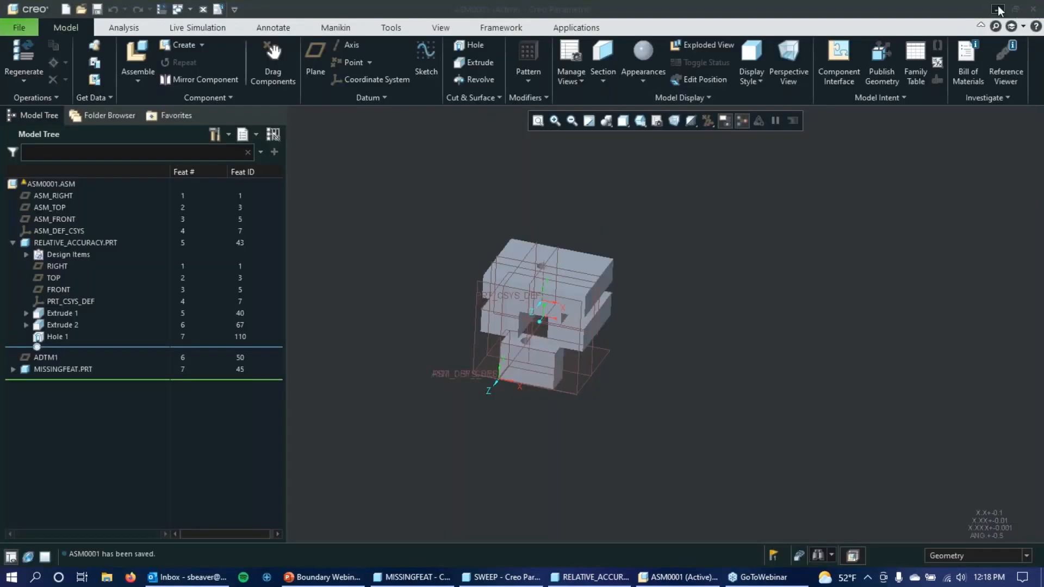
left_click(998, 10)
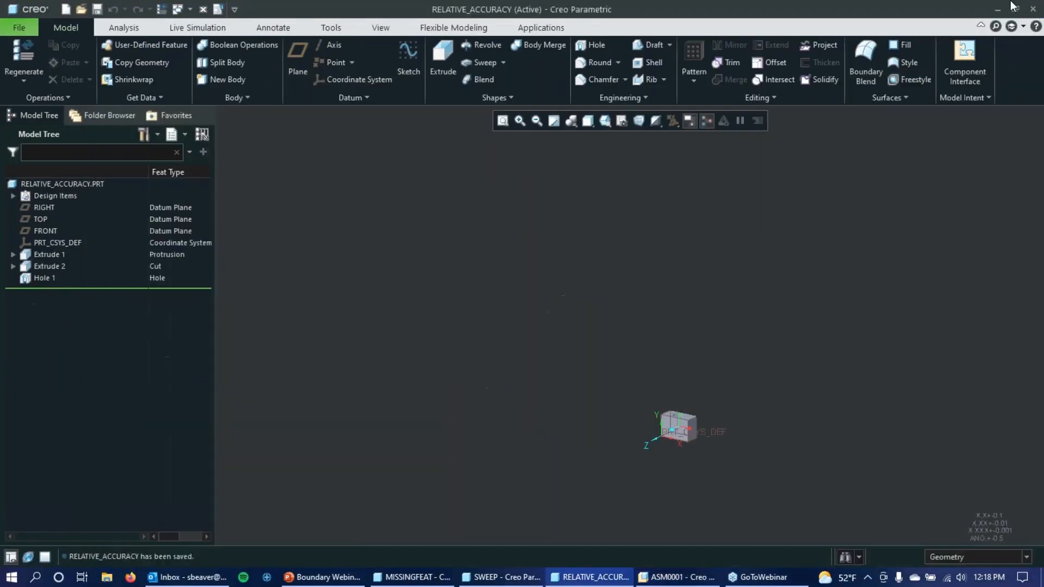
left_click(998, 10)
left_click(998, 9)
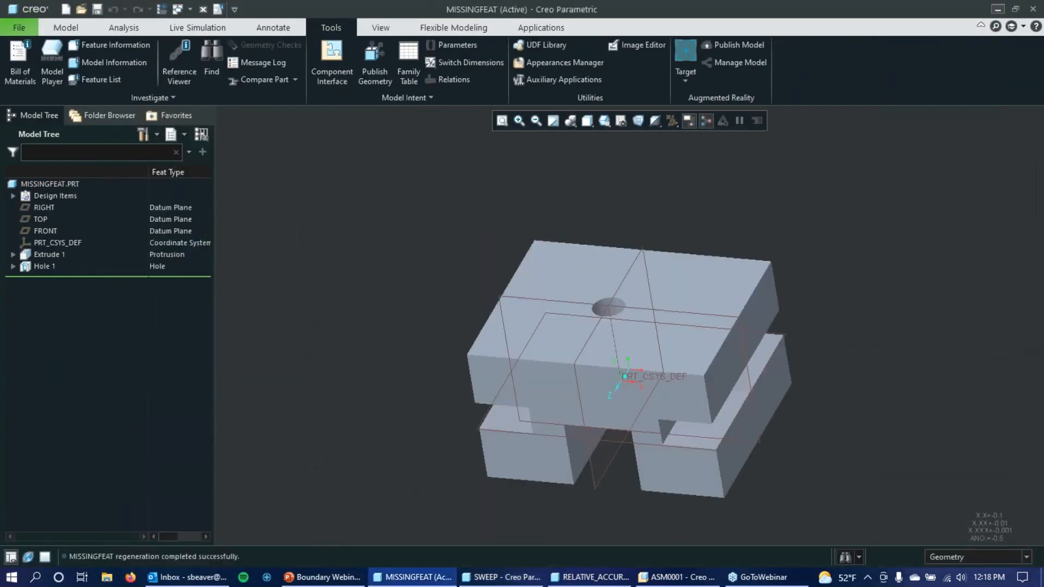
left_click(998, 10)
left_click(980, 3)
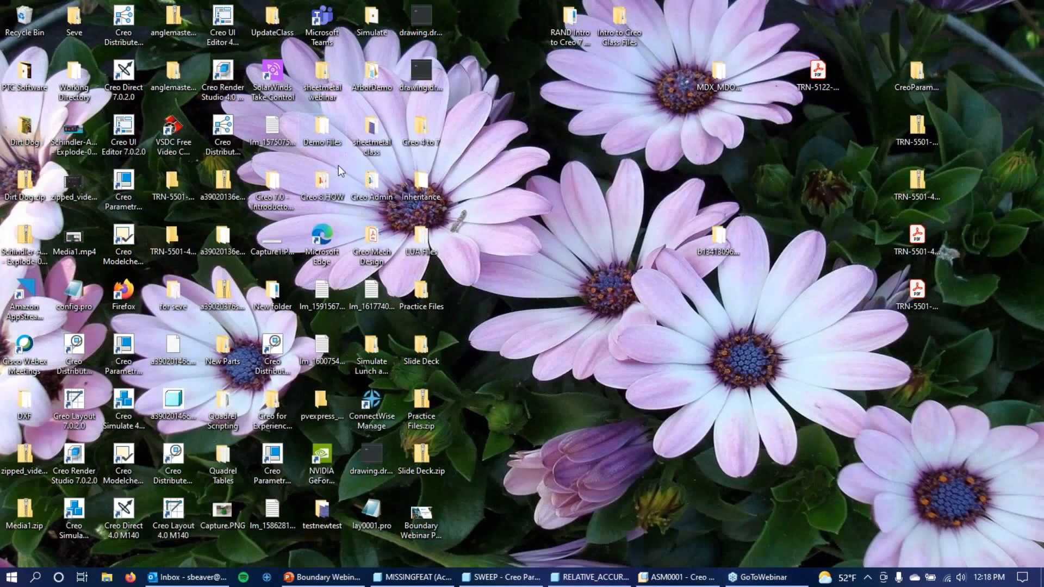
Open the Demo Files folder from the desktop and reopen asm0001.crc in Notepad++
double_click(338, 166)
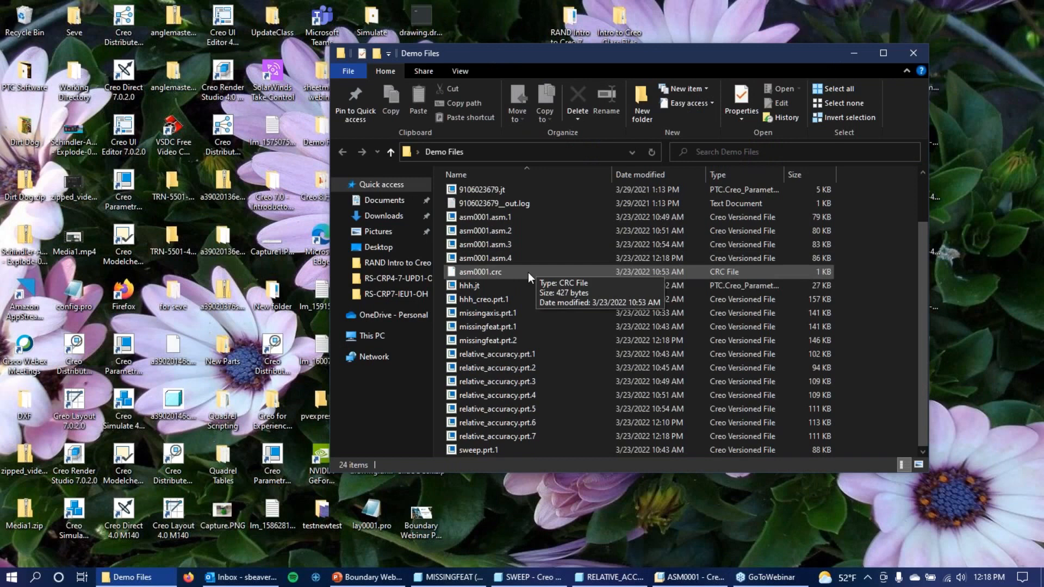
left_click(527, 273)
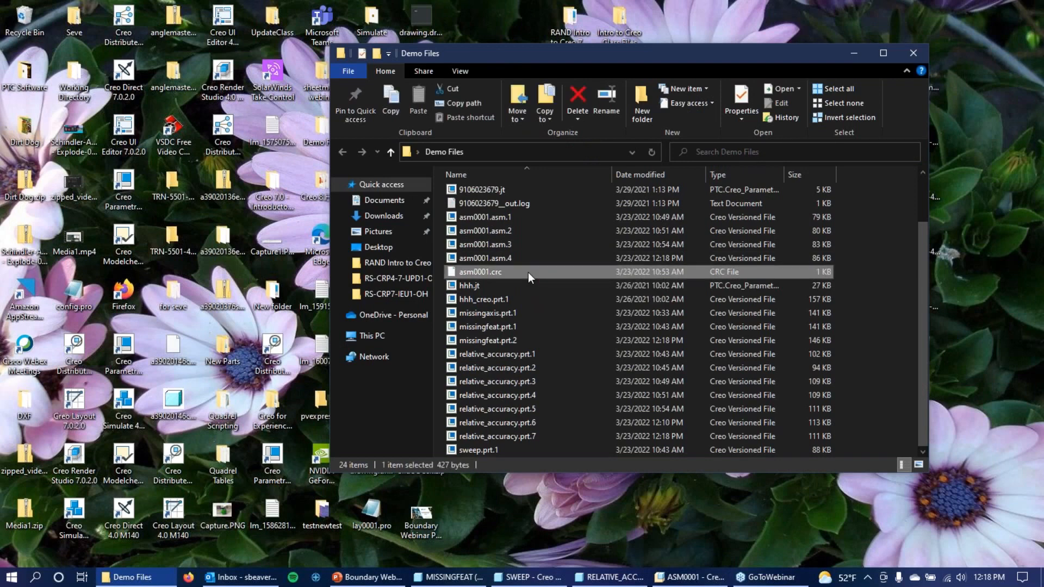
double_click(527, 272)
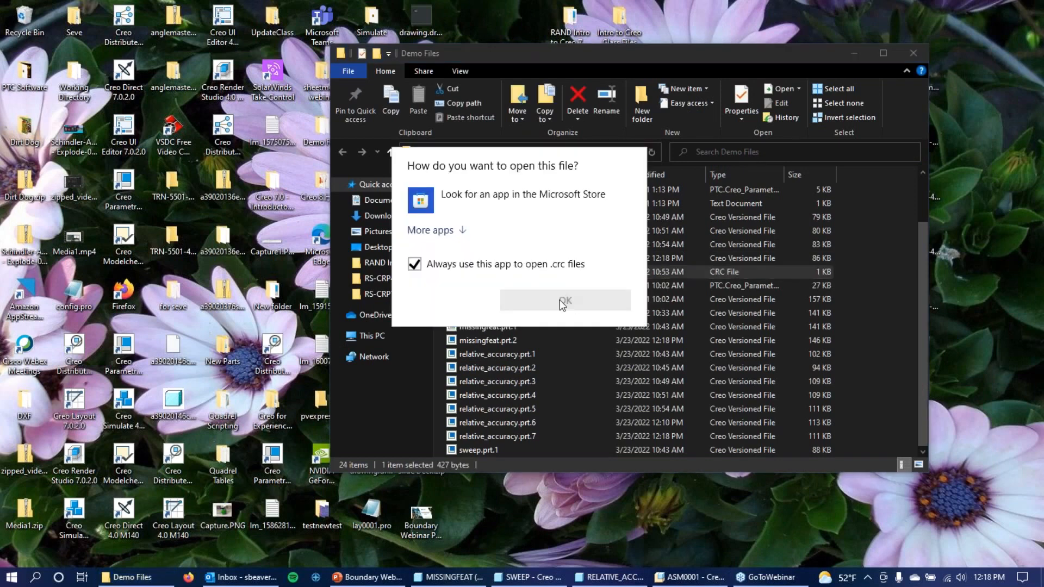
key("Escape")
right_click(483, 270)
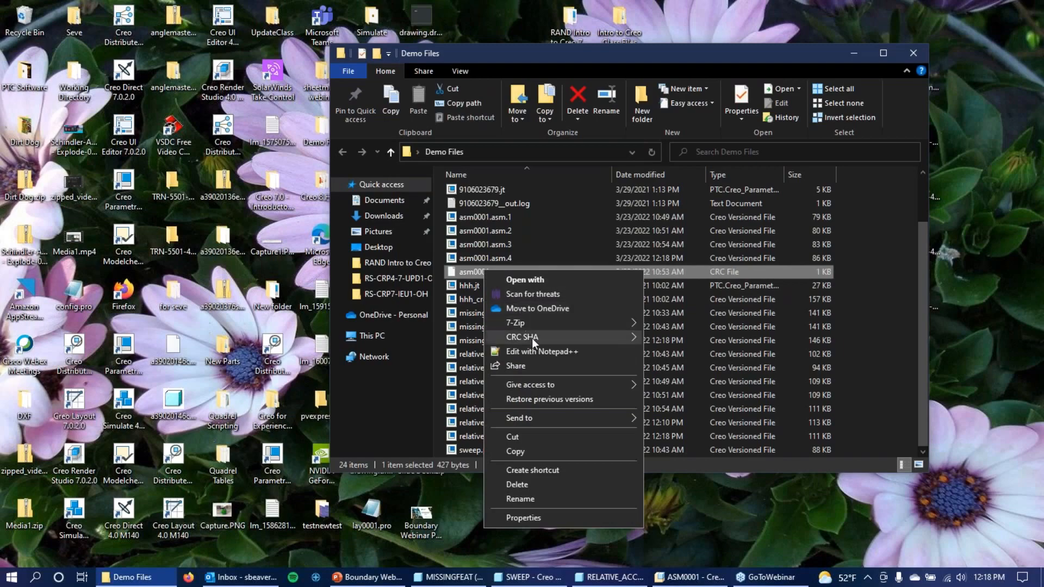
left_click(548, 351)
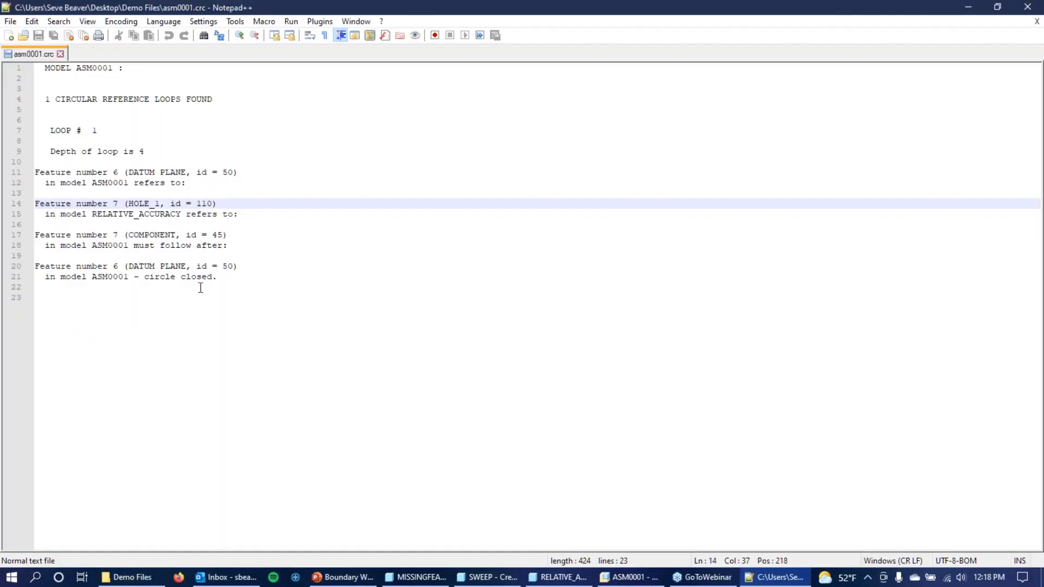
Re-read the reported loop, comparing the first and last datum plane entries with the HOLE_1 entry in RELATIVE_ACCURACY
left_click_drag(345, 13, 462, 2)
left_click_drag(43, 233, 153, 234)
left_click_drag(97, 173, 217, 180)
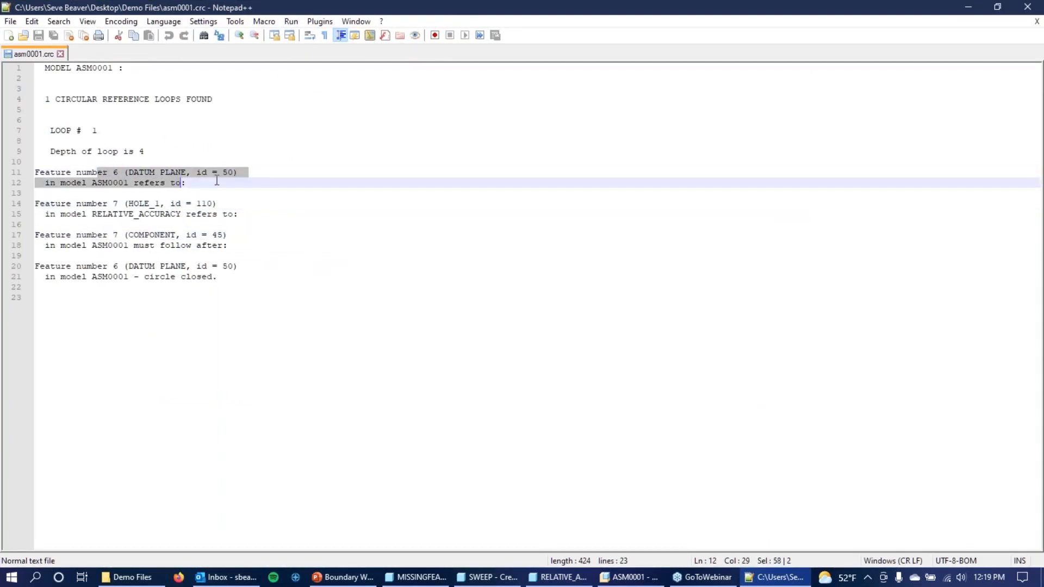
left_click(280, 178)
left_click_drag(45, 265, 226, 273)
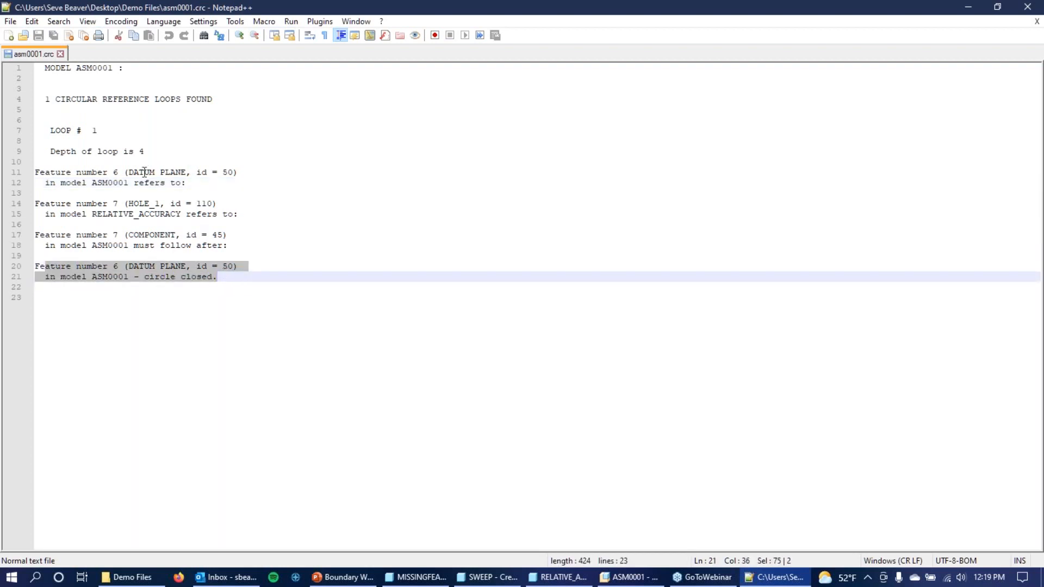
left_click(235, 270)
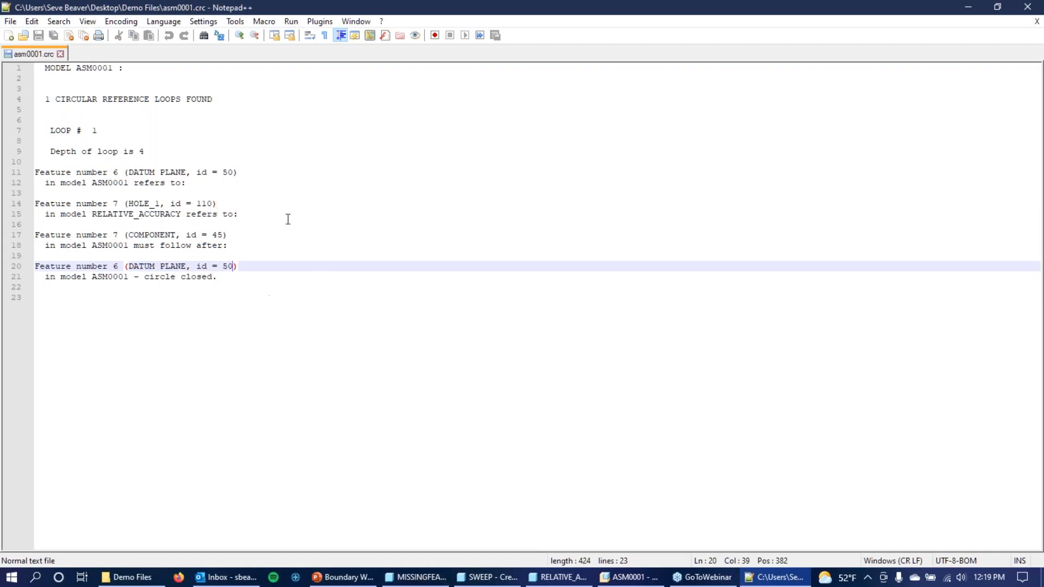
left_click_drag(76, 207, 264, 215)
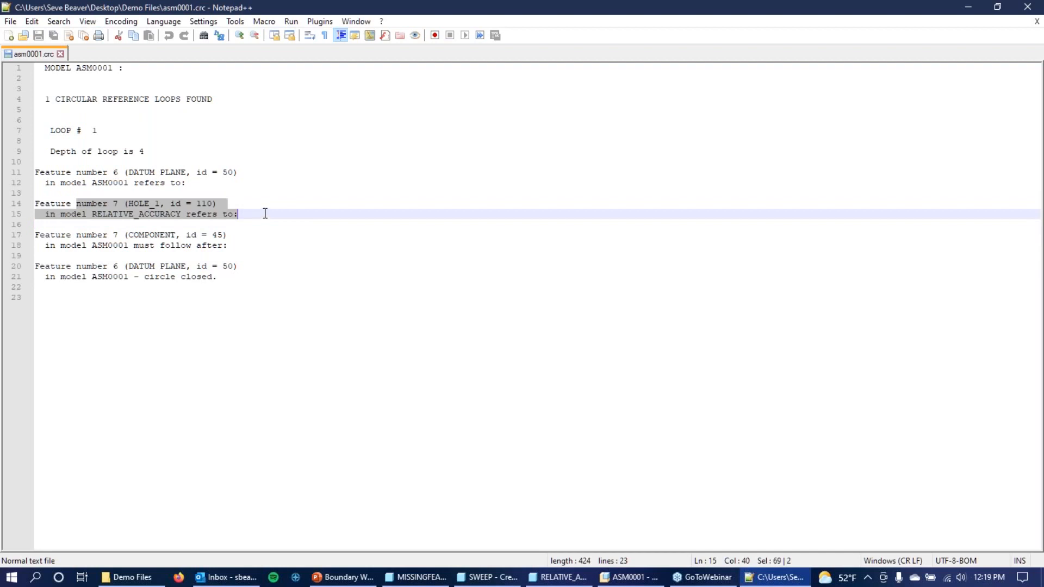
left_click(249, 194)
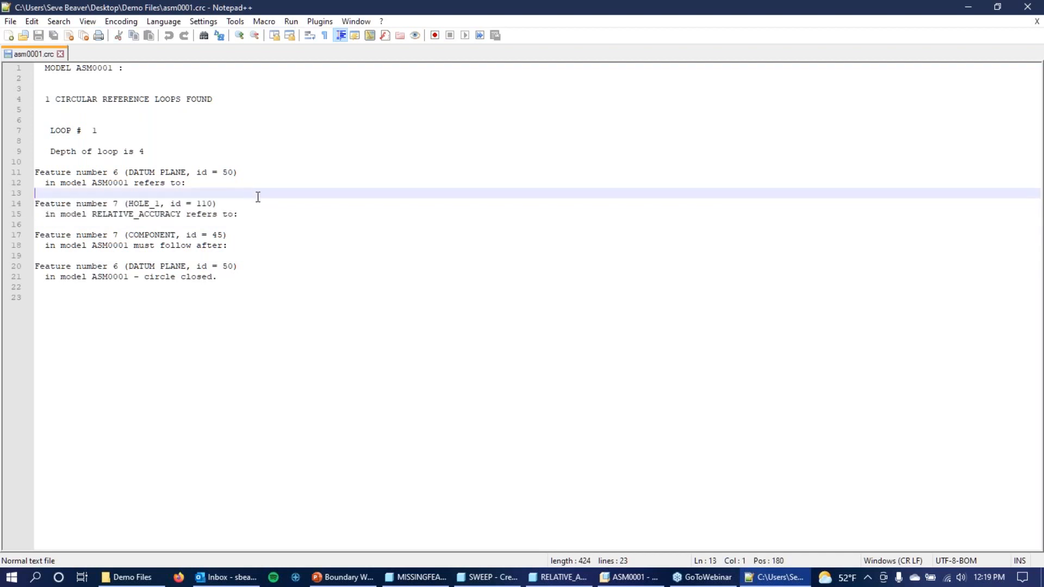
left_click_drag(123, 269, 284, 300)
left_click(695, 440)
Switch to the ASM0001 assembly in Creo and open the ADTM1 datum plane for redefinition
left_click(630, 577)
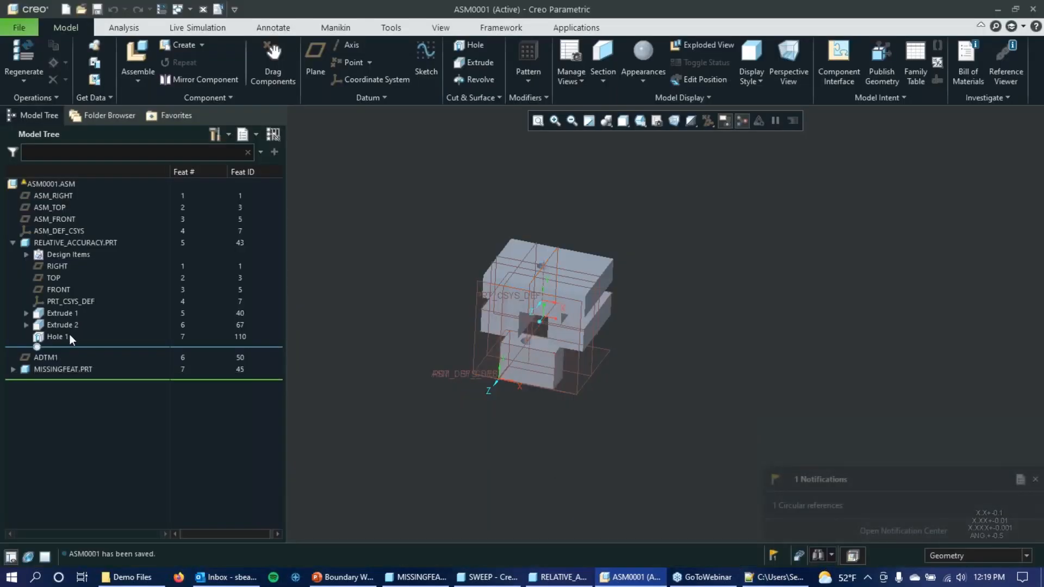
left_click(52, 360)
left_click(64, 283)
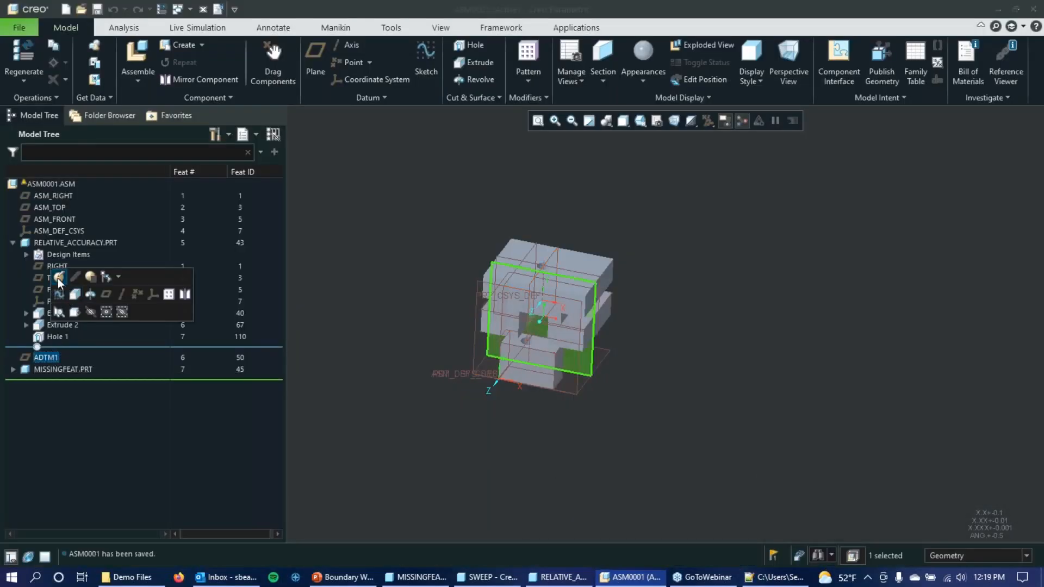
middle_click_drag(676, 298, 711, 261)
scroll(625, 294, "up", 5)
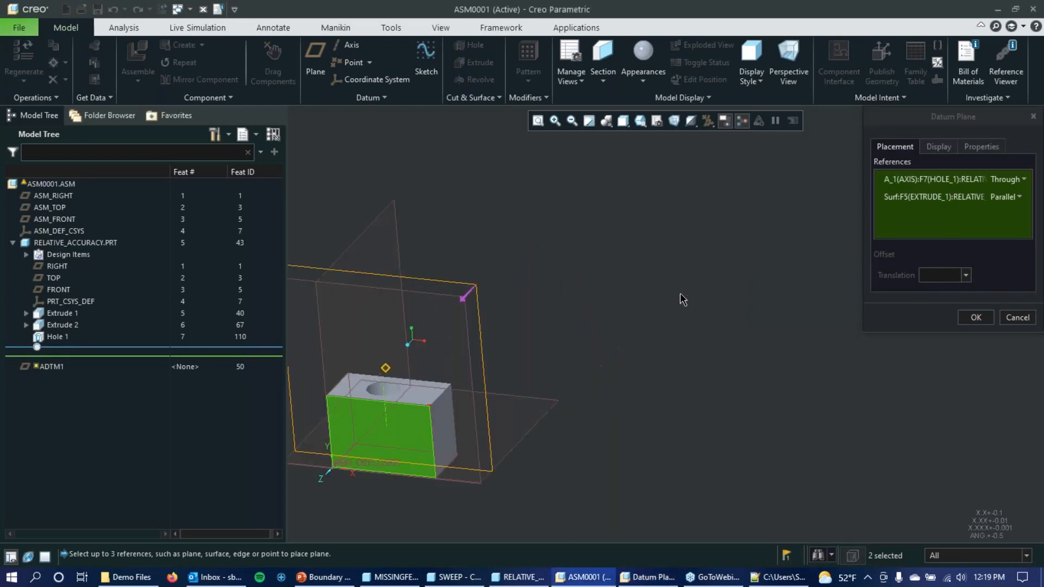
scroll(565, 333, "down", 5)
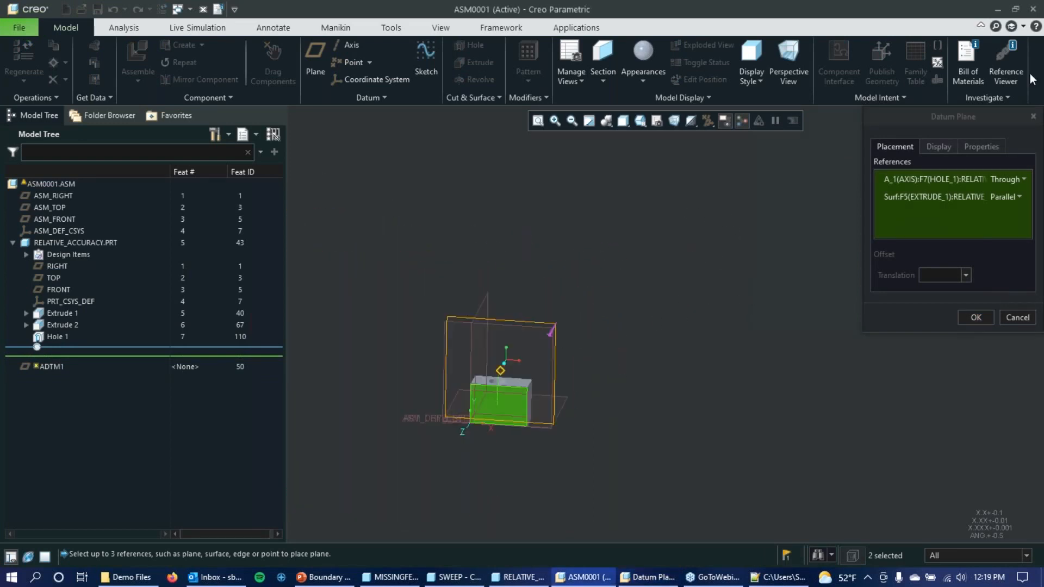
Examine ADTM1's Through reference to the Hole 1 axis and its Parallel reference to the Extrude 1 surface, and close the definition
left_click_drag(953, 116, 901, 163)
middle_click_drag(587, 229, 570, 338)
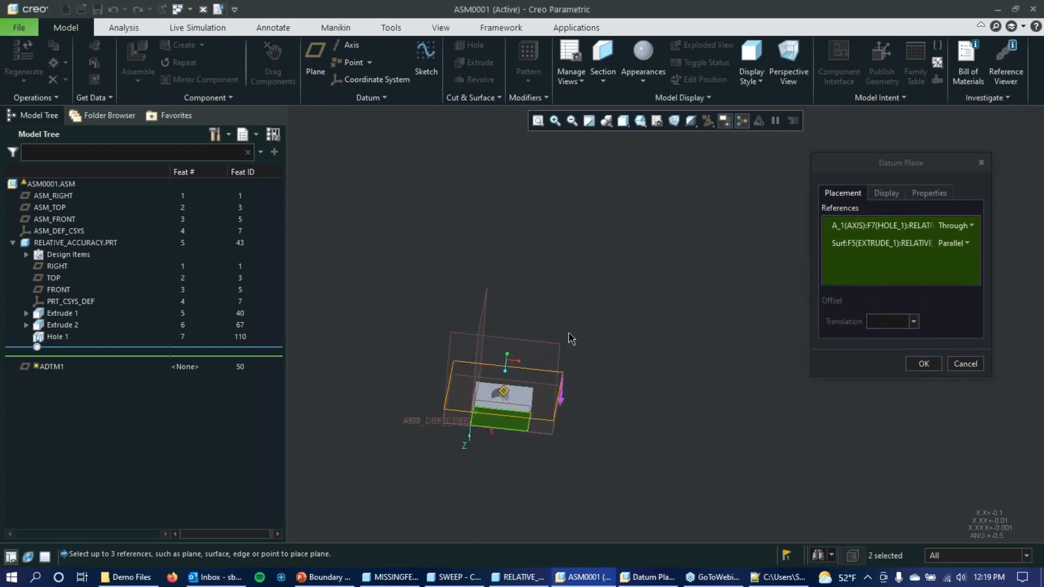
scroll(497, 396, "up", 5)
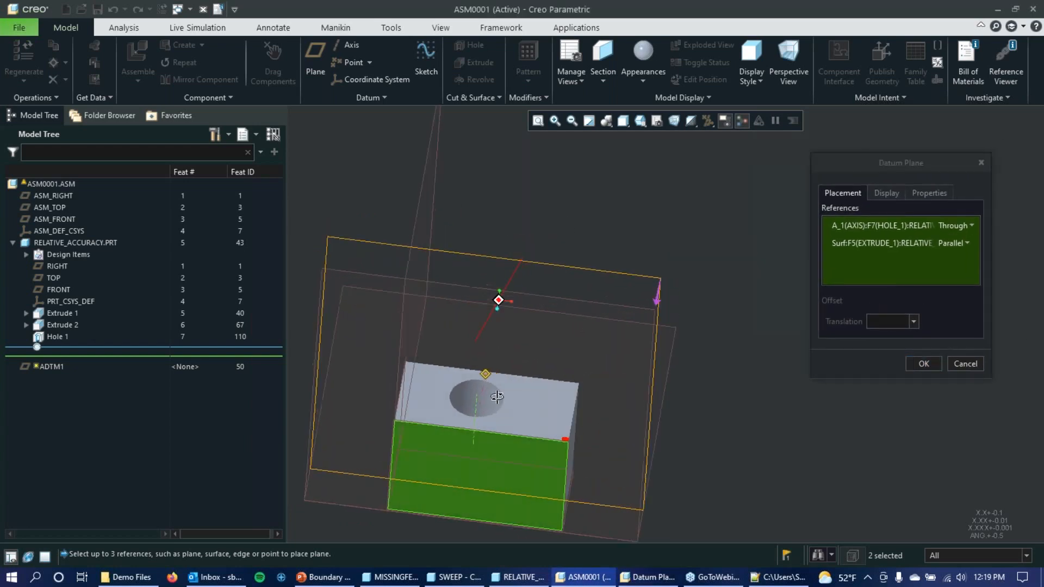
middle_click_drag(497, 396, 519, 374)
scroll(676, 317, "down", 3)
middle_click_drag(675, 317, 657, 249)
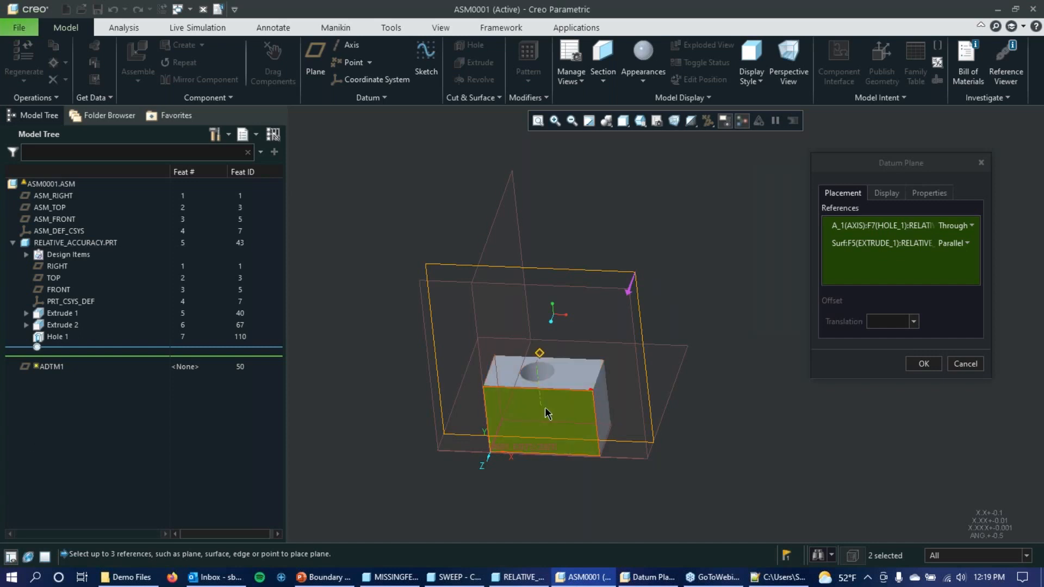
left_click(923, 364)
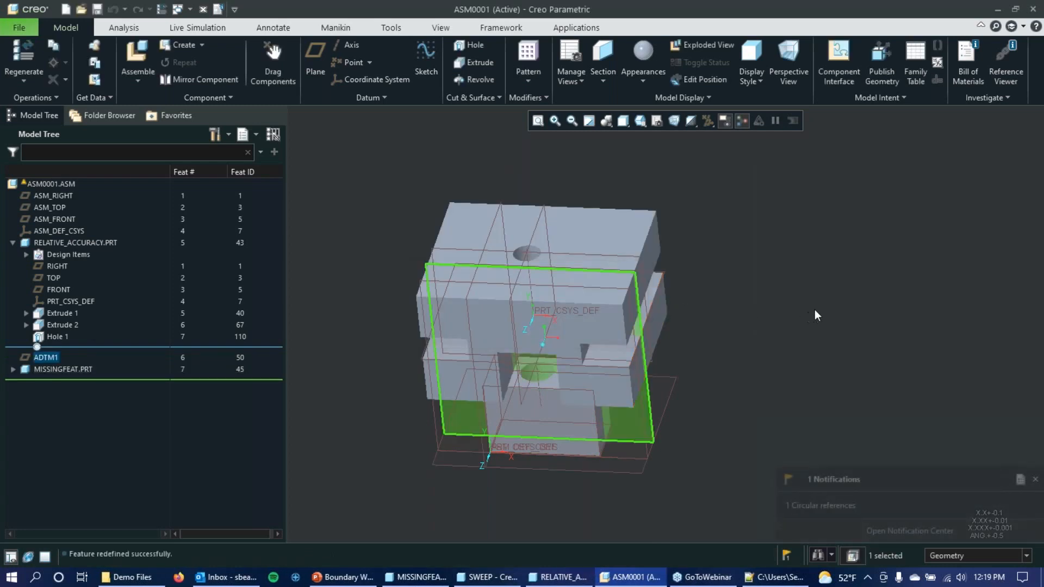
left_click(813, 313)
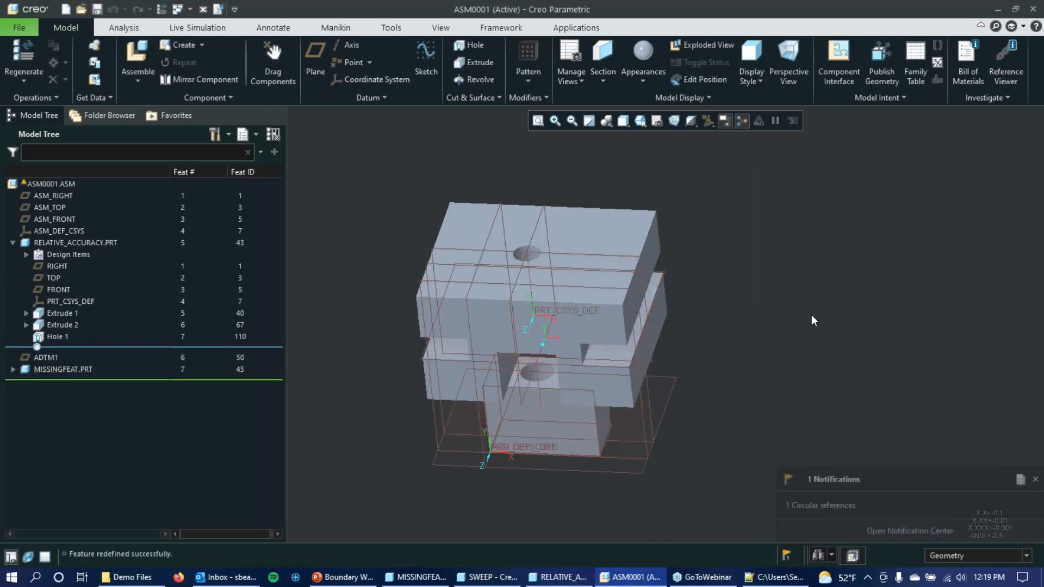
Redefine the placement of MISSINGFEAT.PRT and go through its two Distance constraints, ending on the one that references ADTM1
left_click(59, 368)
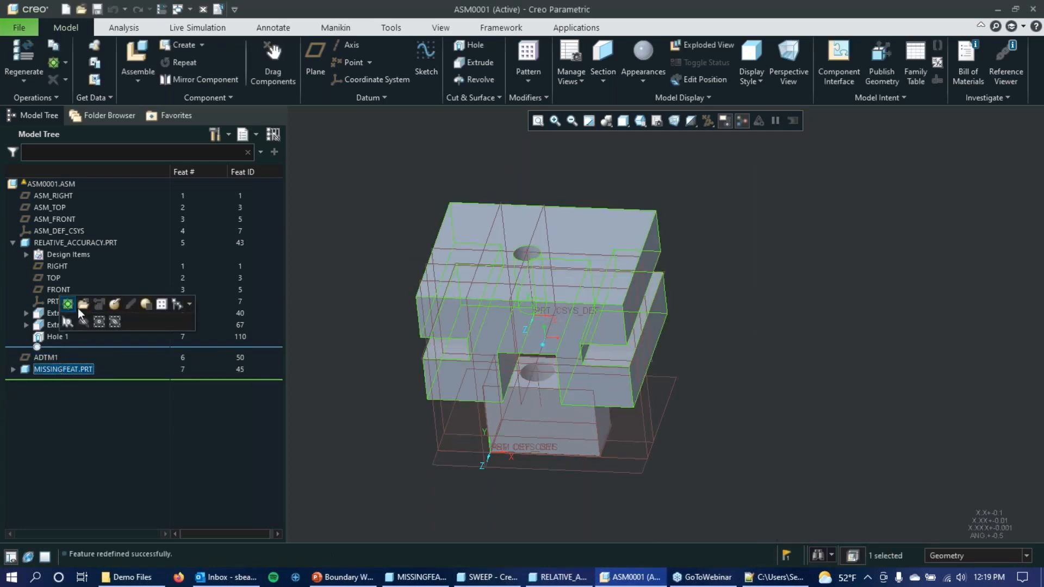
left_click(115, 305)
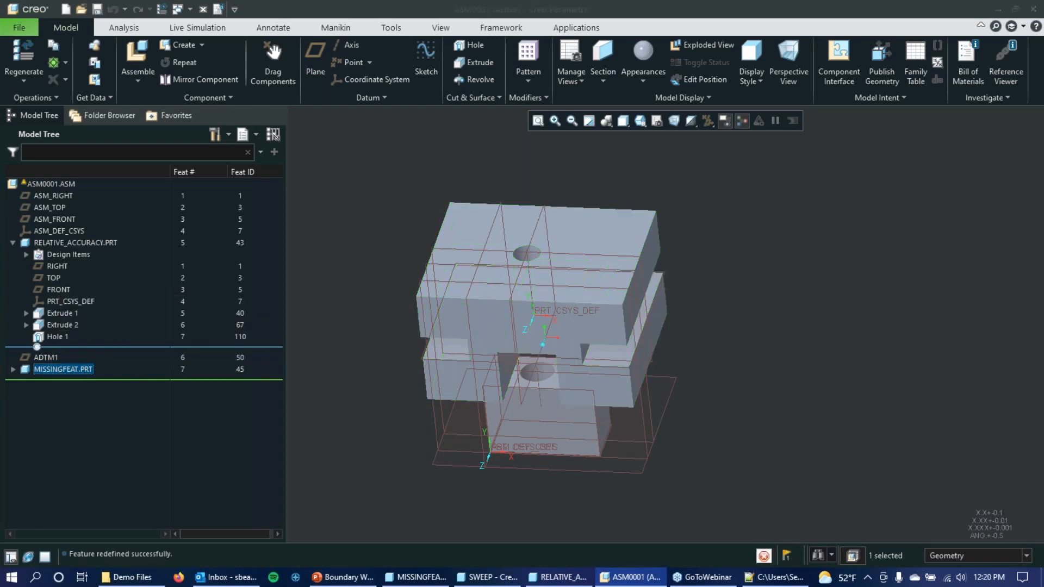
mouse_move(724, 357)
middle_mouse_down()
mouse_move(727, 327)
mouse_move(713, 345)
middle_mouse_up()
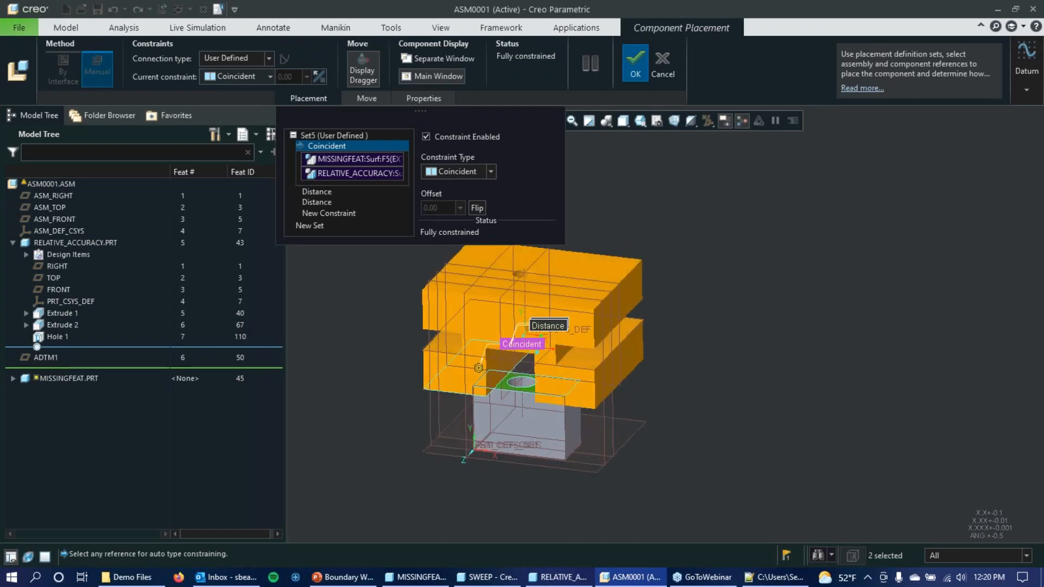
left_click(331, 192)
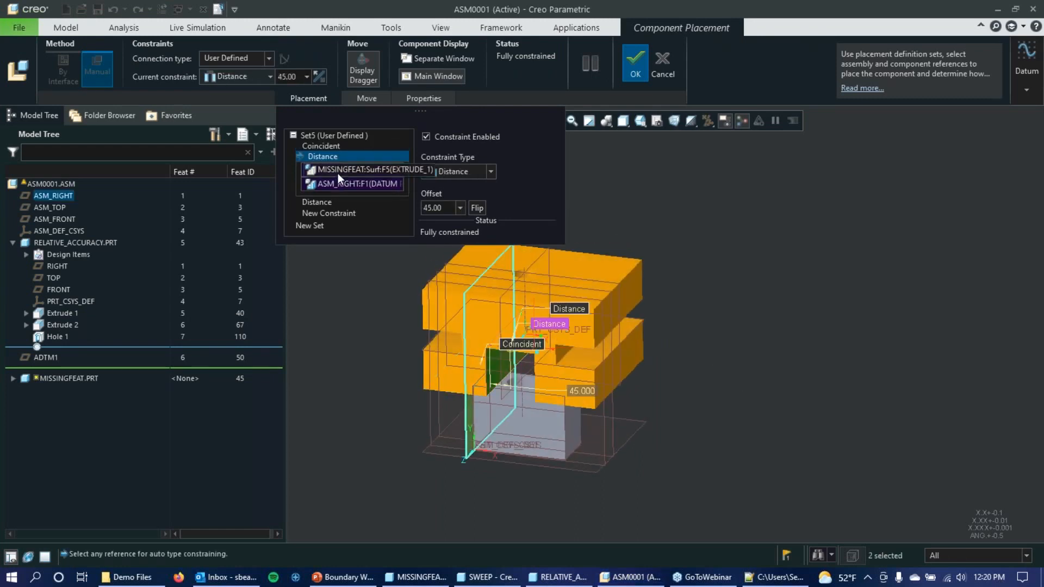
left_click(331, 201)
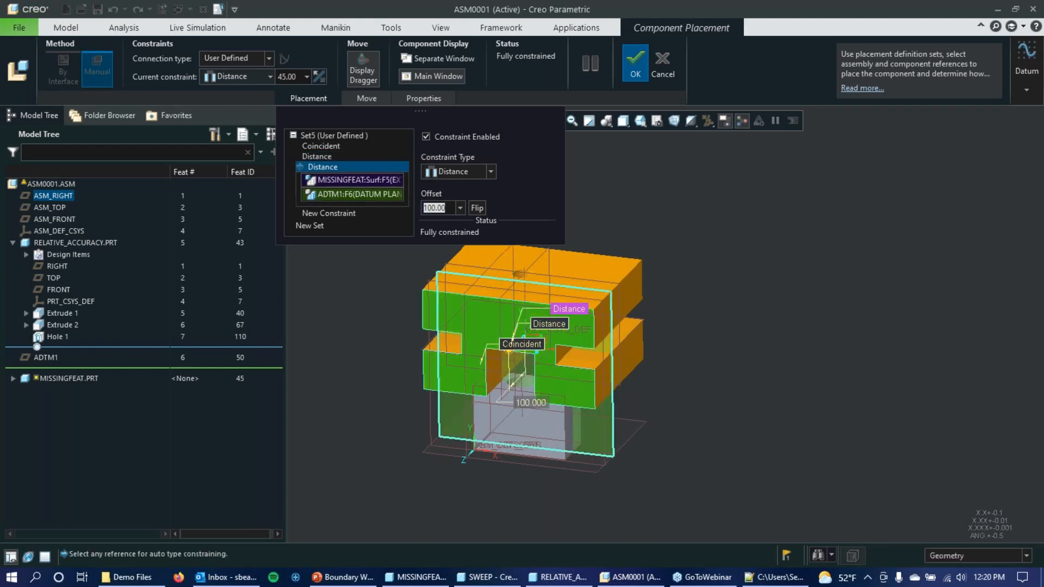
Examine how the Distance constraint ties the front surface of MISSINGFEAT.PRT to the ADTM1 datum plane
mouse_move(752, 321)
middle_mouse_down()
mouse_move(753, 370)
mouse_move(767, 292)
mouse_move(759, 323)
middle_mouse_up()
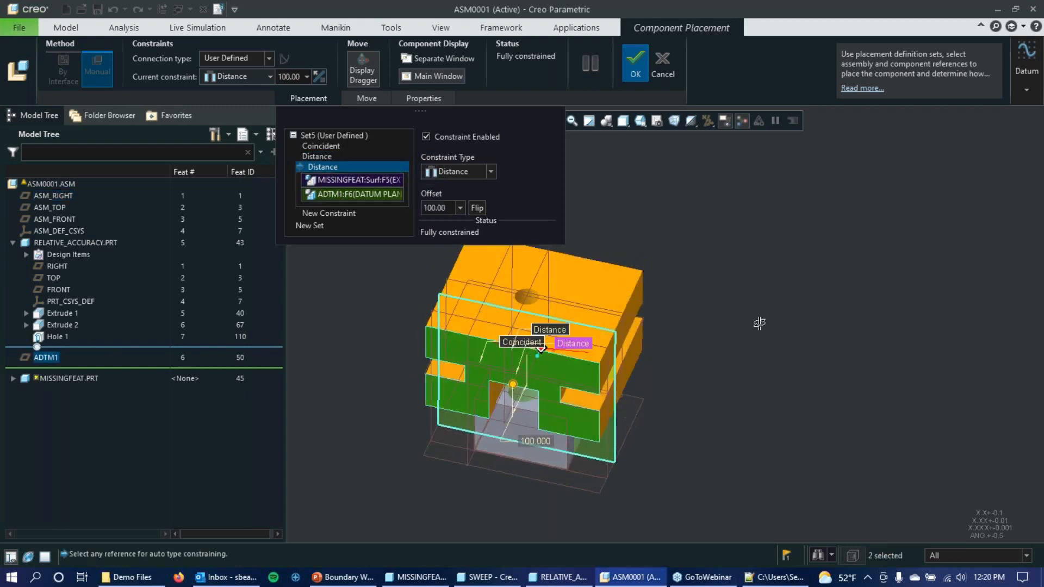
scroll(873, 368, "up", 3)
scroll(878, 441, "down", 4)
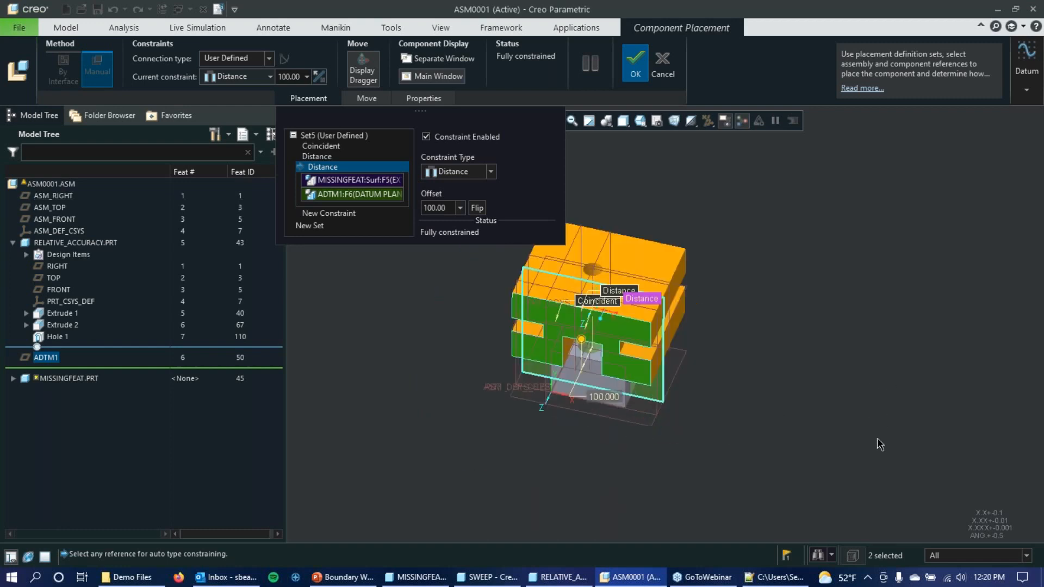
middle_click_drag(706, 314, 686, 324)
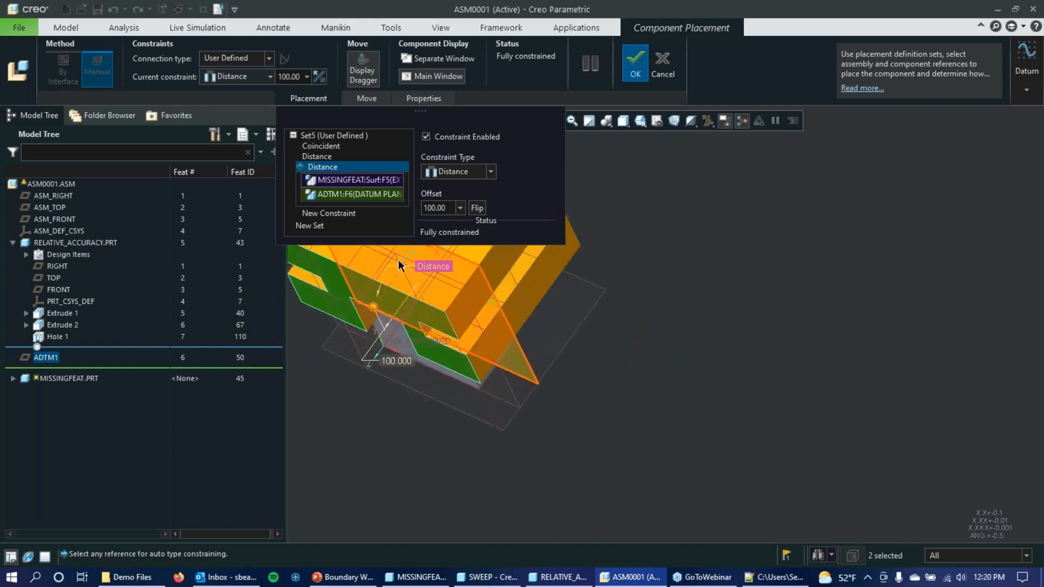
left_click(342, 195)
scroll(479, 530, "up", 3)
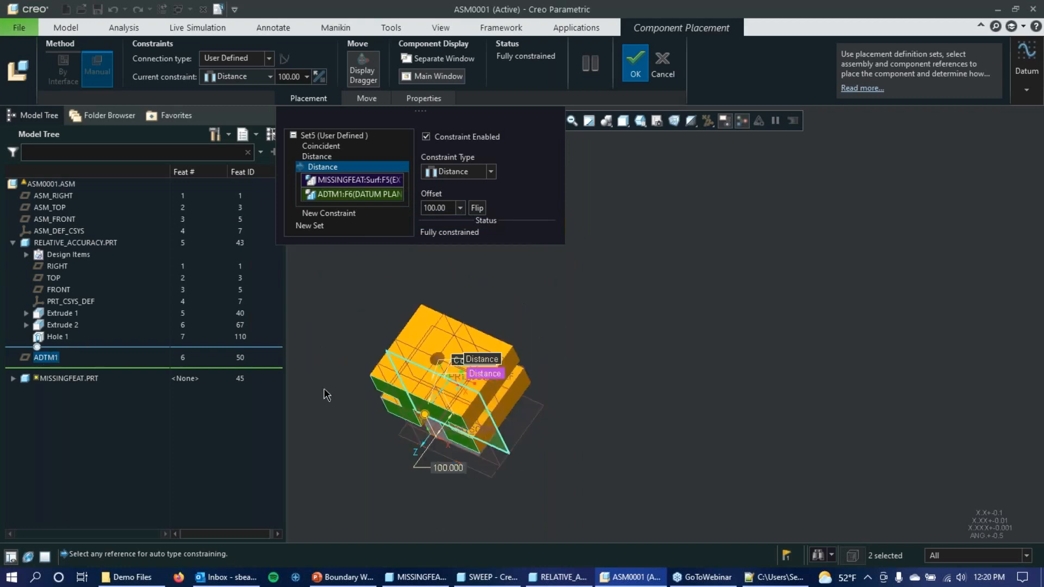
scroll(323, 390, "down", 5)
middle_click_drag(667, 370, 586, 446)
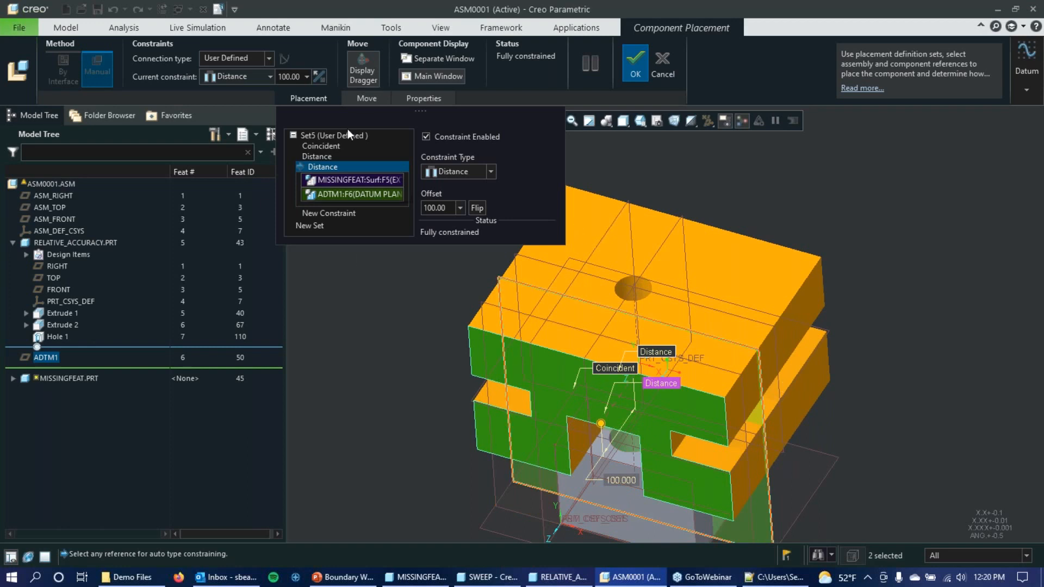
mouse_move(622, 303)
middle_mouse_down()
mouse_move(645, 272)
mouse_move(626, 318)
middle_mouse_up()
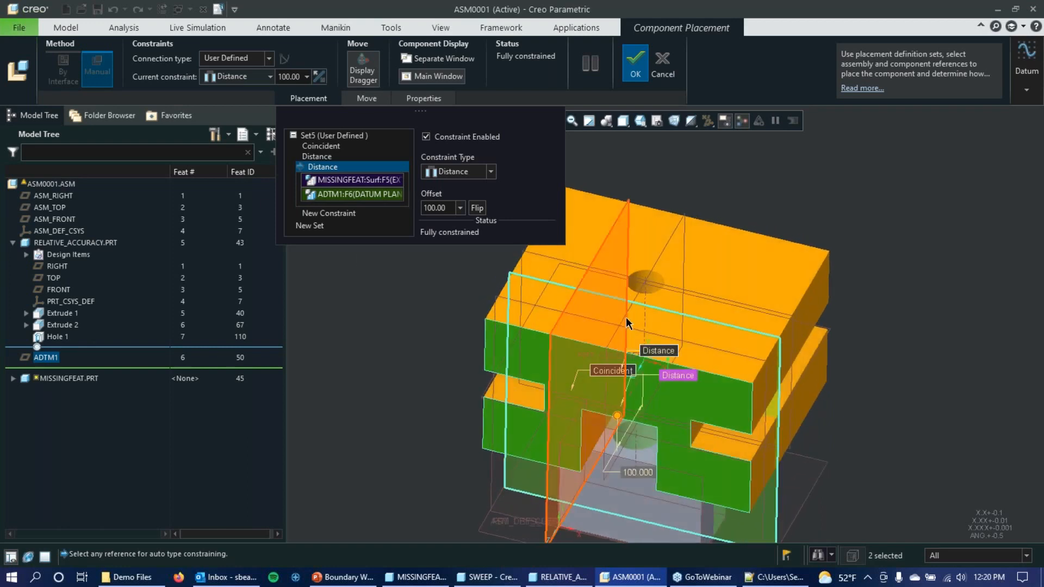
right_click(357, 196)
left_click(407, 206)
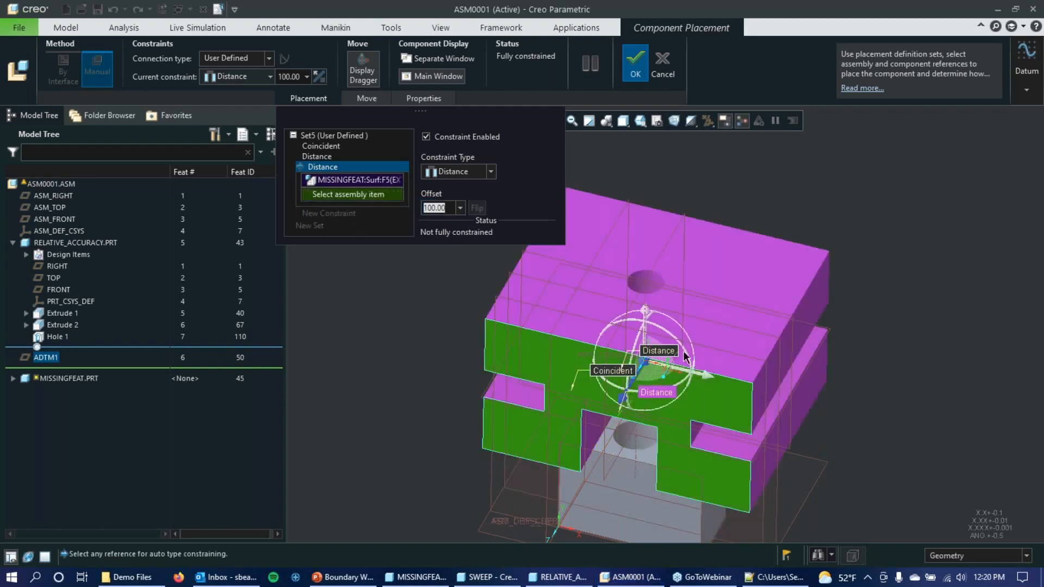
left_click(696, 318)
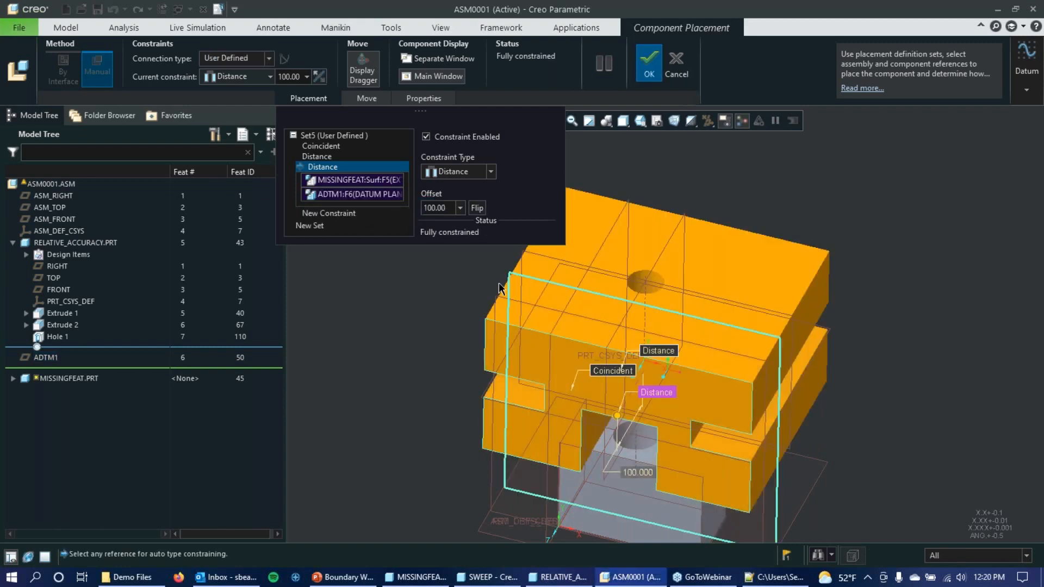
Replace the ADTM1 reference of the MISSINGFEAT.PRT Distance constraint with the ASM_FRONT datum plane and accept the placement
right_click(358, 193)
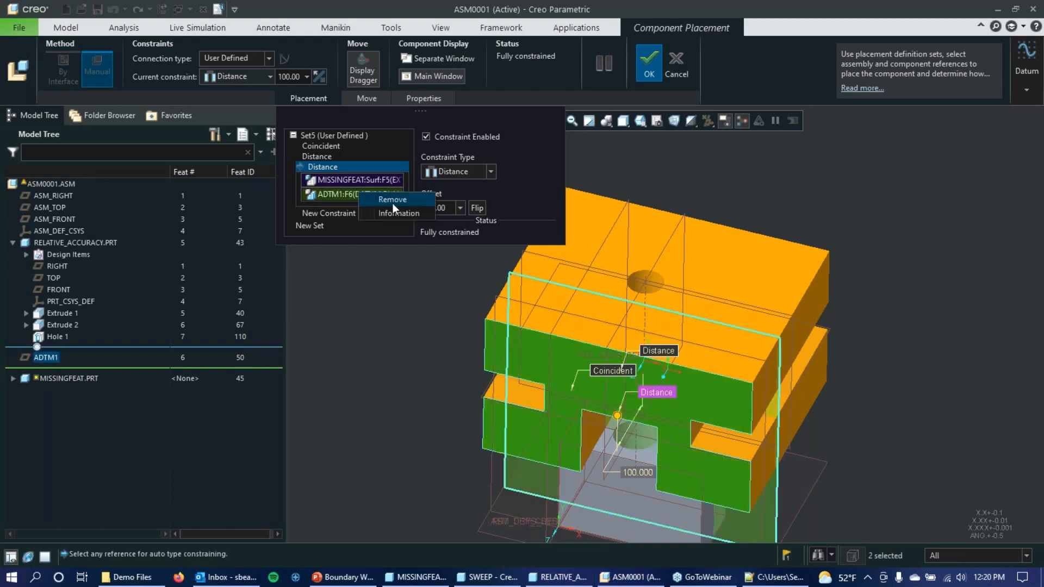
left_click(393, 202)
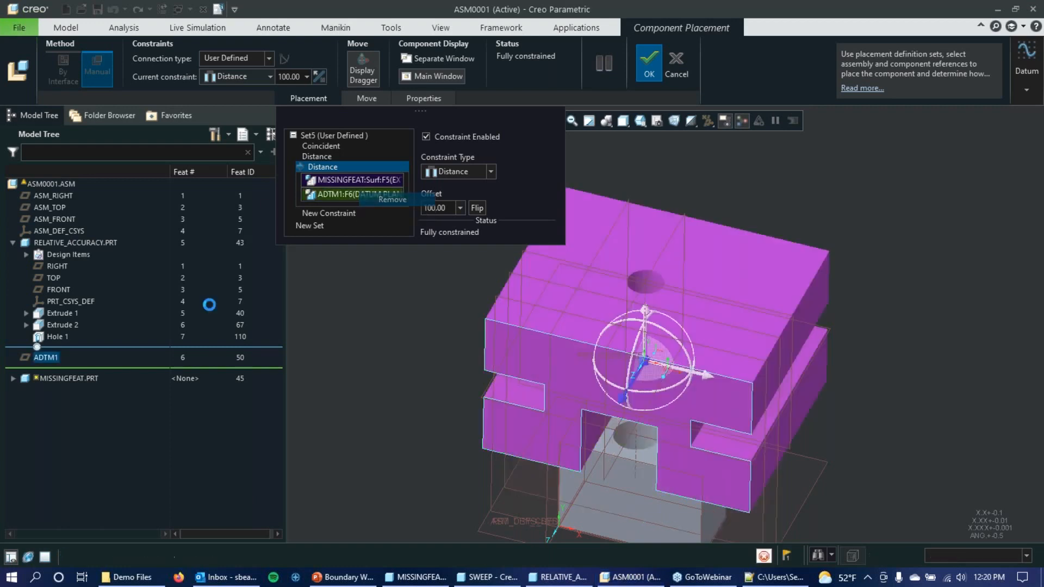
left_click(56, 210)
left_click(54, 218)
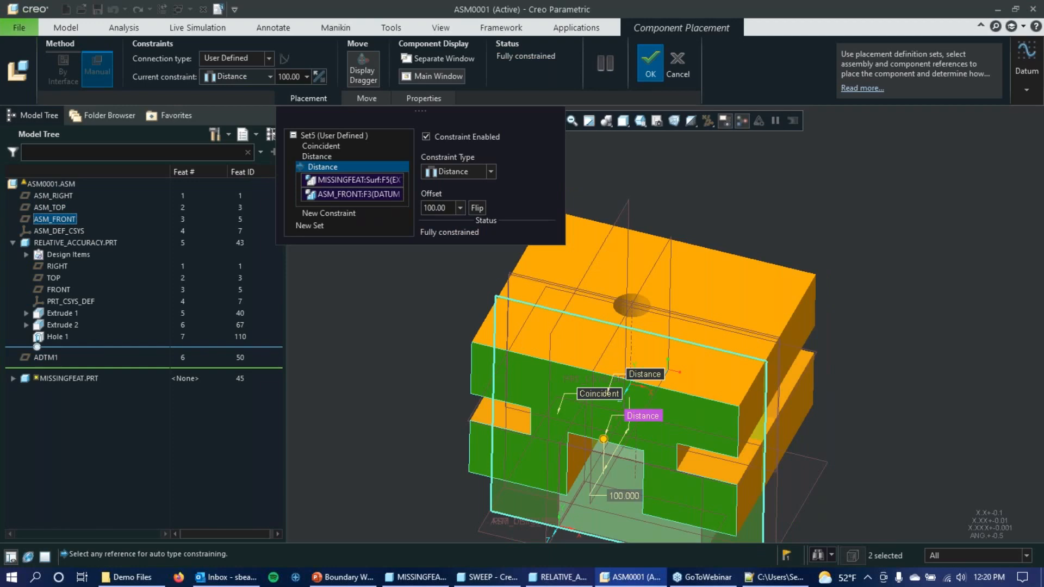
scroll(677, 336, "up", 3)
scroll(681, 341, "down", 4)
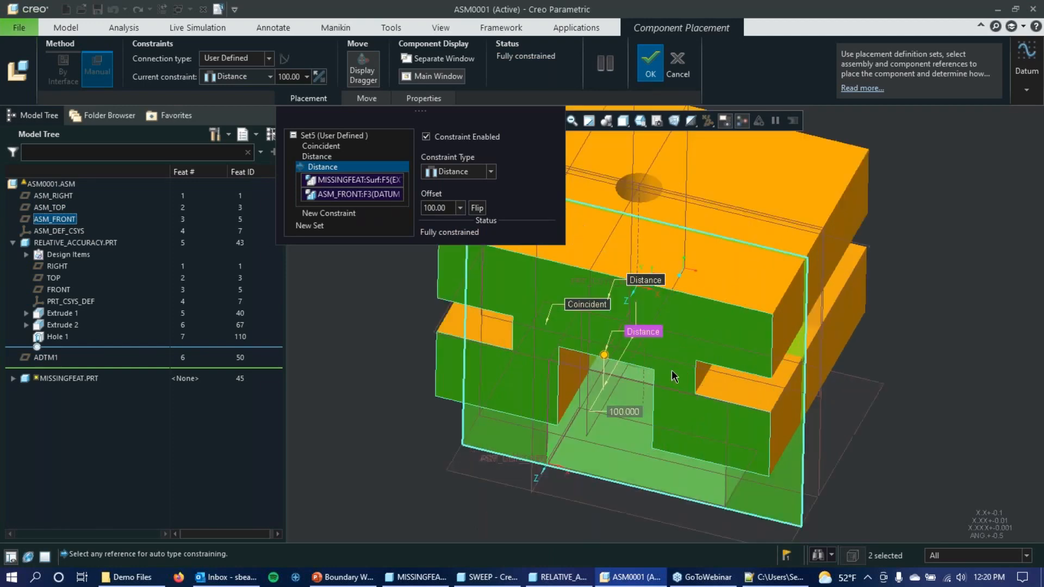
mouse_move(690, 318)
middle_mouse_down()
mouse_move(718, 350)
mouse_move(692, 332)
middle_mouse_up()
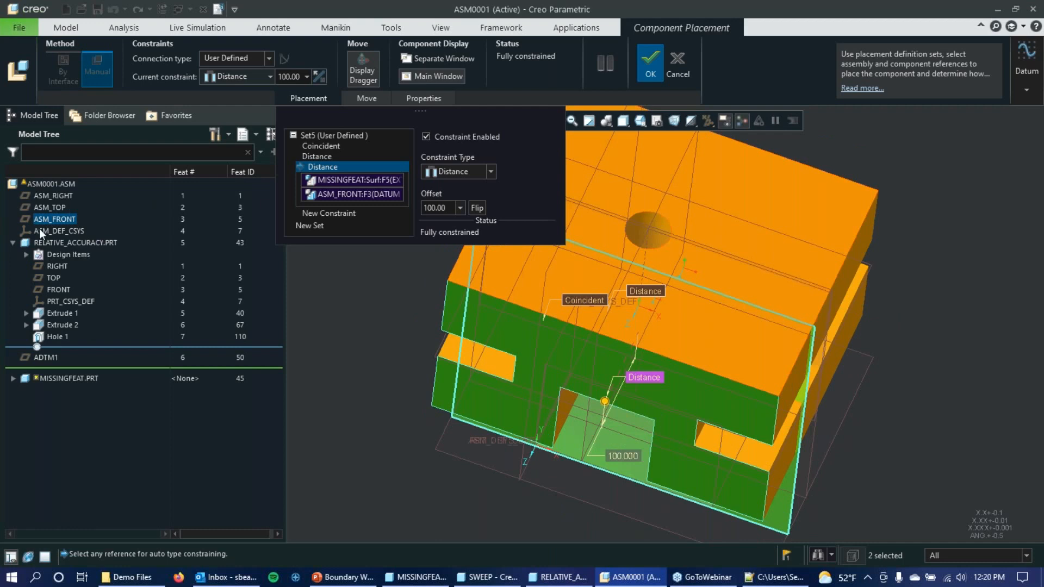
left_click(655, 64)
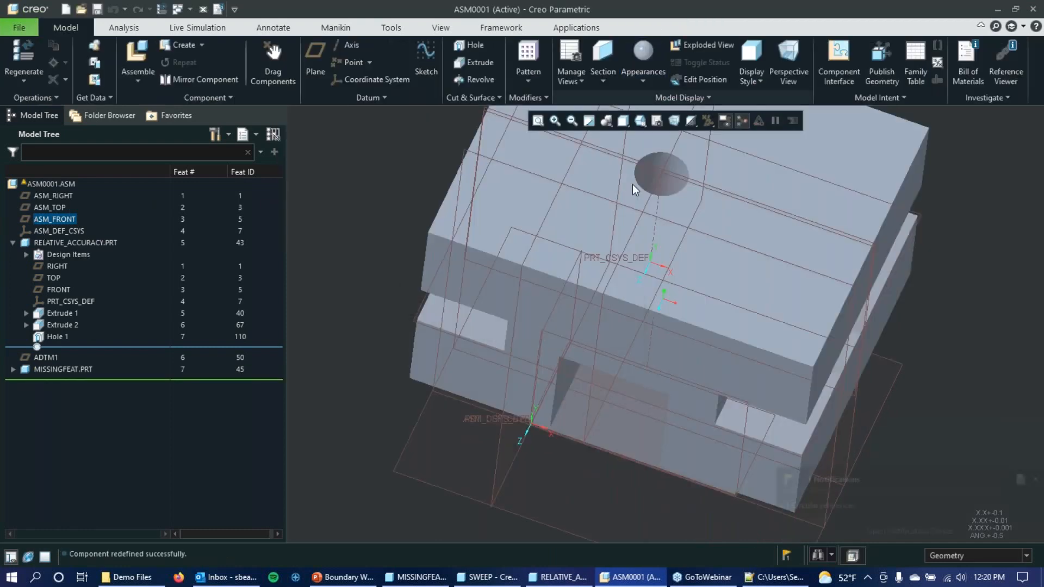
Regenerate the ASM0001 assembly and inspect the stacked parts from the front and at an angle
scroll(360, 211, "up", 3)
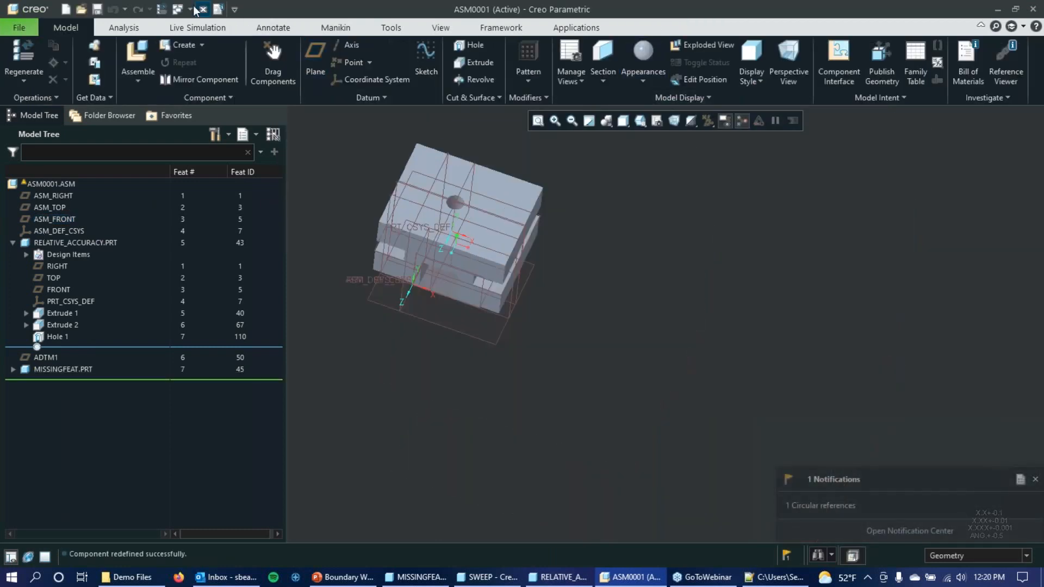
scroll(585, 357, "up", 3)
scroll(531, 276, "down", 3)
middle_click_drag(541, 323, 551, 300)
middle_click_drag(572, 268, 578, 329)
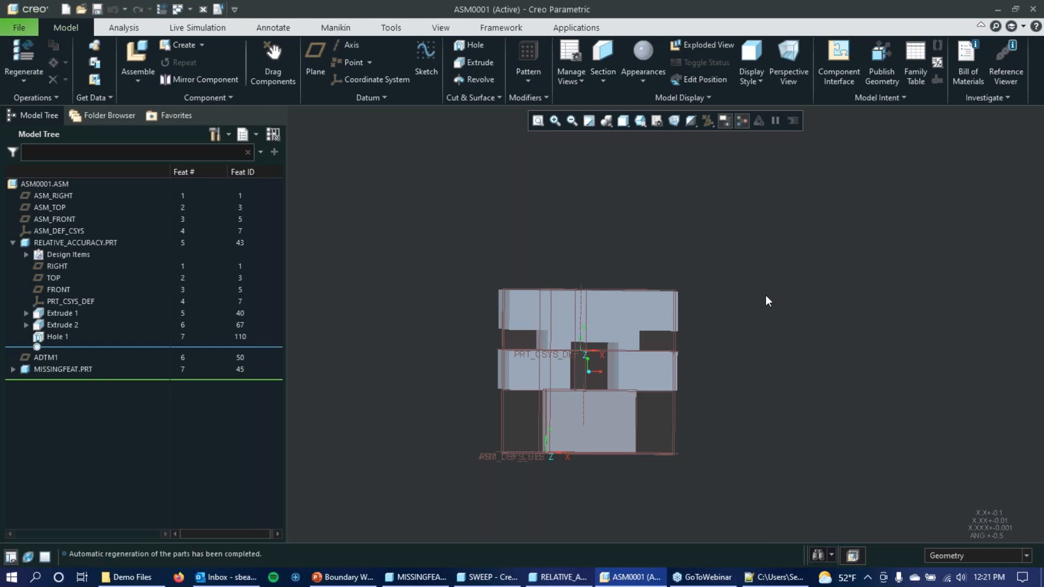
mouse_move(541, 256)
middle_mouse_down()
mouse_move(569, 251)
mouse_move(528, 247)
mouse_move(514, 257)
middle_mouse_up()
Activate RELATIVE_ACCURACY.PRT inside the assembly, with its features expanded in the model tree
left_click(58, 243)
left_click(12, 243)
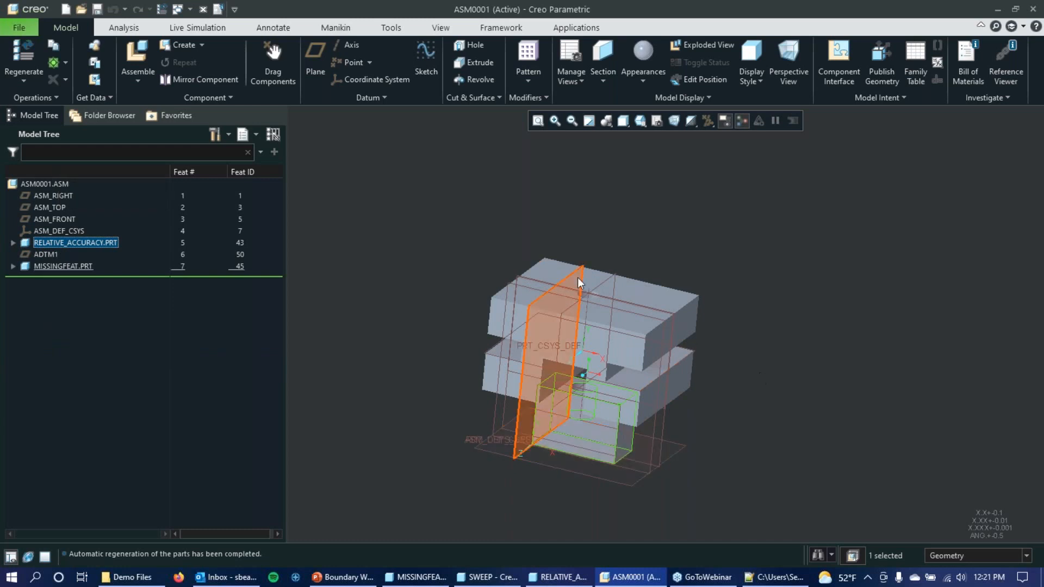
left_click(673, 220)
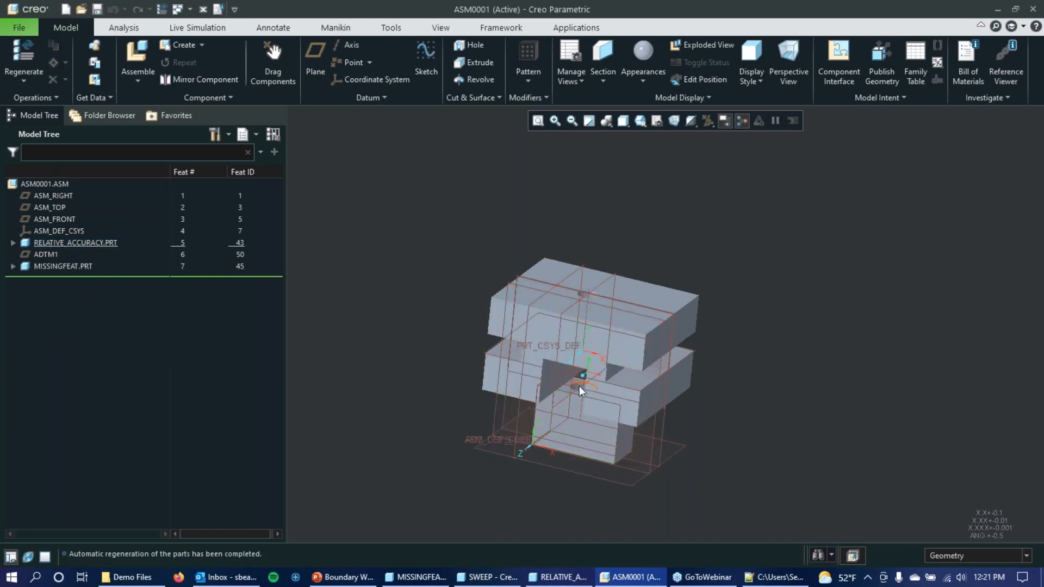
left_click(14, 242)
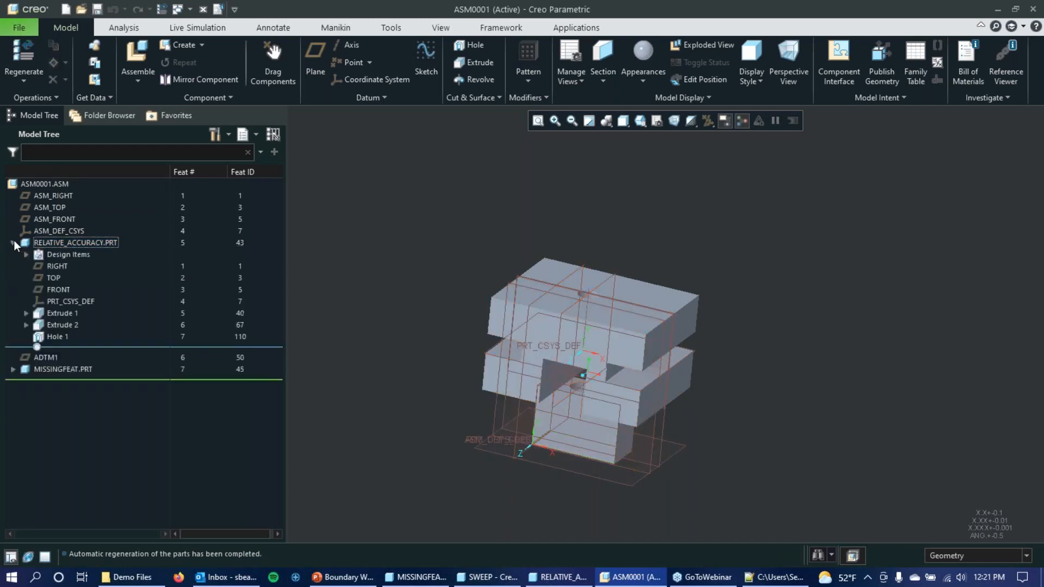
left_click(73, 243)
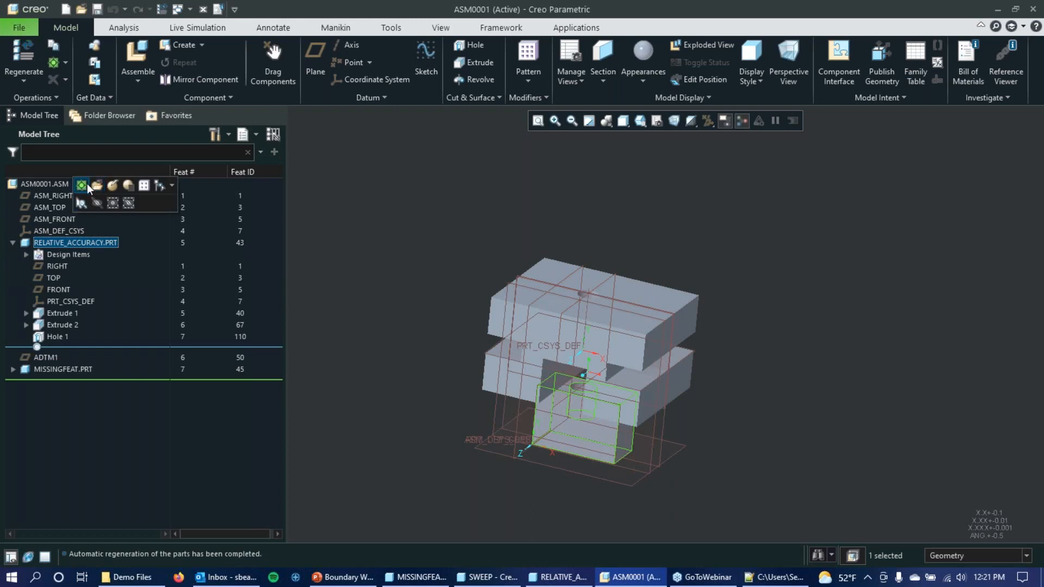
left_click(79, 185)
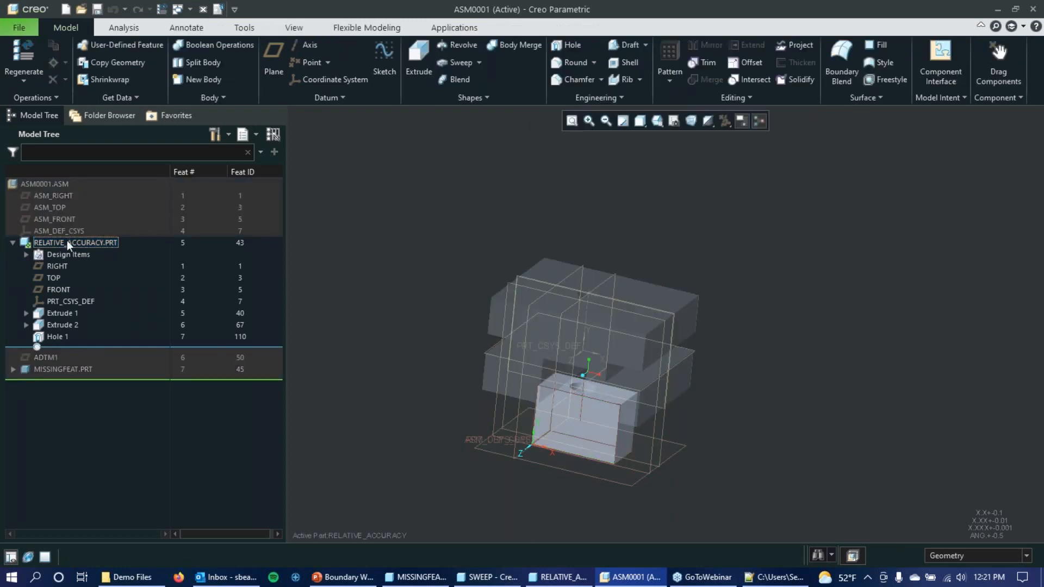
Redefine Hole 1 of RELATIVE_ACCURACY.PRT, replacing its FRONT datum offset reference with an extrusion surface of MISSINGFEAT.PRT
left_click(57, 337)
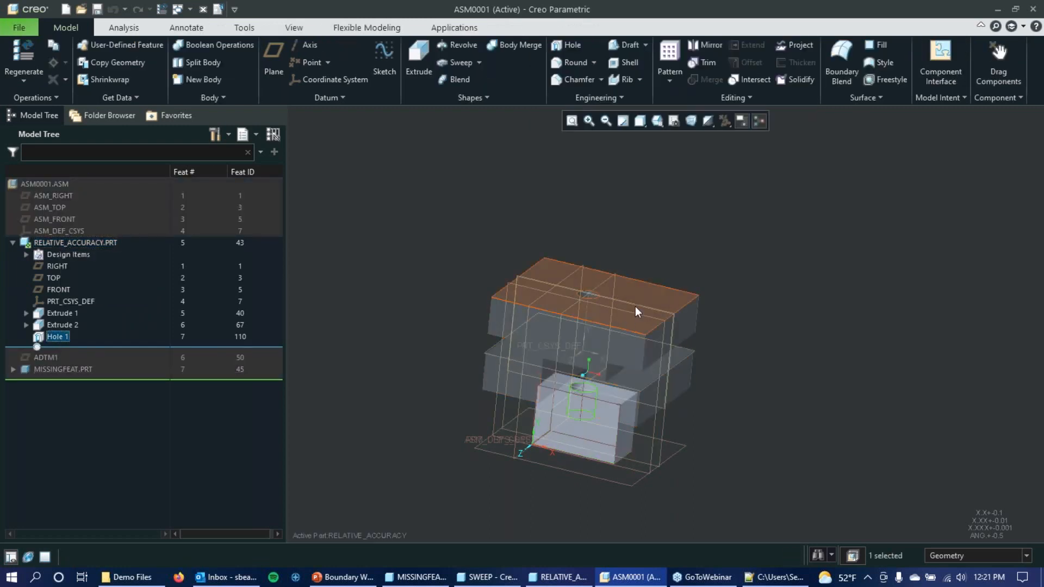
middle_click_drag(663, 296, 634, 335)
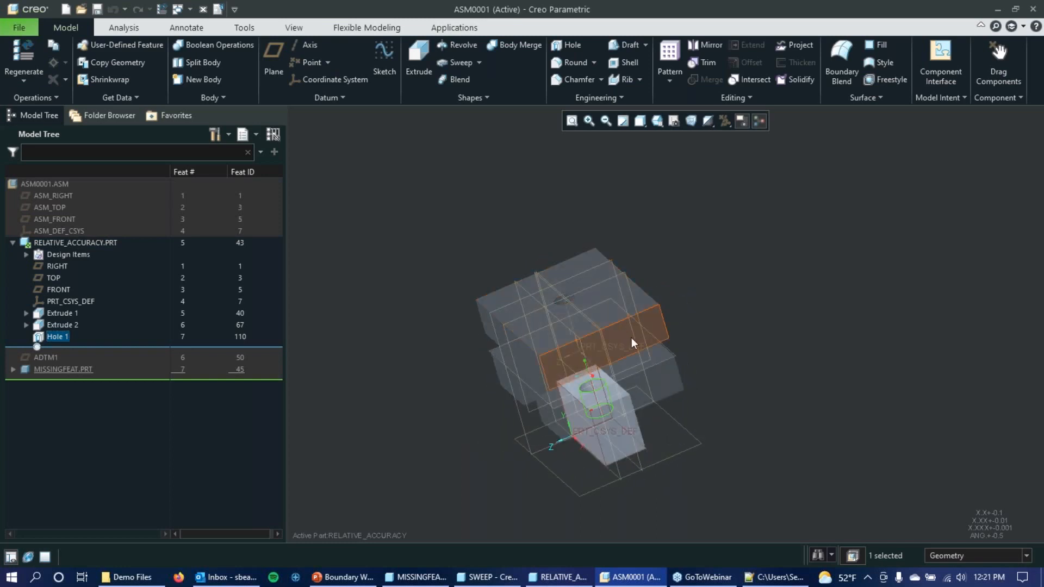
middle_click_drag(660, 391, 723, 351)
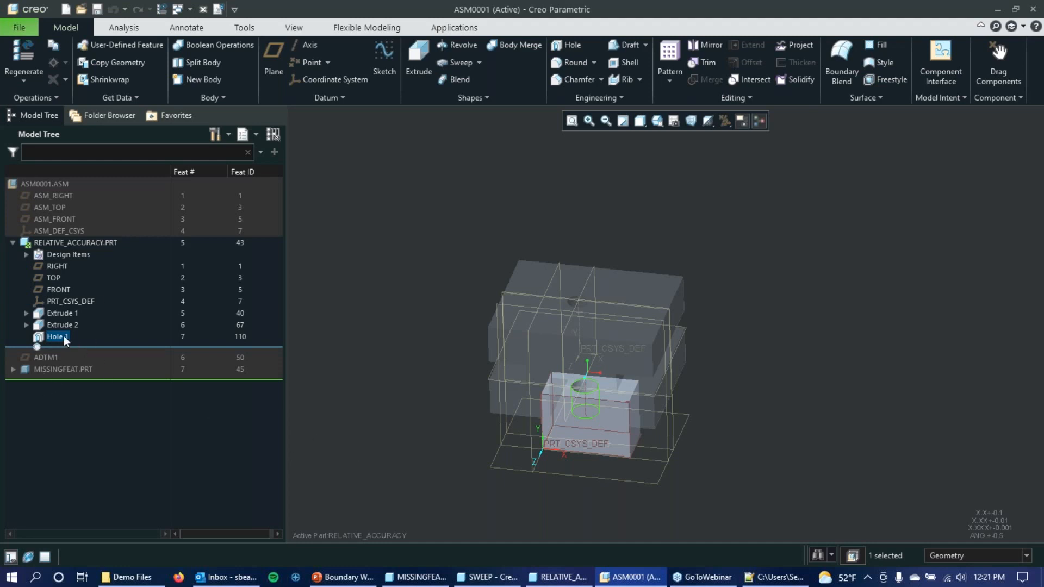
left_click(93, 256)
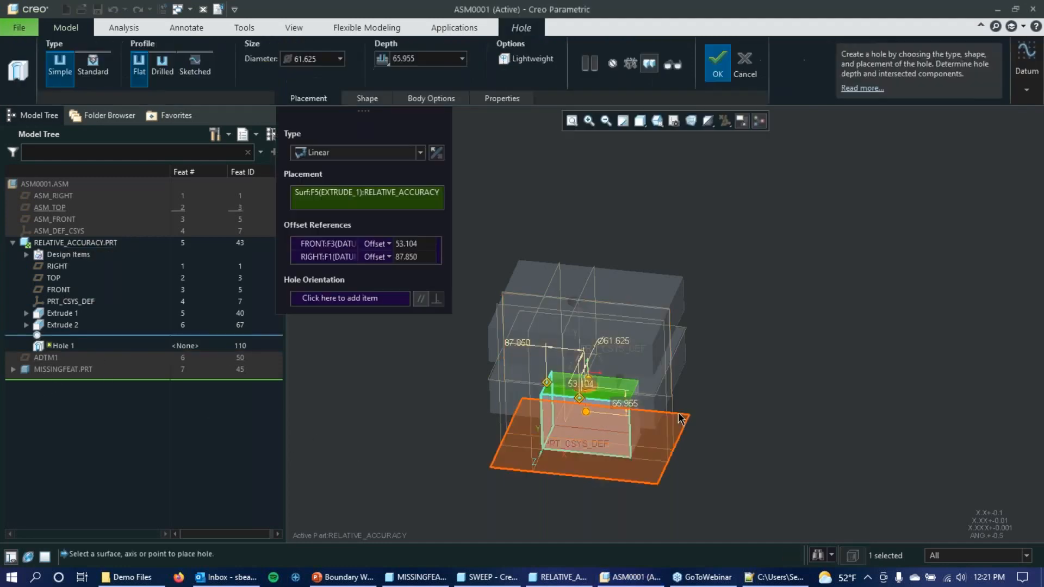
scroll(626, 392, "down", 5)
middle_click_drag(595, 367, 517, 370)
left_click_drag(517, 413, 481, 391)
middle_click_drag(481, 391, 467, 334)
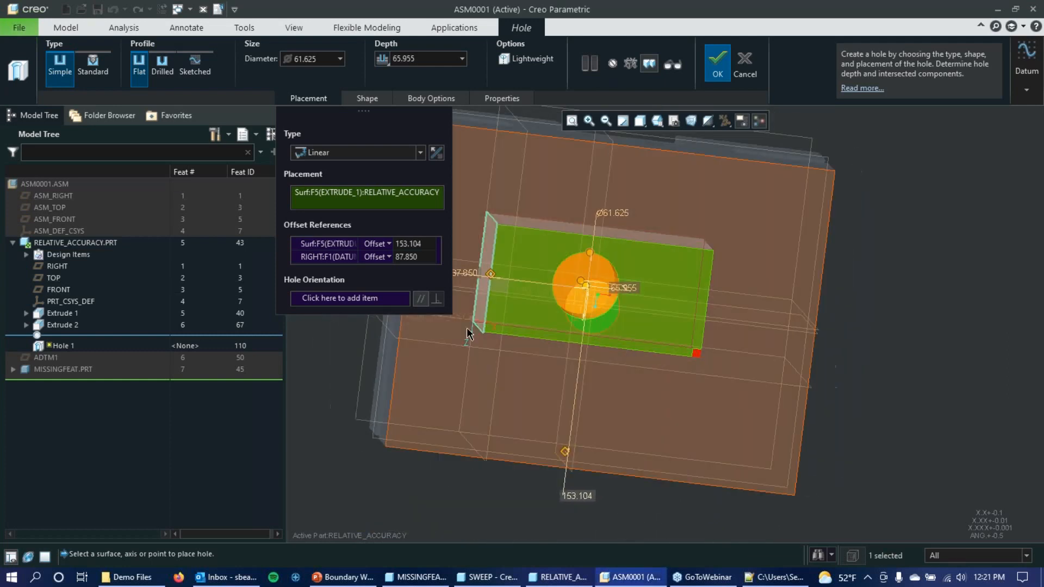
Replace Hole 1's RIGHT datum offset reference with an extrusion edge of MISSINGFEAT.PRT and accept the hole
scroll(466, 326, "up", 3)
left_click_drag(467, 291, 474, 262)
middle_click_drag(486, 306, 488, 223)
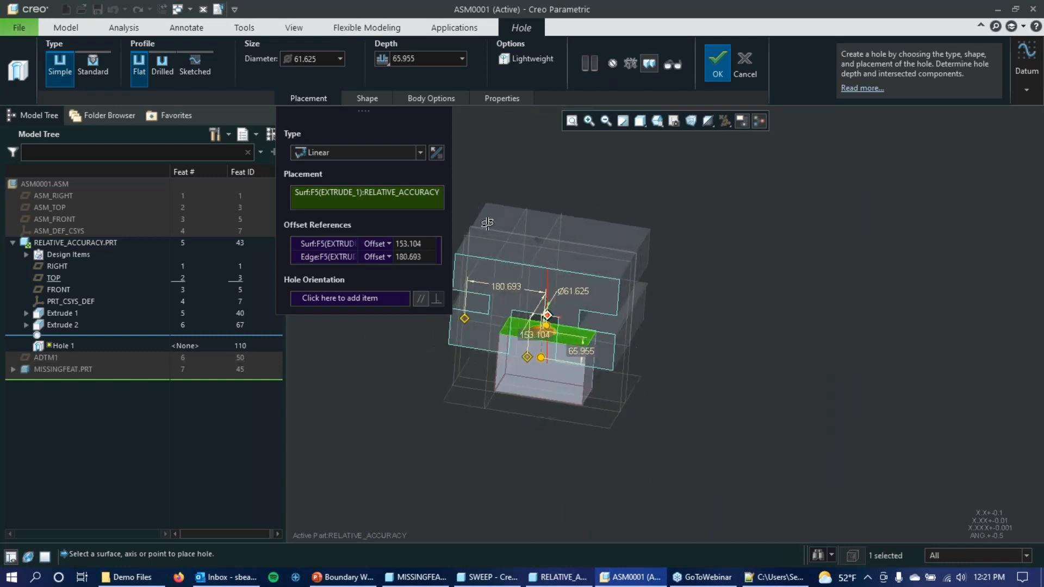
left_click(717, 62)
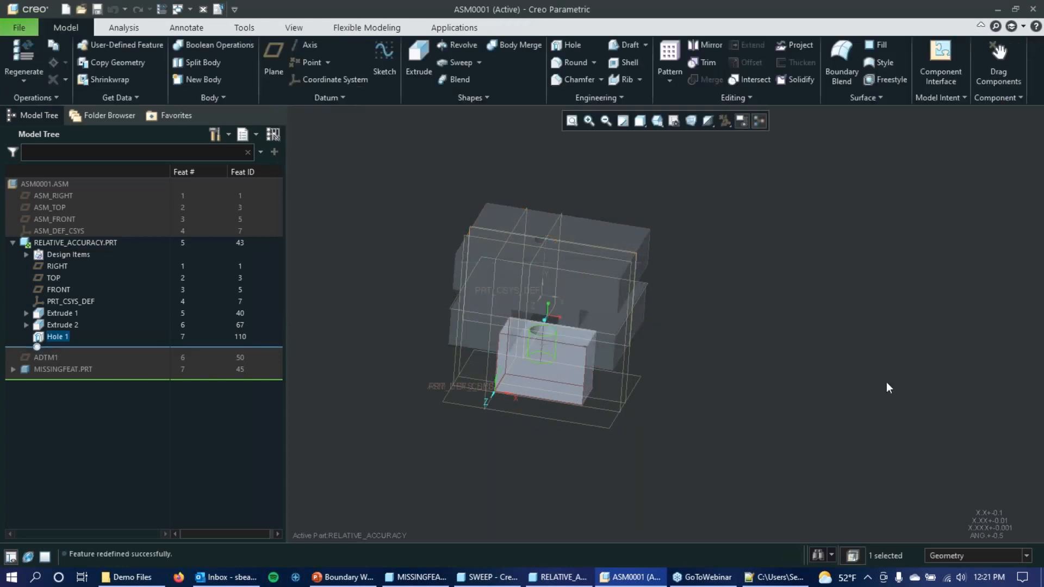
left_click(889, 372)
left_click(39, 243)
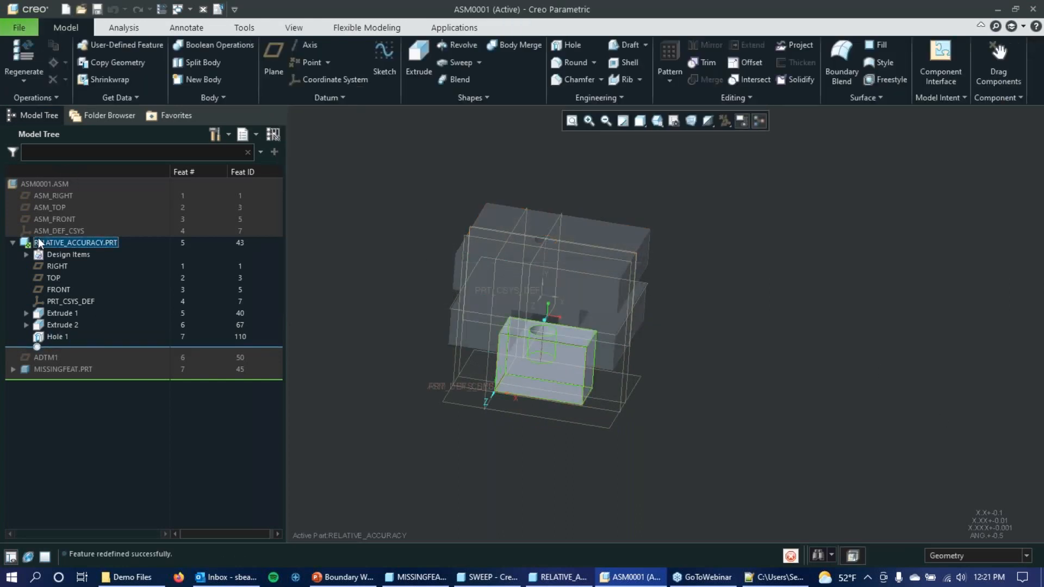
right_click(59, 242)
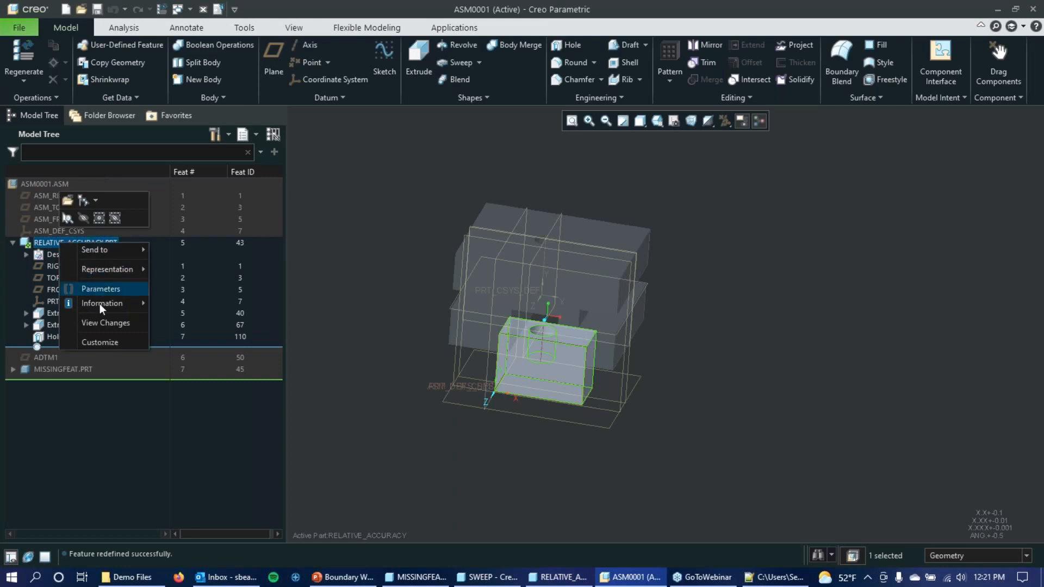
left_click(43, 244)
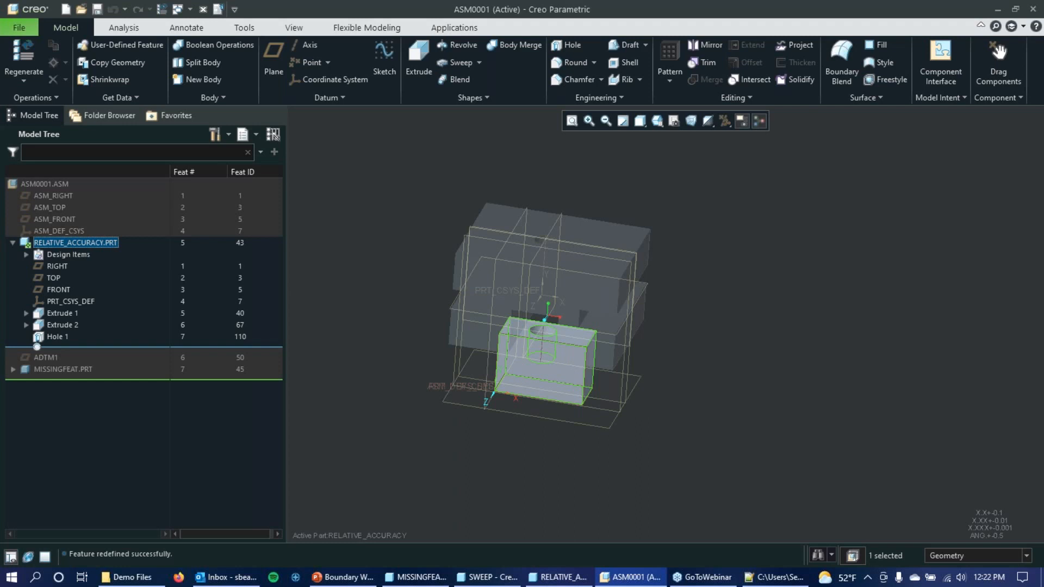
left_click(367, 232)
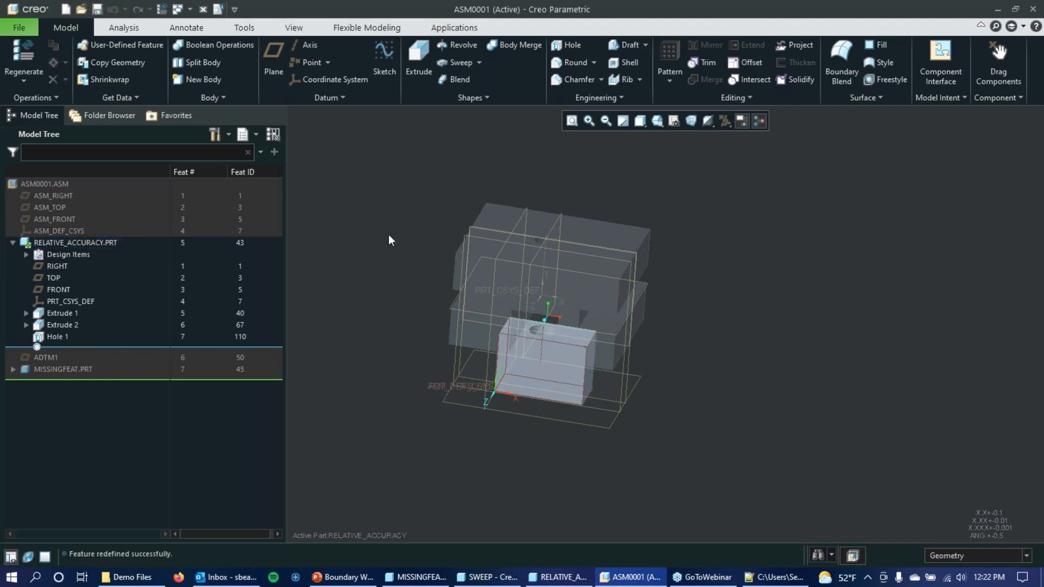
Reactivate the top-level ASM0001 assembly
left_click(42, 184)
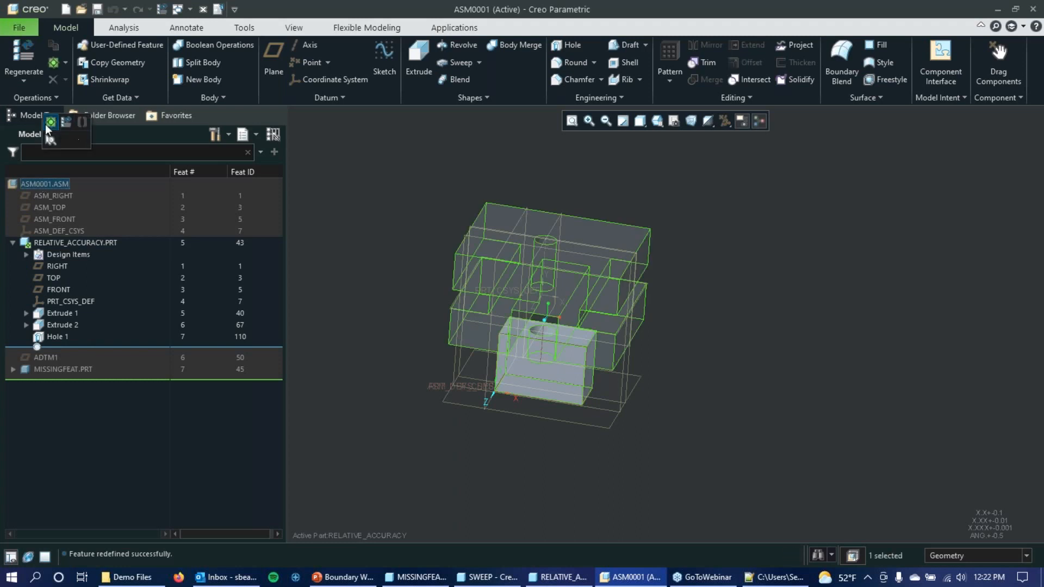
left_click(50, 123)
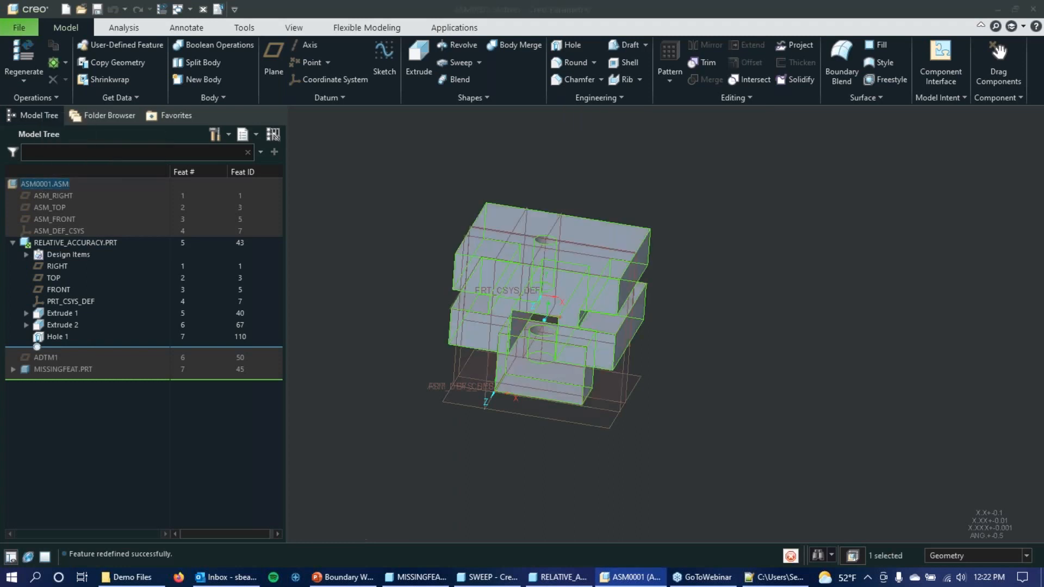
scroll(346, 358, "down", 4)
scroll(508, 307, "up", 5)
scroll(533, 356, "down", 6)
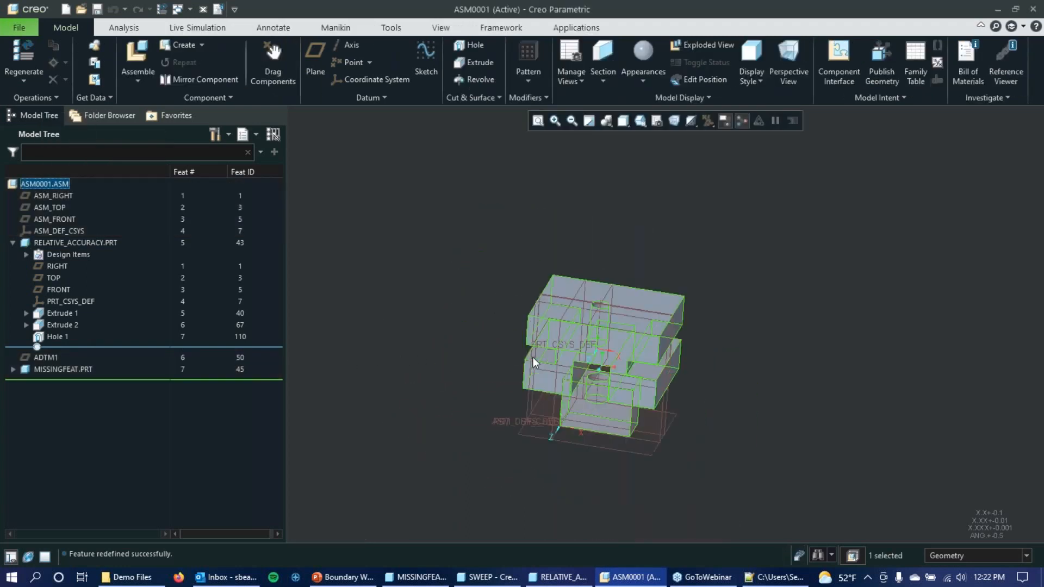
Switch to PowerPoint and show the Training Capabilities slide of the webinar presentation
left_click(333, 583)
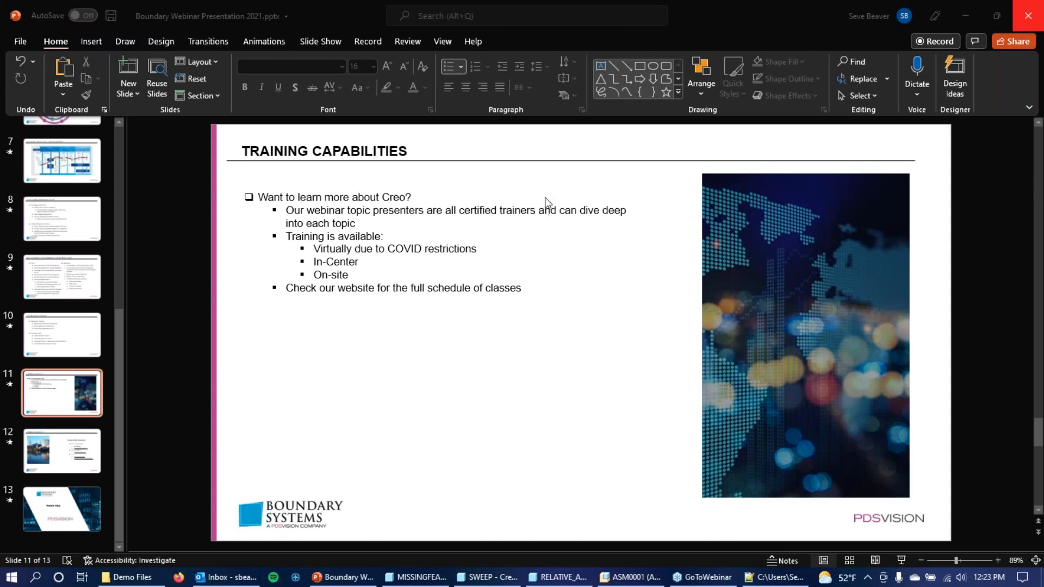
left_click(332, 10)
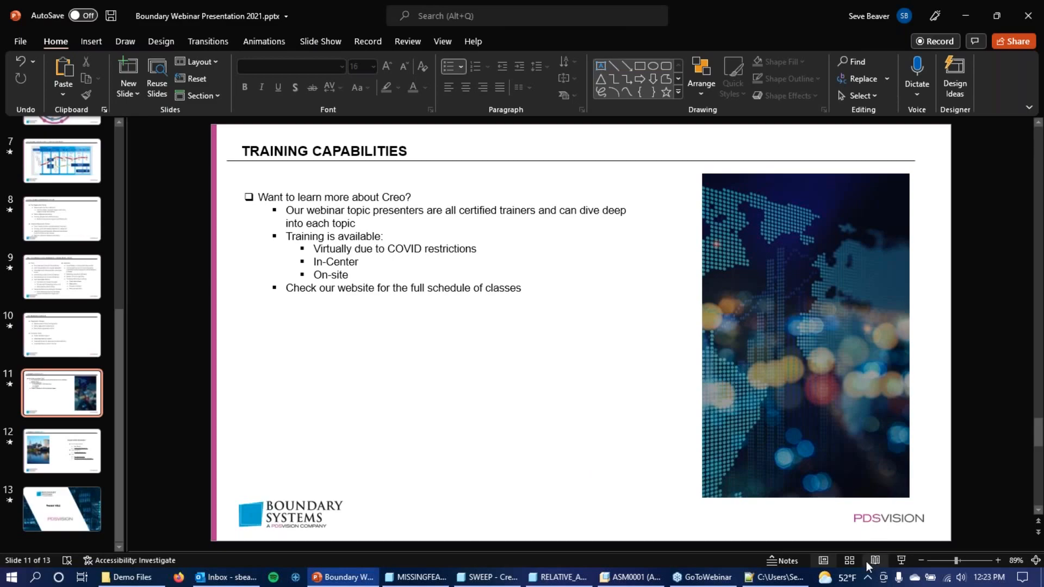
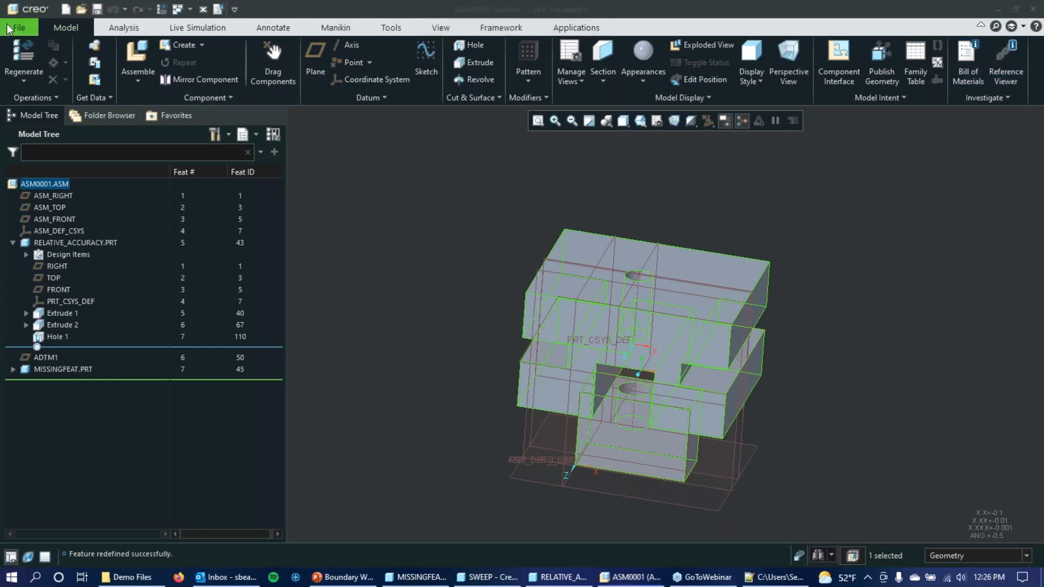
Review the Notification Center settings for regeneration and reference notifications in the Creo Parametric options
left_click(19, 27)
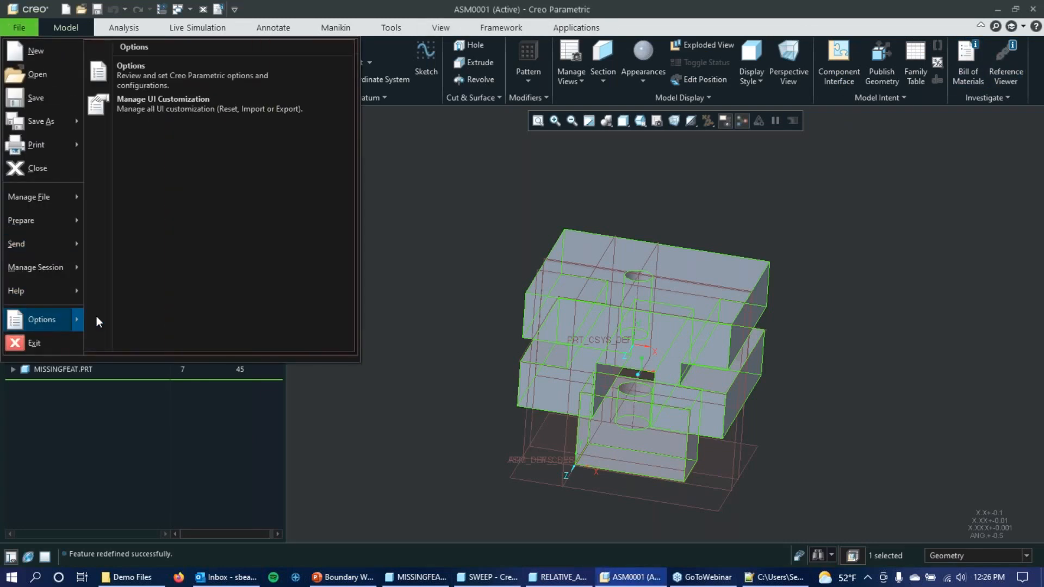
left_click(184, 85)
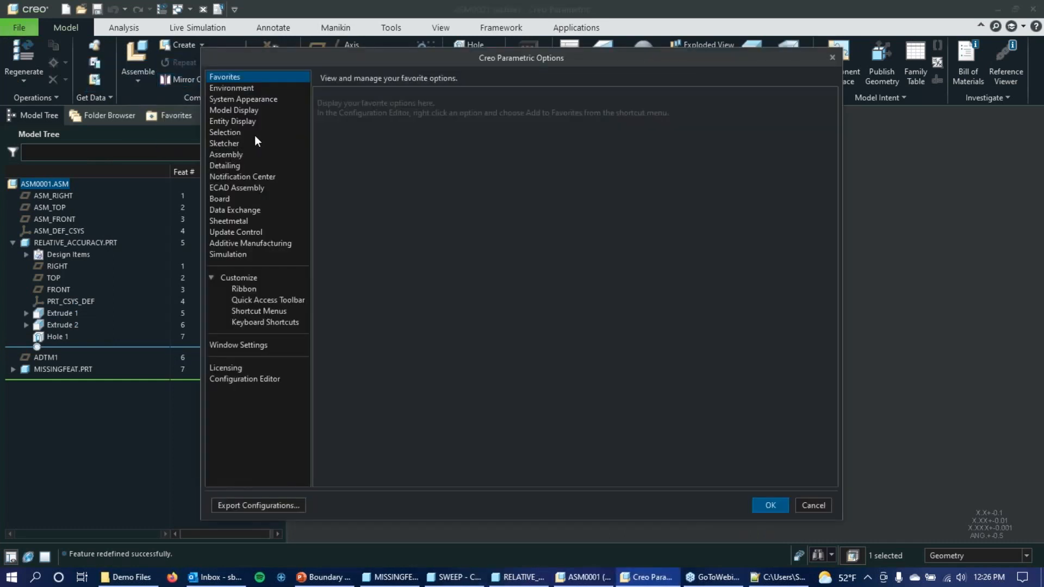
left_click(264, 177)
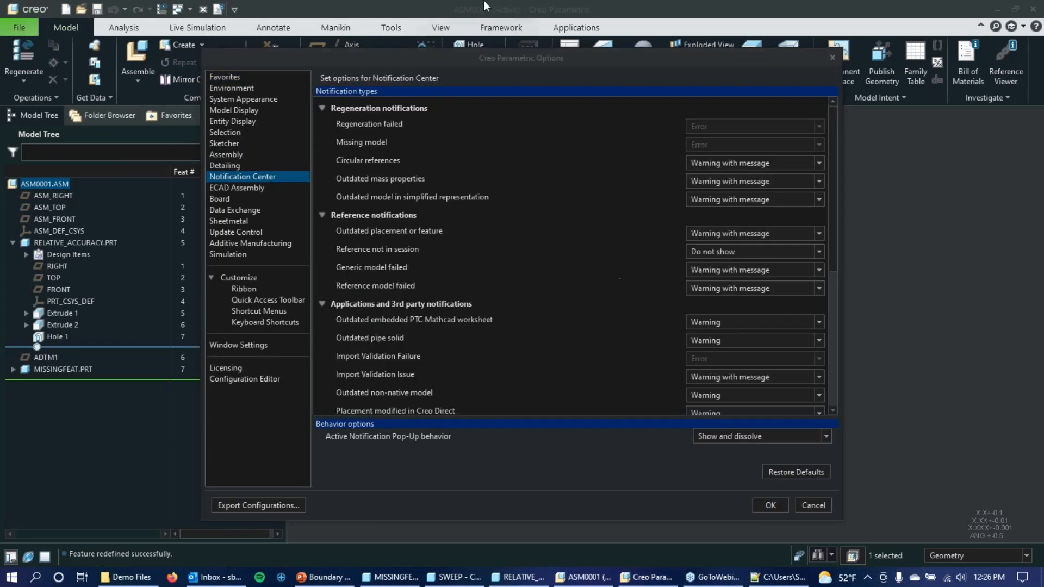
left_click_drag(469, 51, 536, 21)
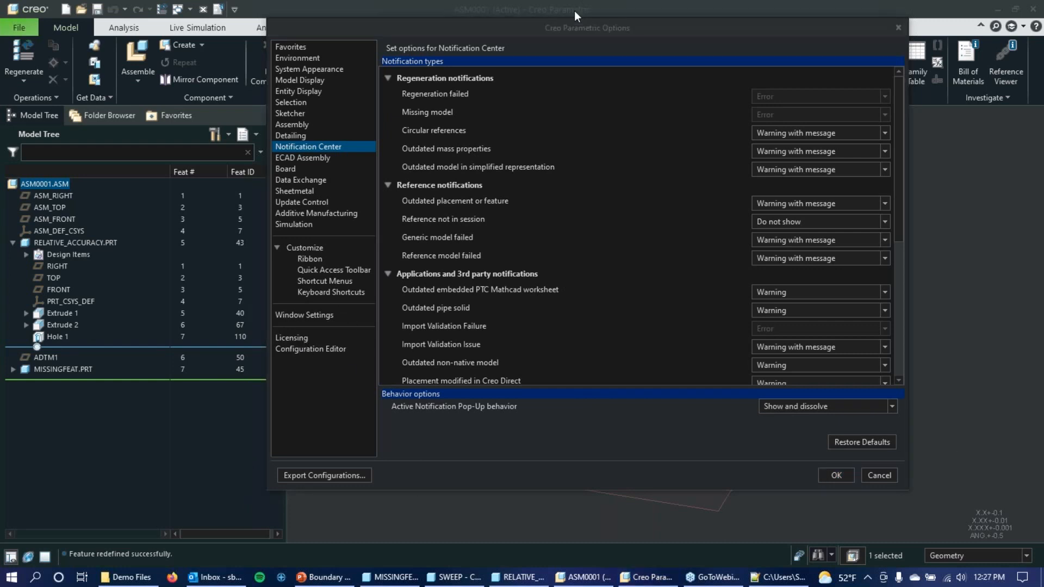
Show the Configuration Editor options and try looking up a configuration option with the keyword *generic*
left_click(301, 350)
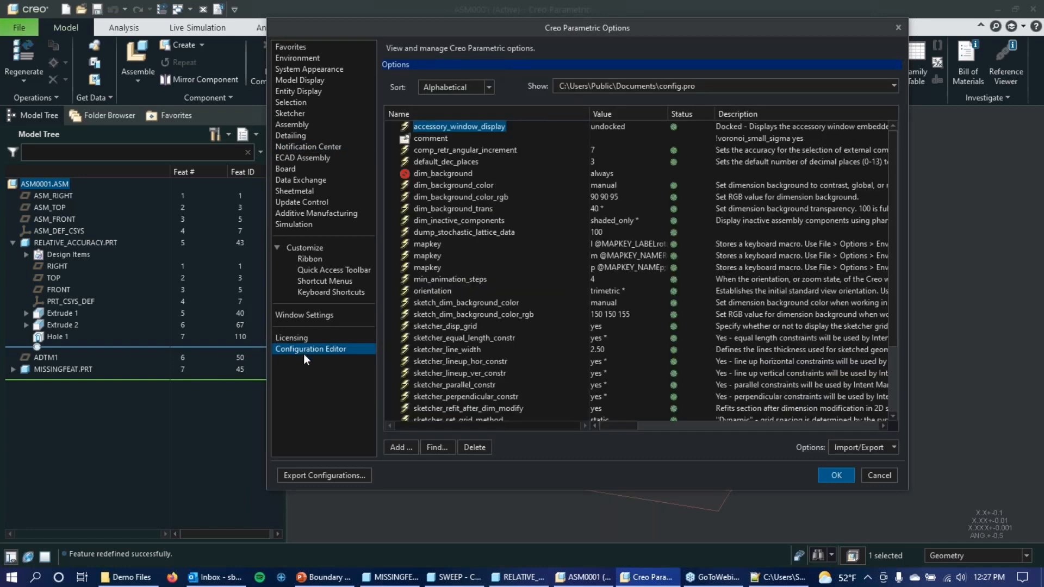
left_click(429, 447)
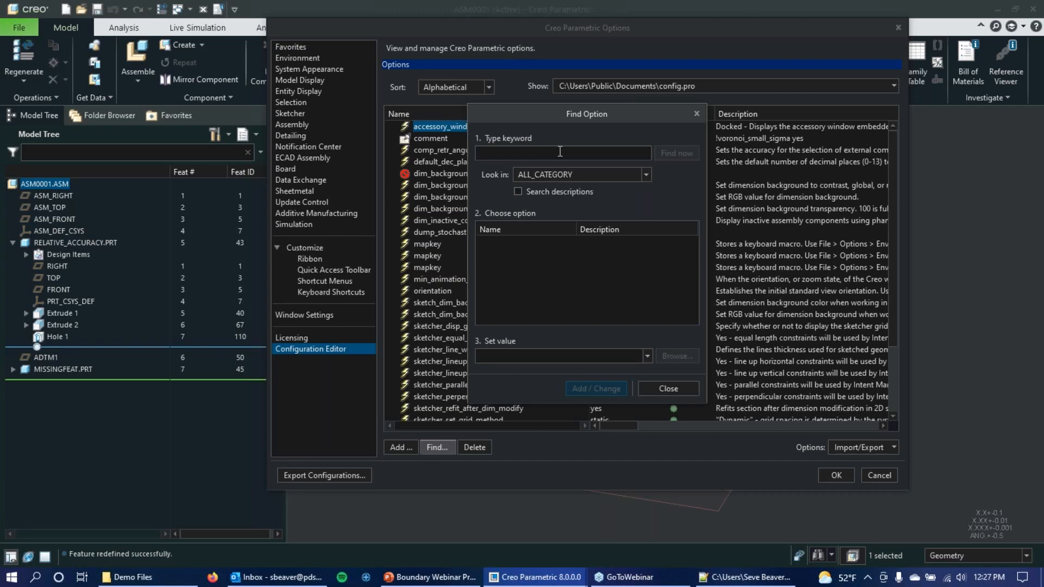
type("generic")
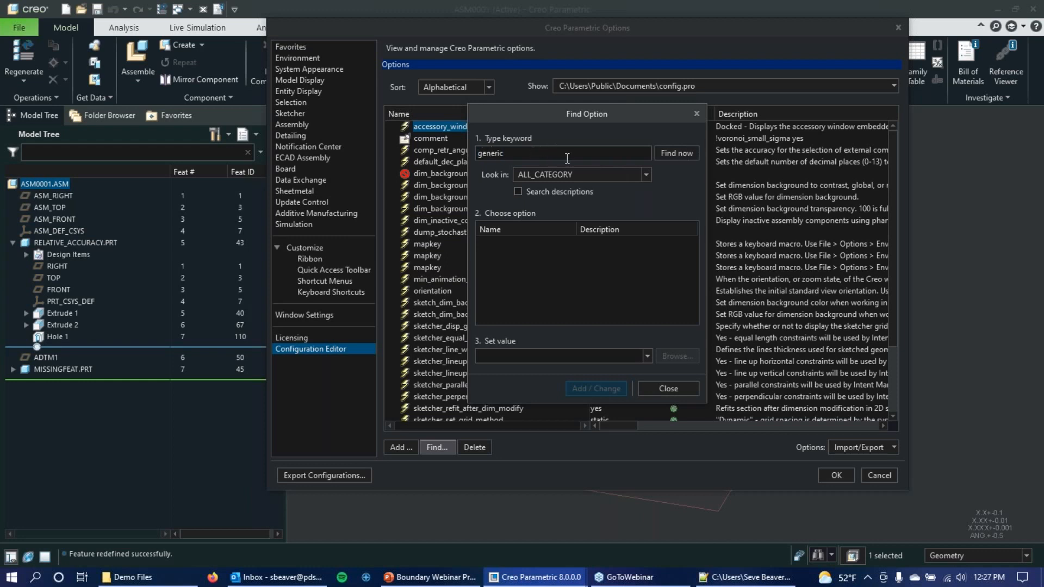
key("Home")
type("*")
key("End")
type("*")
left_click(697, 114)
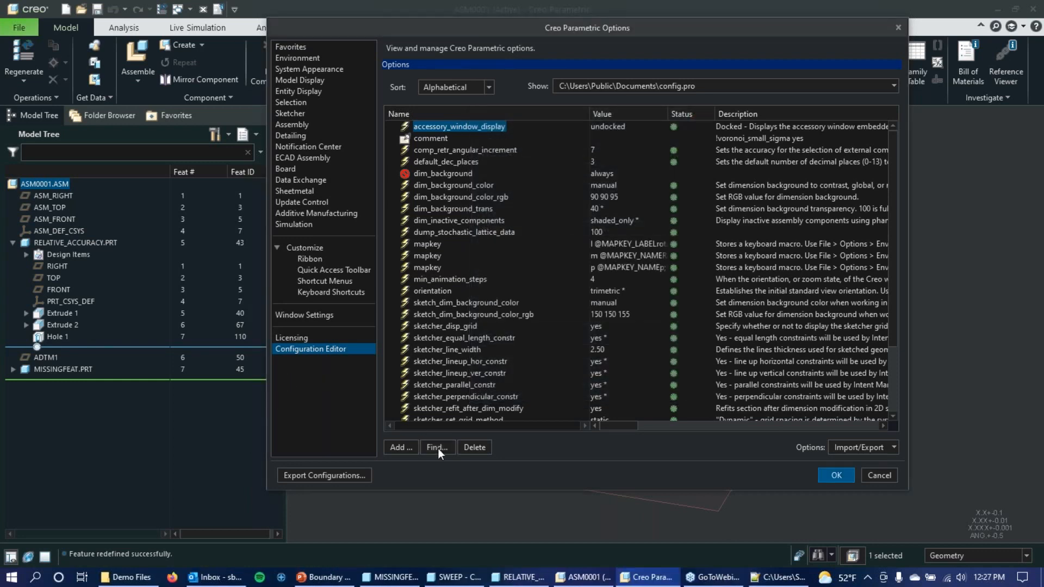
Start adding a configuration option and search all categories, including descriptions, for the keyword *generic*
left_click(401, 447)
left_click(624, 273)
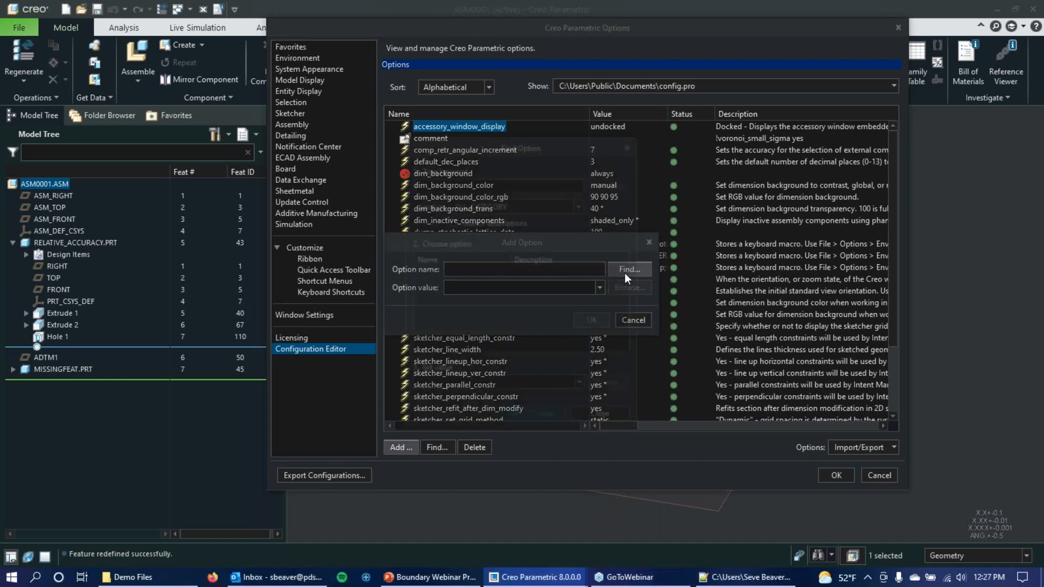
type("generic")
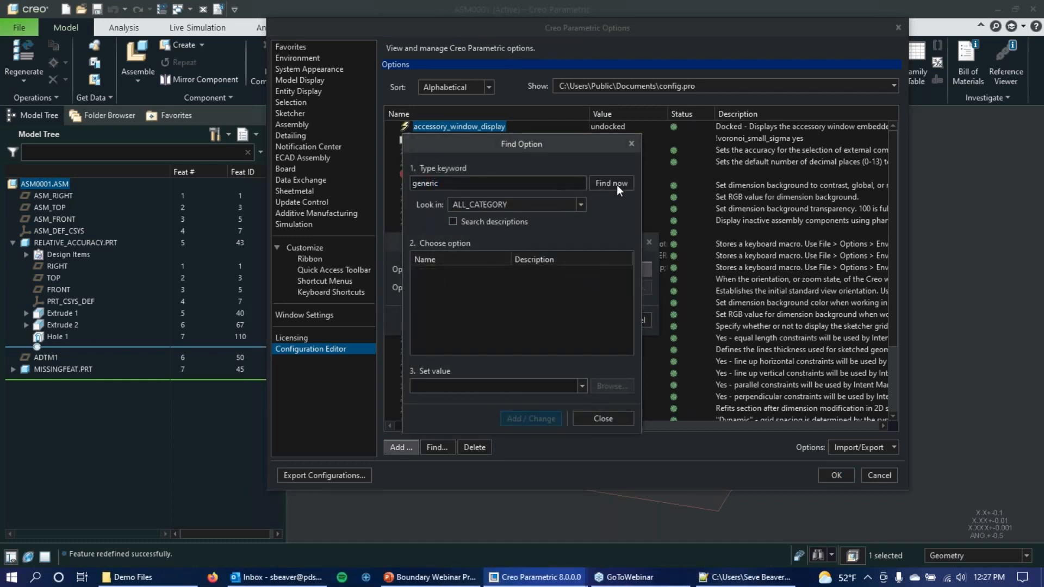
left_click(631, 144)
left_click(527, 270)
type("*generic*")
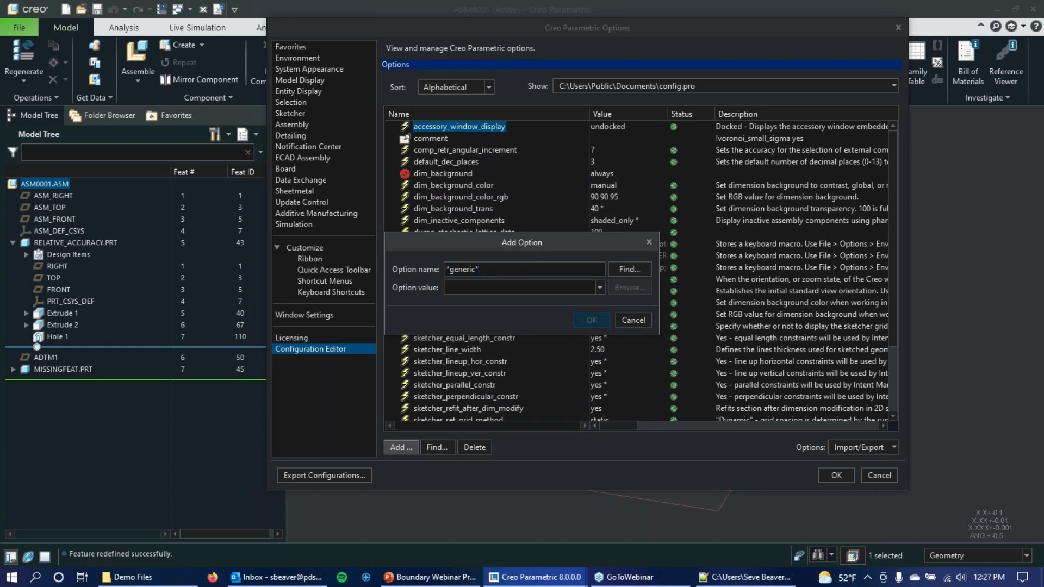
left_click(621, 271)
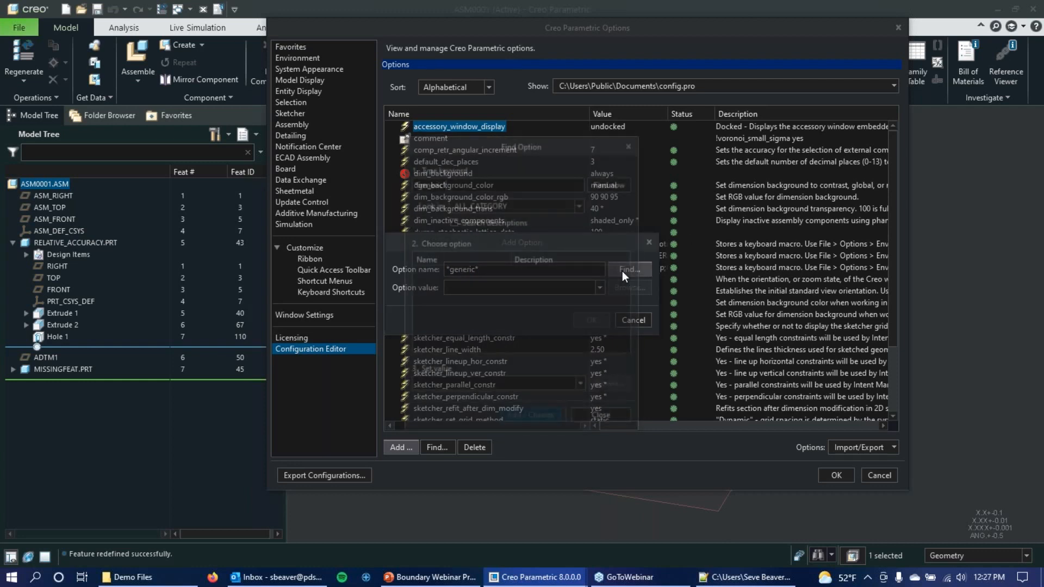
left_click(580, 204)
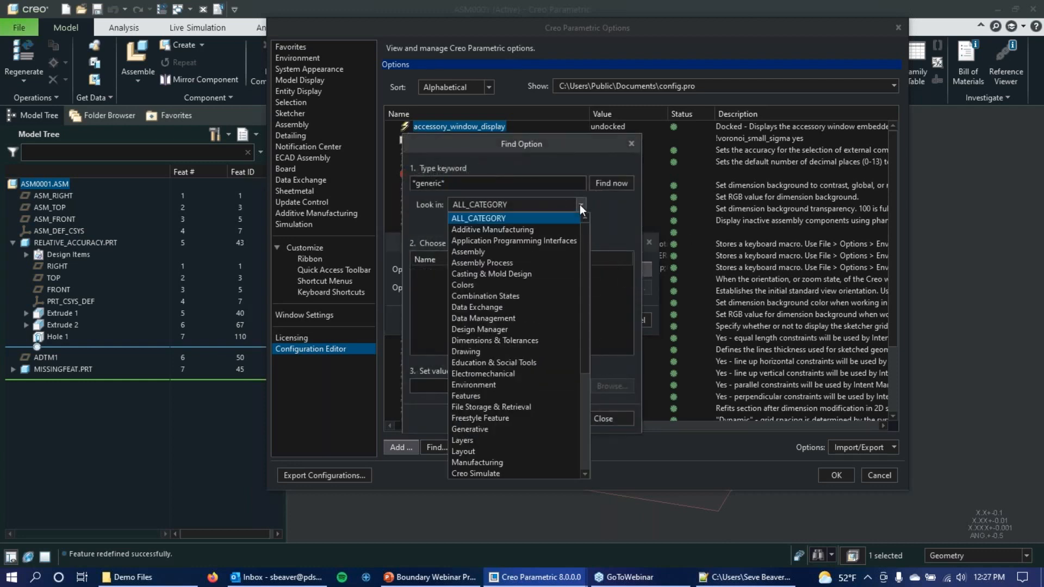
left_click(581, 205)
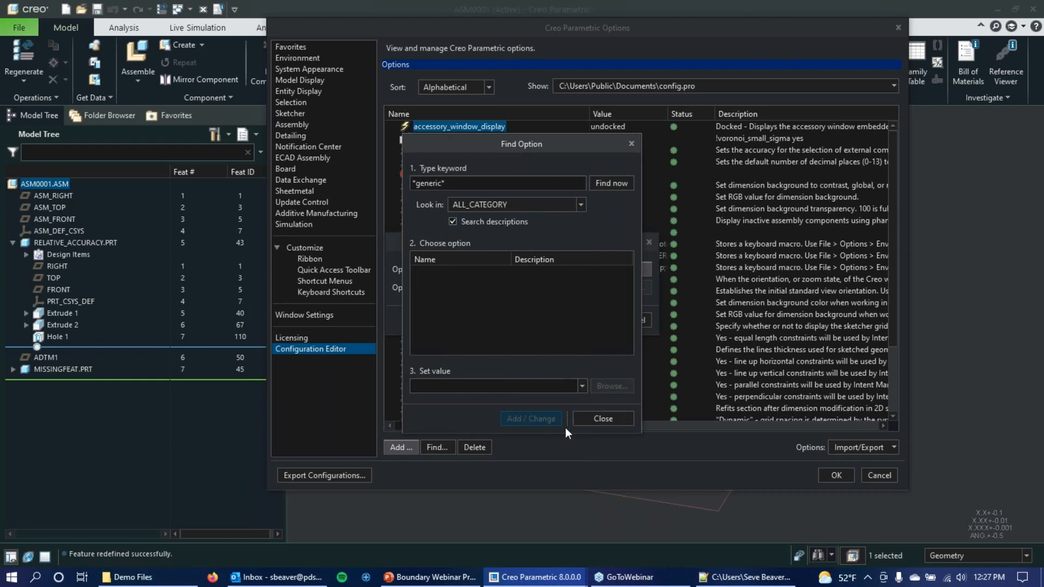
left_click(614, 185)
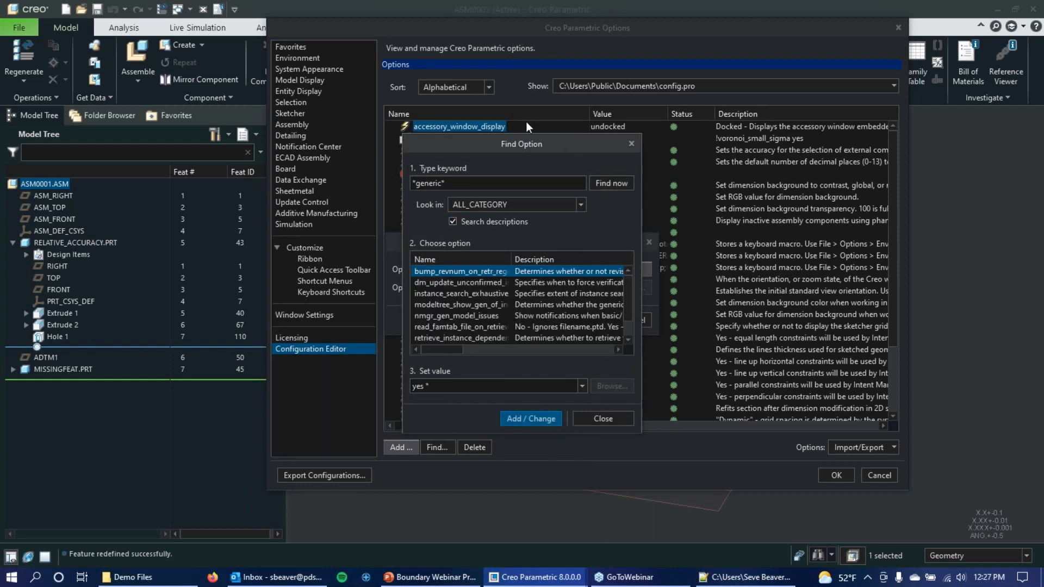
Enlarge the Find Option window and widen its Name column so the option names and descriptions can be read
left_click_drag(520, 142, 222, 42)
left_click_drag(344, 333, 1012, 481)
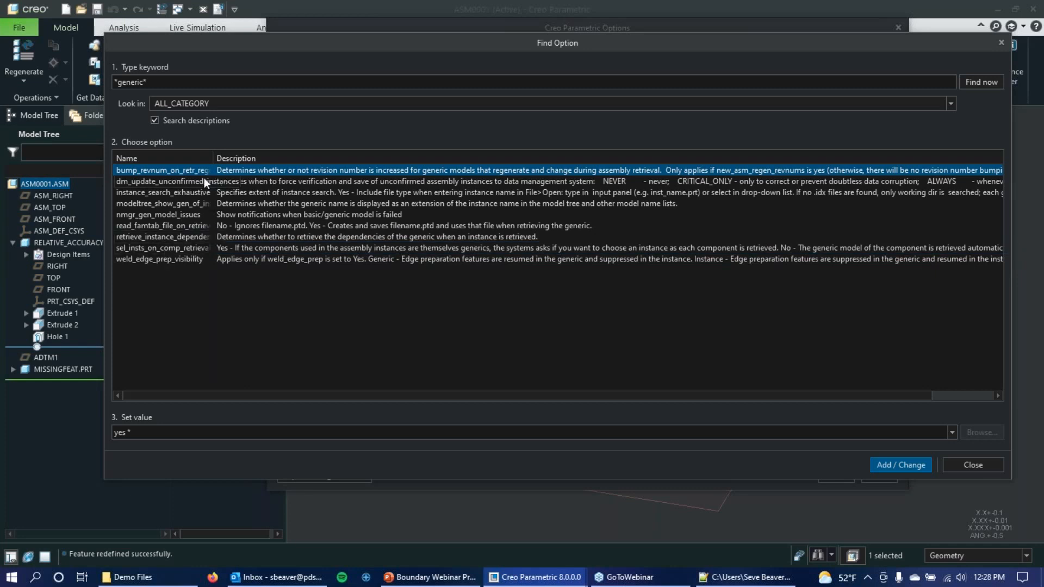
left_click_drag(213, 155, 310, 163)
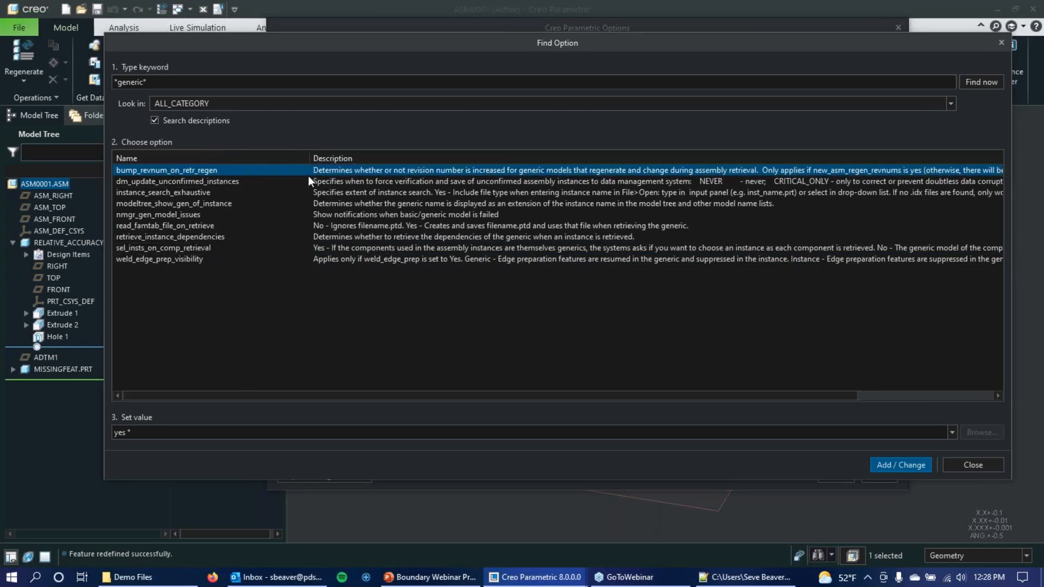
Search the configuration options and their descriptions for the keyword *family*
triple_click(176, 81)
type("*family*")
key("Return")
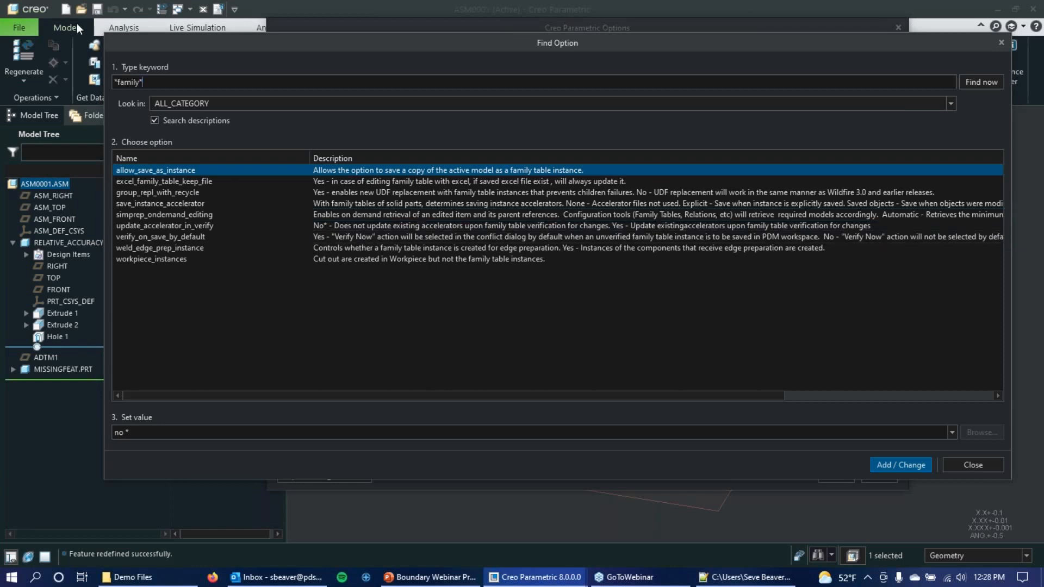
Search the configuration options and their descriptions for the keyword instance
left_click_drag(144, 82, 93, 80)
key("BackSpace")
type("instance")
key("Return")
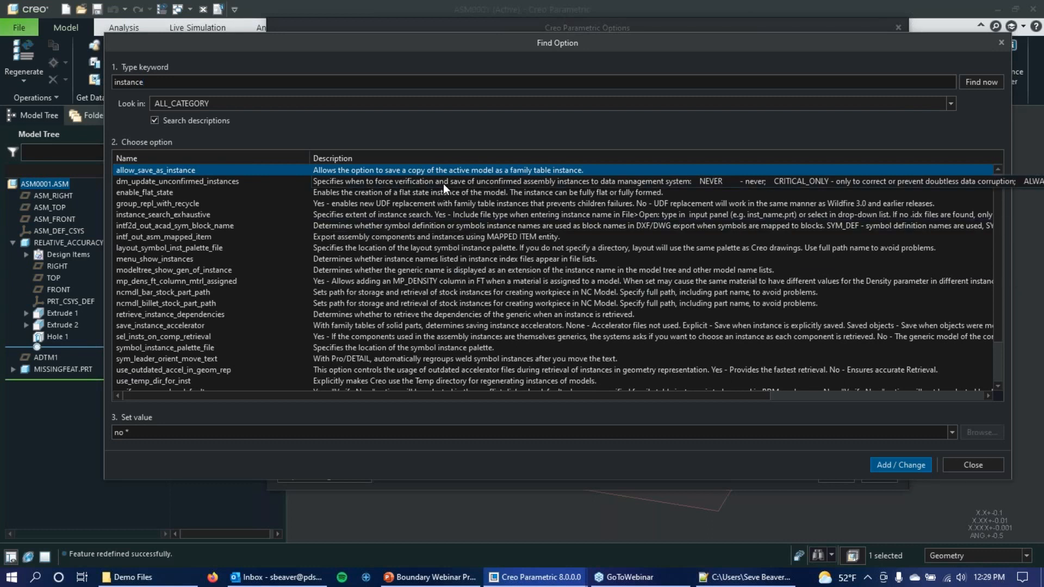
Search the configuration options for the keyword retr, widen the Description column and look through the matches for retrieval settings
left_click_drag(187, 81, 10, 82)
type("retr")
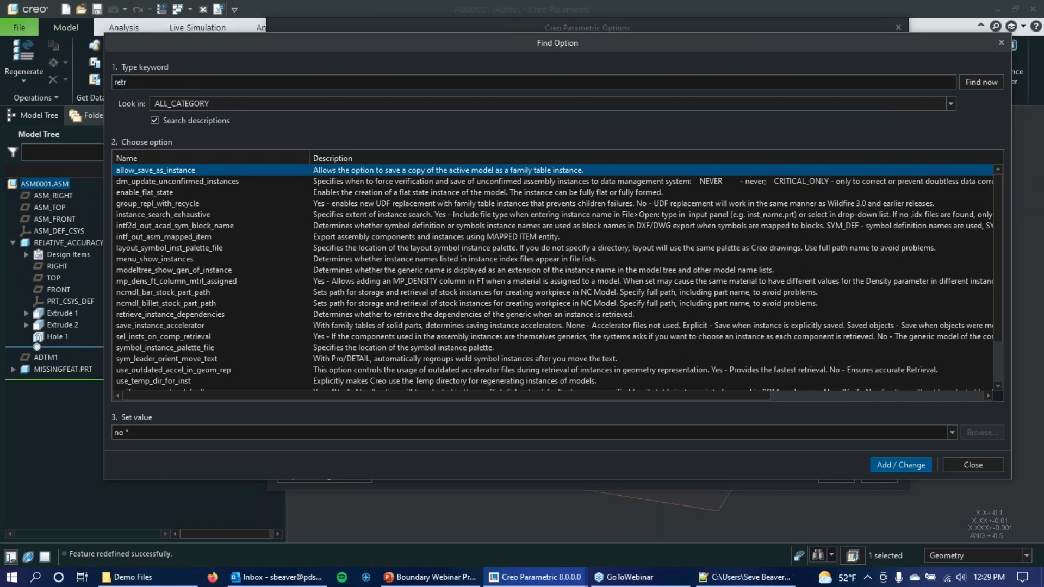
left_click_drag(376, 158, 964, 176)
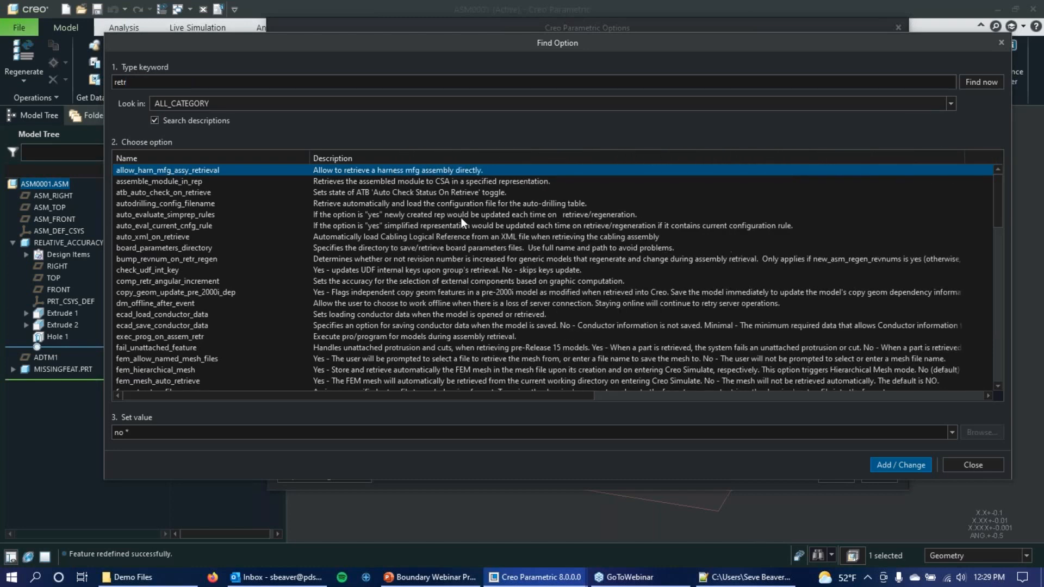
scroll(454, 211, "down", 1)
scroll(429, 217, "up", 1)
left_click(361, 202)
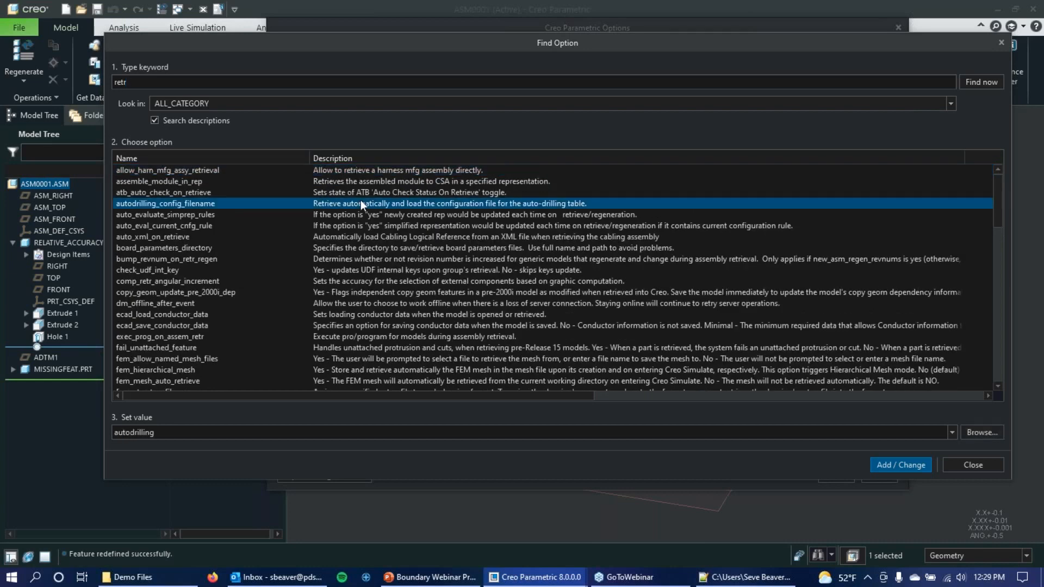
scroll(360, 200, "down", 4)
scroll(387, 211, "down", 12)
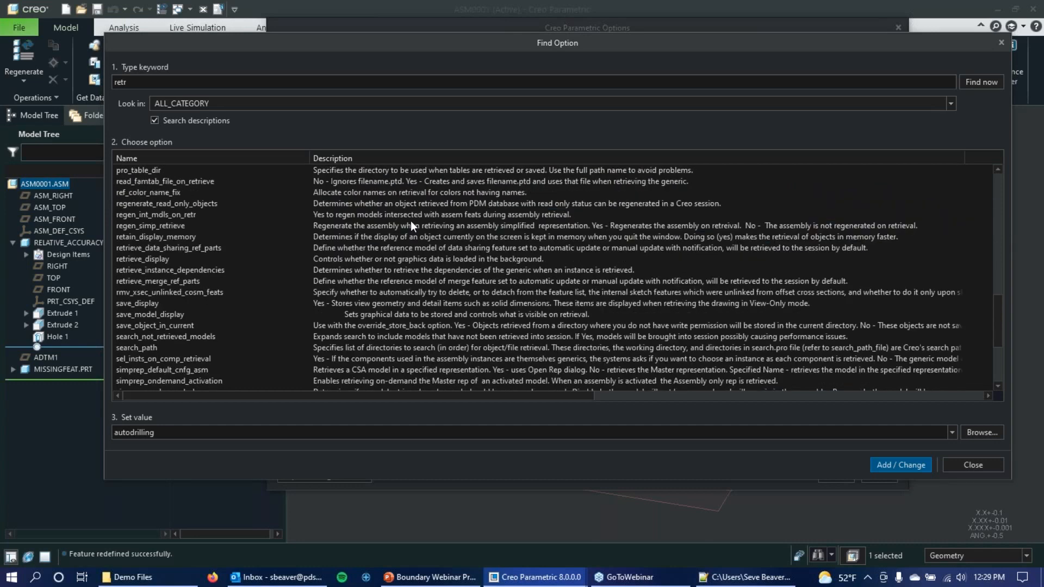
scroll(413, 224, "down", 4)
left_click_drag(997, 340, 1016, 129)
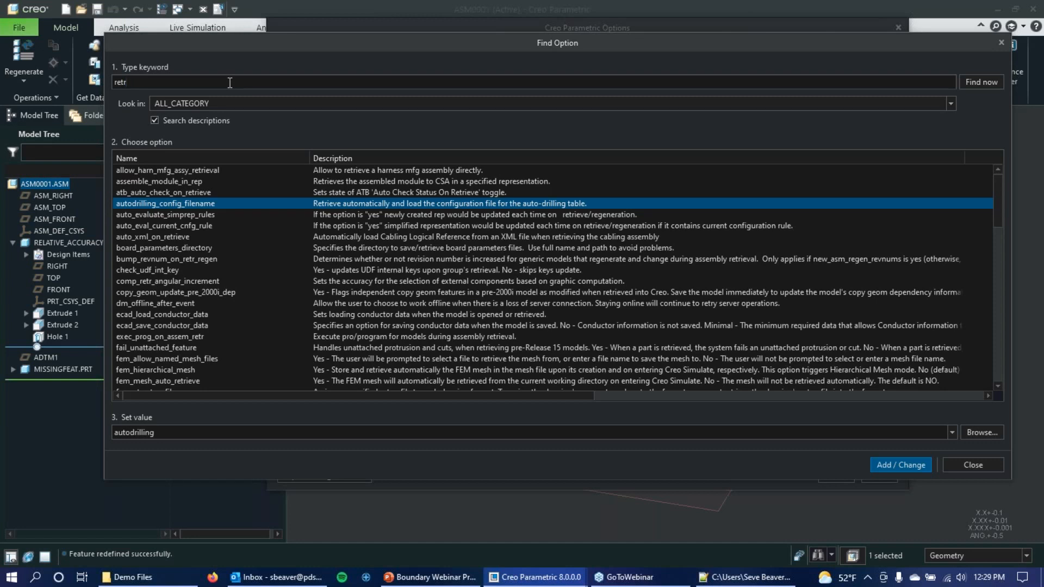
scroll(414, 282, "down", 1)
scroll(414, 282, "up", 1)
Move the Find Option window aside and search the options again for the keywords instance and family
left_click_drag(314, 54, 330, 78)
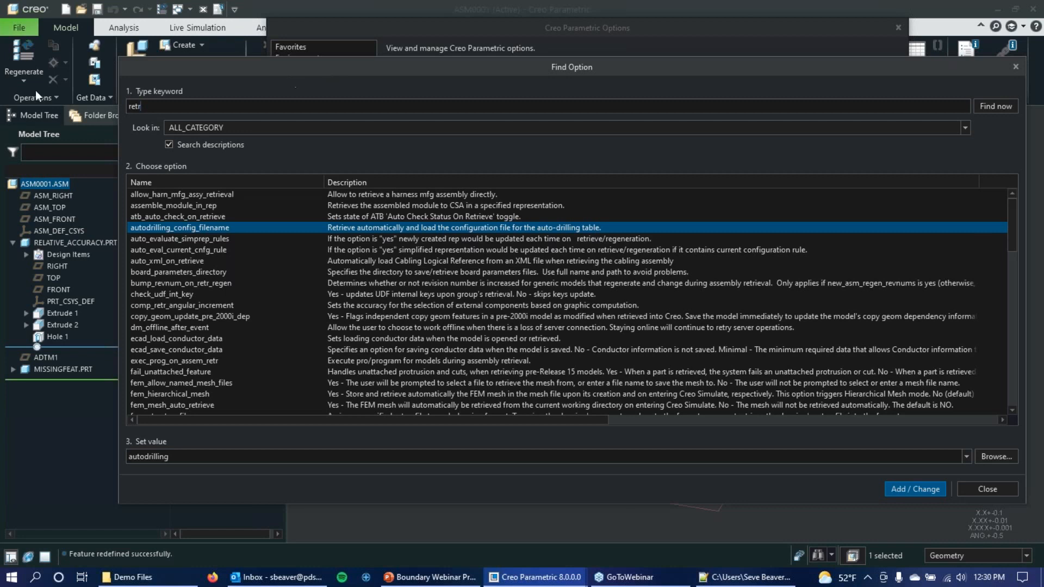
left_click_drag(152, 103, 105, 105)
type("instance")
double_click(190, 106)
type("family")
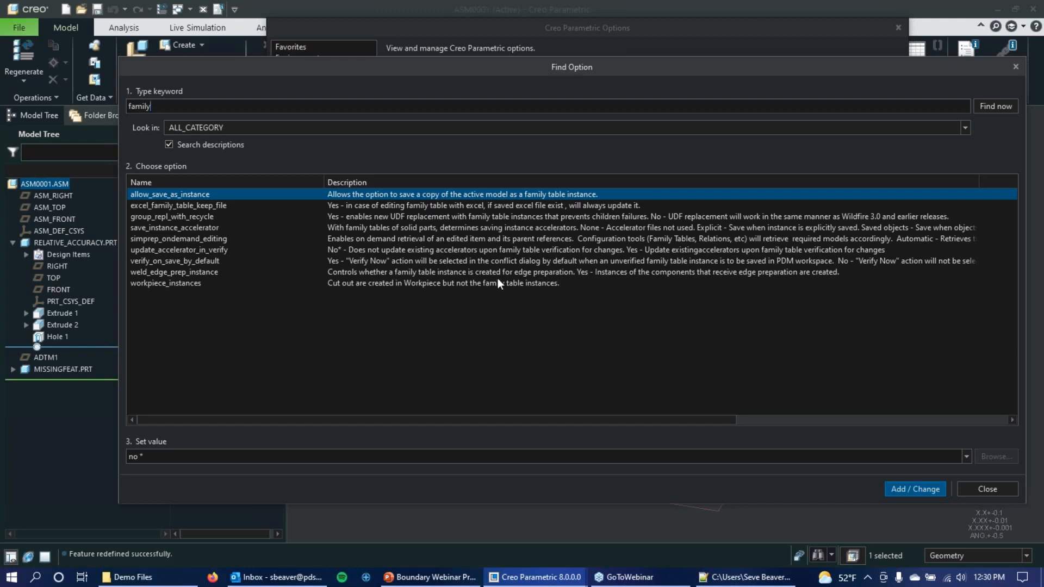
Search the configuration options for the keyword generic and select sel_insts_on_comp_retrieval to read its description
double_click(175, 106)
type("gen")
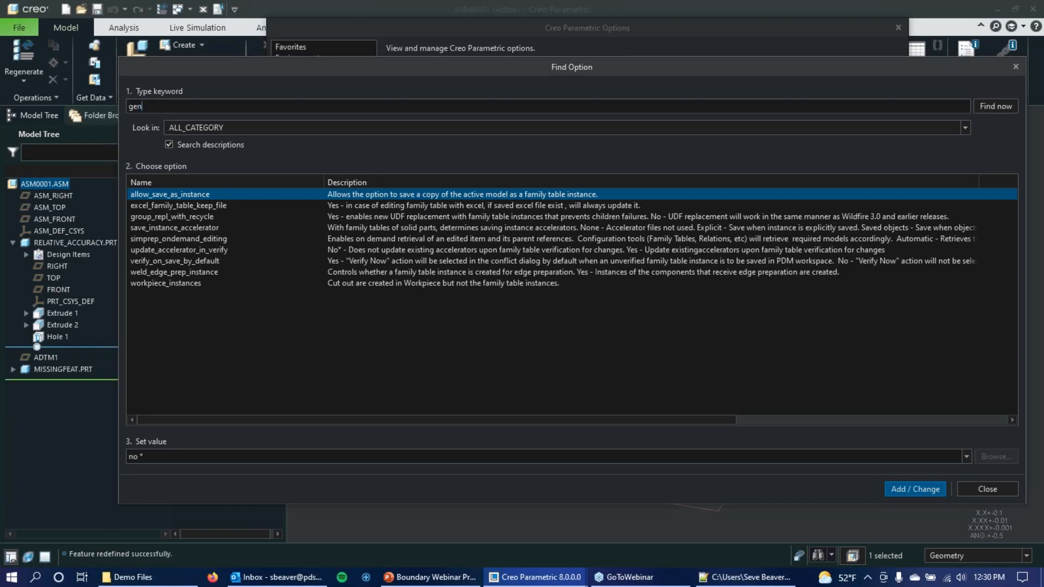
type("eric")
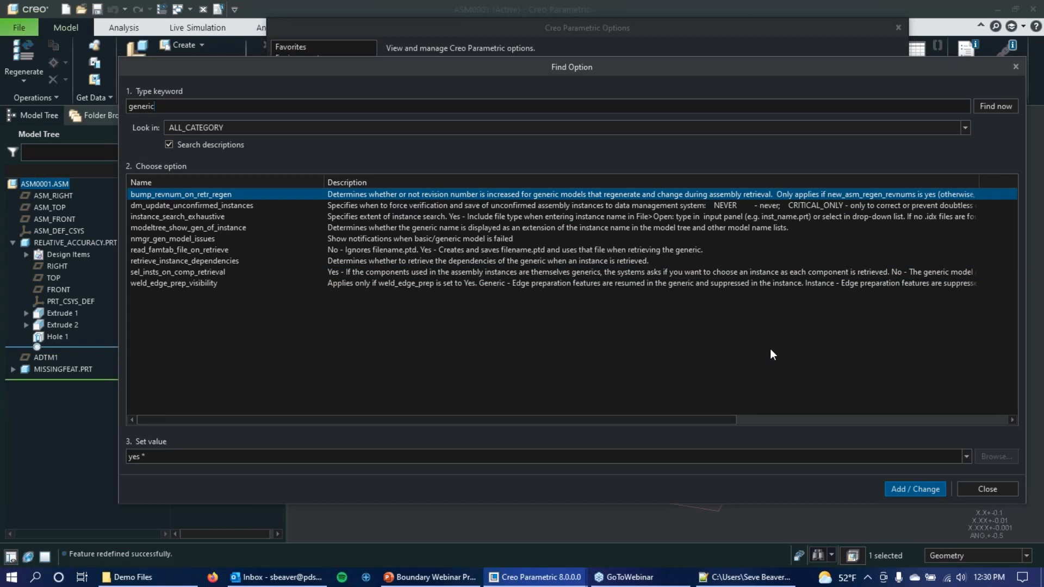
left_click(178, 271)
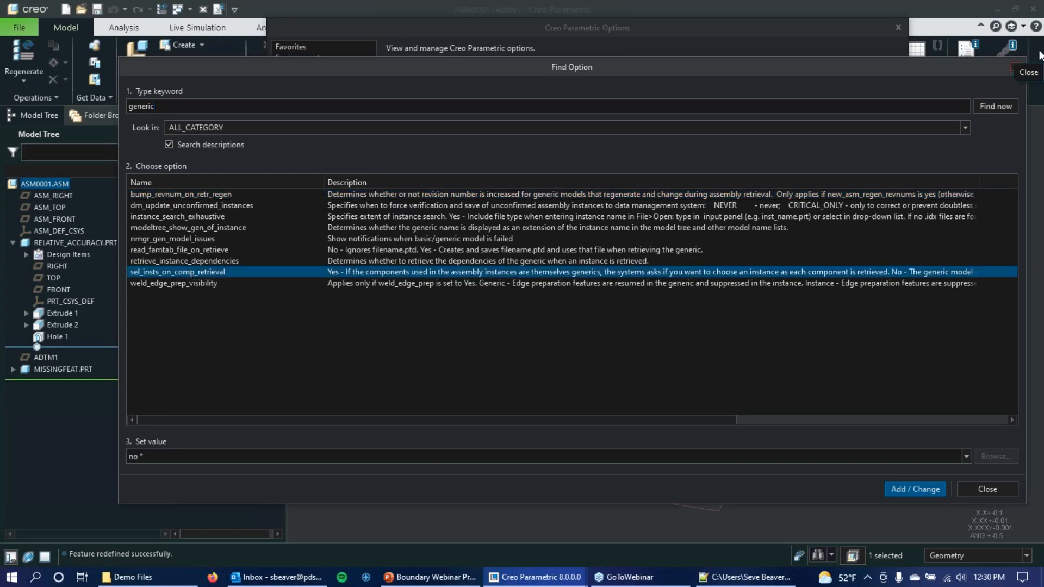
Close the option search and the options windows without adding an option, and regenerate the assembly
left_click_drag(987, 70, 915, 82)
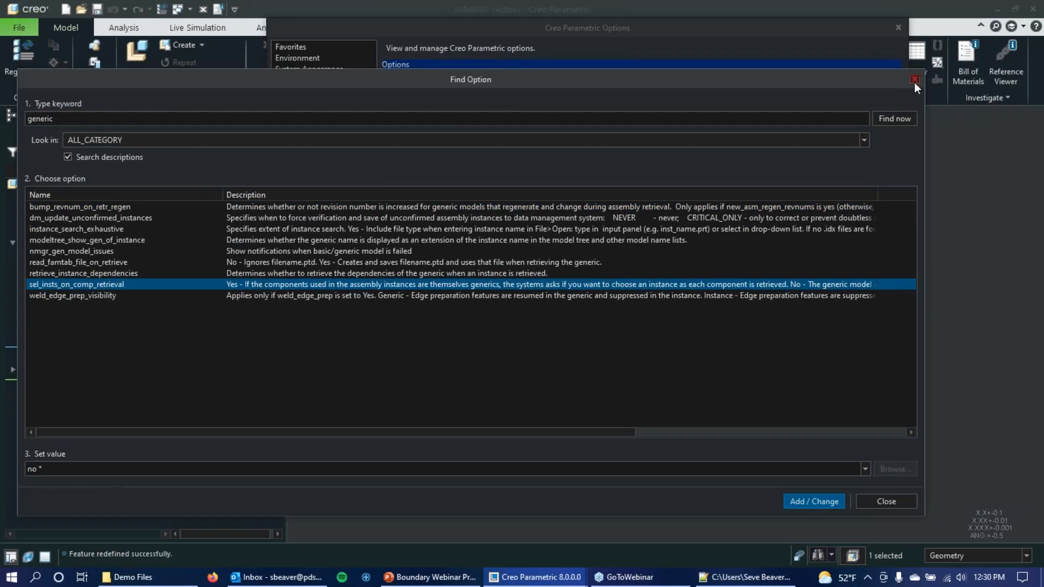
left_click(915, 79)
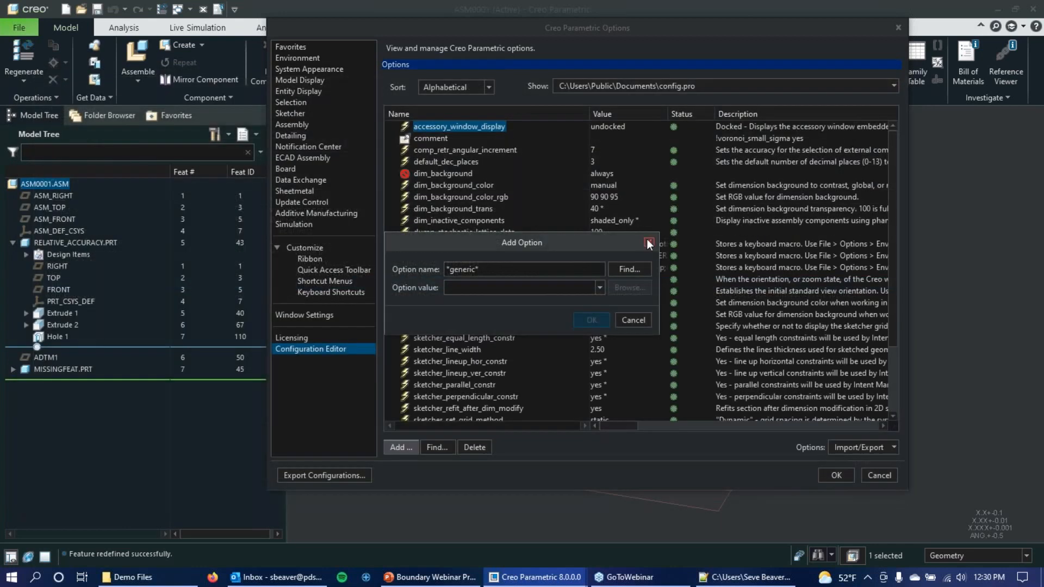
left_click(897, 27)
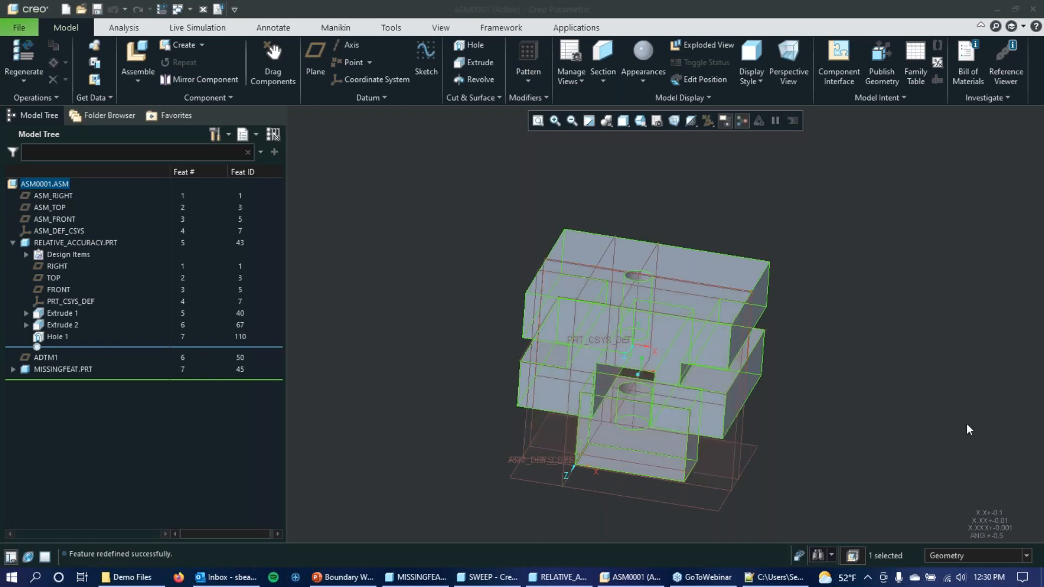
left_click(113, 9)
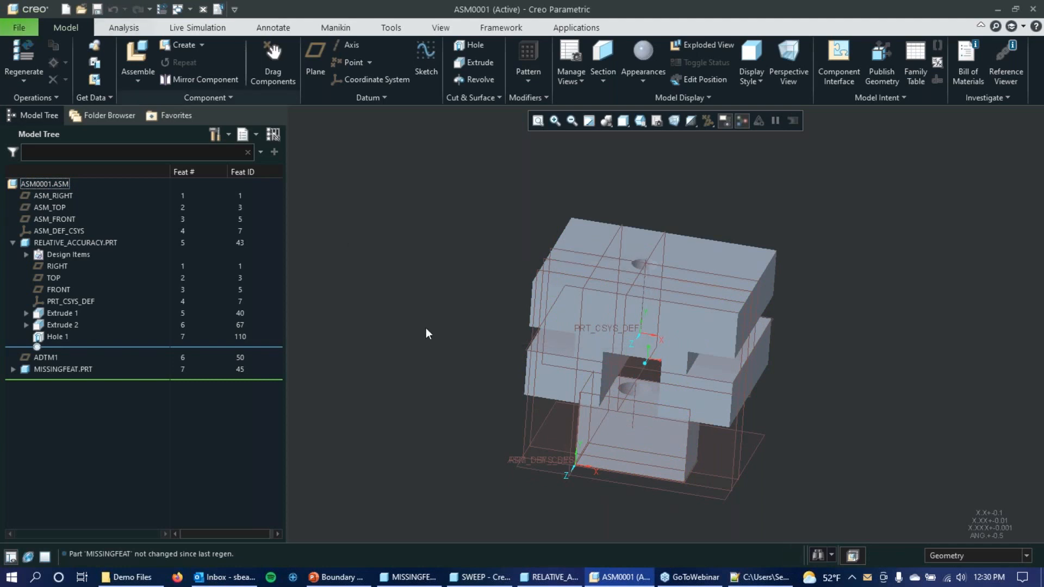
Set the Notification Center type for circular references to Error and save the setting to the configuration file
left_click(77, 316)
left_click(55, 336)
left_click(35, 21)
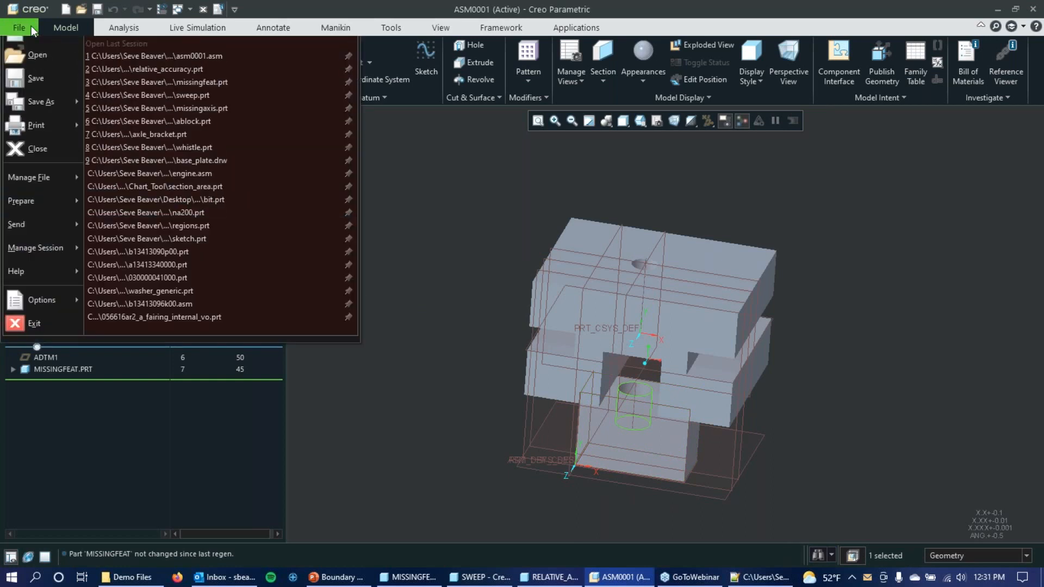
mouse_move(44, 263)
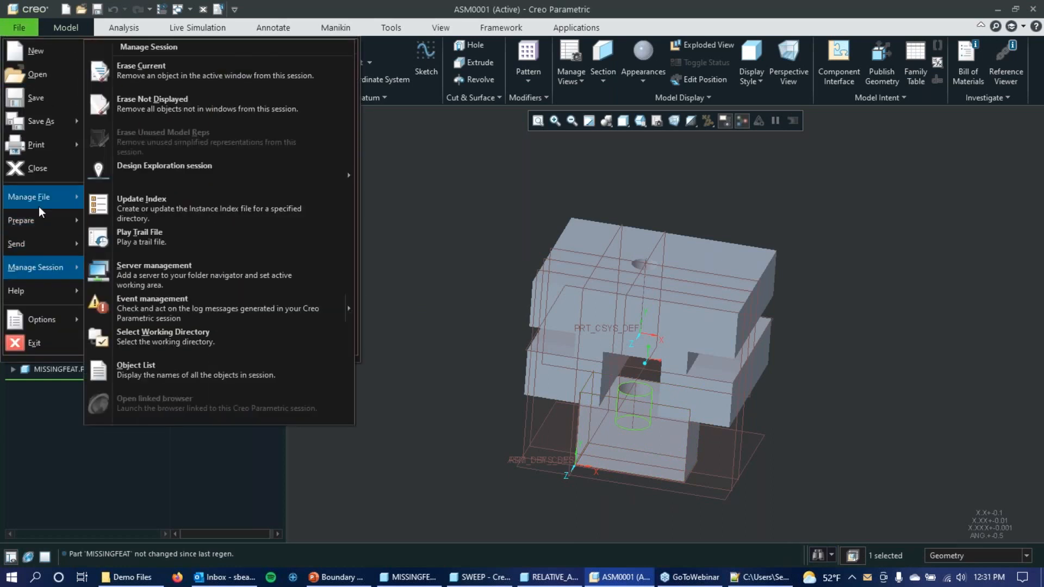
mouse_move(46, 321)
left_click(221, 80)
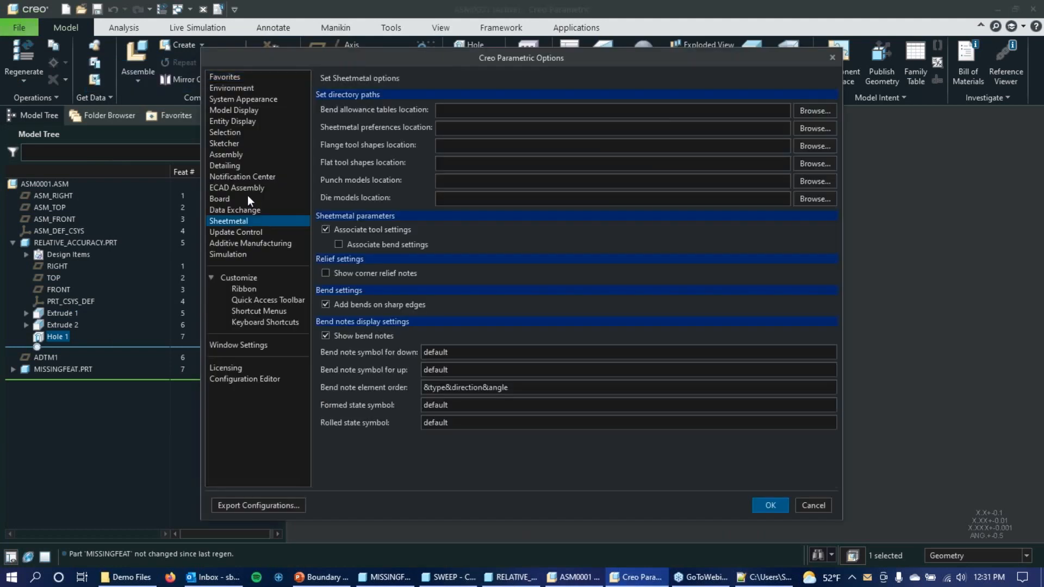
left_click(254, 178)
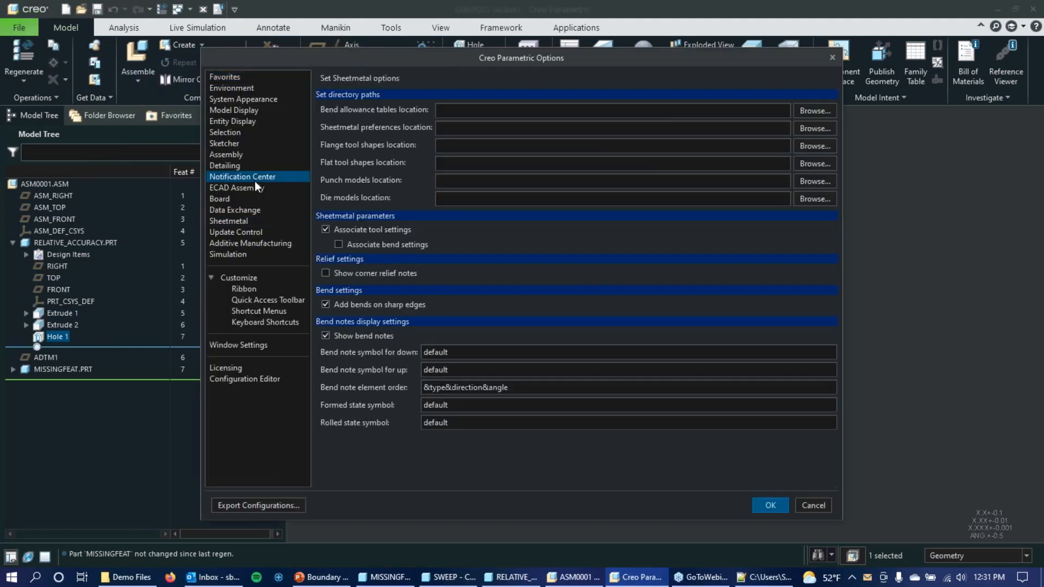
left_click(792, 165)
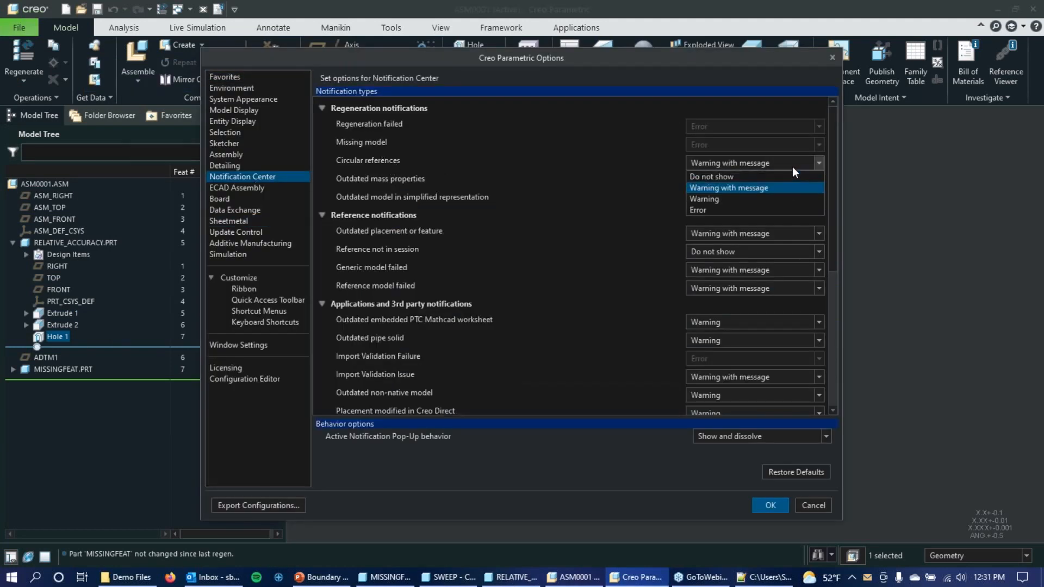
left_click(722, 211)
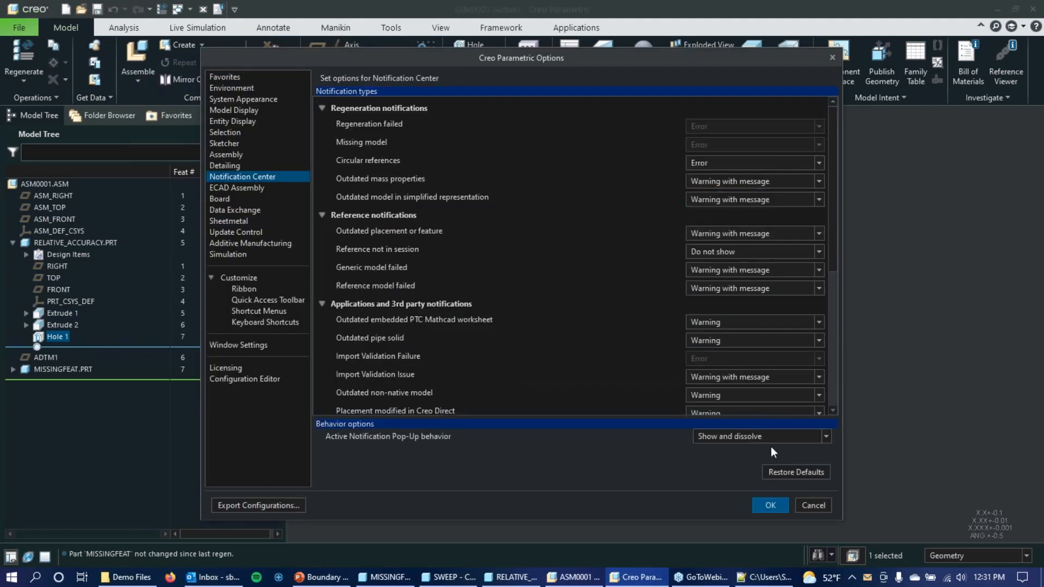
left_click(768, 506)
left_click(515, 349)
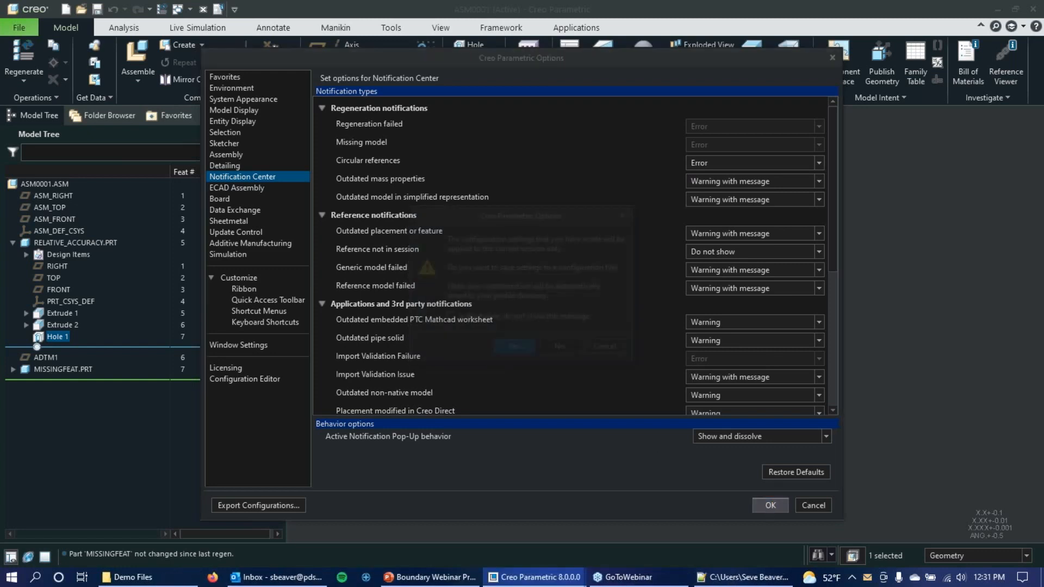
key("Return")
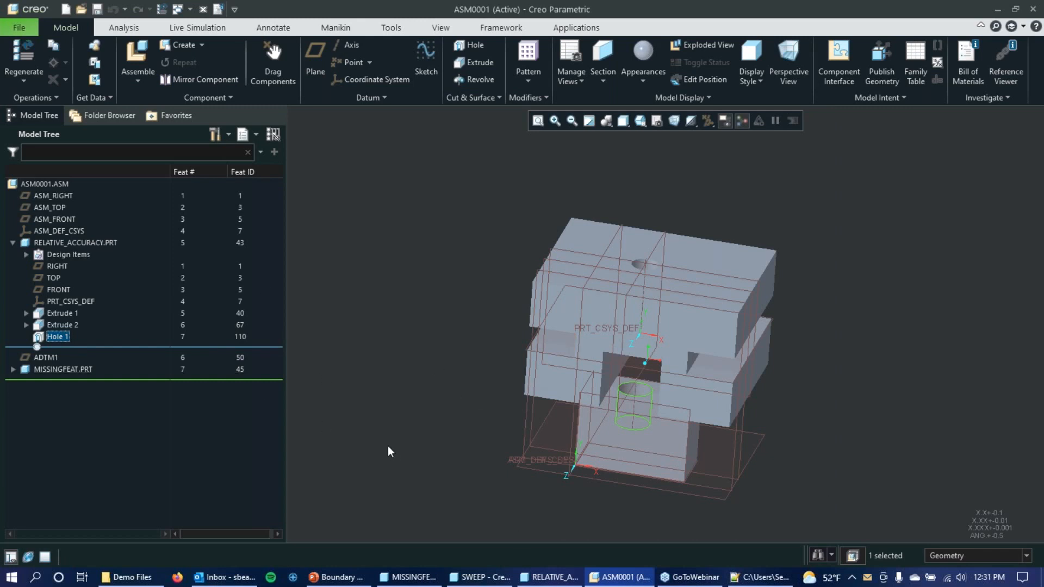
Review the coincident and distance placement constraints of MISSINGFEAT.PRT and their references, then accept the placement as it is
left_click(46, 359)
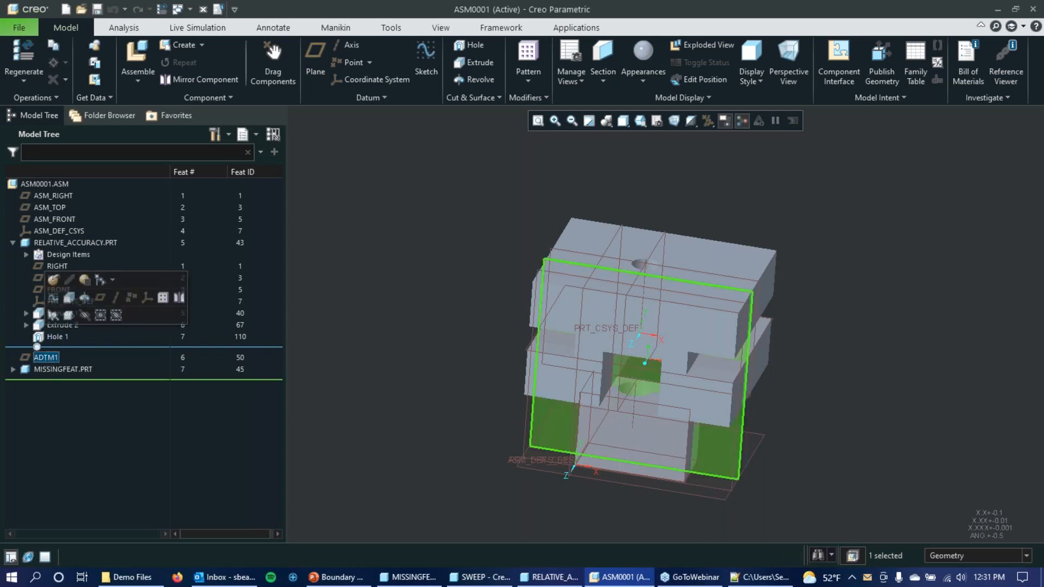
left_click(37, 369)
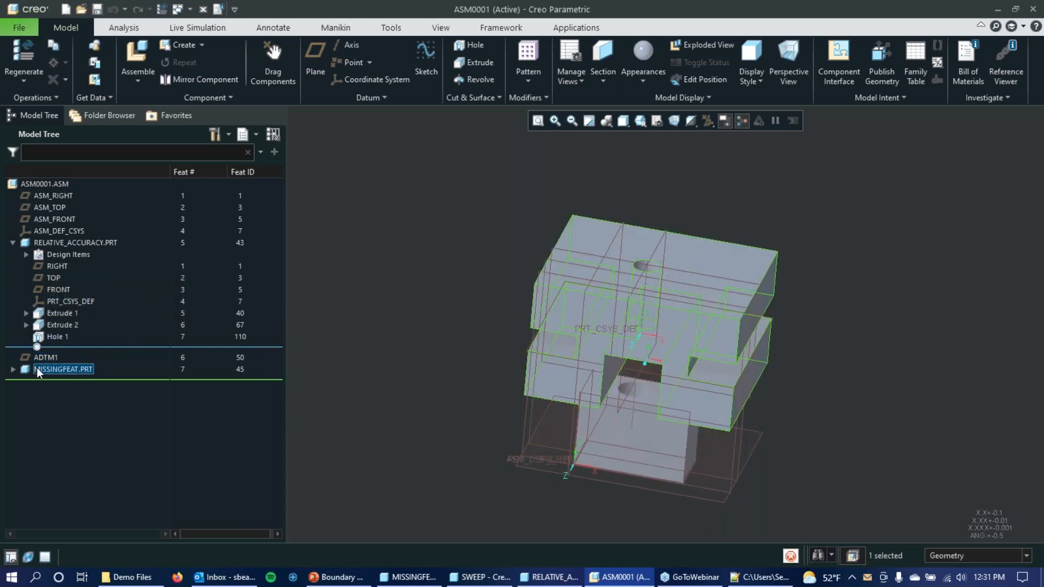
left_click(93, 308)
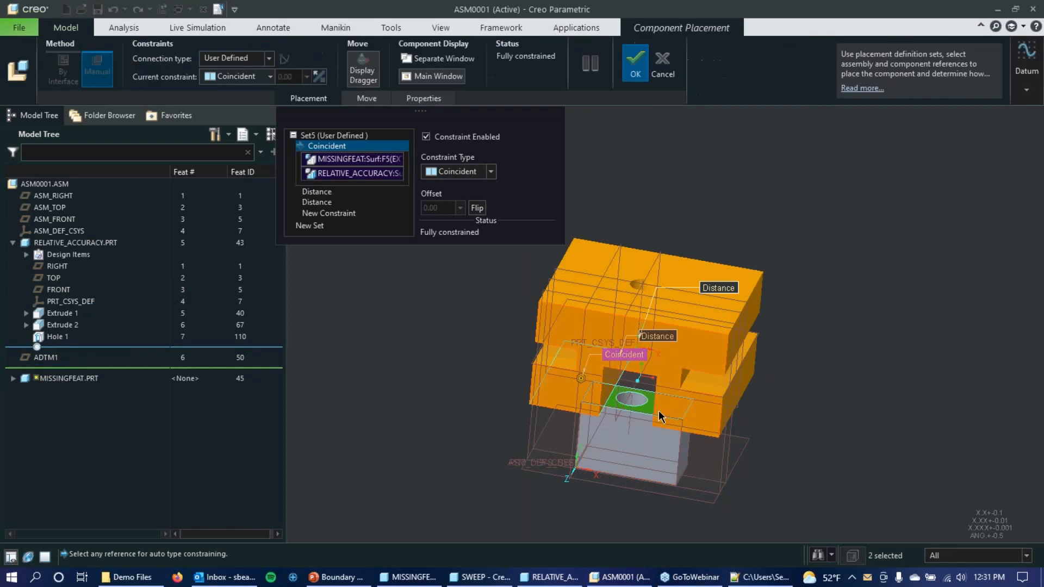
left_click(329, 193)
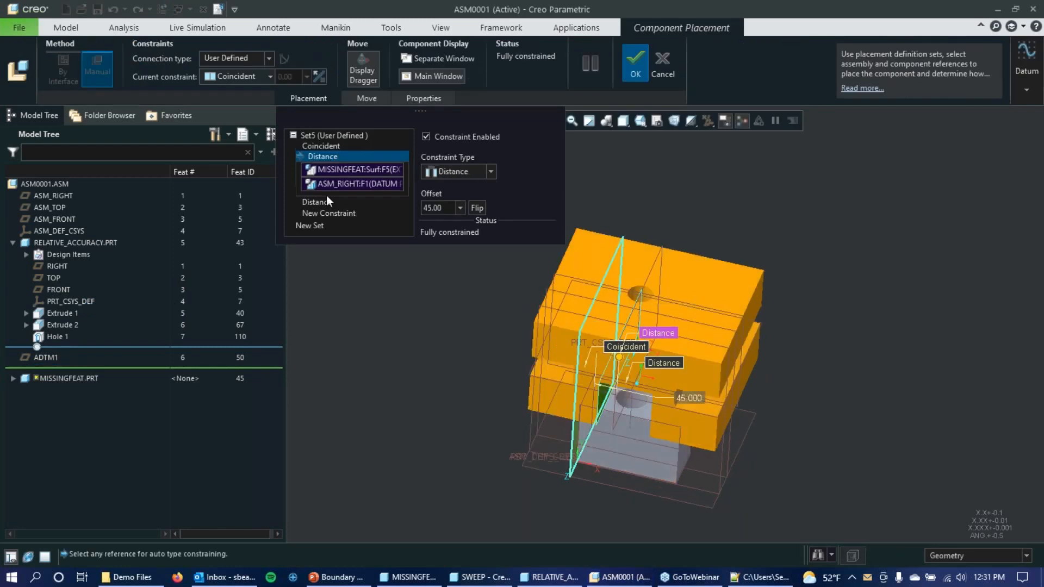
left_click(326, 195)
left_click(356, 181)
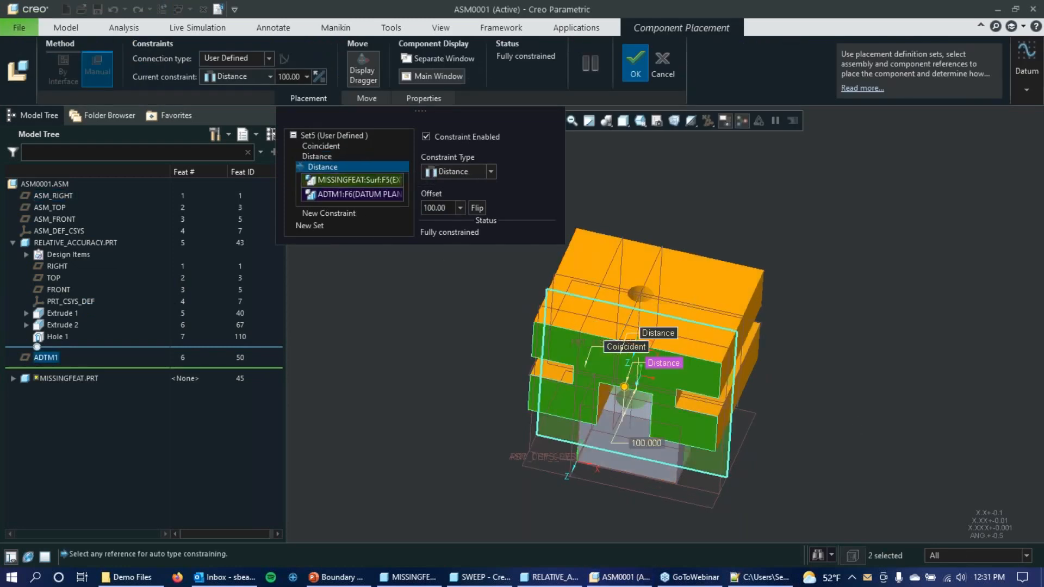
left_click(360, 194)
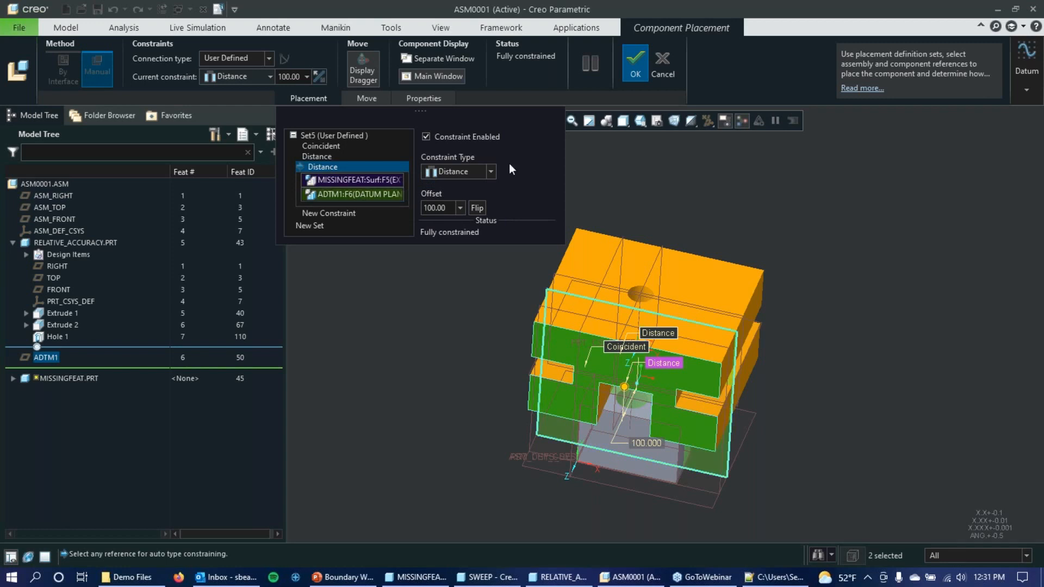
left_click(632, 71)
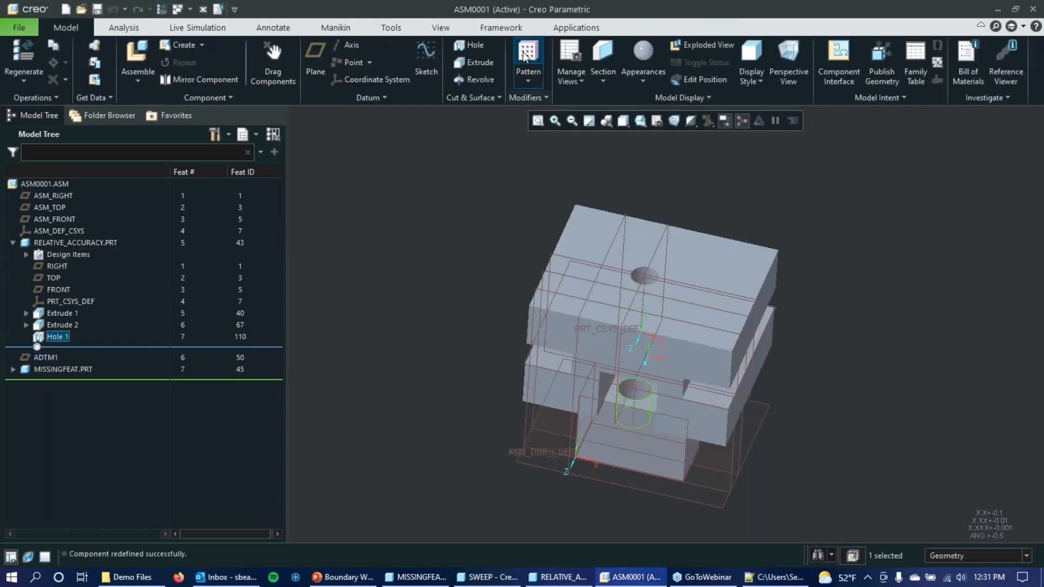
Redefine Hole 1 of RELATIVE_ACCURACY.PRT, moving its two offset references from the FRONT and RIGHT planes to surfaces of MISSINGFEAT.PRT
right_click(57, 338)
left_click(81, 278)
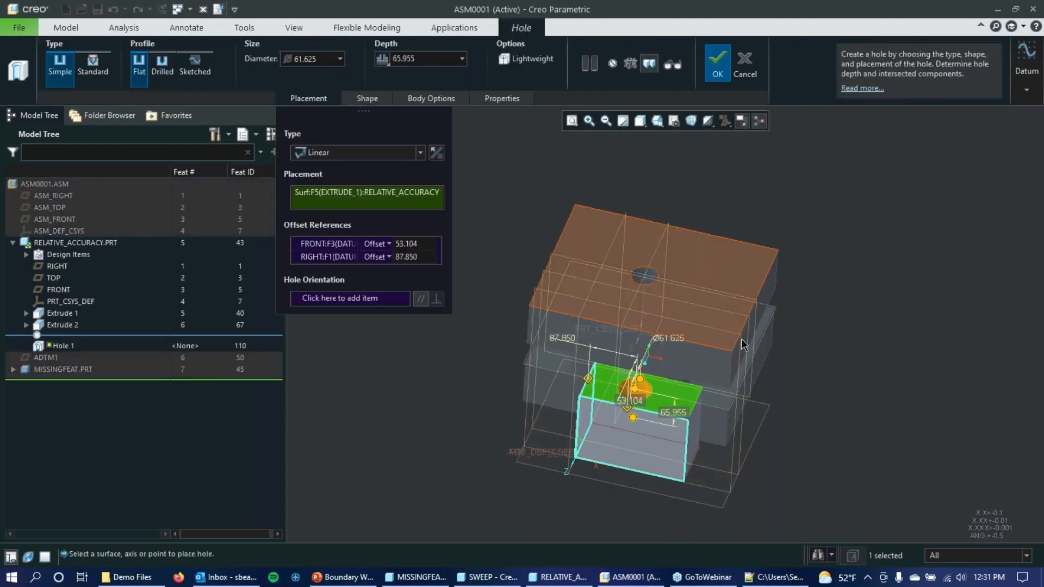
middle_click_drag(776, 303, 776, 315)
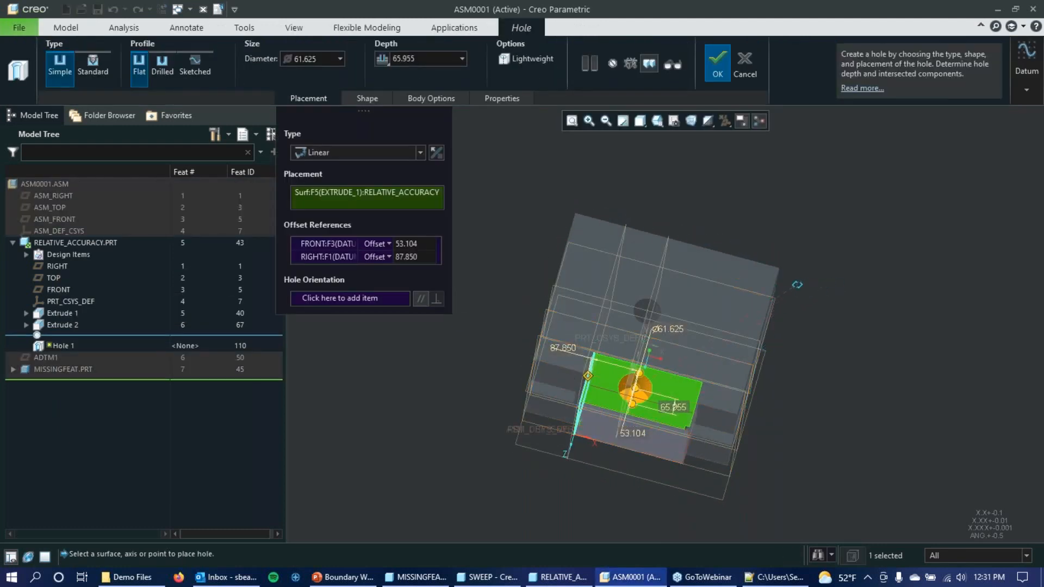
left_click_drag(677, 259, 678, 260)
left_click_drag(587, 378, 600, 286)
middle_click_drag(601, 286, 626, 311)
left_click_drag(625, 313, 675, 314)
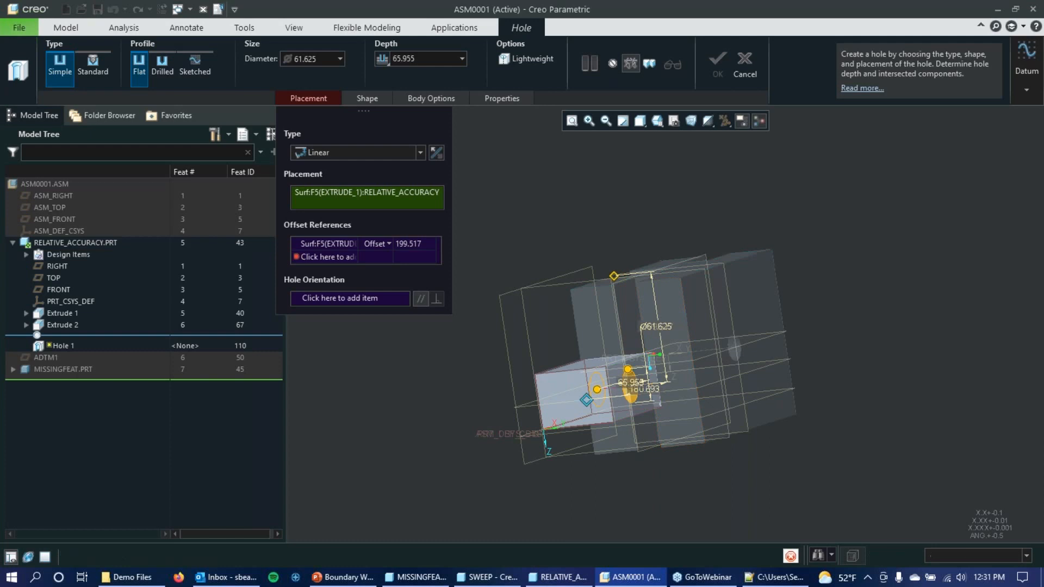
key("ctrl+d")
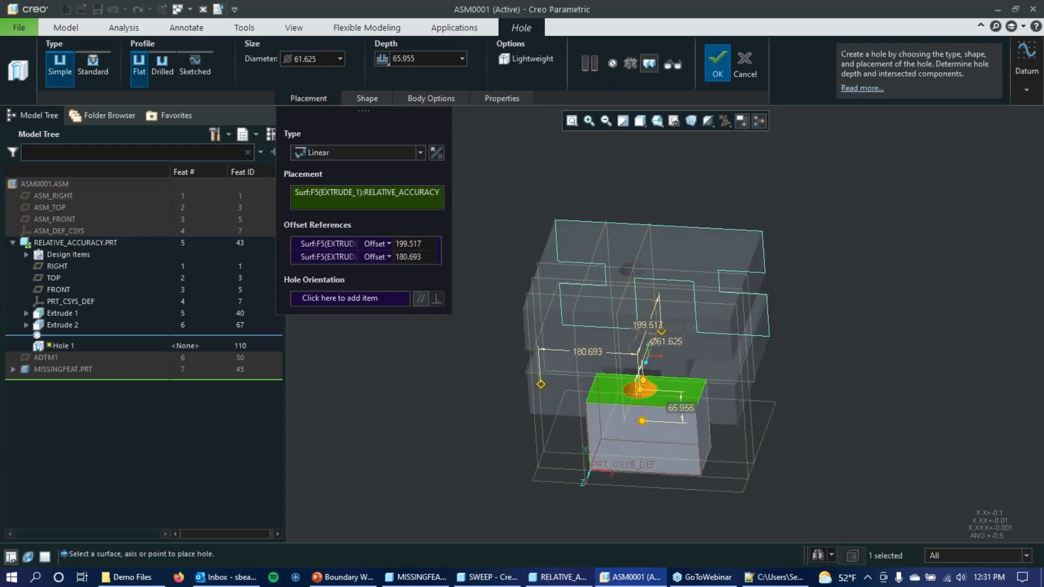
left_click(717, 65)
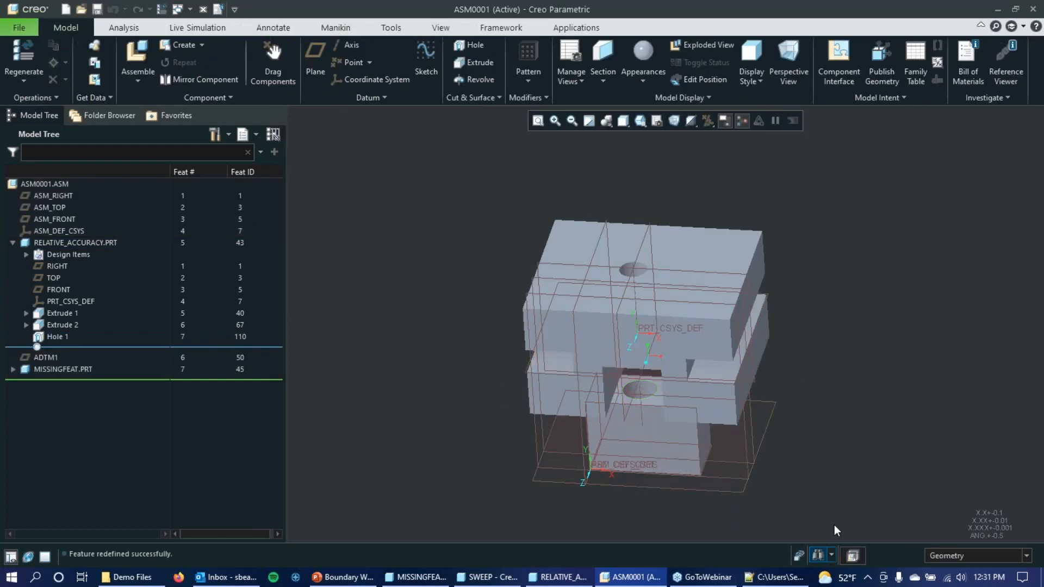
Regenerate the assembly, inspect the circular reference entry for ASM0001.ASM in the Notification Center, and close it
left_click(162, 11)
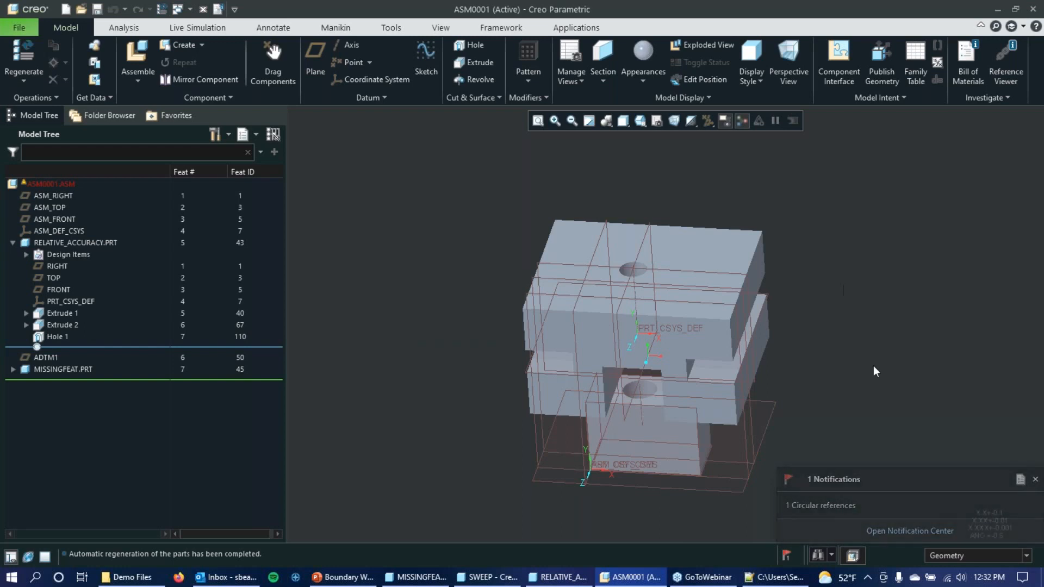
left_click(910, 531)
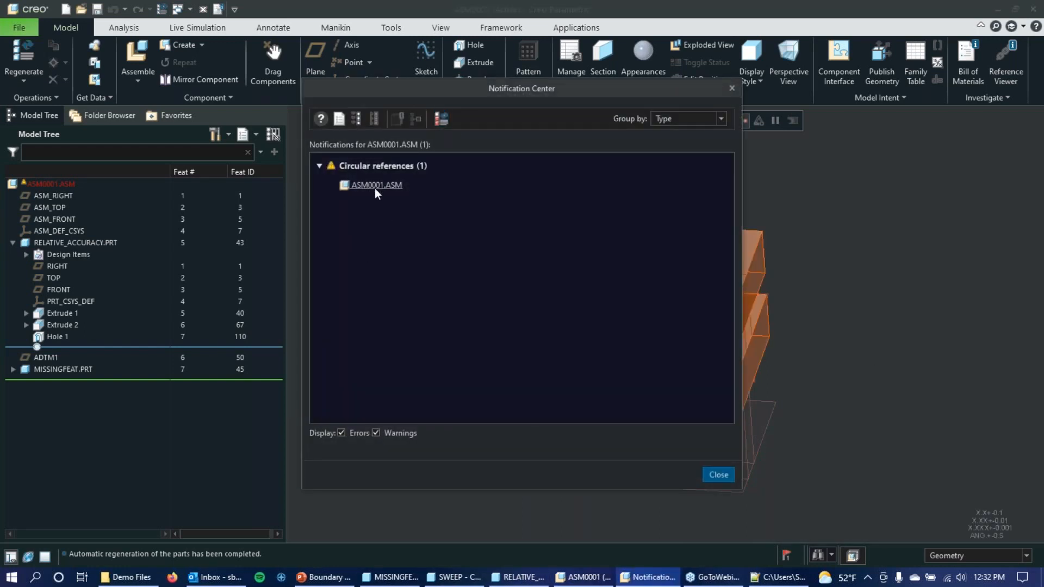
left_click(731, 88)
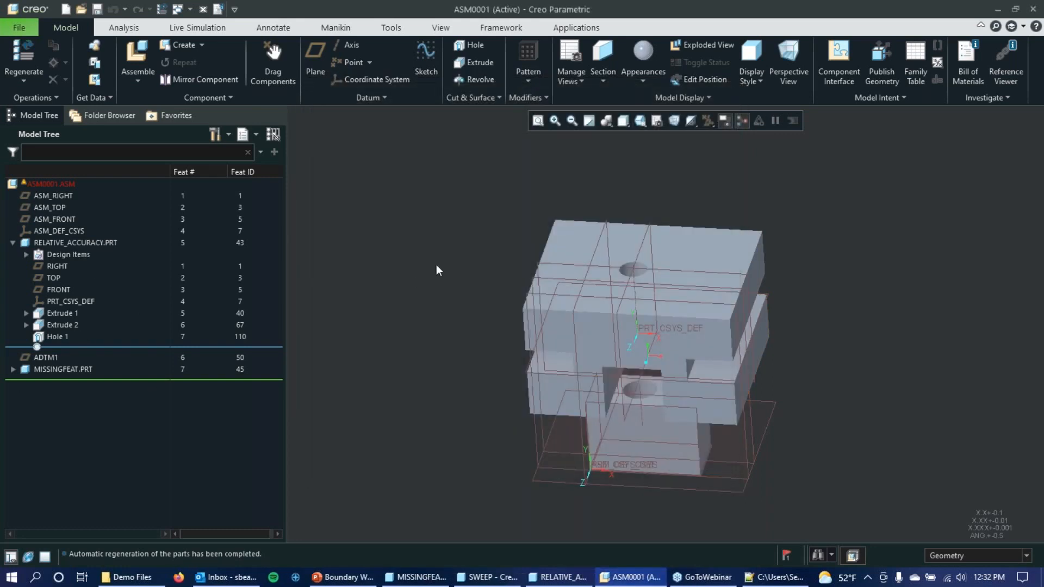
Save the ASM0001 assembly with its circular reference still in place
scroll(436, 264, "up", 4)
scroll(764, 348, "up", 4)
left_click(96, 11)
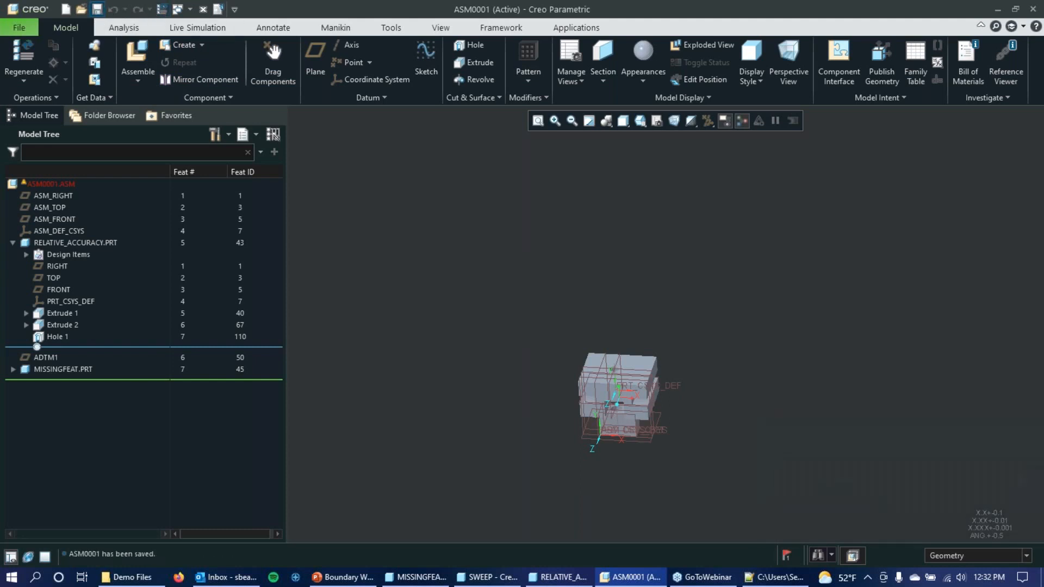
Try to save a copy of the assembly under the new file name test
left_click(19, 28)
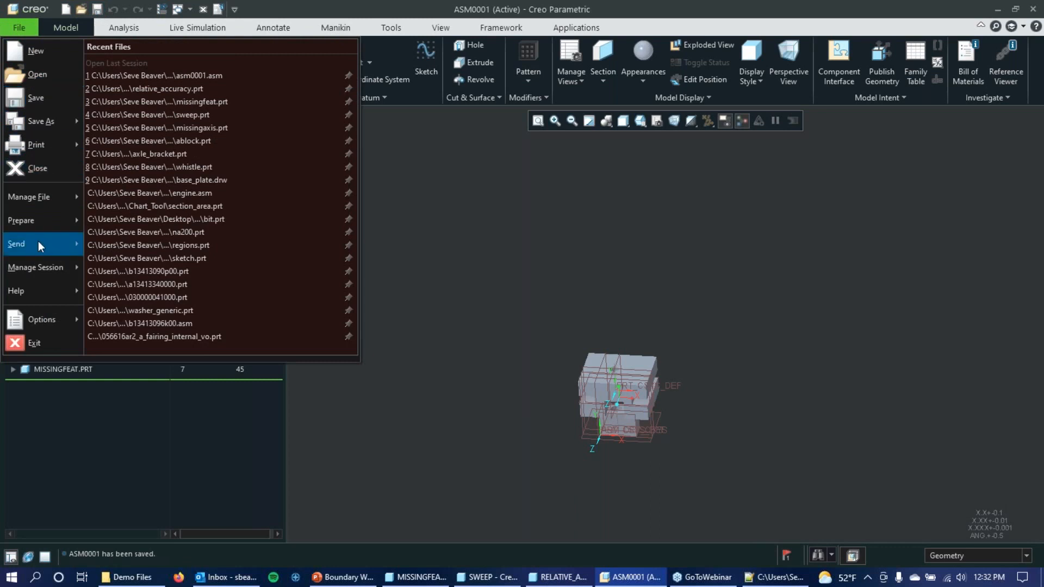
mouse_move(68, 127)
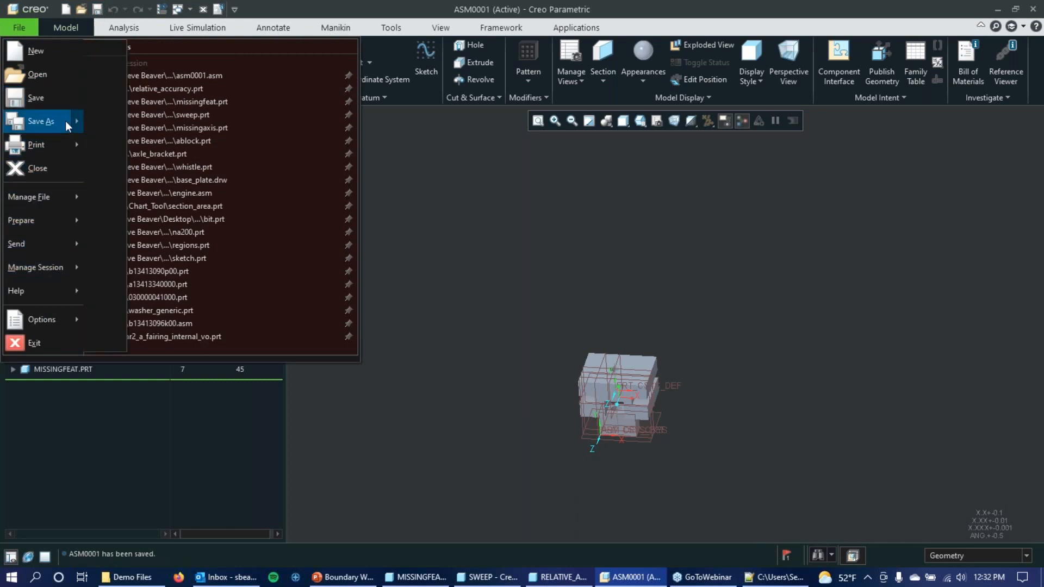
left_click(185, 75)
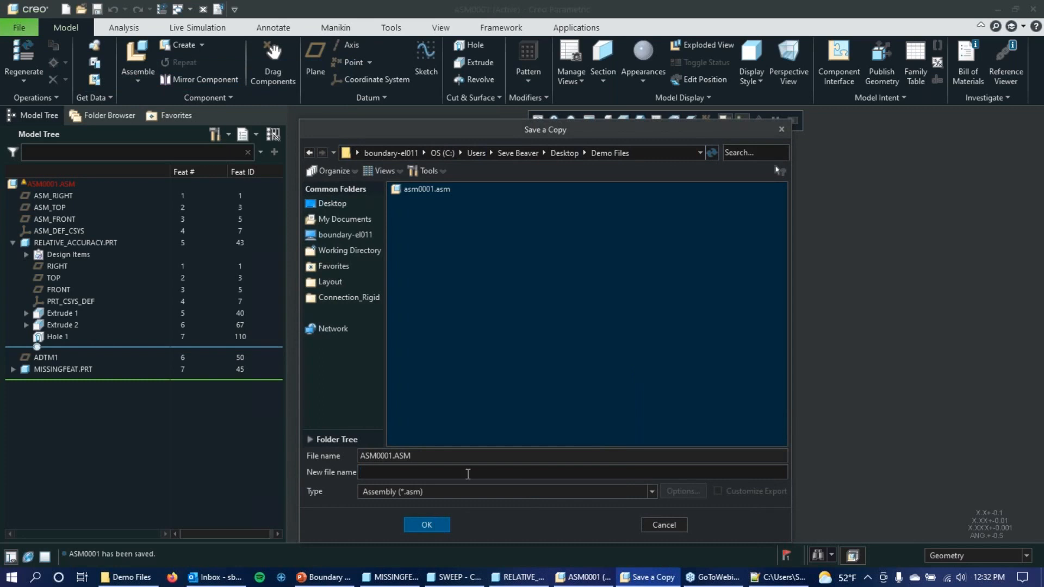
type("test")
key("Return")
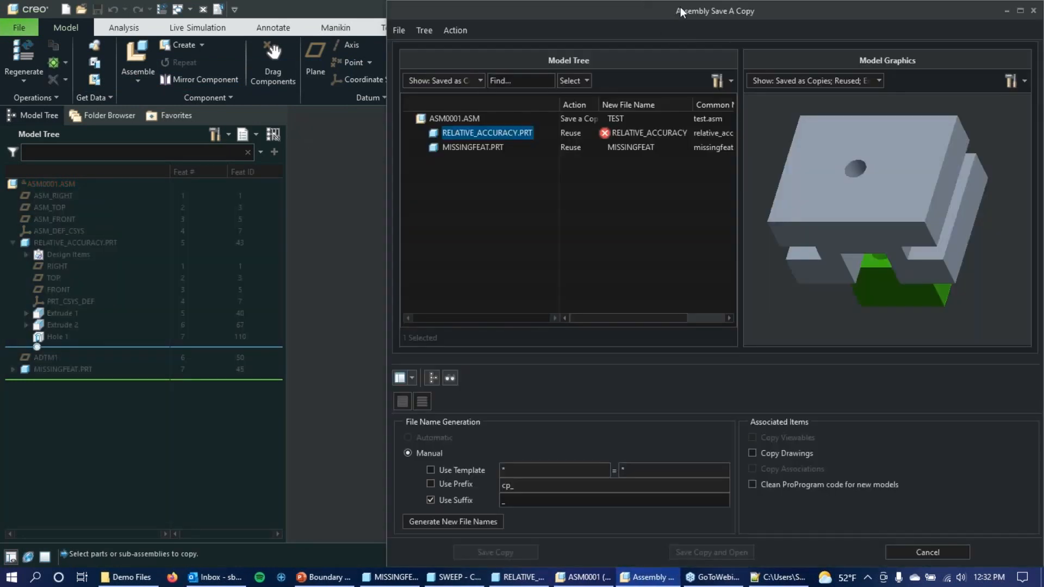
Examine the actions and new file names of the components in the assembly copy, cancel the copy, and switch to the PowerPoint presentation
left_click_drag(680, 7, 425, 31)
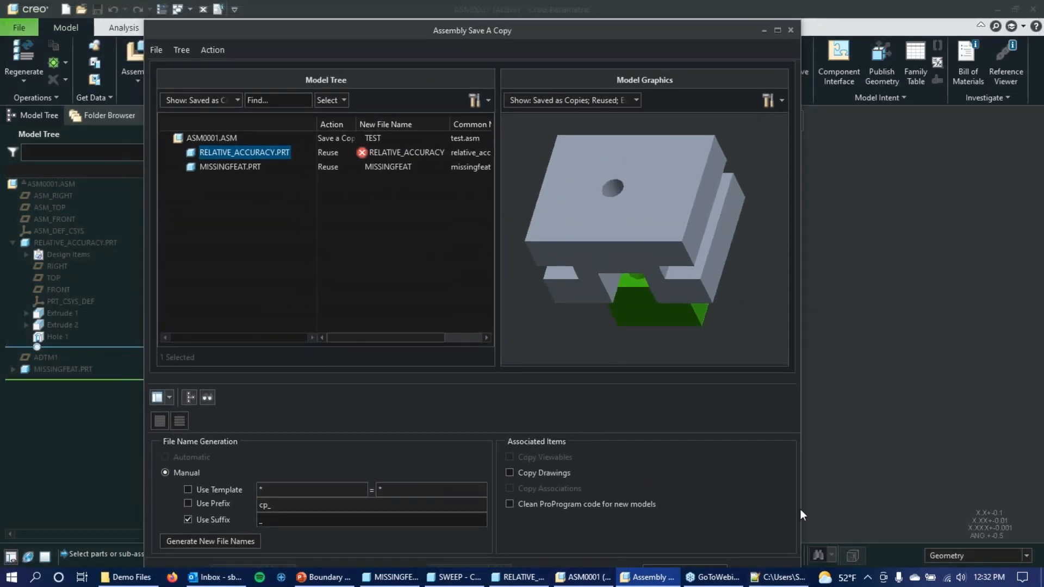
mouse_move(370, 150)
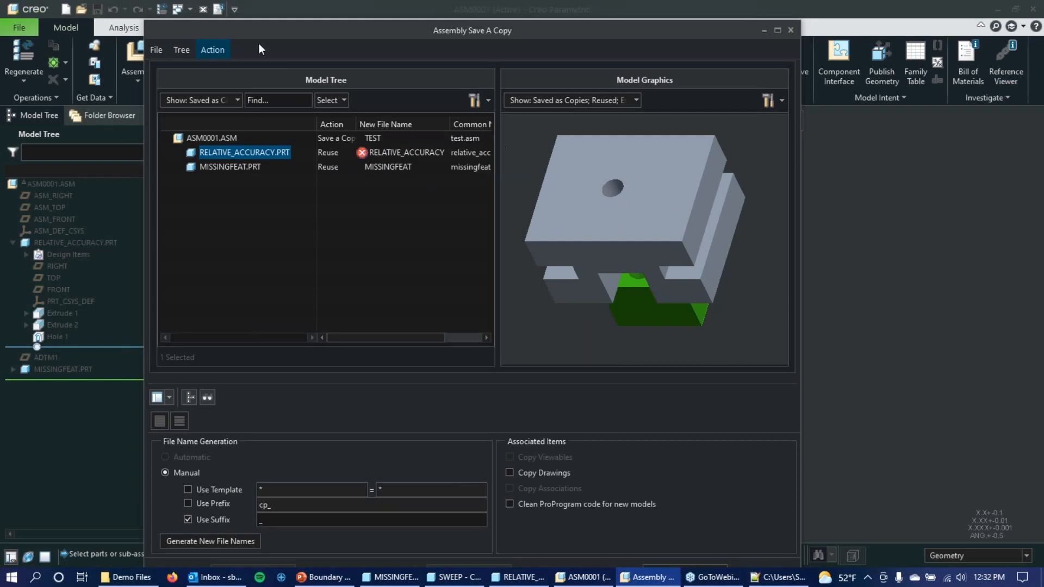
left_click_drag(401, 27, 380, 30)
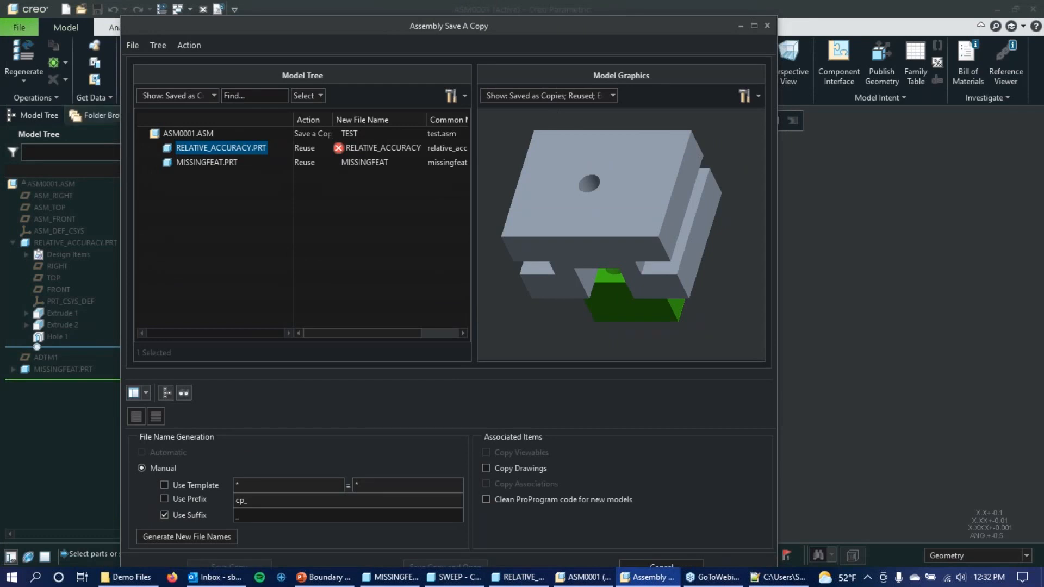
left_click(767, 26)
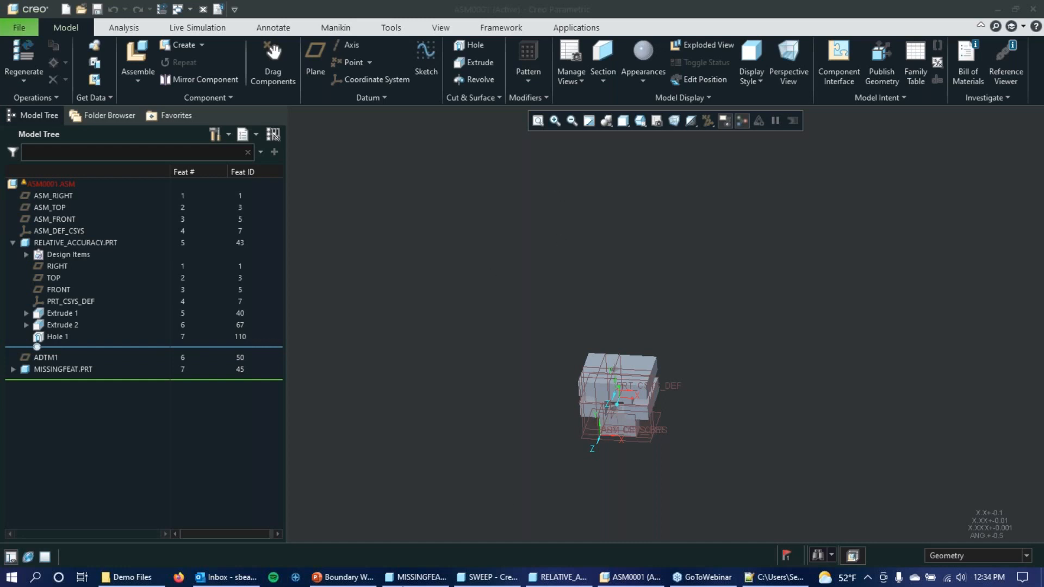
left_click(348, 577)
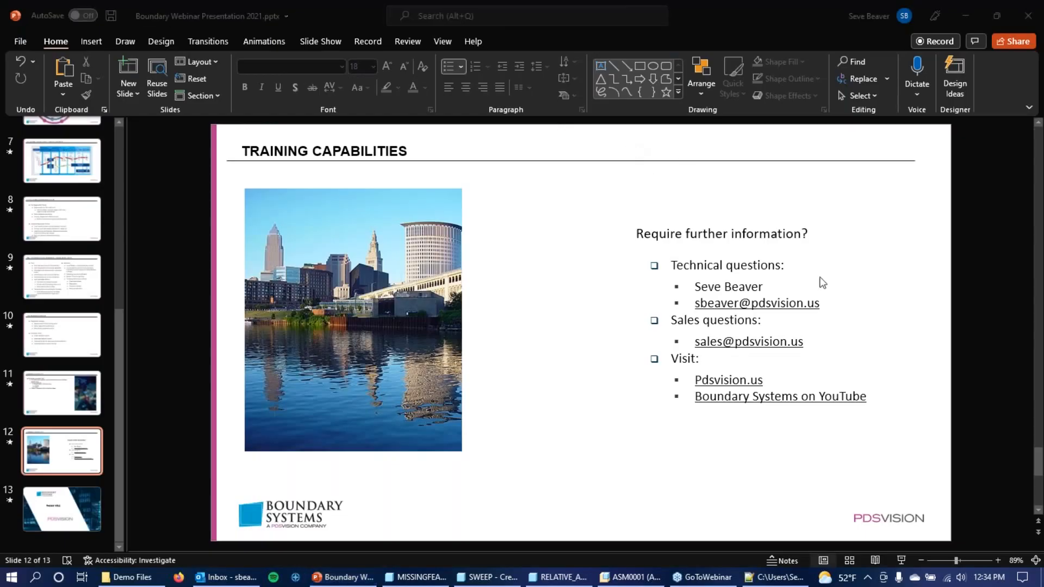